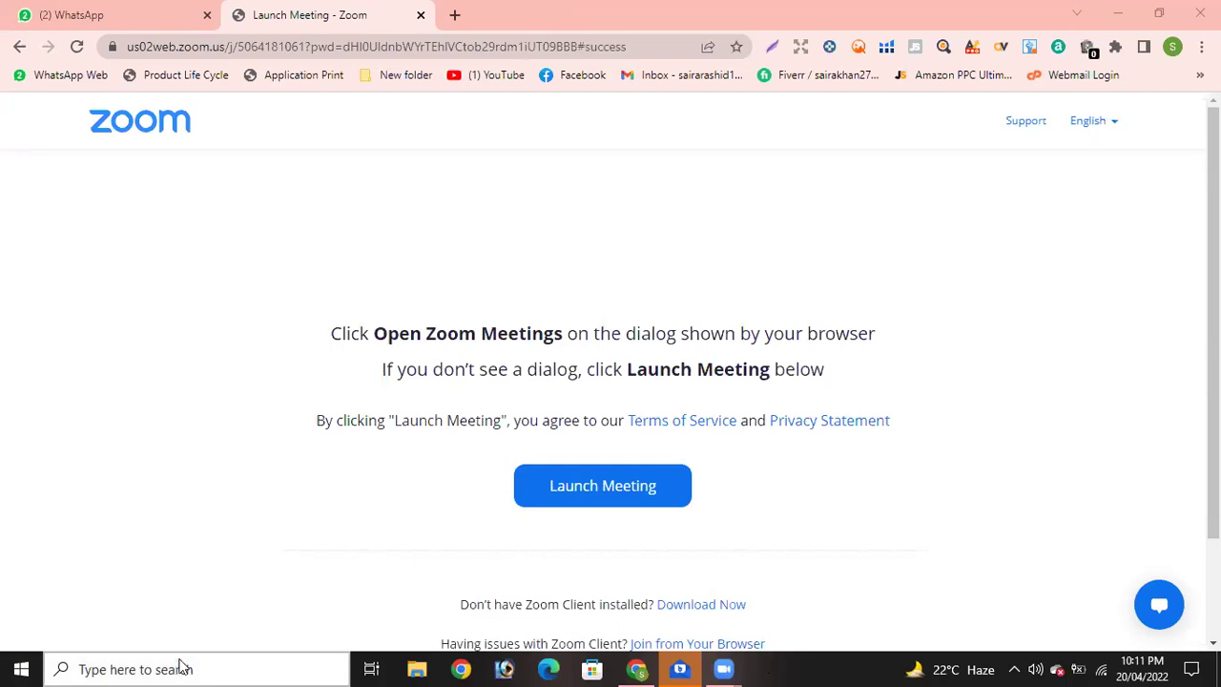
Find Microsoft Office Excel 2007 in Windows search and open it with a blank workbook.
left_click(181, 667)
type("excel")
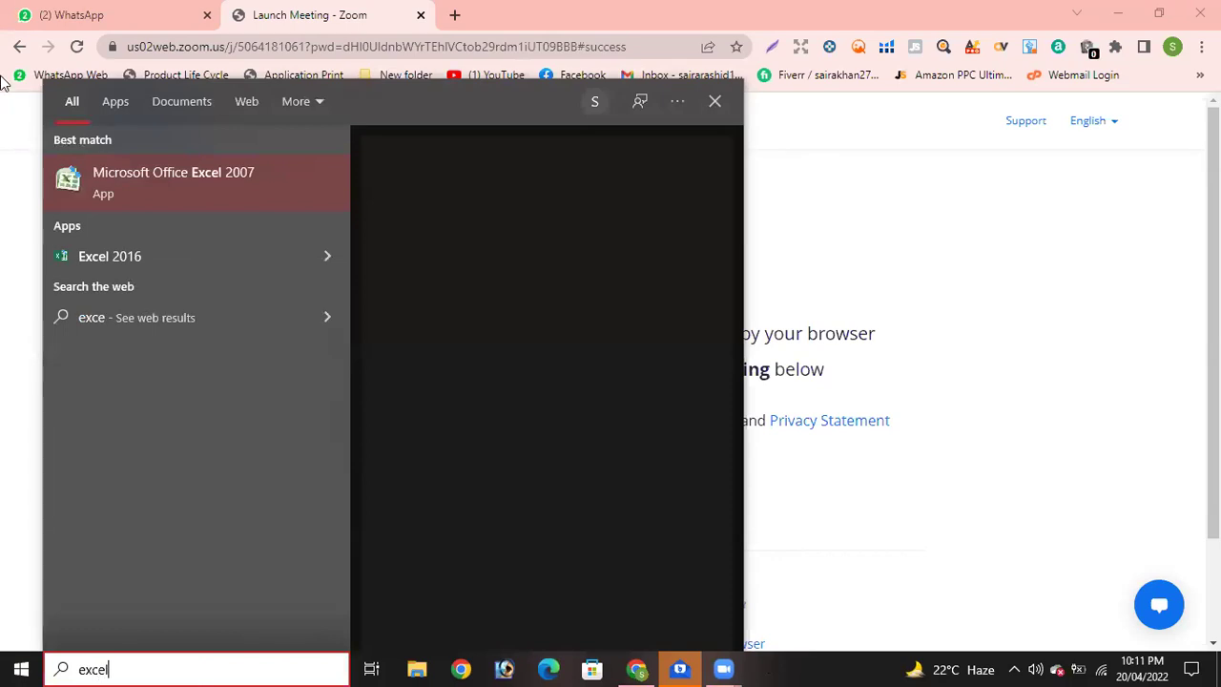
left_click(120, 176)
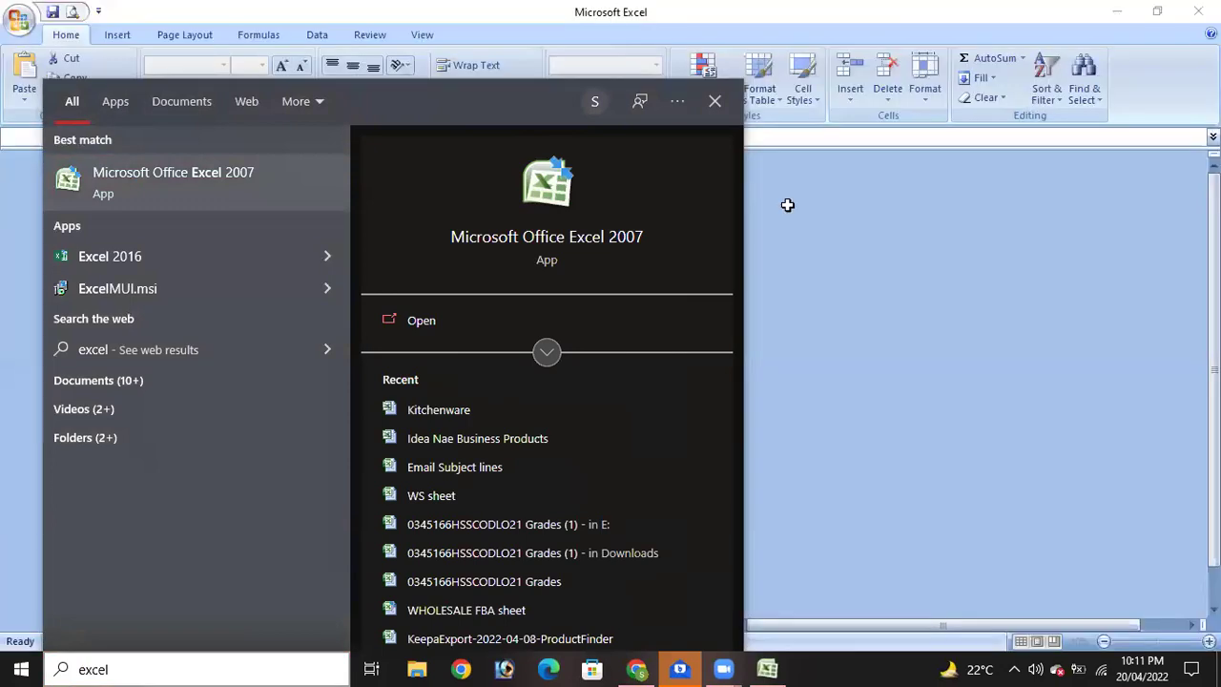
left_click(788, 205)
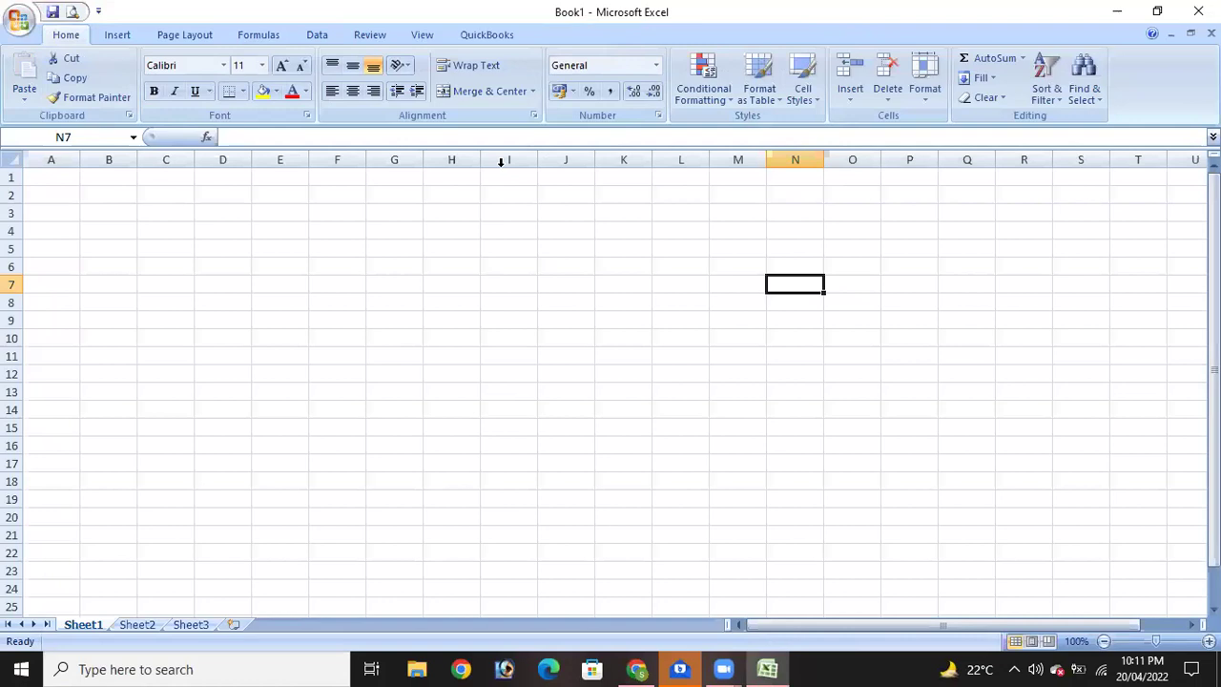
left_click(361, 250)
left_click(403, 248)
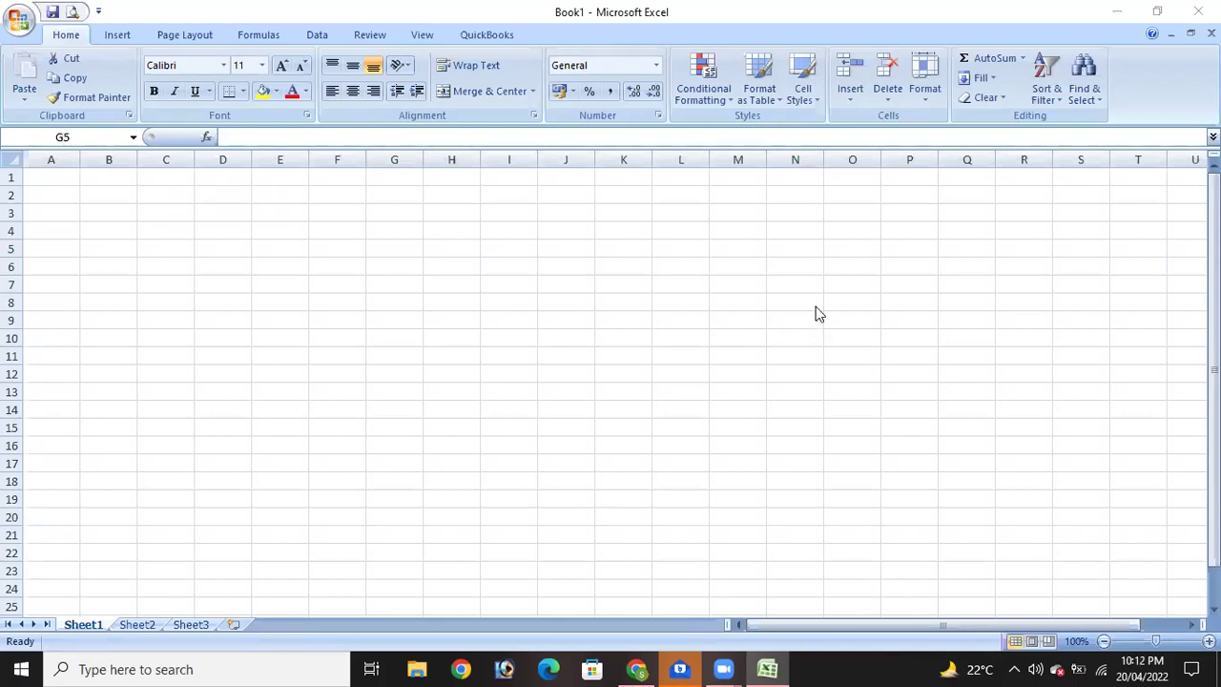
left_click(554, 395)
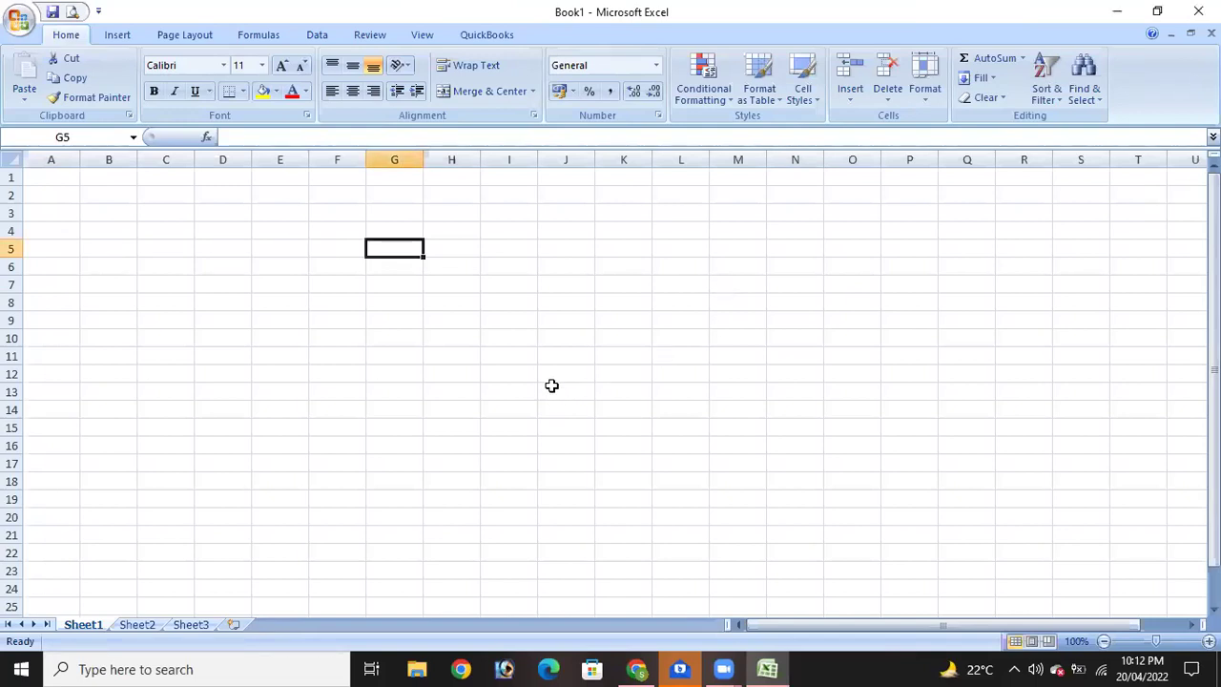
left_click(801, 668)
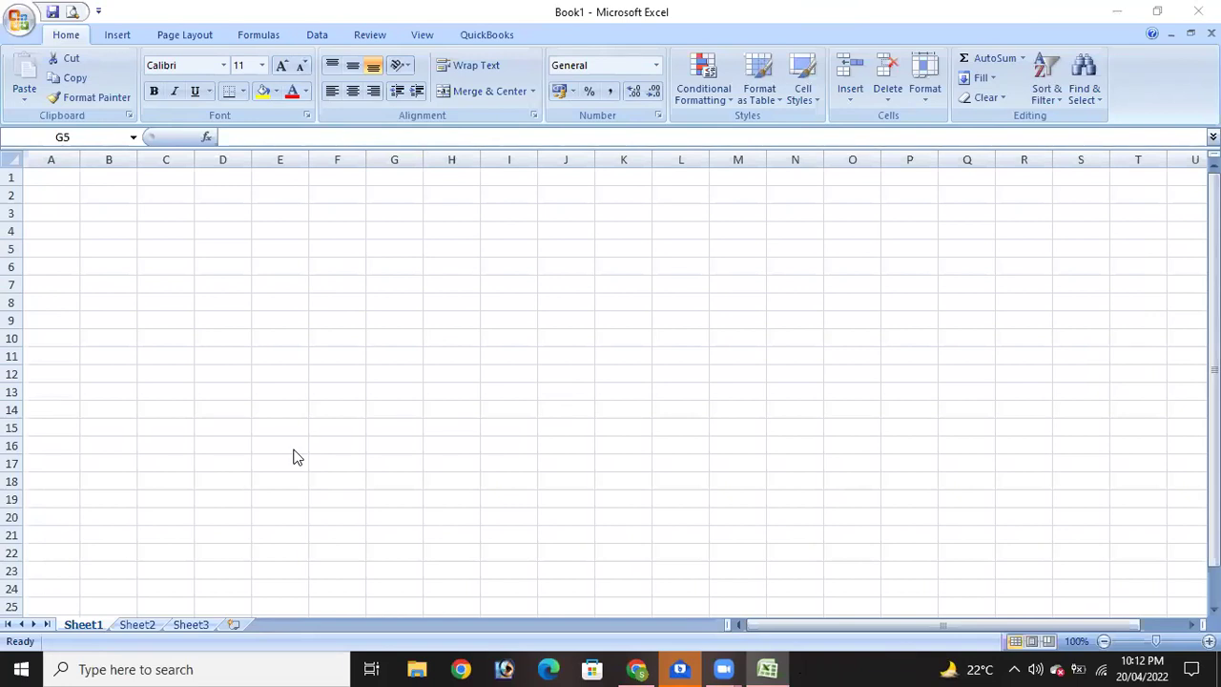
left_click(404, 311)
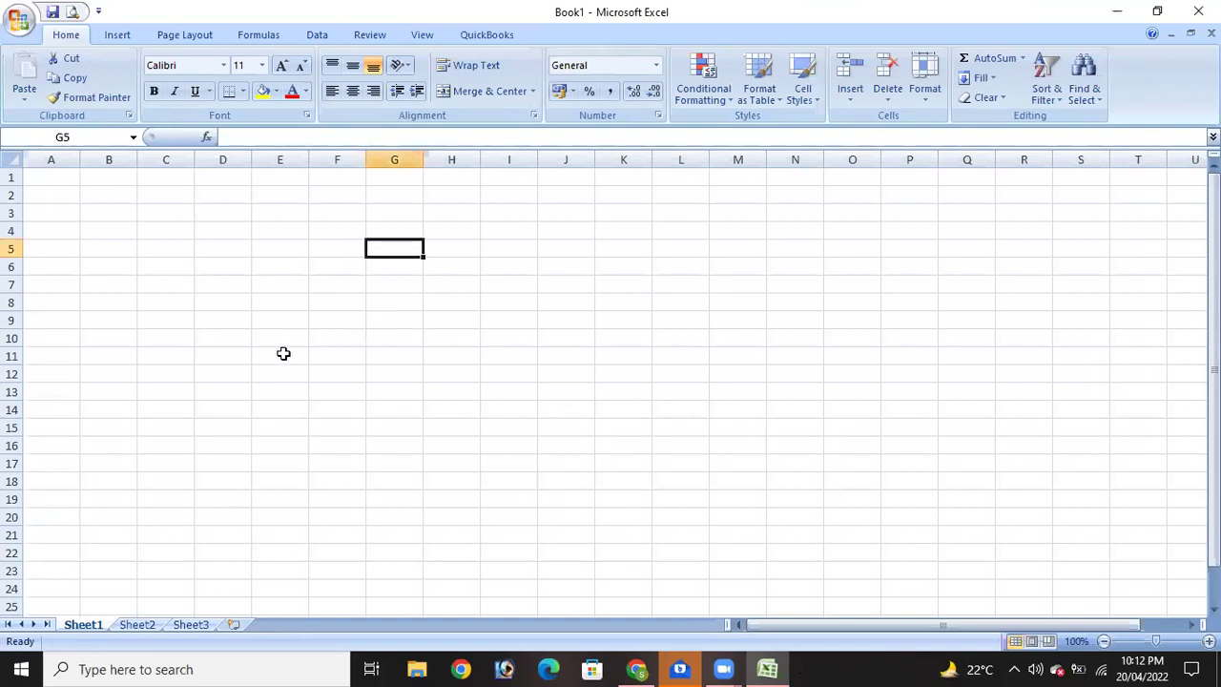
left_click(181, 281)
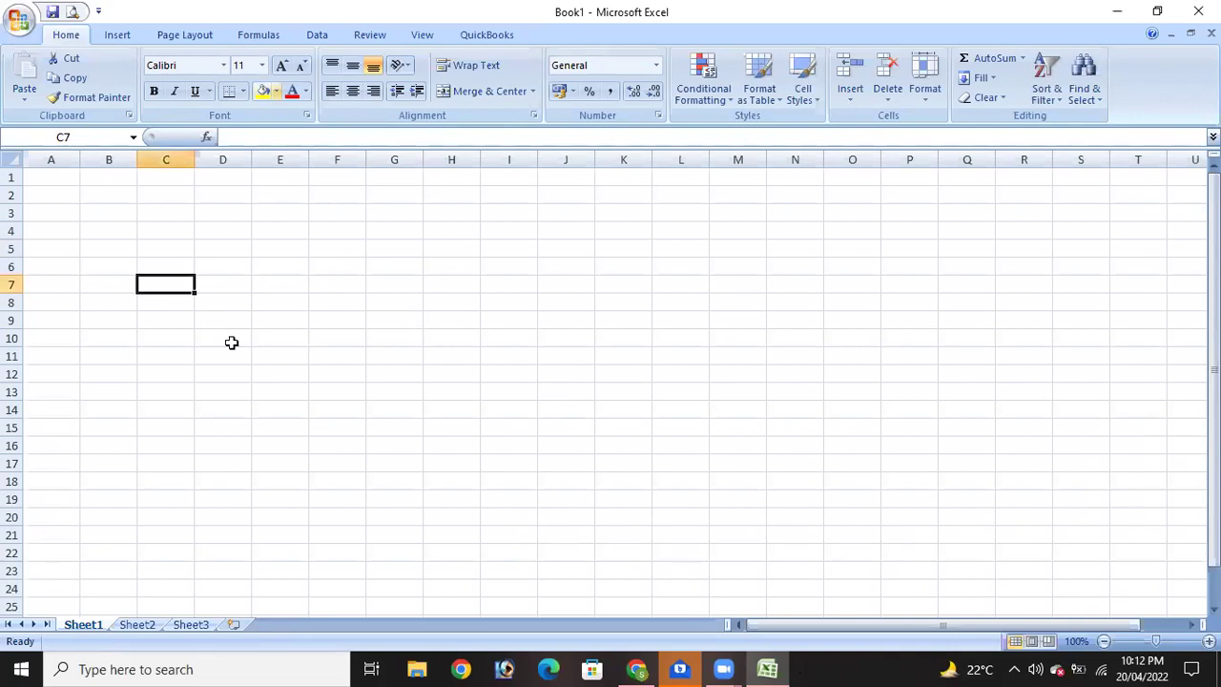
left_click(261, 334)
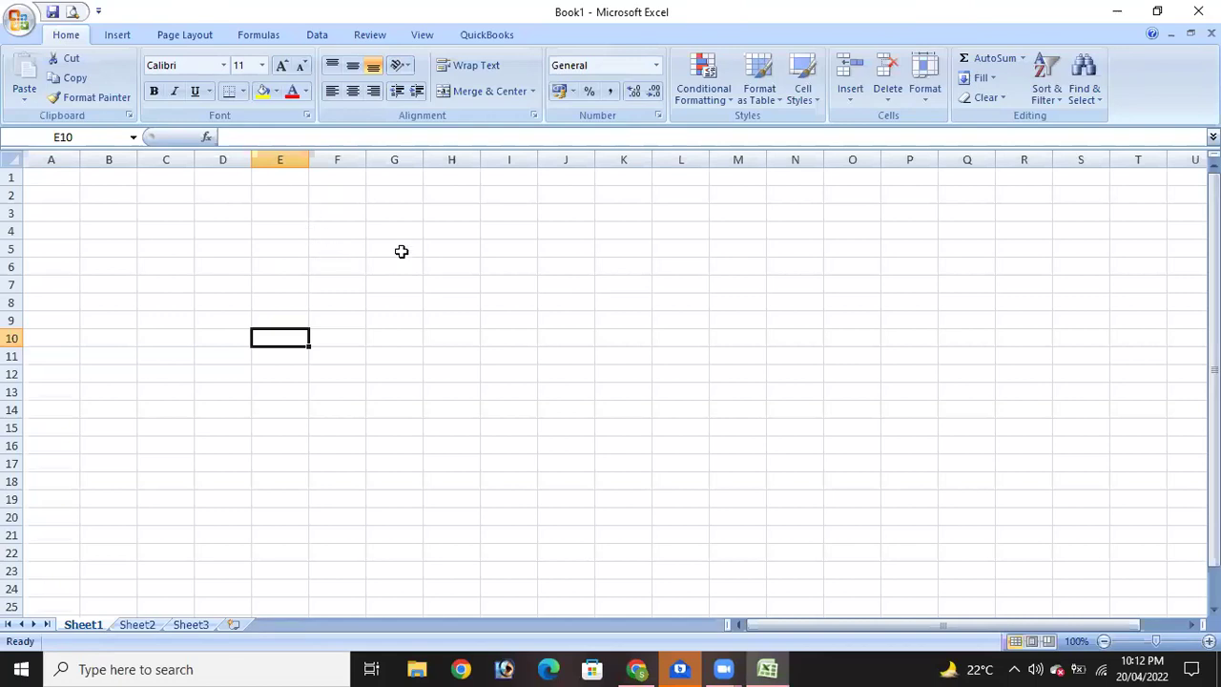
left_click(433, 269)
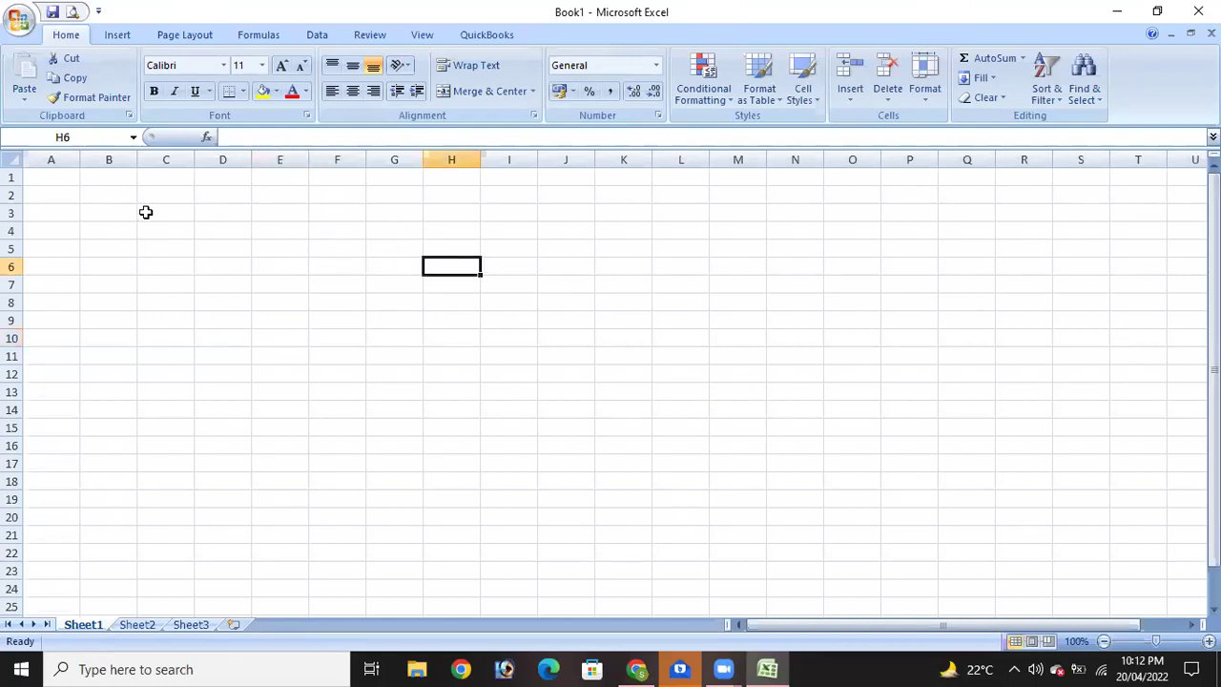
key("Left")
key("Left")
key("Up")
key("Up")
key("Right")
key("Down")
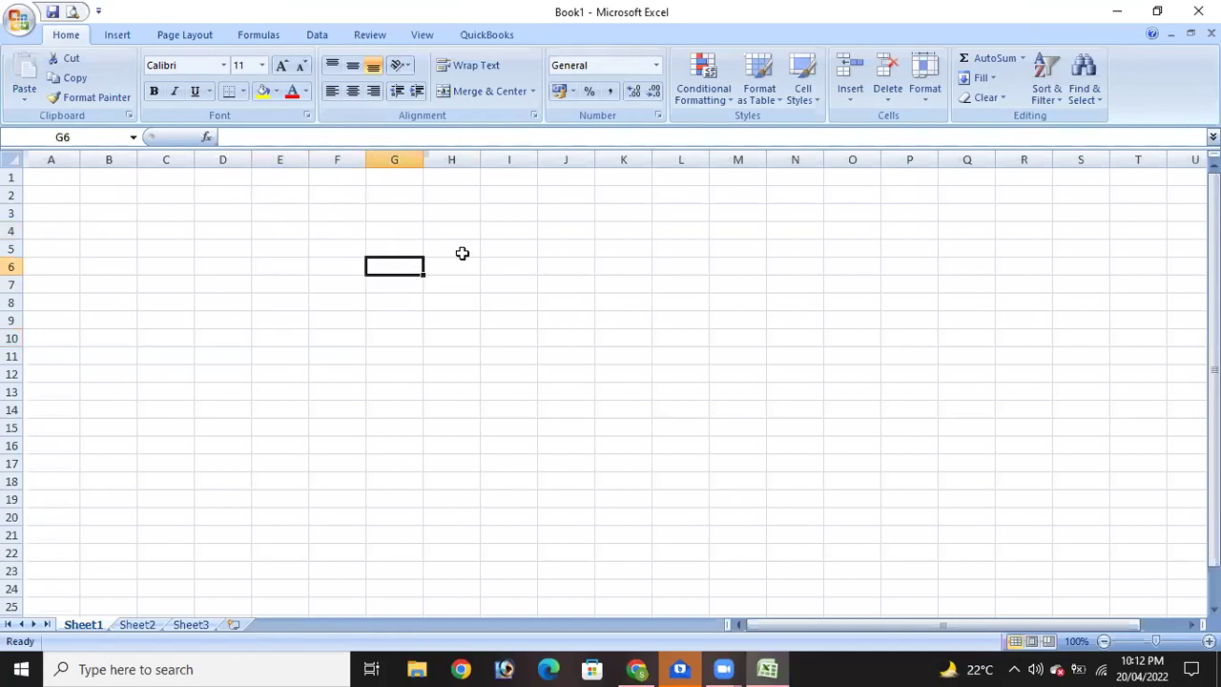
key("Right")
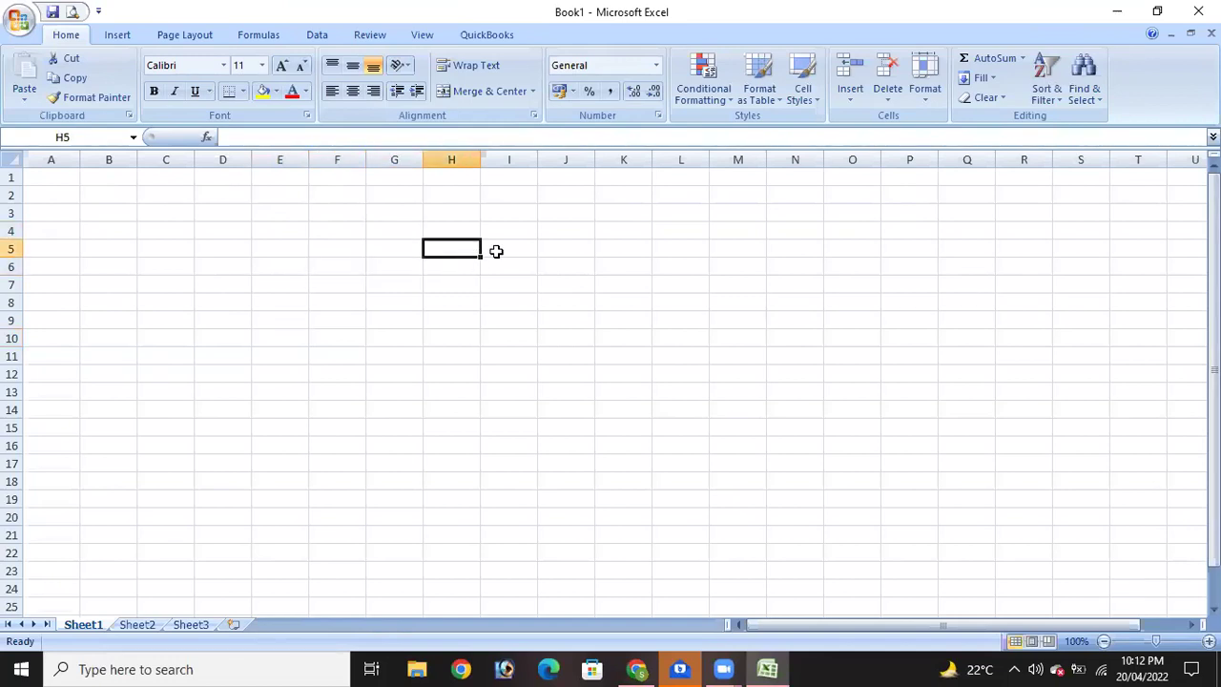
key("Right")
key("Down")
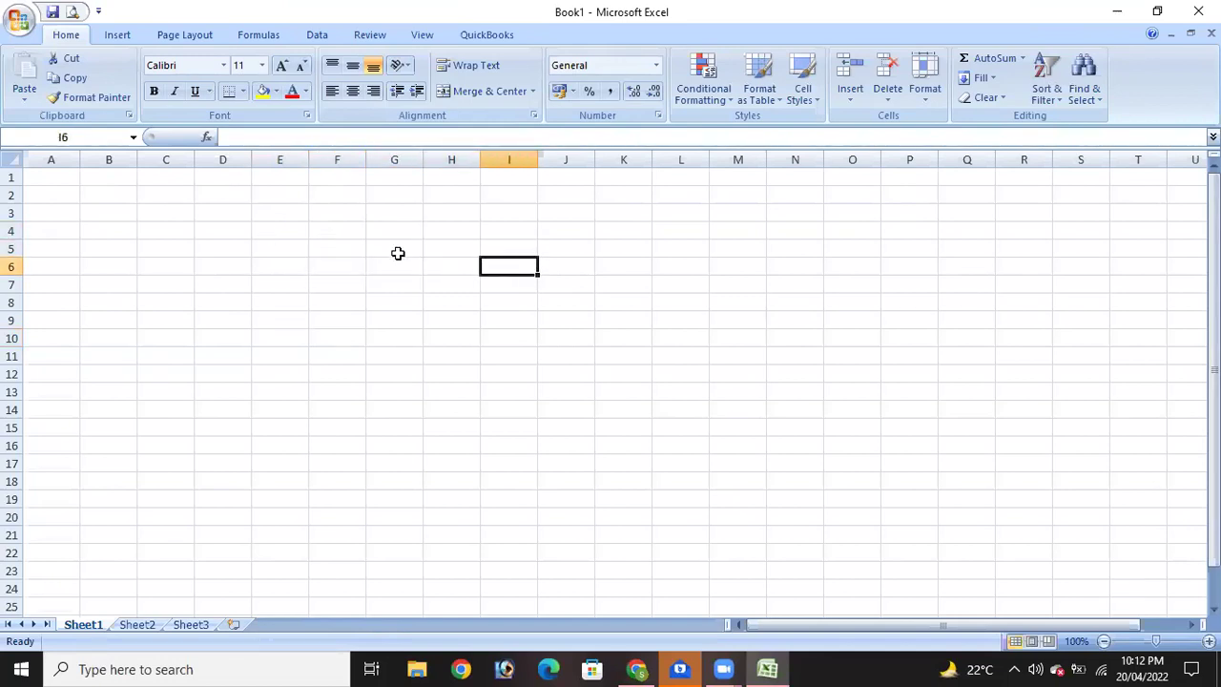
left_click(441, 249)
left_click(501, 255)
left_click(434, 271)
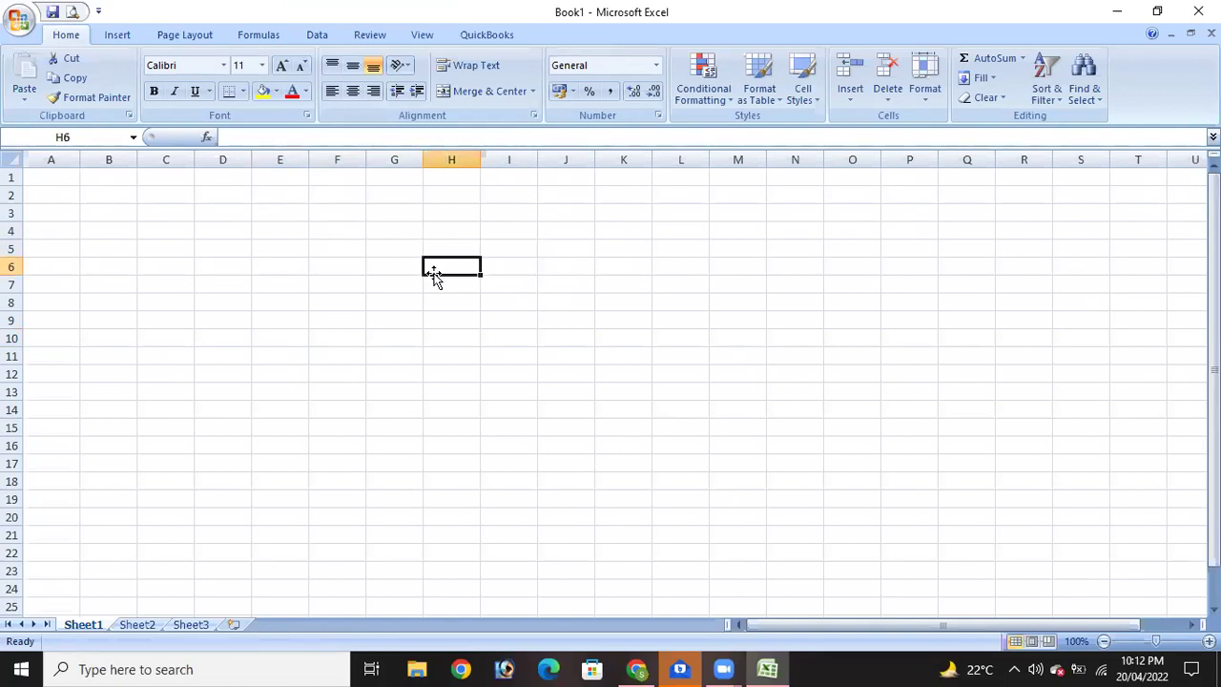
left_click(440, 281)
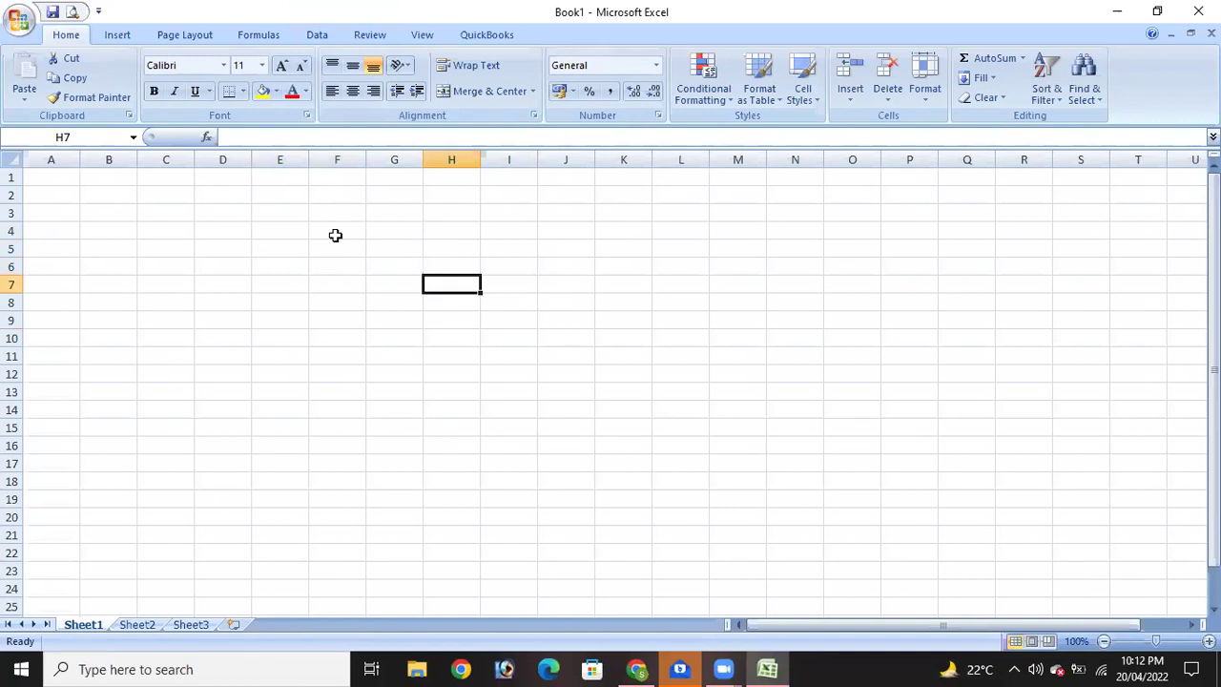
Fill the entire column E with yellow and the entire row 5 with light blue.
left_click(300, 164)
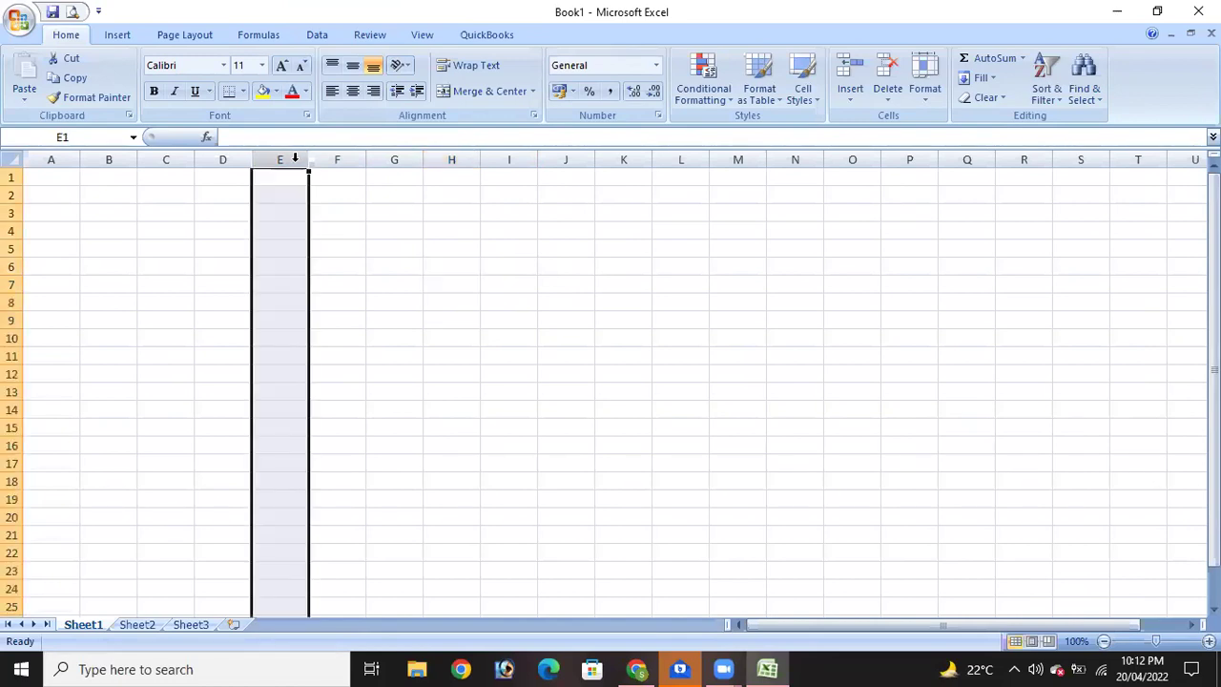
left_click(260, 88)
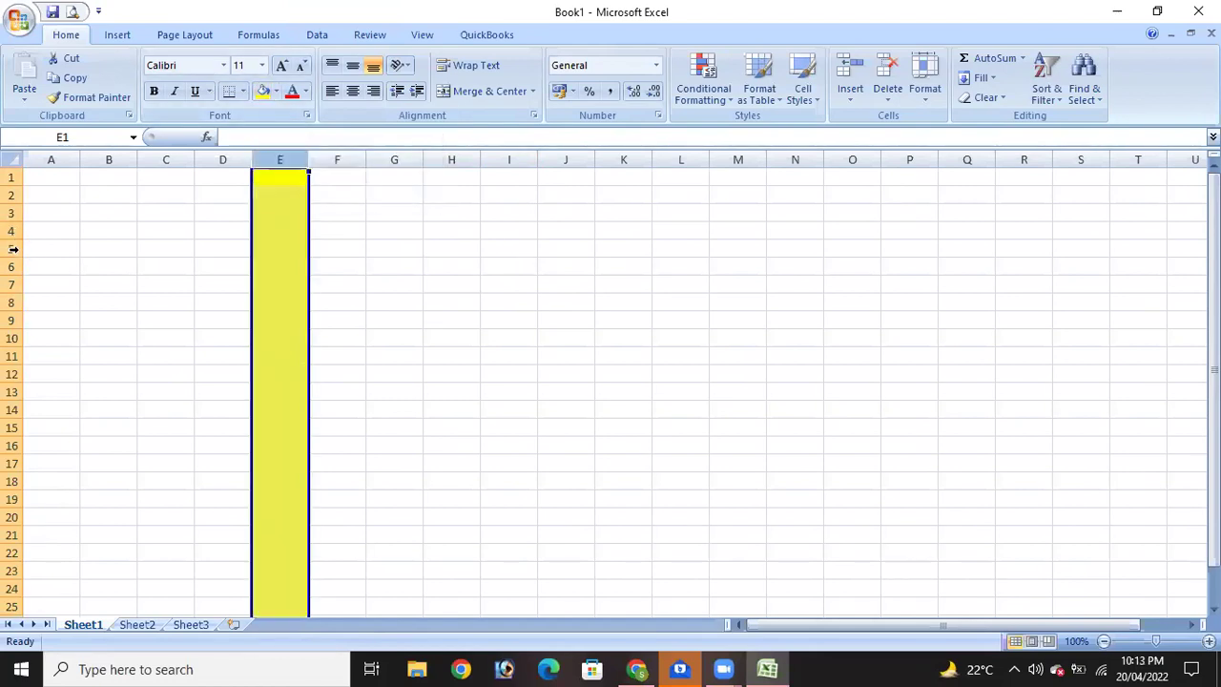
left_click(13, 249)
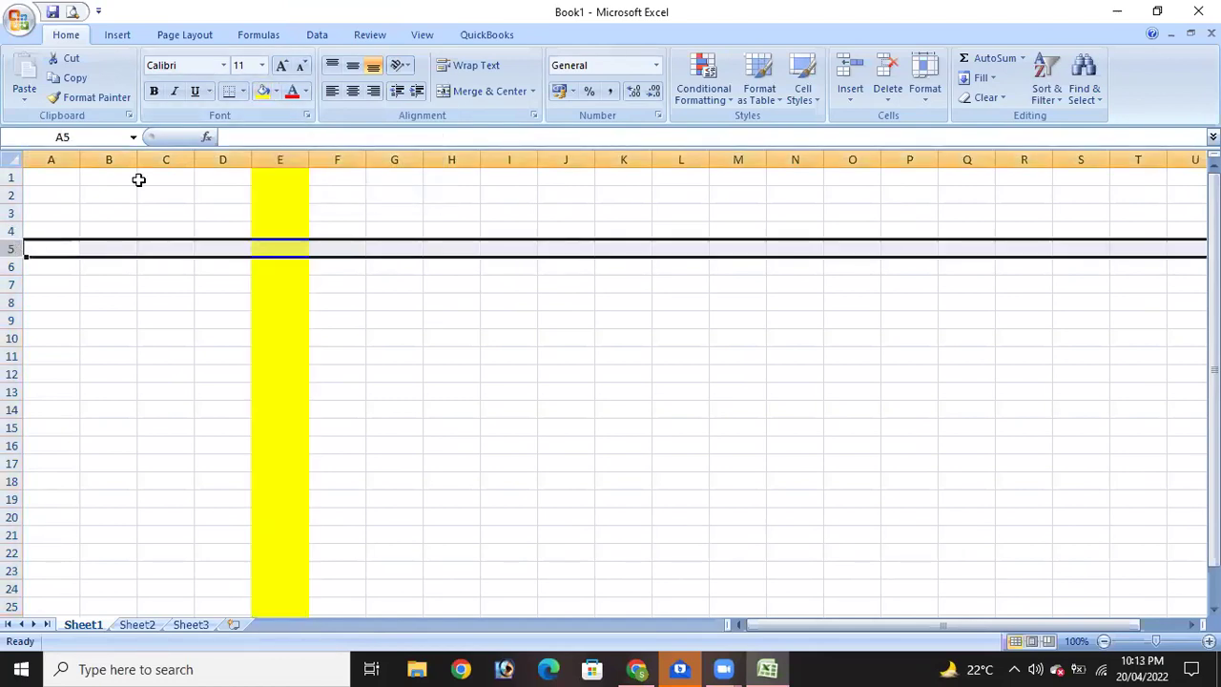
left_click(275, 91)
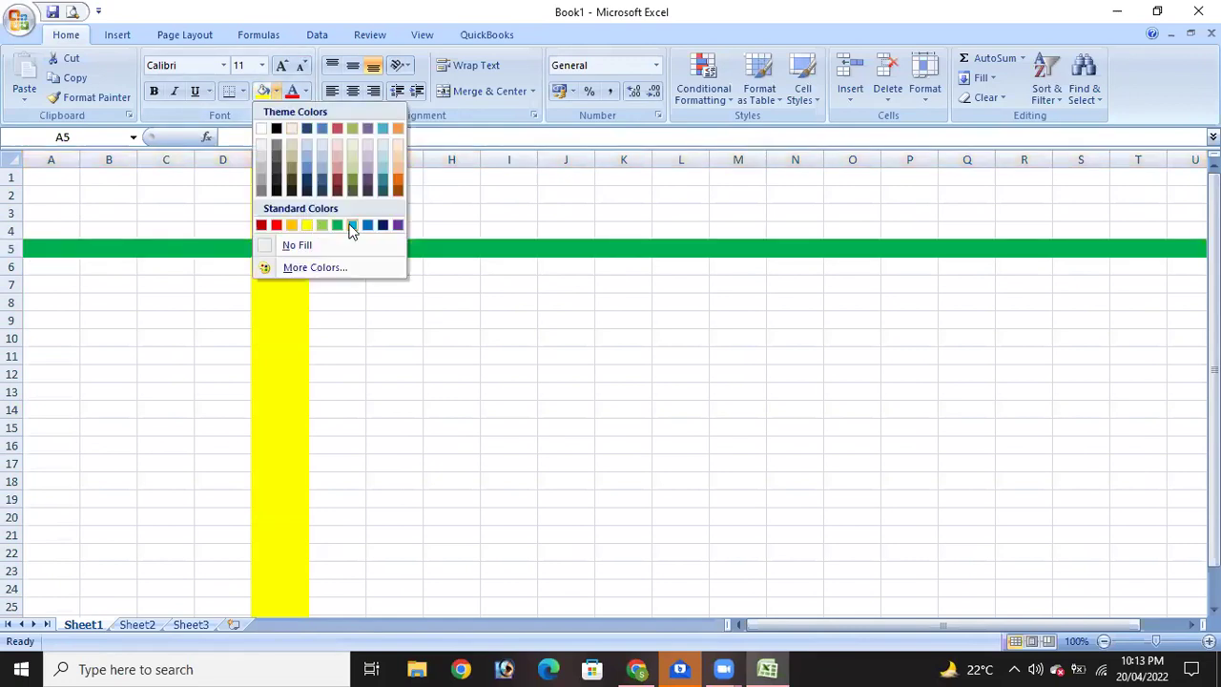
left_click(352, 224)
left_click(290, 371)
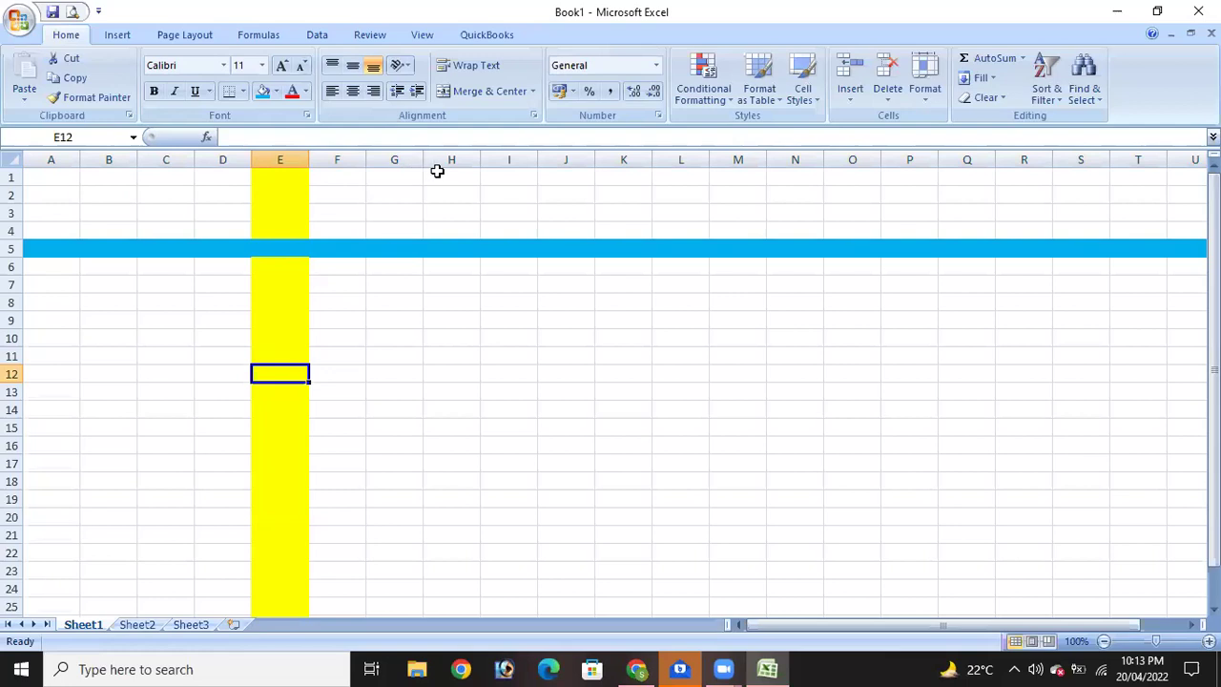
Highlight columns A, B and C one at a time, followed by rows 3 and 4, to examine columns and rows.
left_click(54, 159)
left_click(109, 160)
left_click(168, 158)
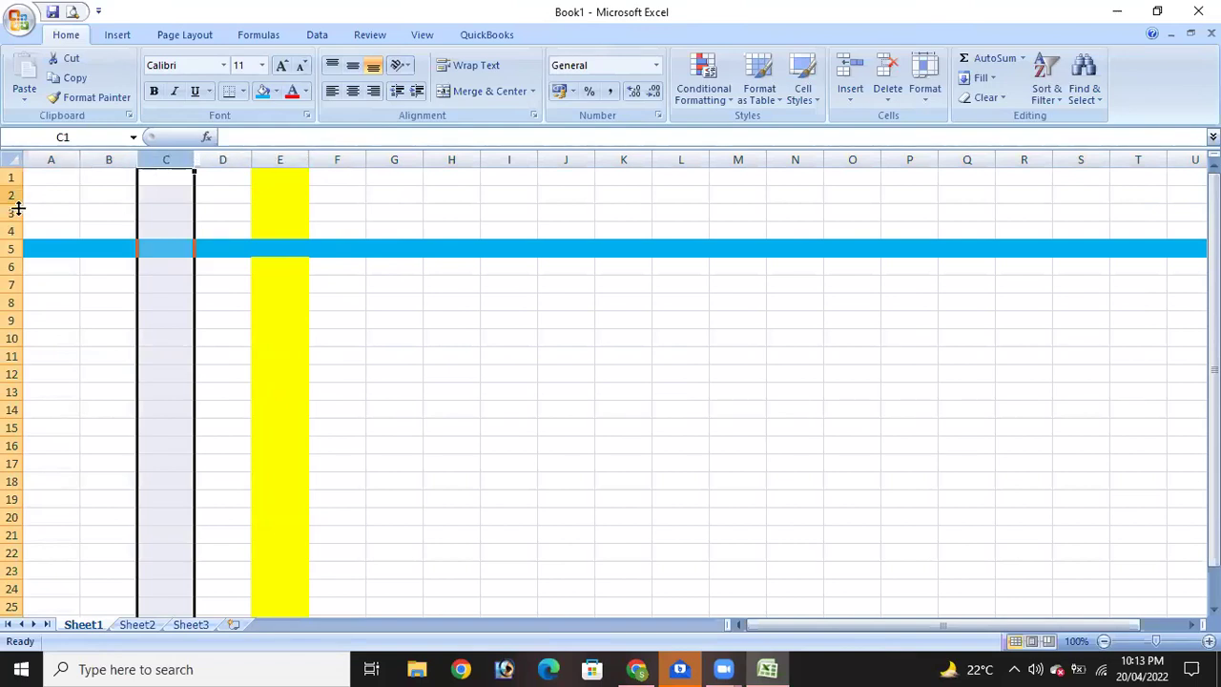
left_click(18, 211)
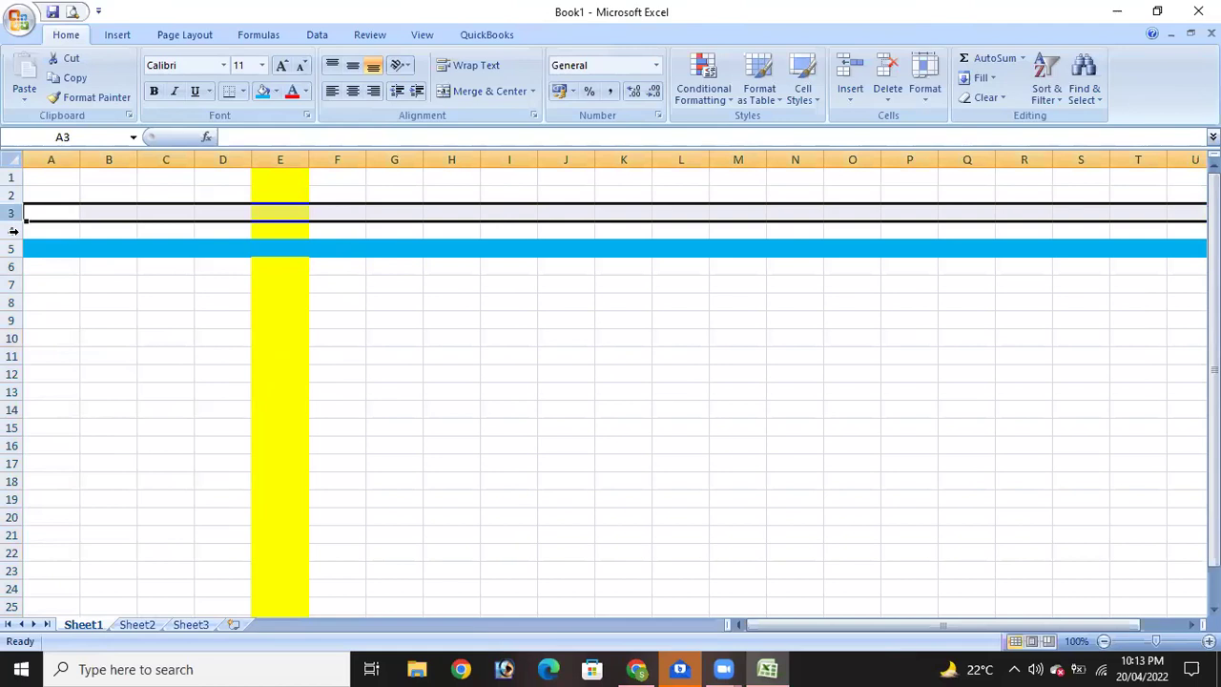
left_click(14, 230)
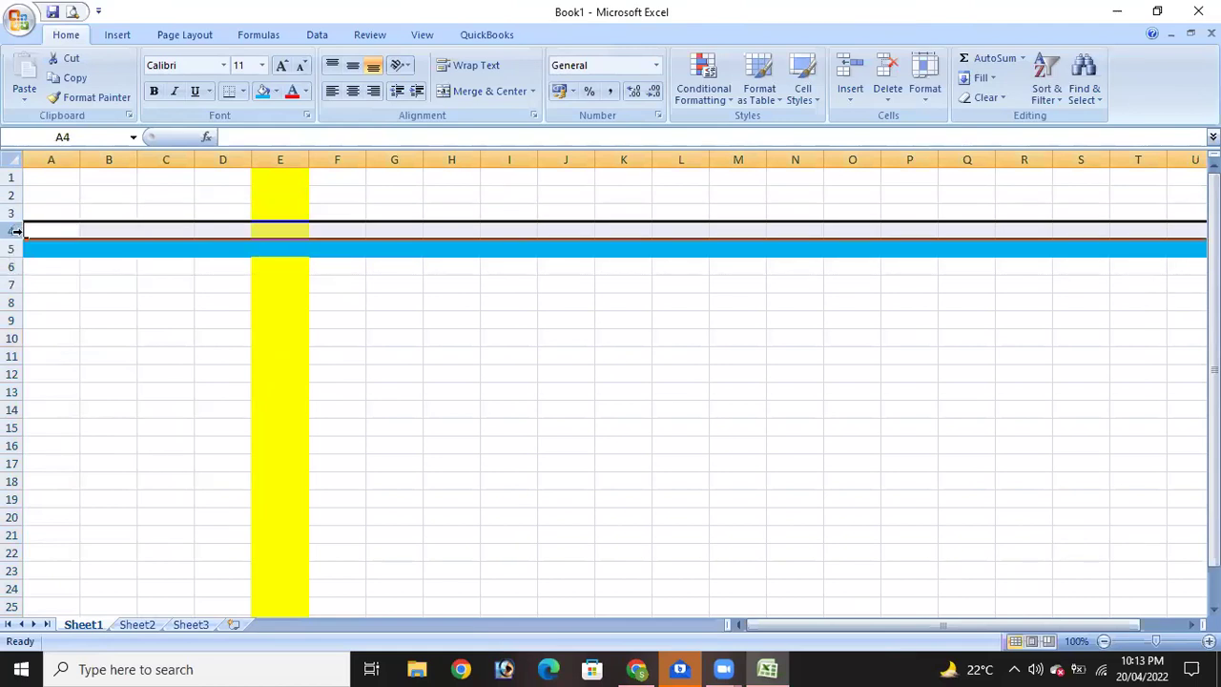
left_click(315, 321)
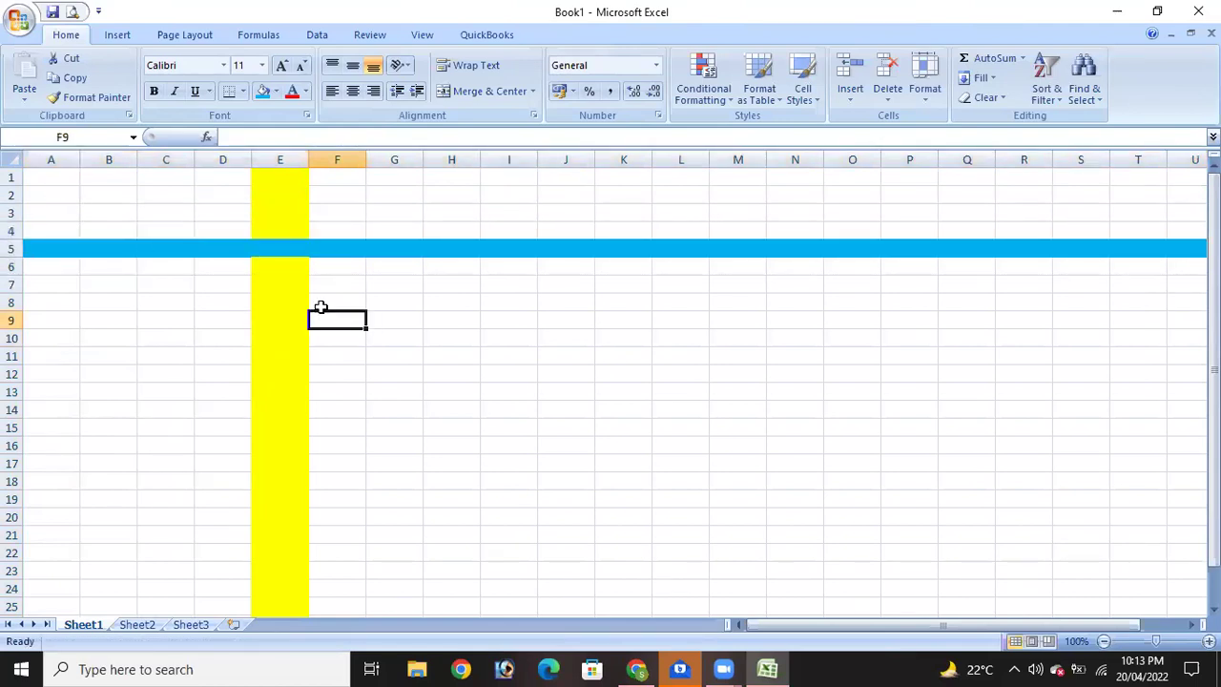
Select cells H5, J6 and H7 in turn to examine how column and row form each cell's address.
left_click(446, 251)
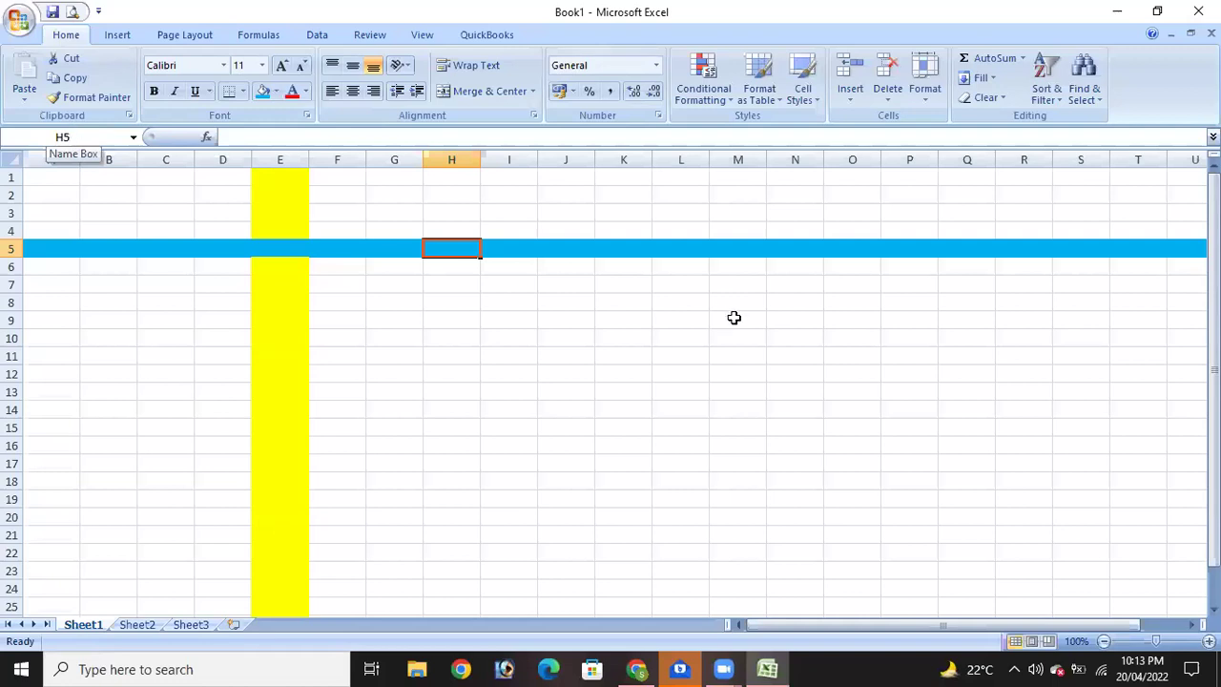
left_click(541, 263)
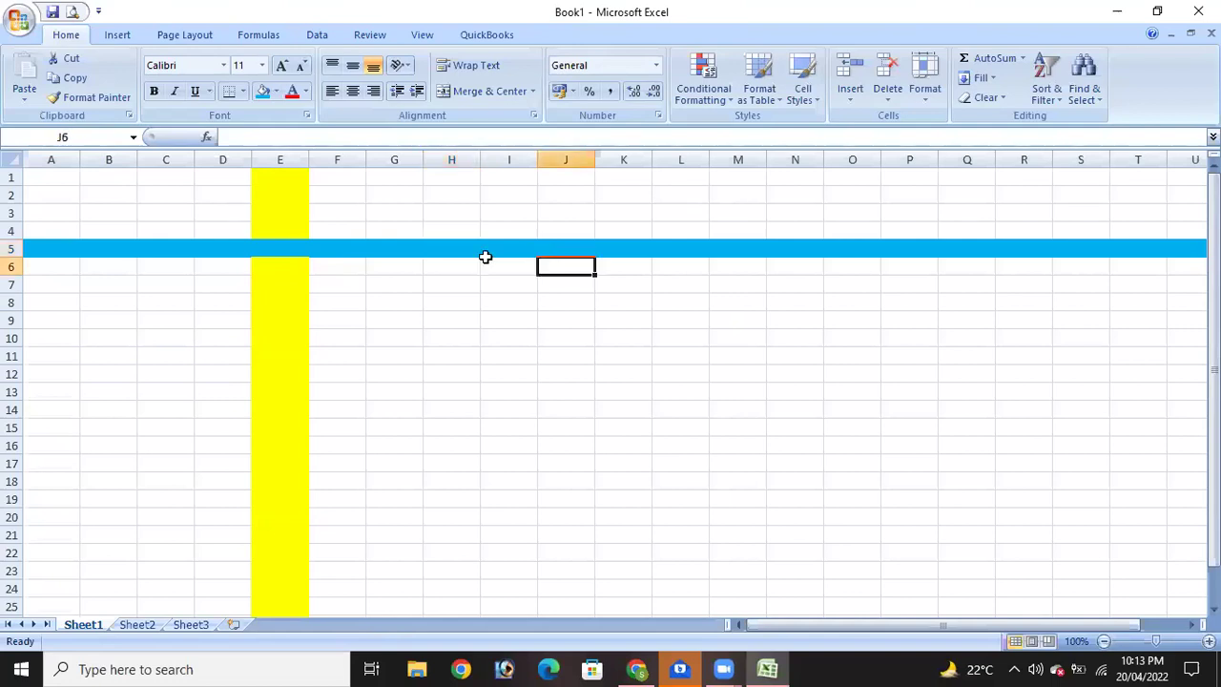
left_click(445, 251)
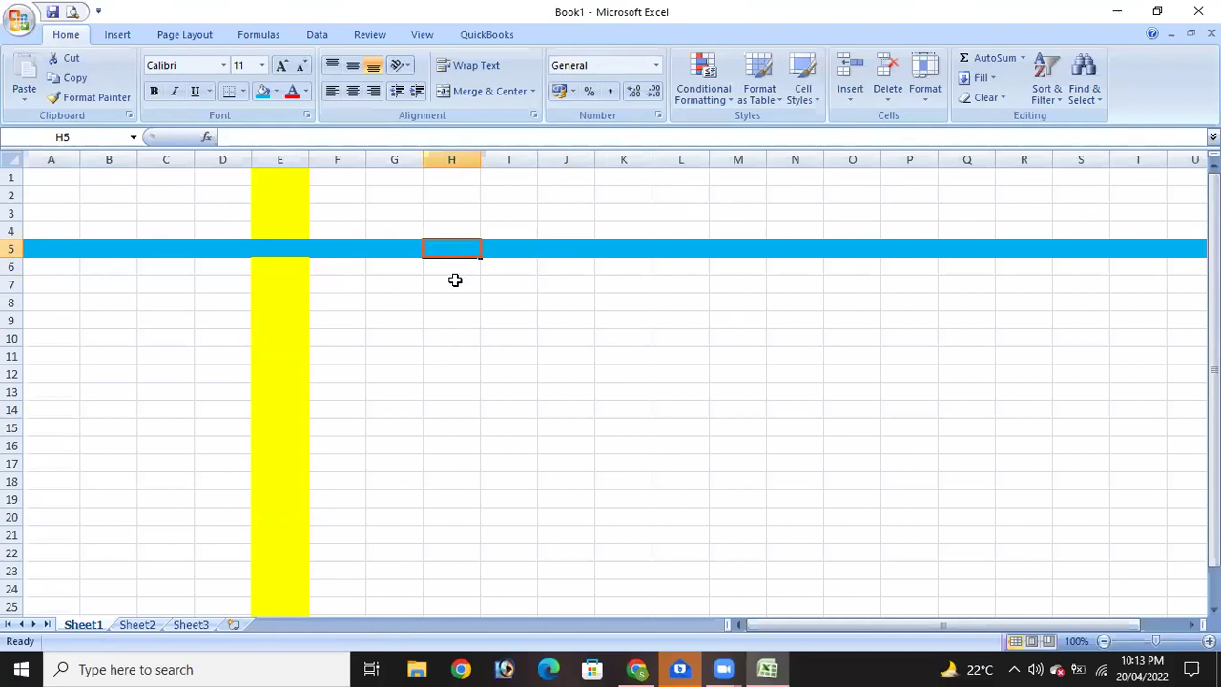
left_click(455, 281)
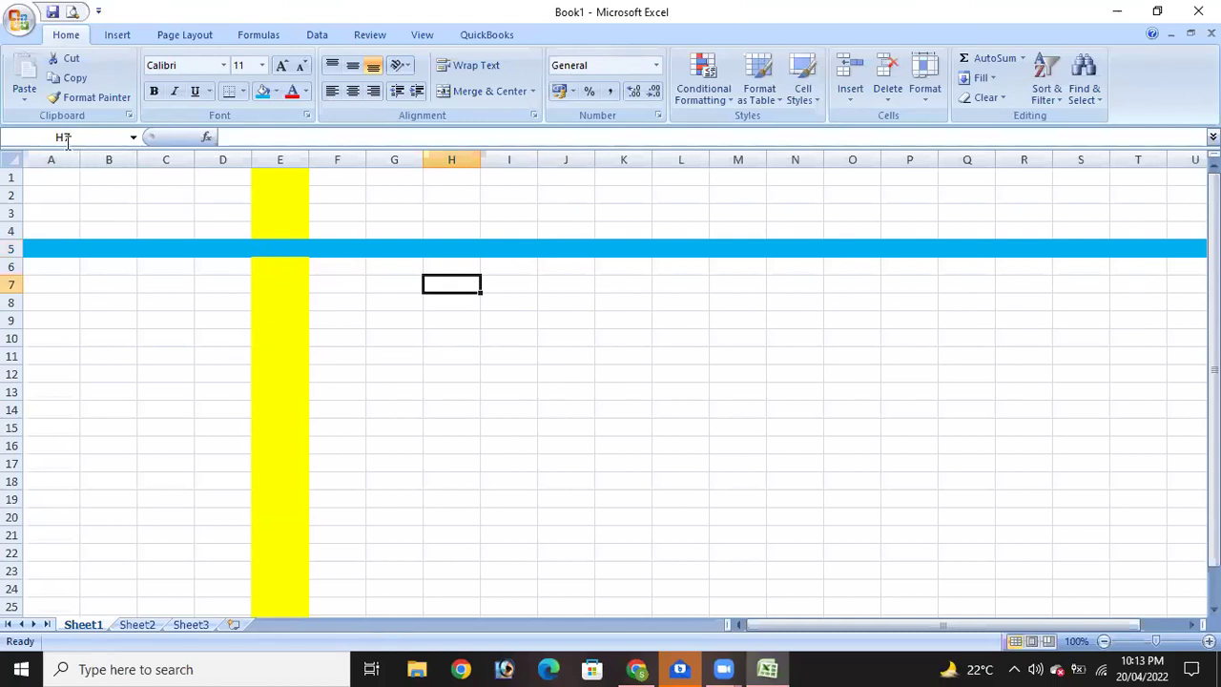
left_click(455, 146)
Fill the single cell H8 with light blue.
left_click(445, 301)
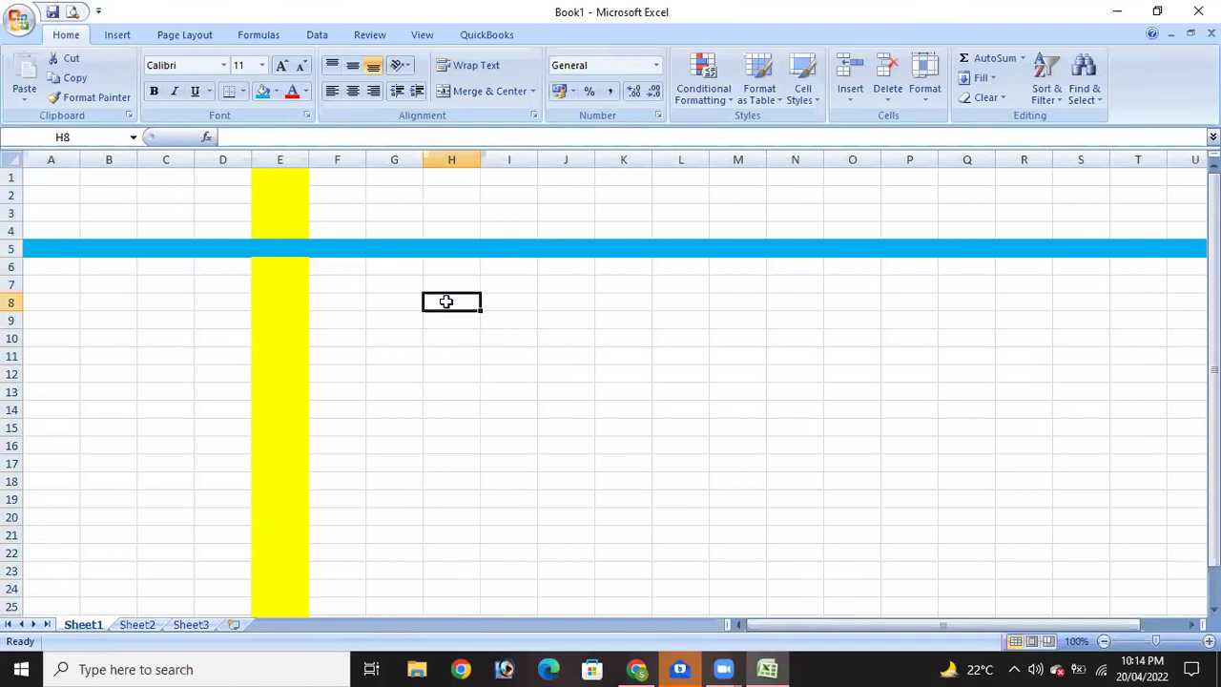
left_click(263, 90)
left_click(566, 335)
left_click(469, 306)
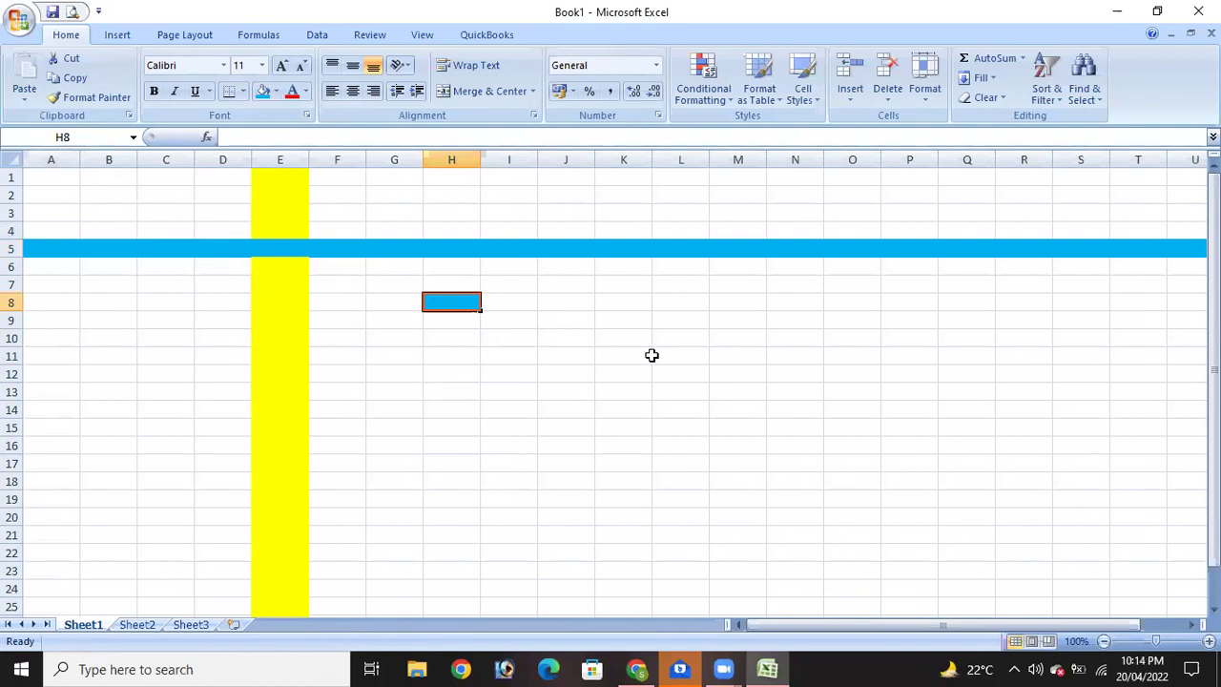
left_click(735, 442)
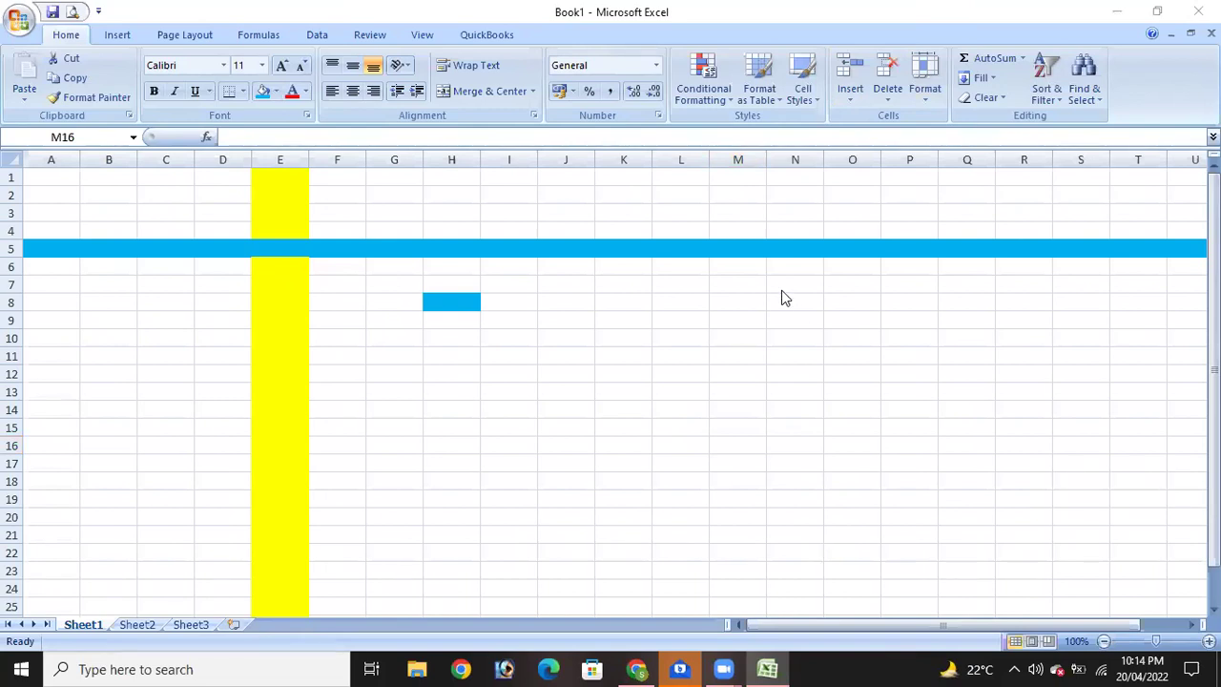
left_click(386, 325)
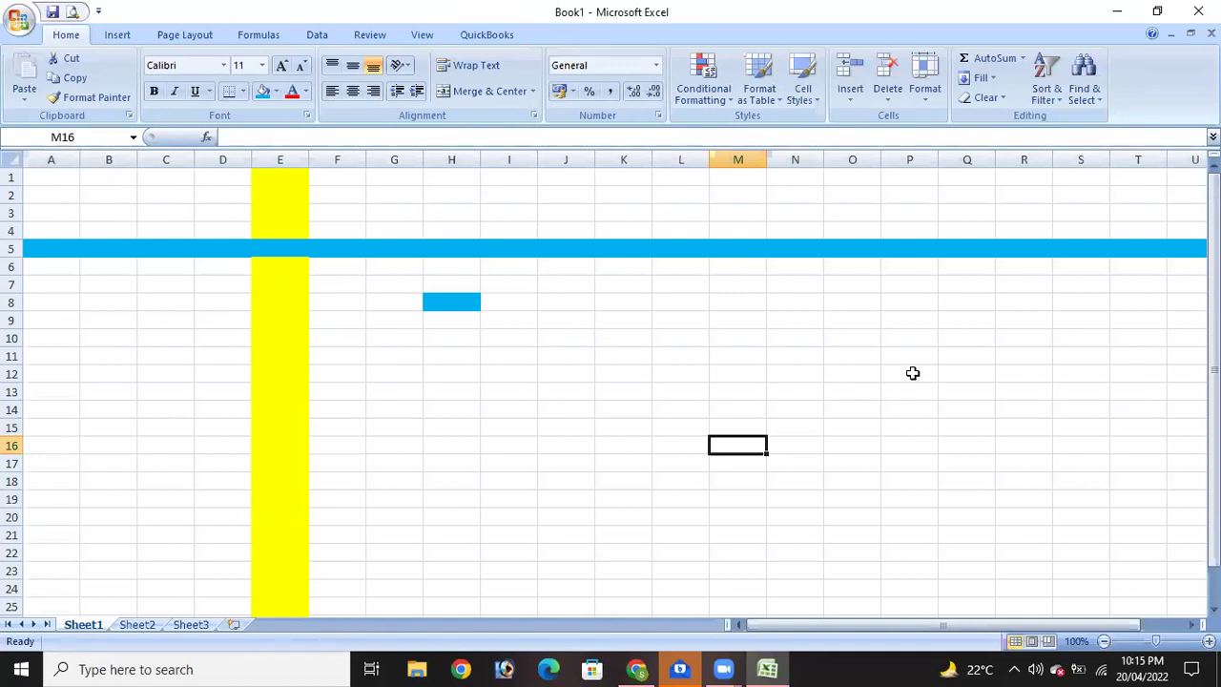
left_click(852, 373)
key("Right")
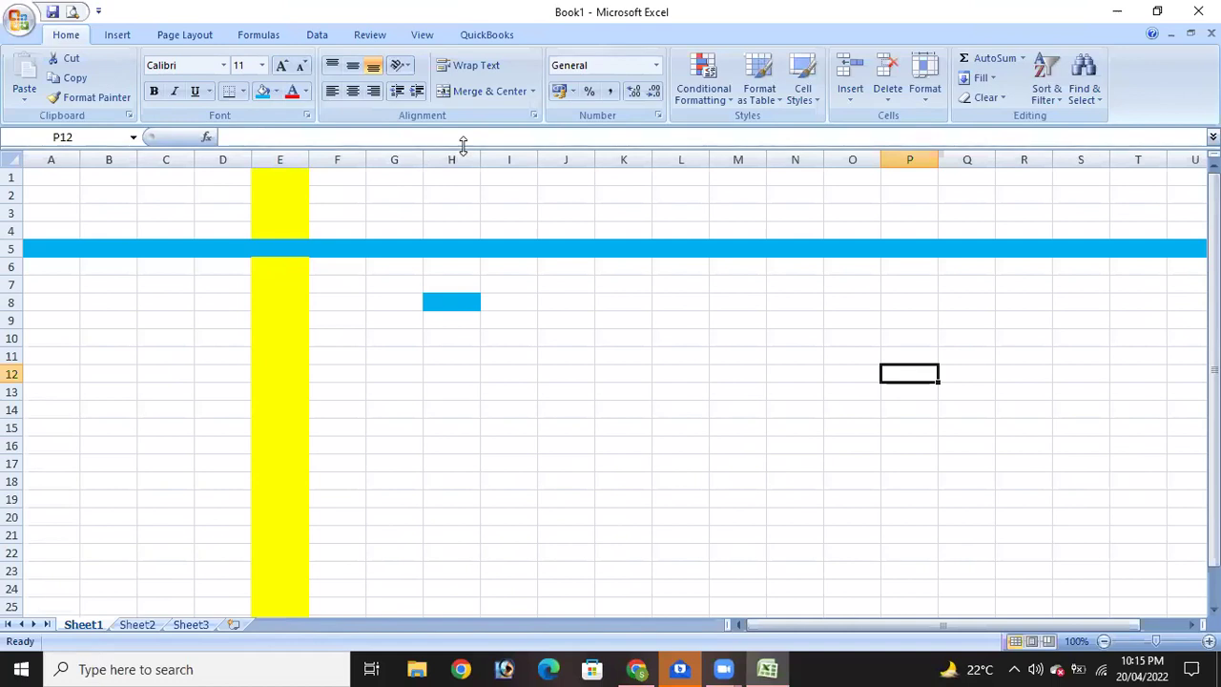
left_click(599, 265)
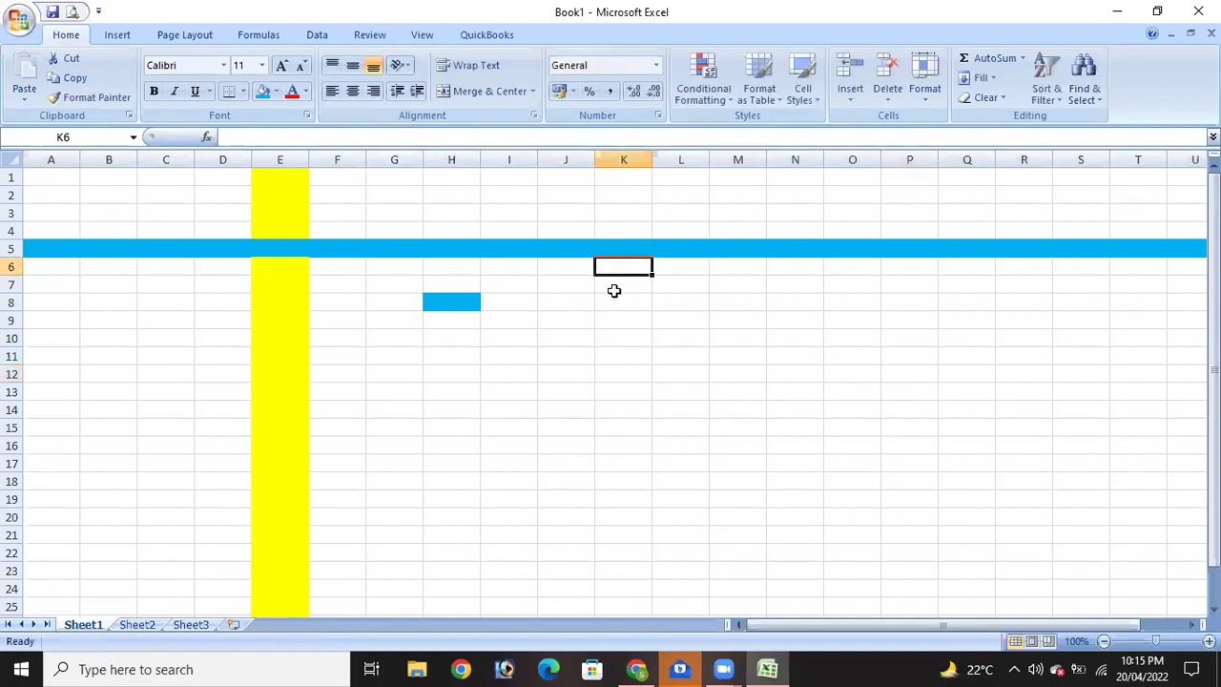
left_click(616, 283)
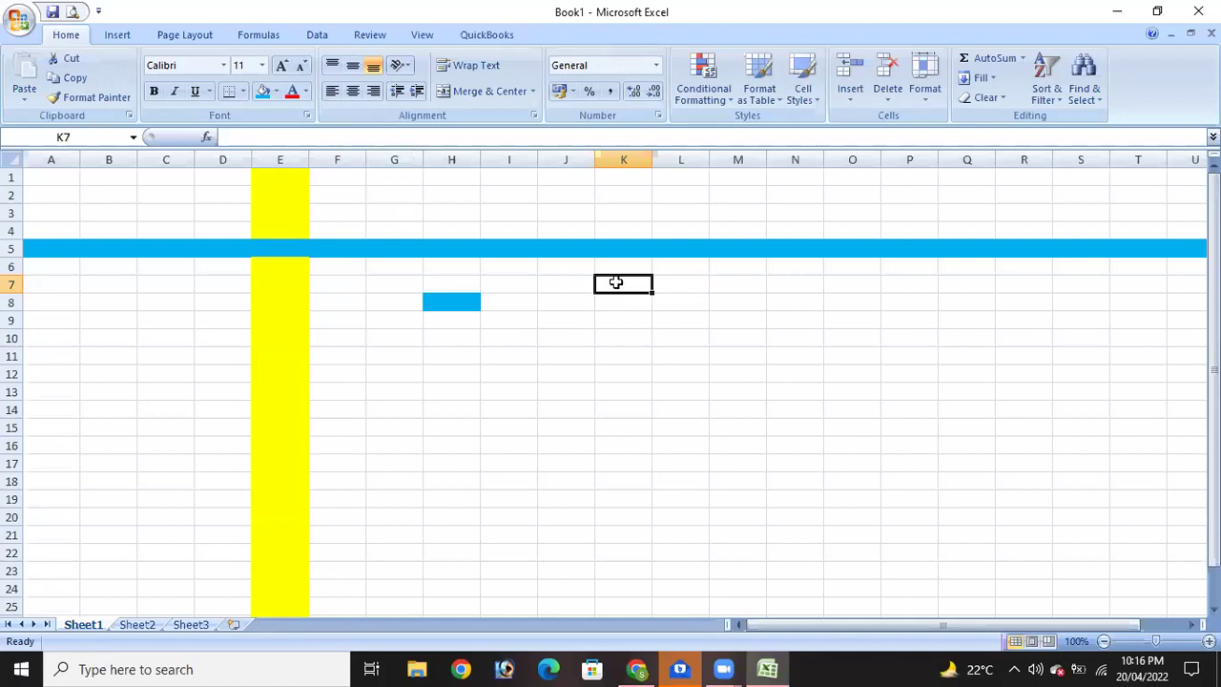
Enter 123 in cell K7 and open the cell to examine its content in the formula bar.
type("123")
key("Return")
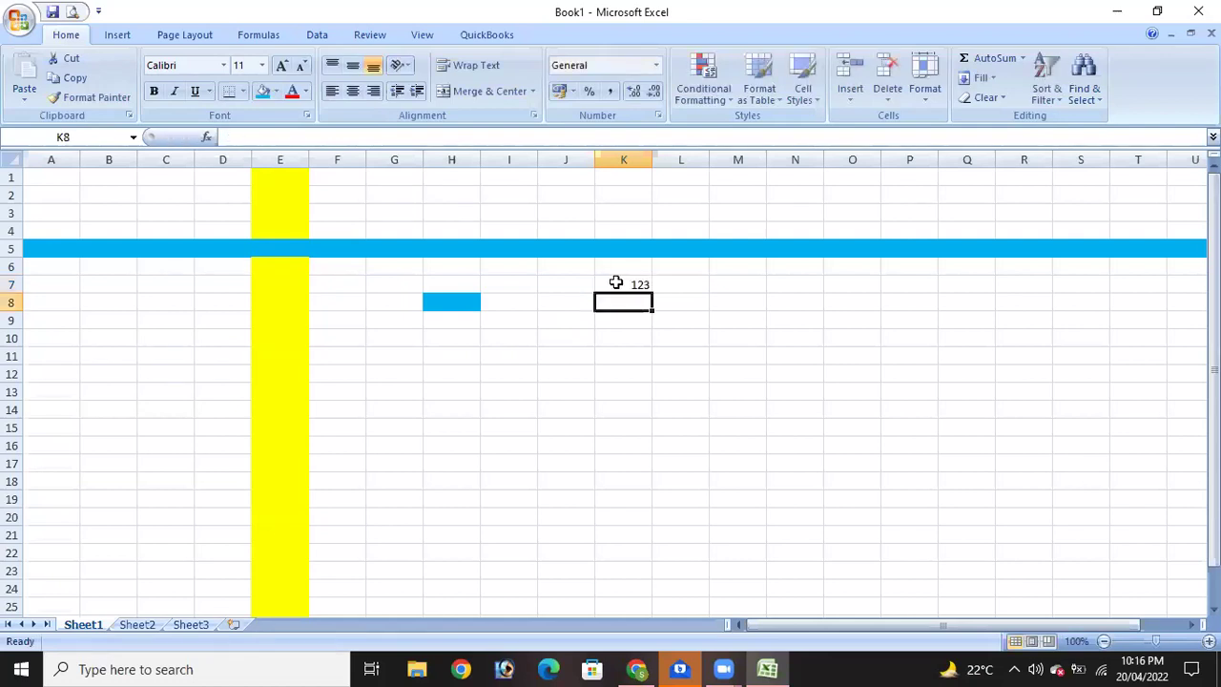
double_click(642, 284)
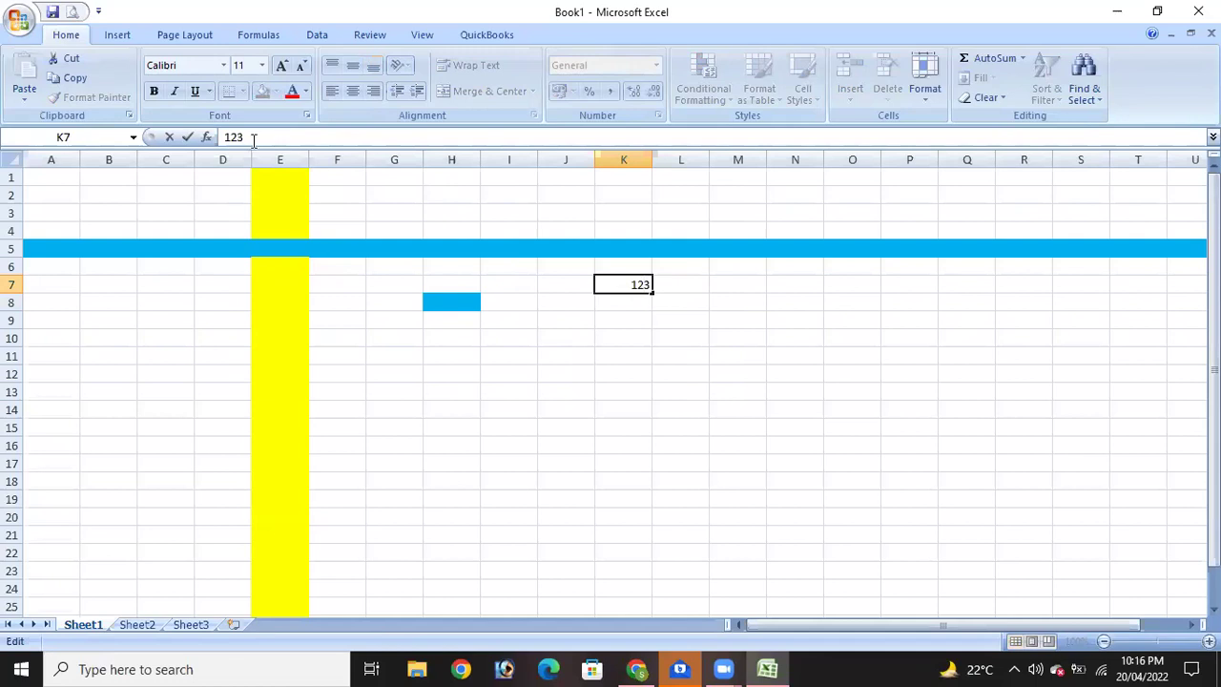
Enter the text "page layout" in cell L15.
left_click(695, 423)
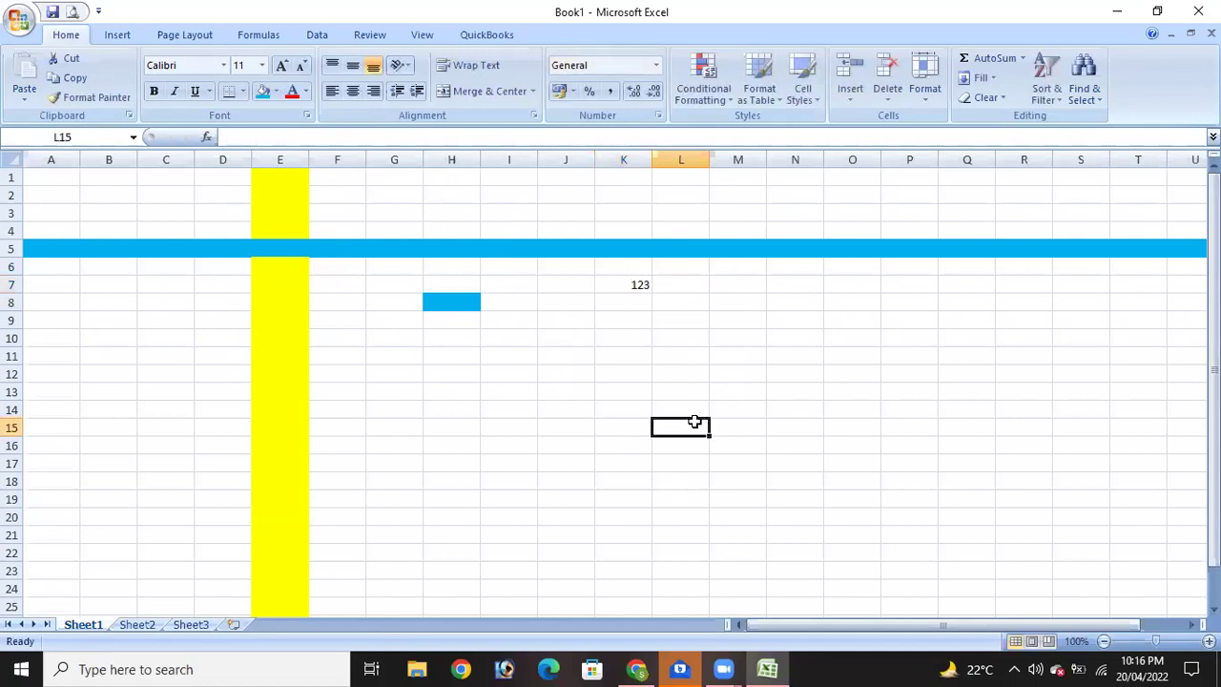
type("pay")
key("BackSpace")
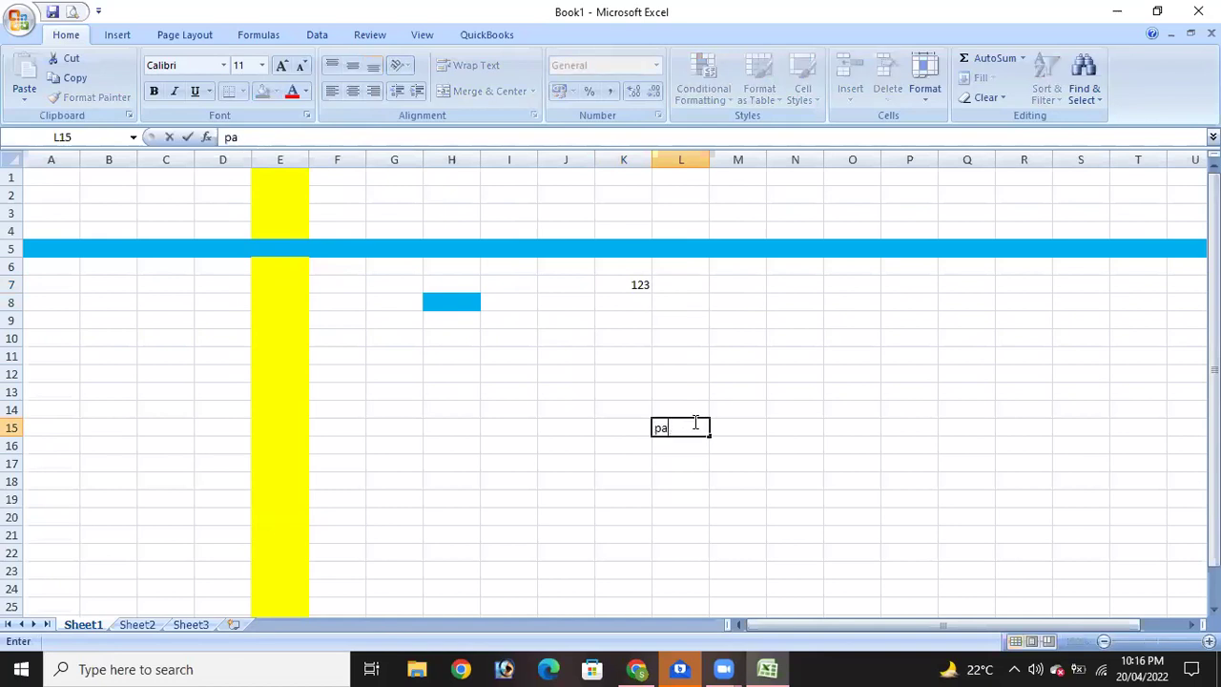
type("ge layout")
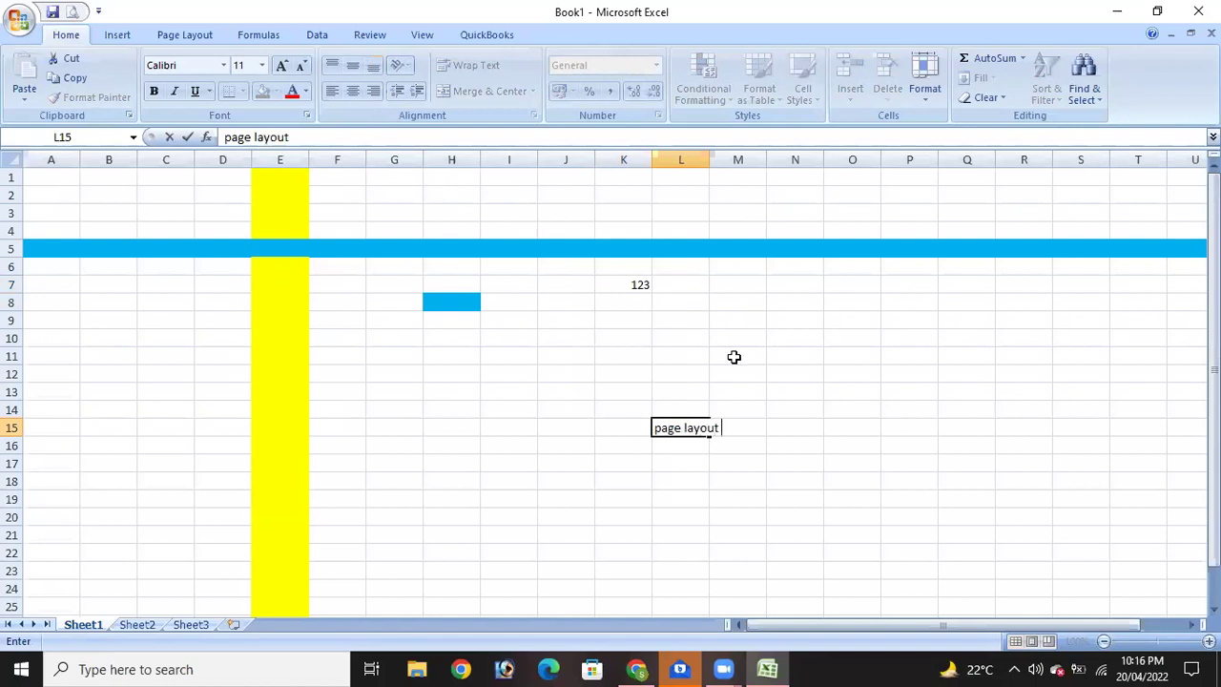
left_click(712, 161)
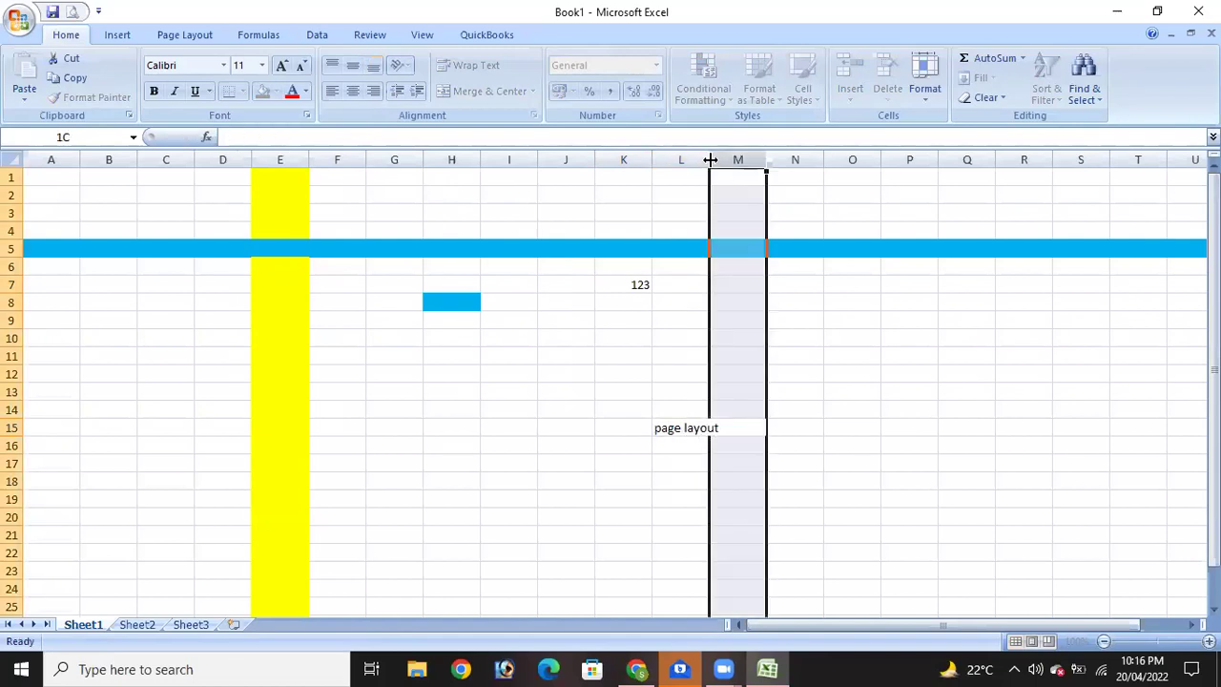
left_click(909, 338)
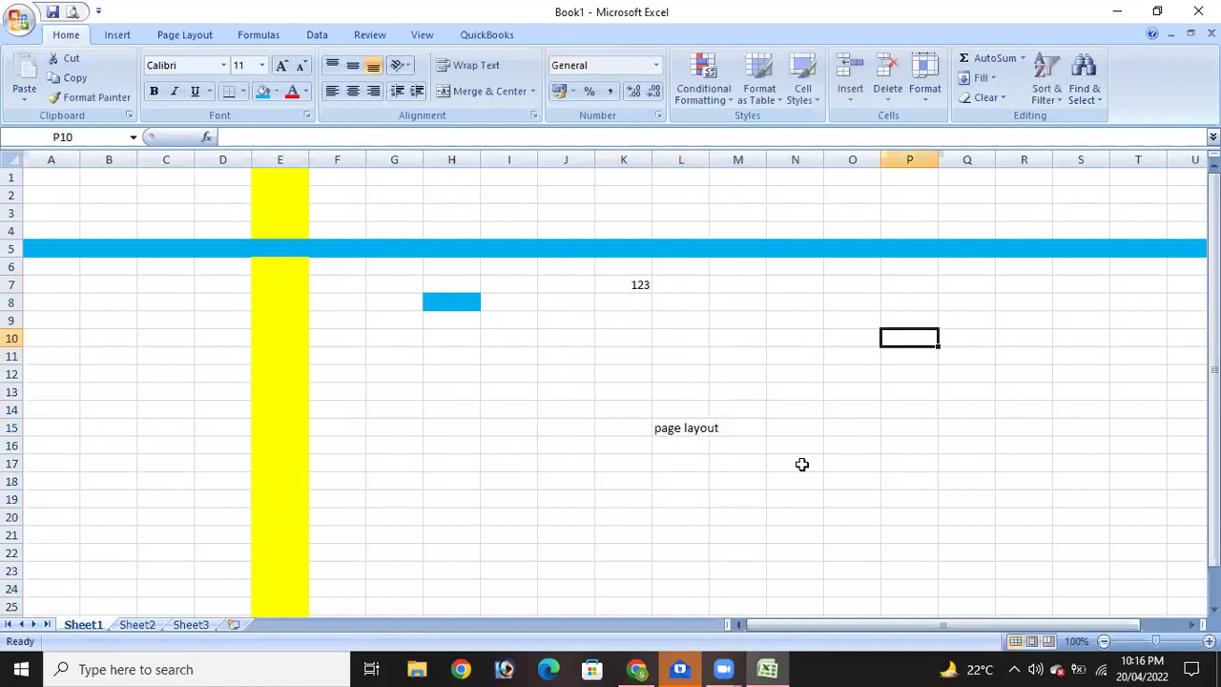
Select the text cell L15 and the empty cells L14 and H12 to compare their contents in the formula bar.
left_click(685, 429)
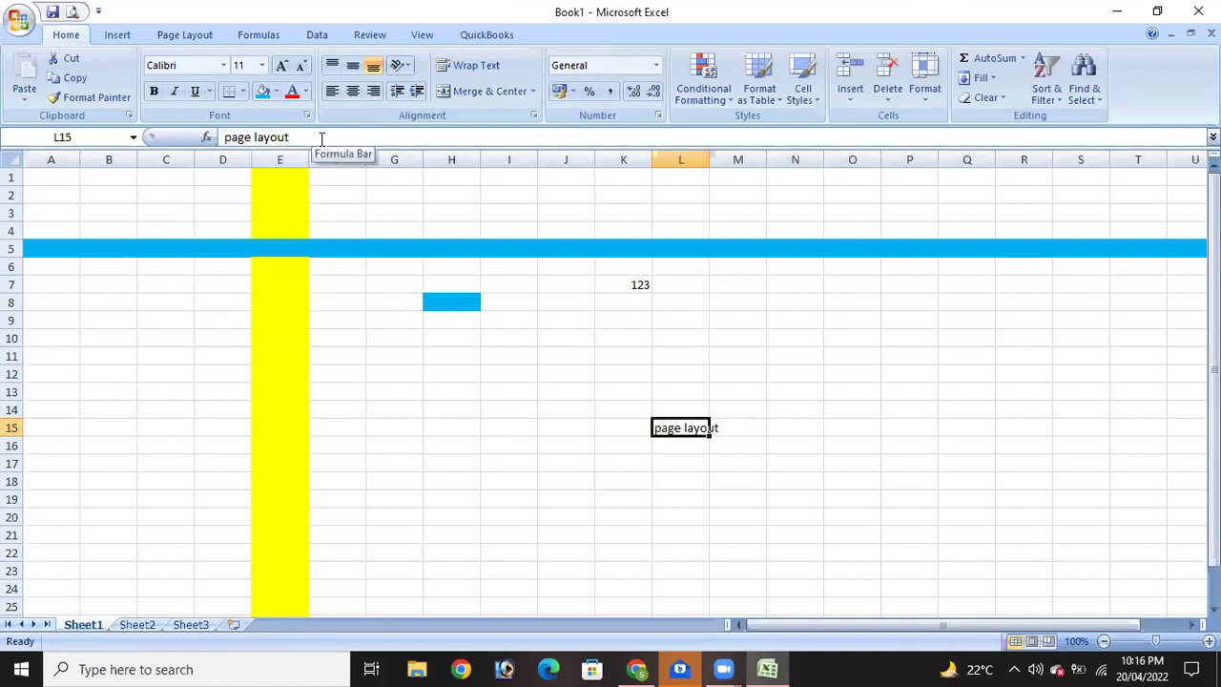
left_click(694, 411)
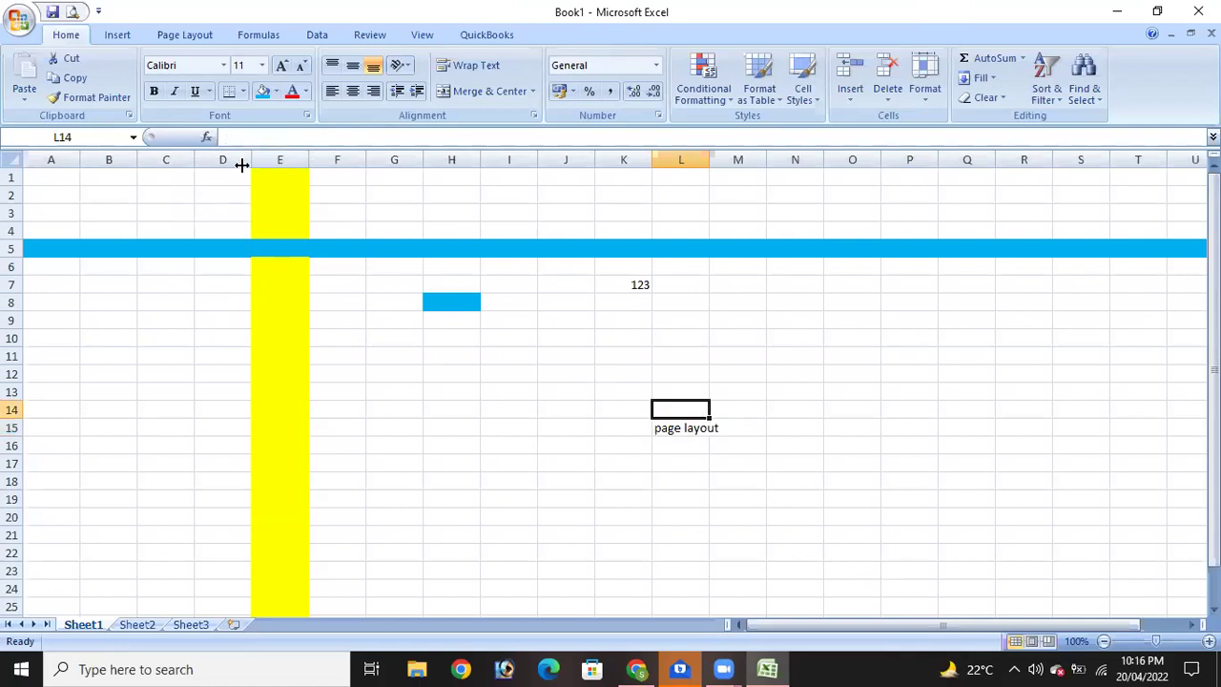
left_click(446, 372)
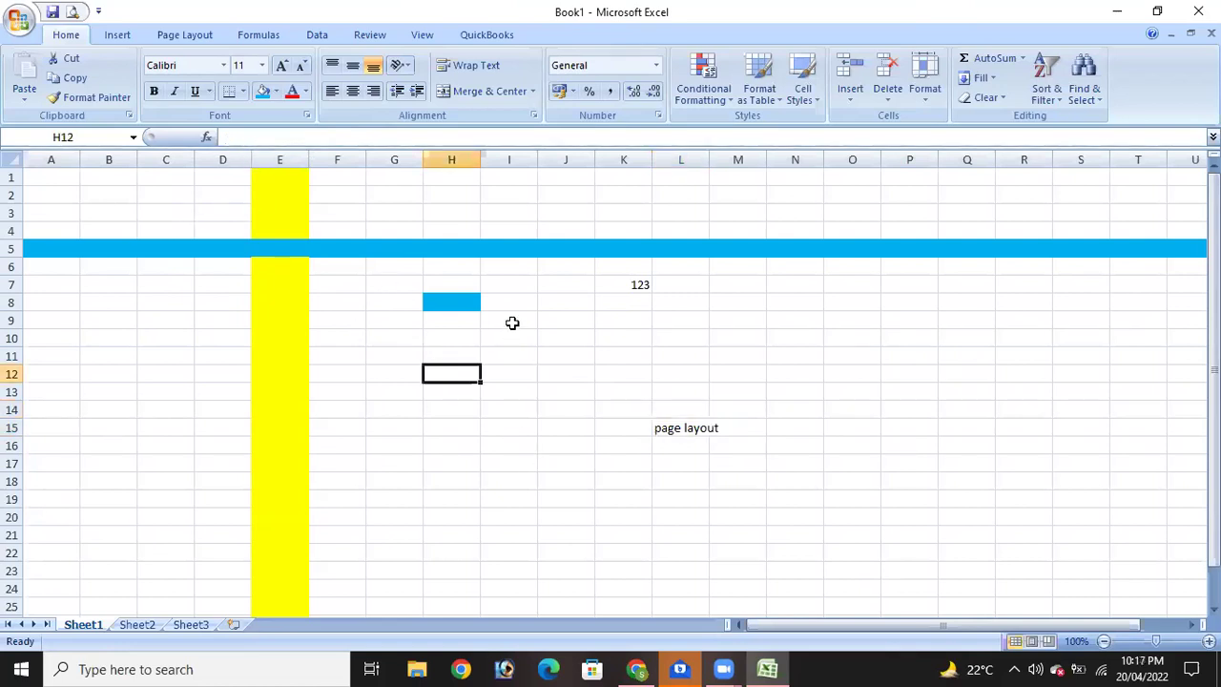
Enter 2 in cell I9 and 3 in cell I10.
left_click(511, 323)
type("2")
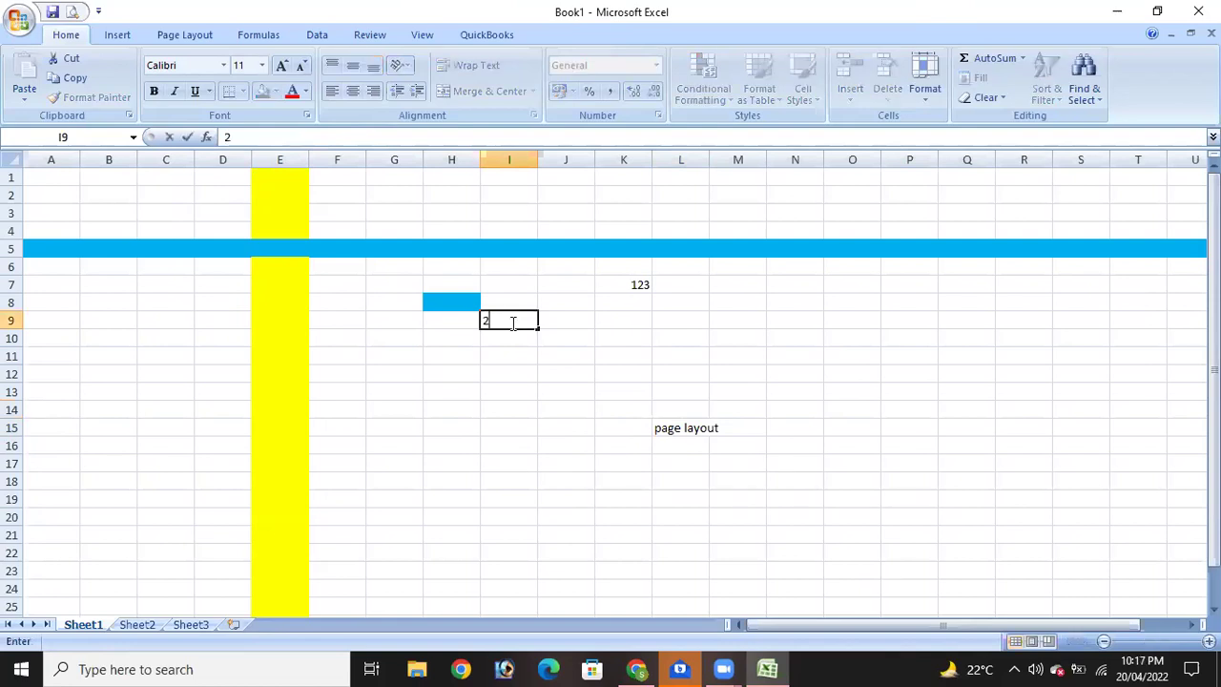
key("Return")
type("3")
key("Return")
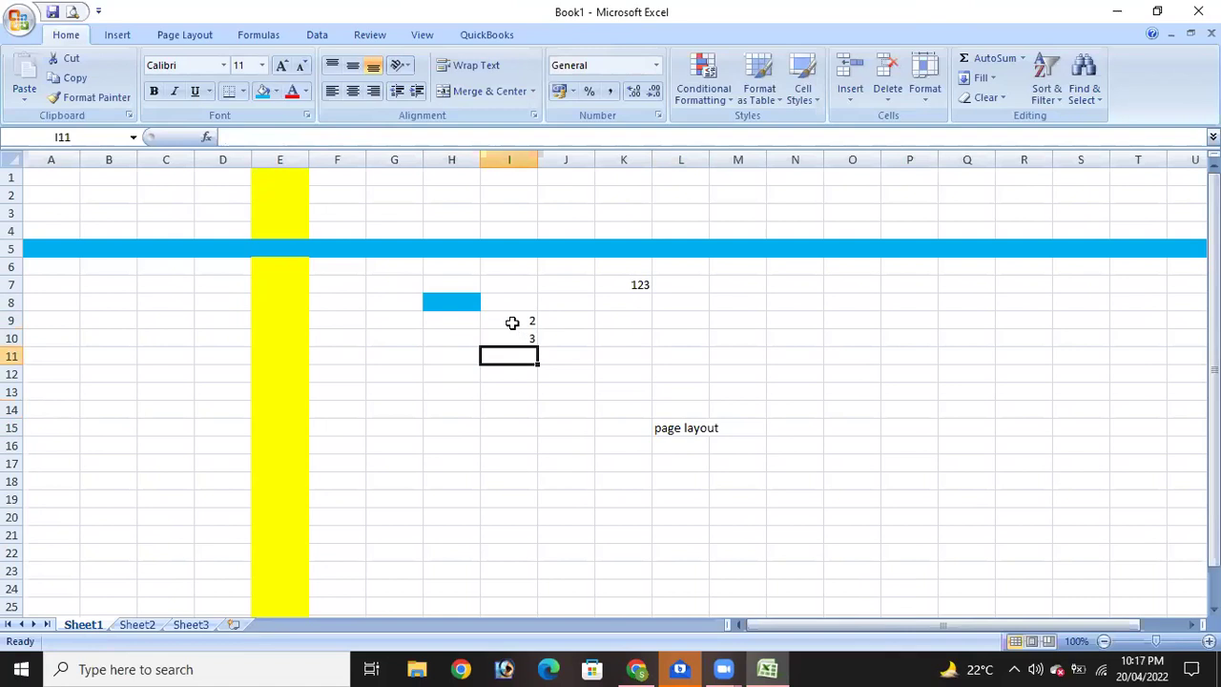
Add up the two numbers in cell I11 with the formula =SUM(I9:I10).
type("=")
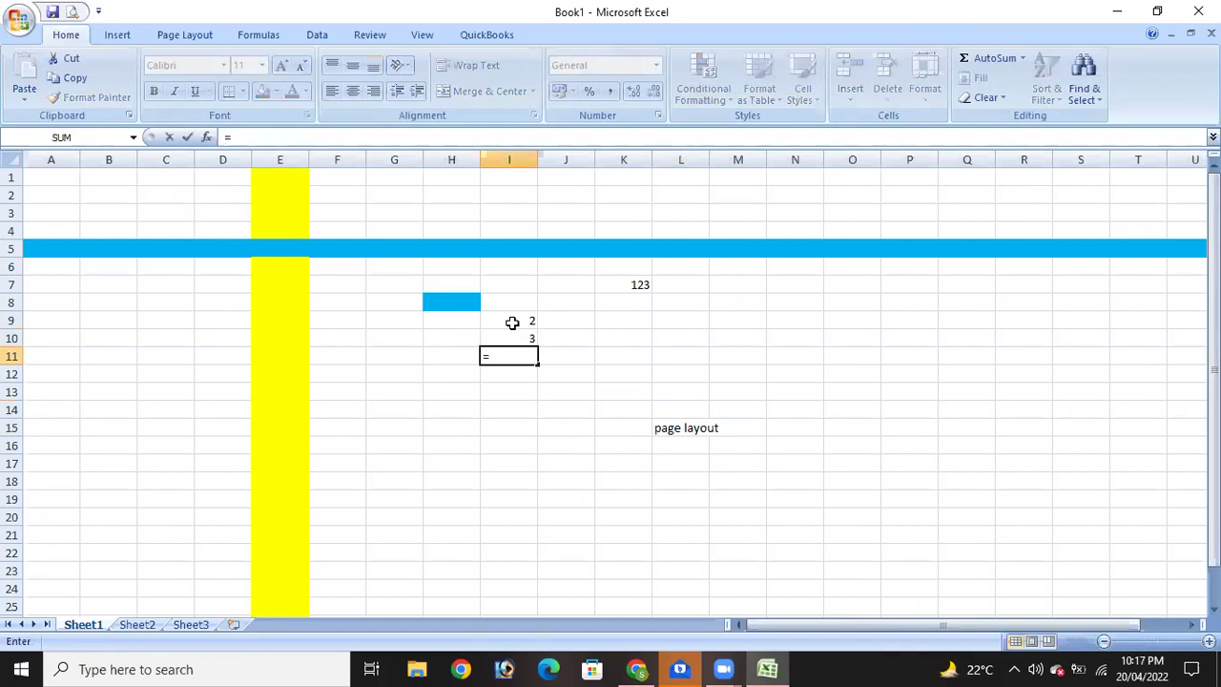
type("sum")
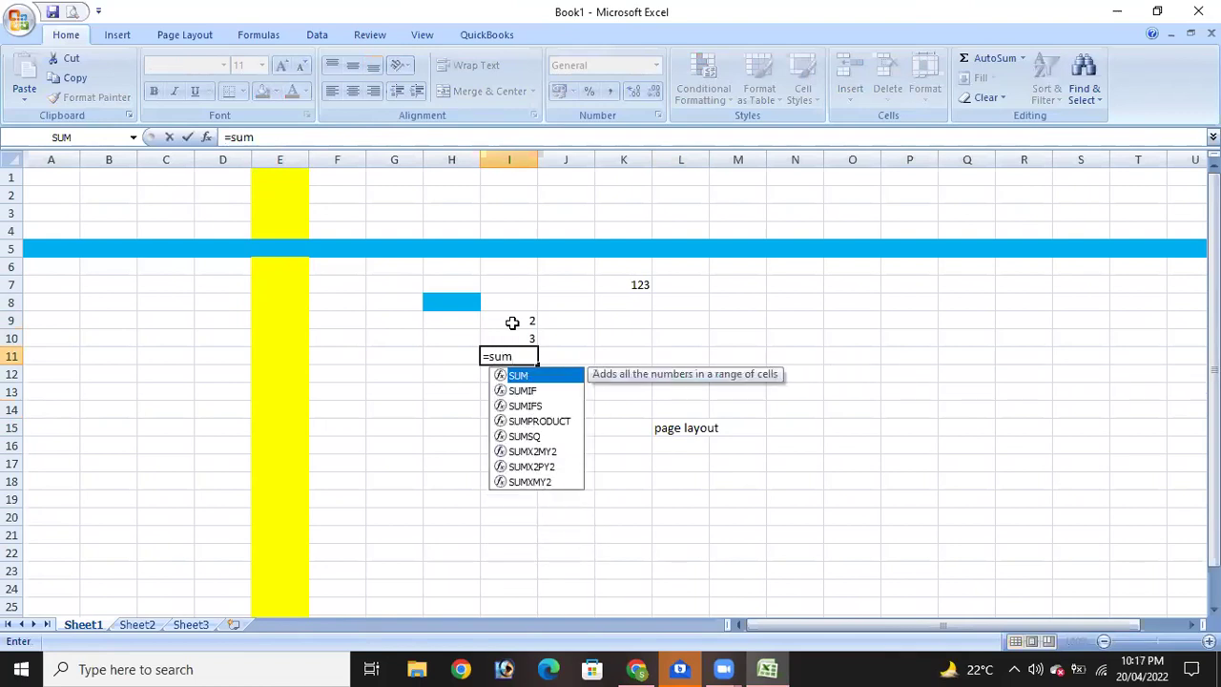
double_click(532, 377)
left_click_drag(536, 322, 532, 330)
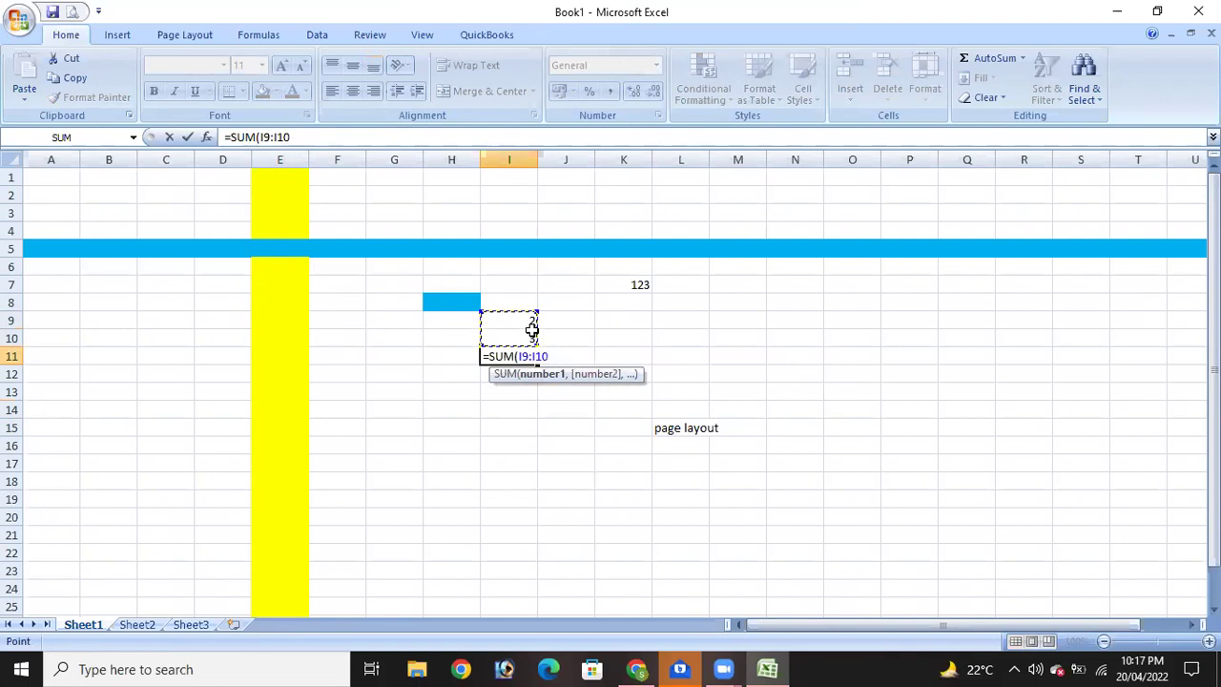
key("Return")
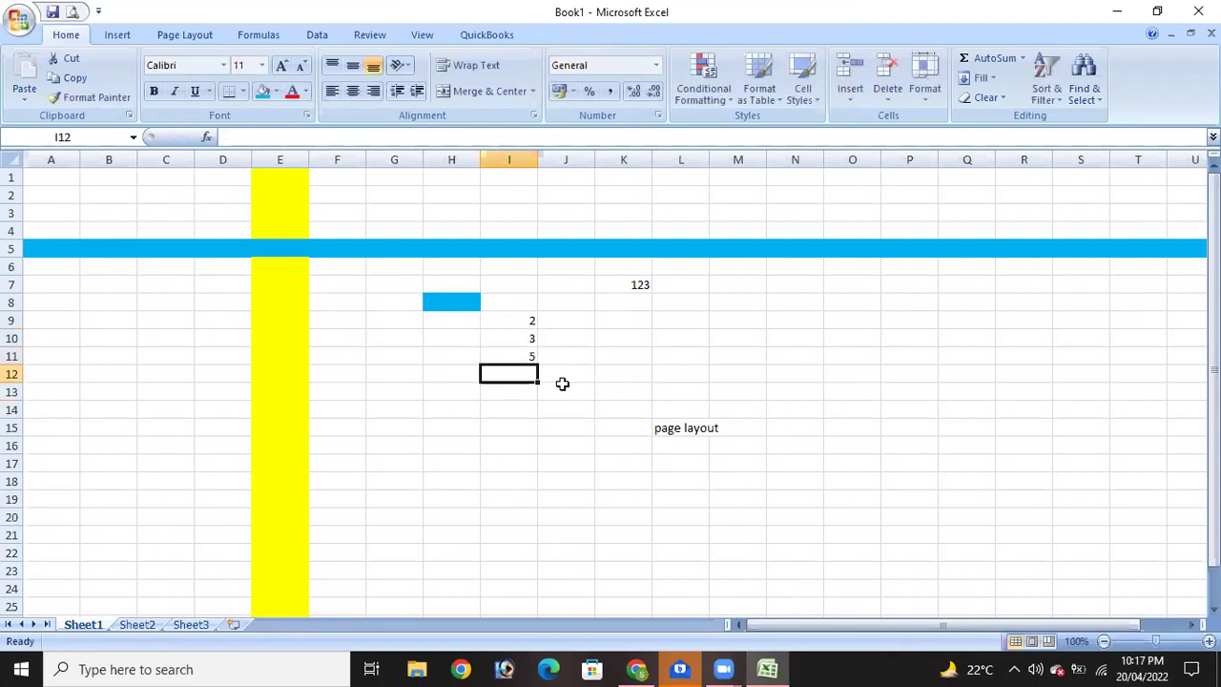
Open the sum formula in cell I11 to examine the range it refers to, and leave without changing it.
double_click(516, 356)
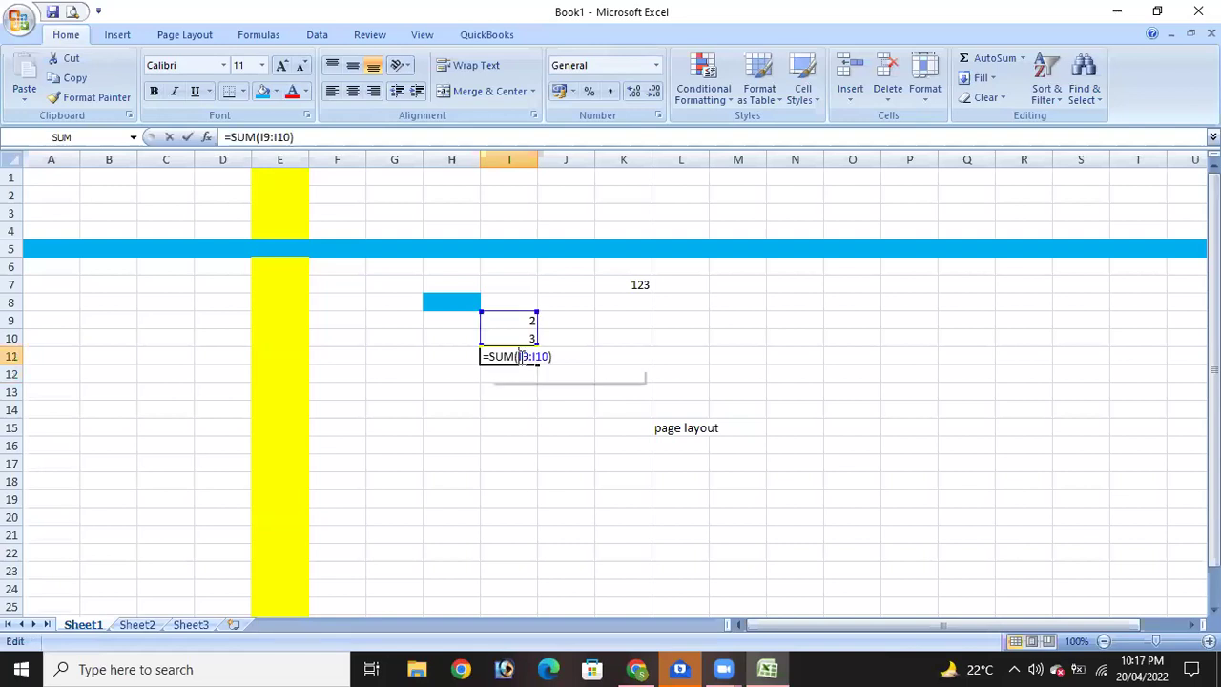
left_click(573, 339)
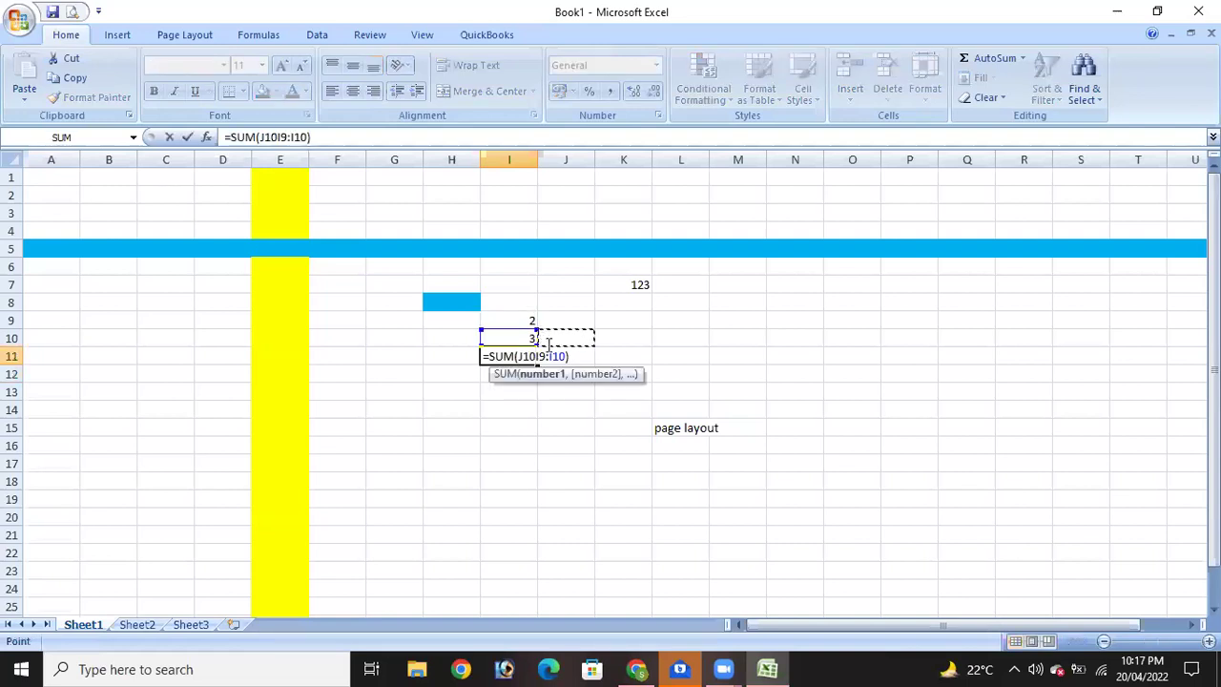
key("Escape")
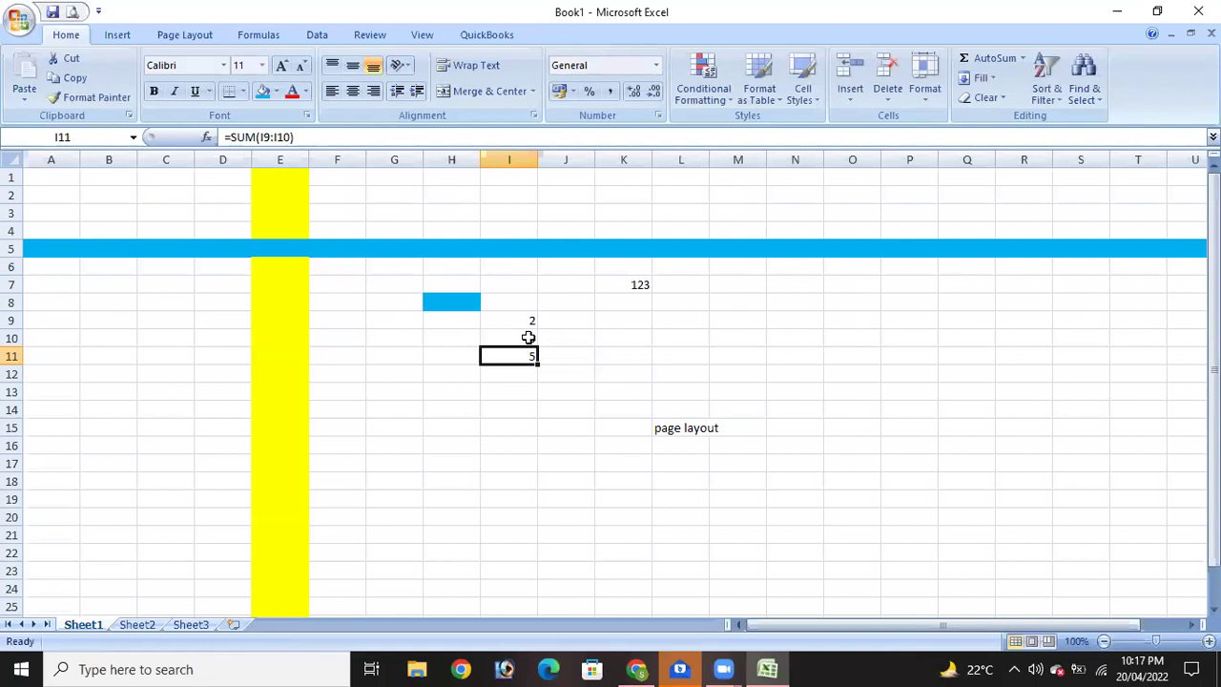
left_click(616, 467)
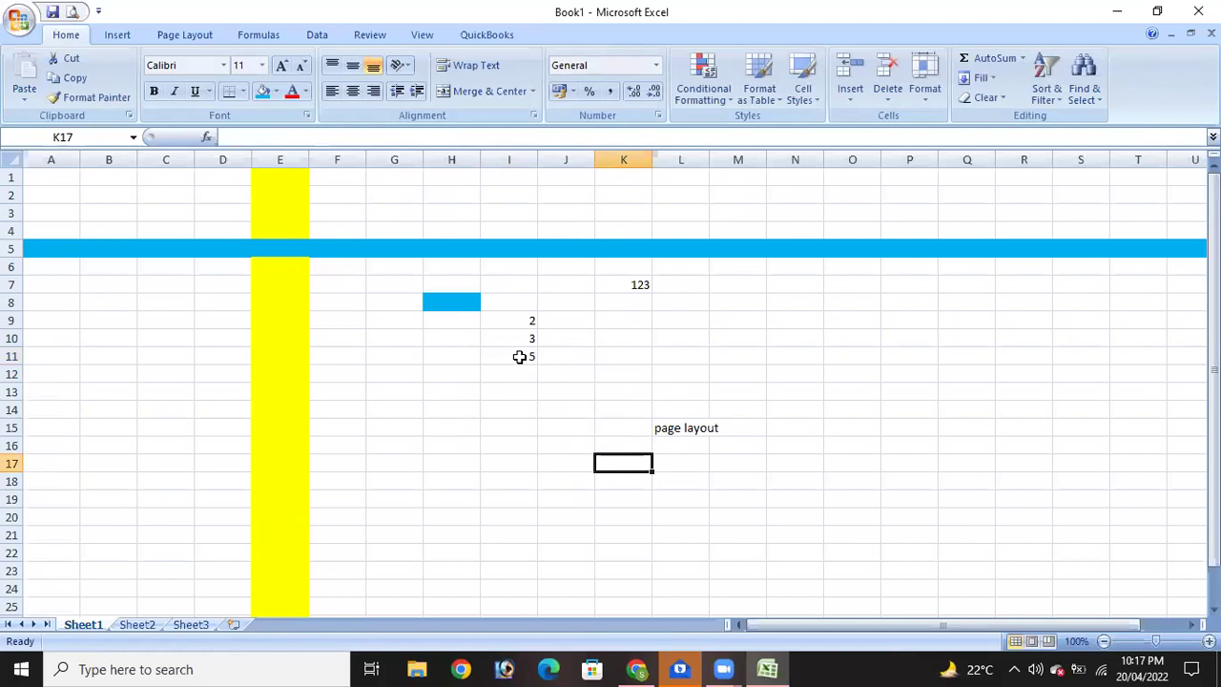
Select cells I9, I10 and I11 in turn to compare the typed numbers with the formula behind the sum.
left_click(523, 320)
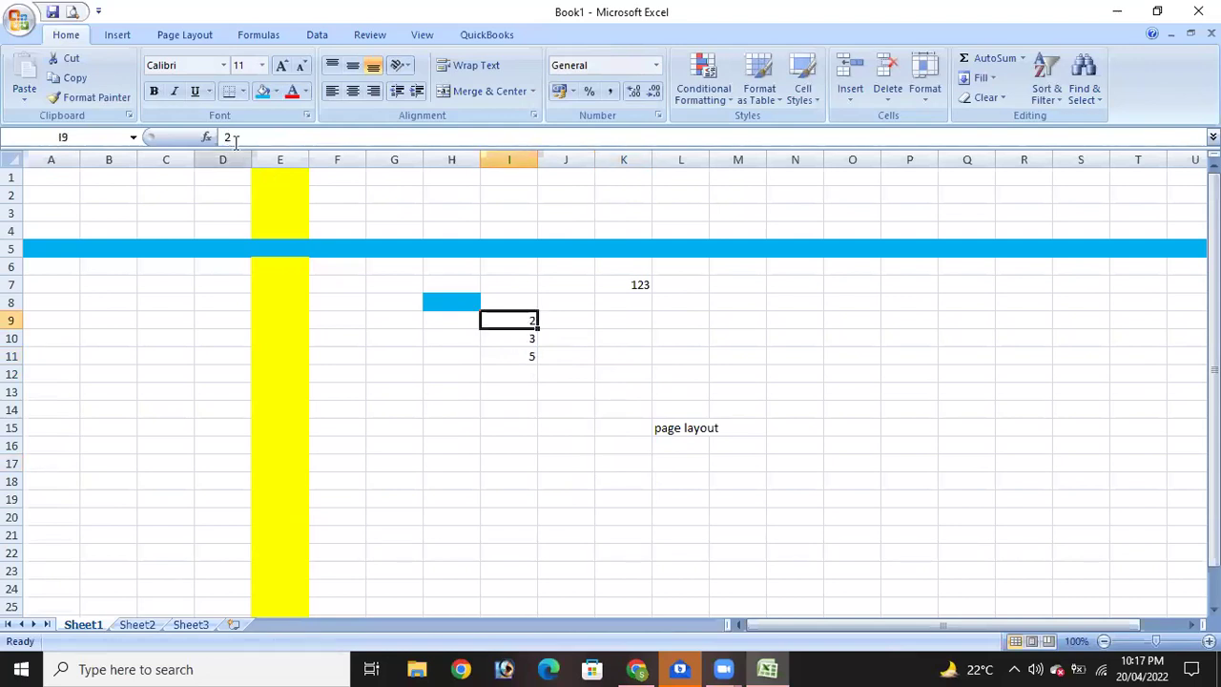
left_click(526, 338)
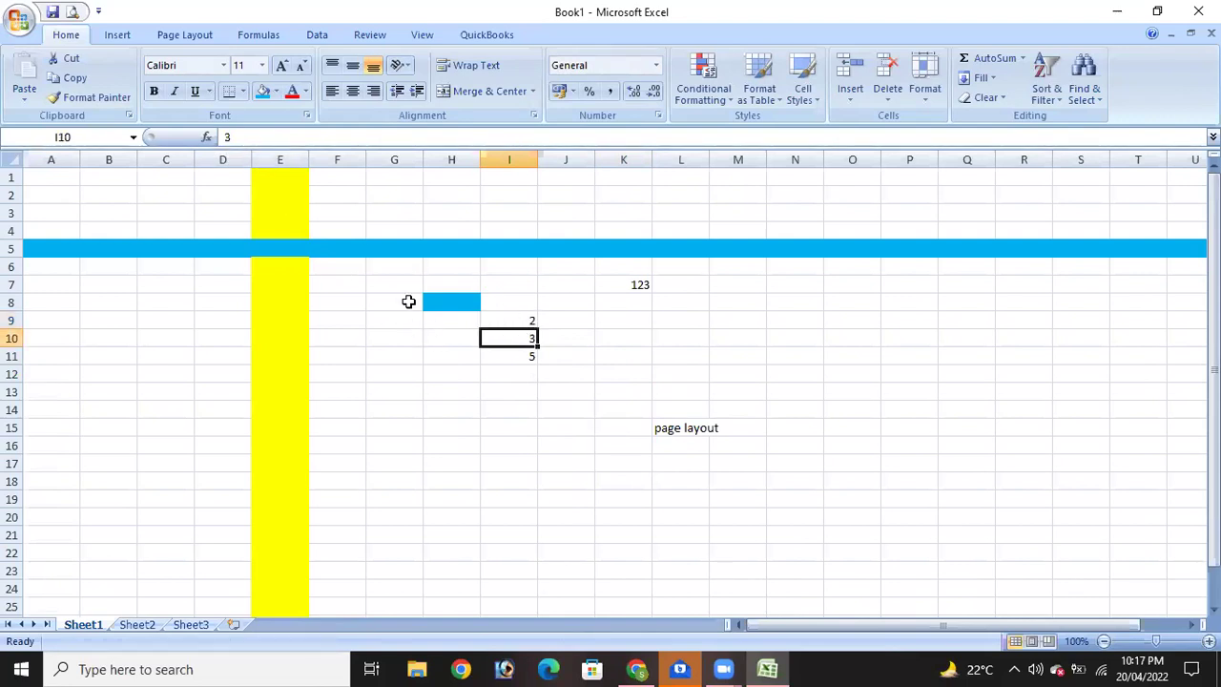
left_click(519, 356)
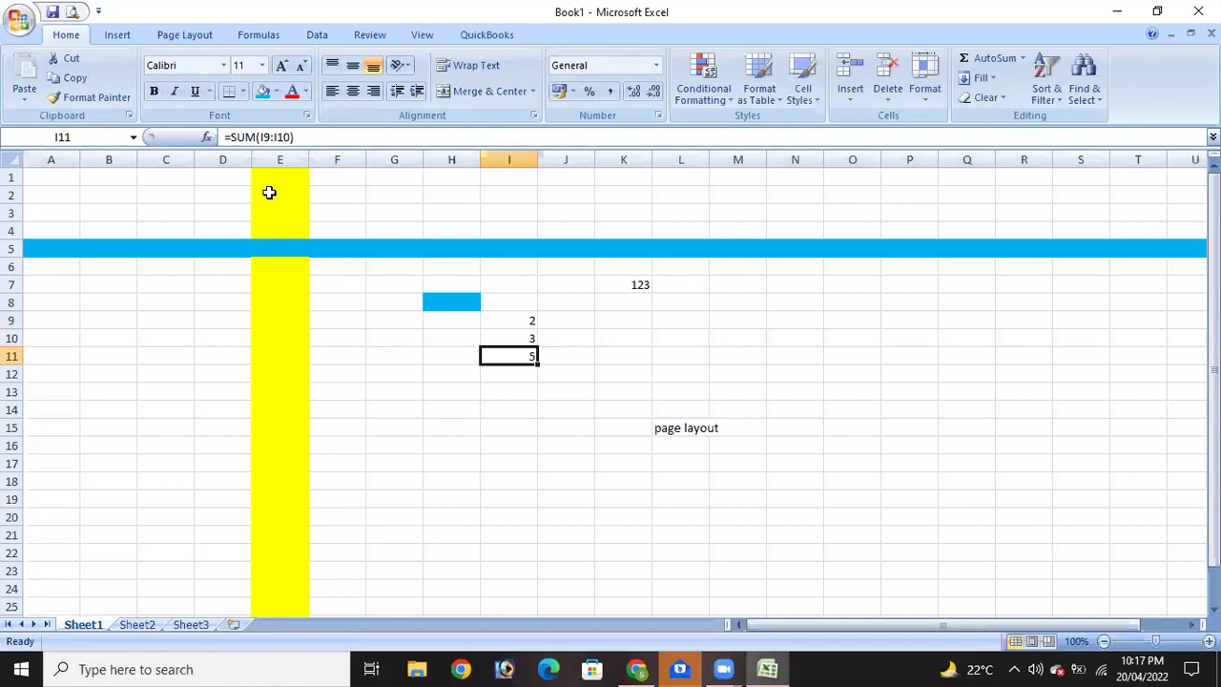
left_click(466, 413)
left_click(420, 406)
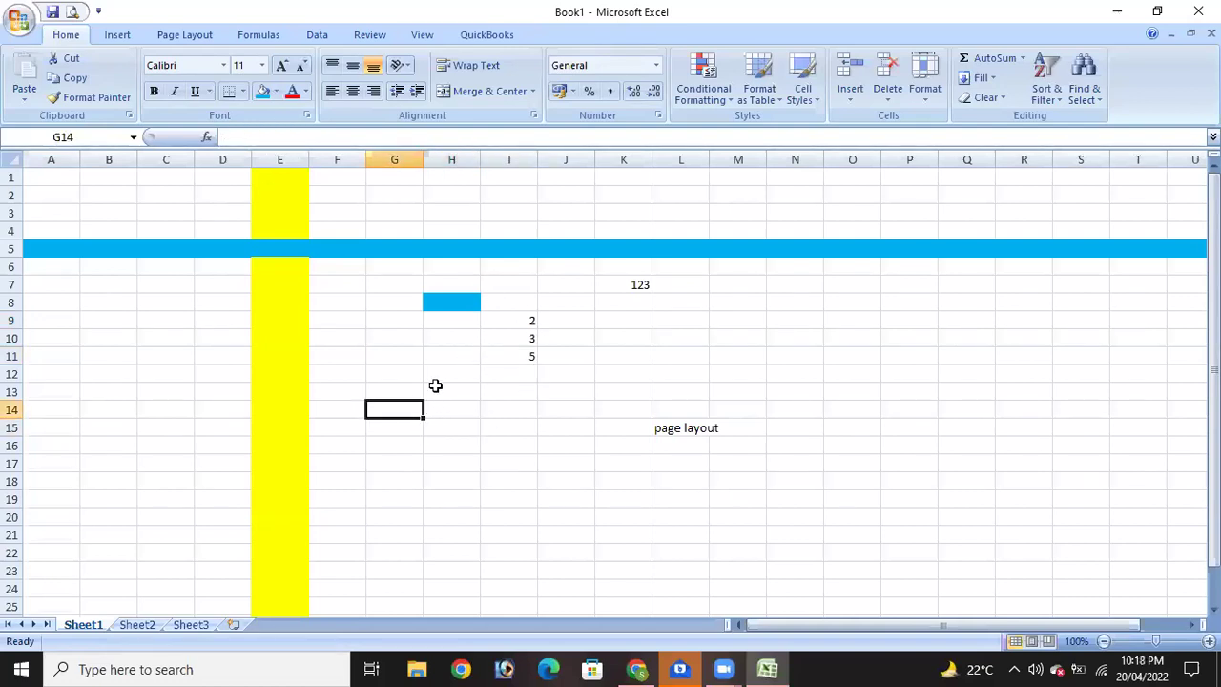
left_click(519, 357)
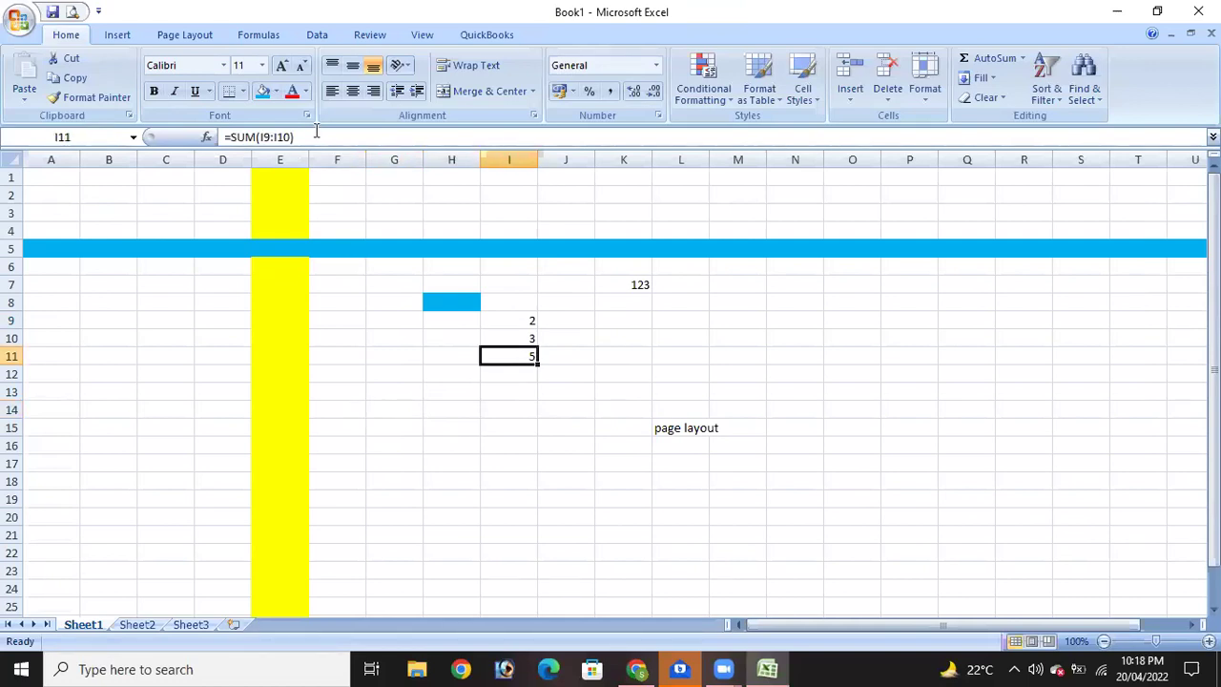
left_click(517, 338)
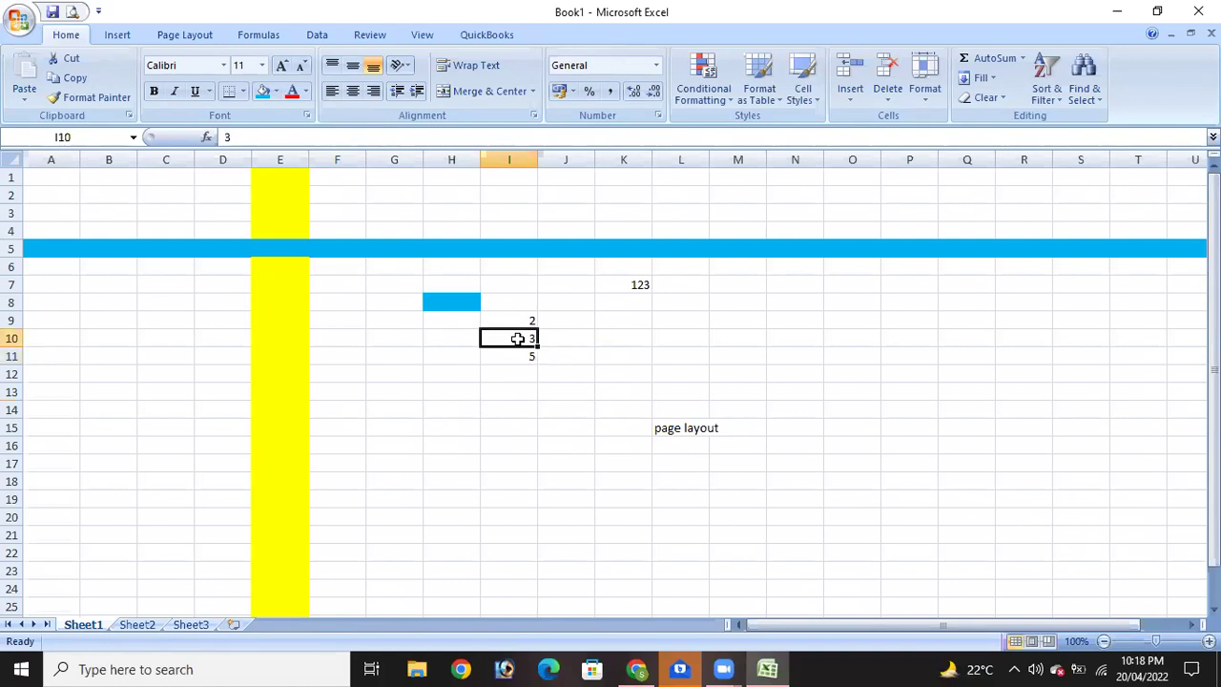
left_click(512, 322)
left_click(511, 333)
left_click(490, 361)
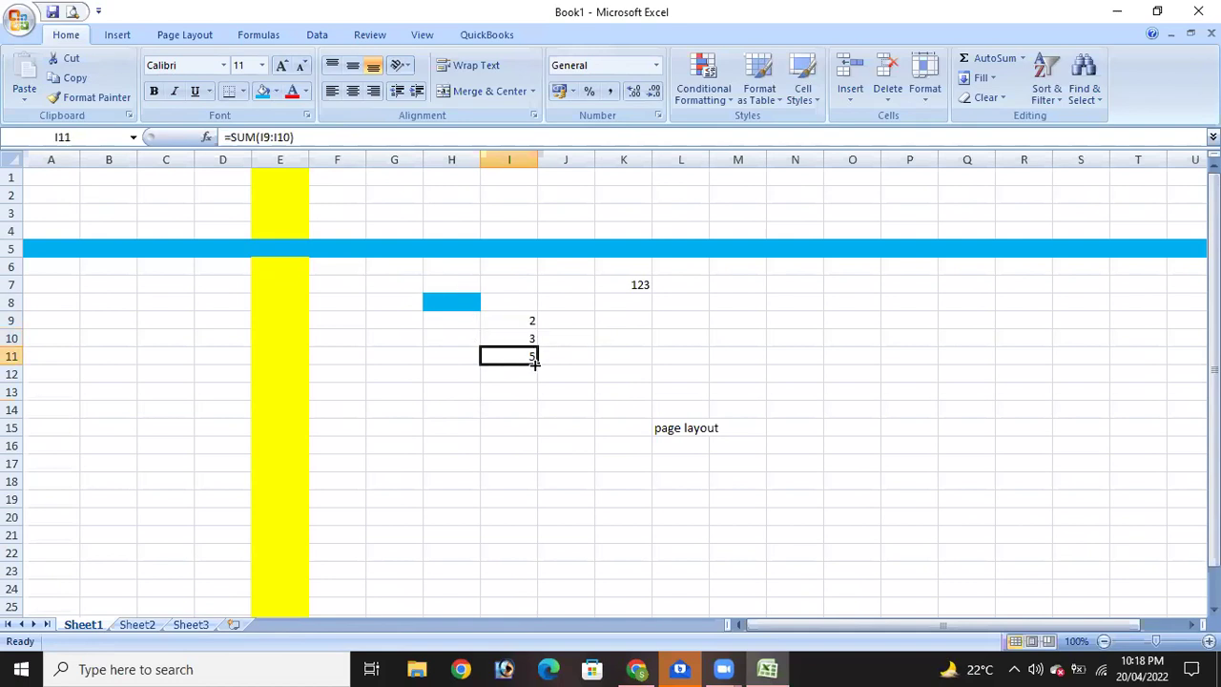
double_click(534, 359)
left_click(546, 406)
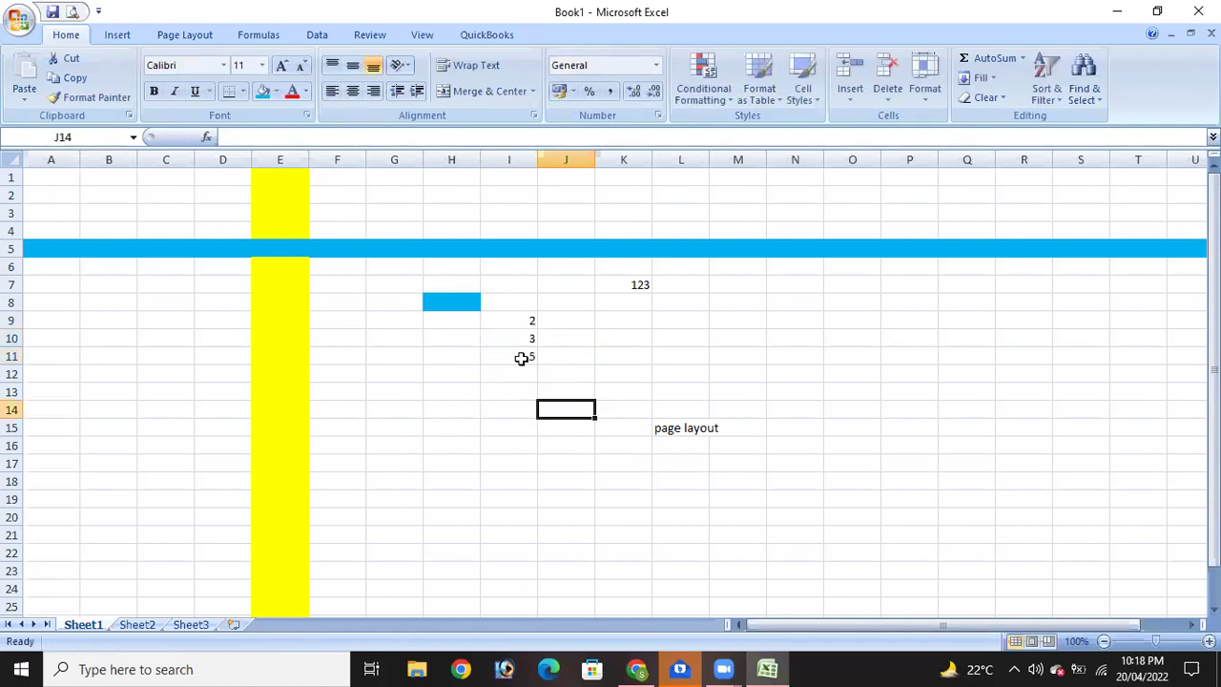
left_click(522, 356)
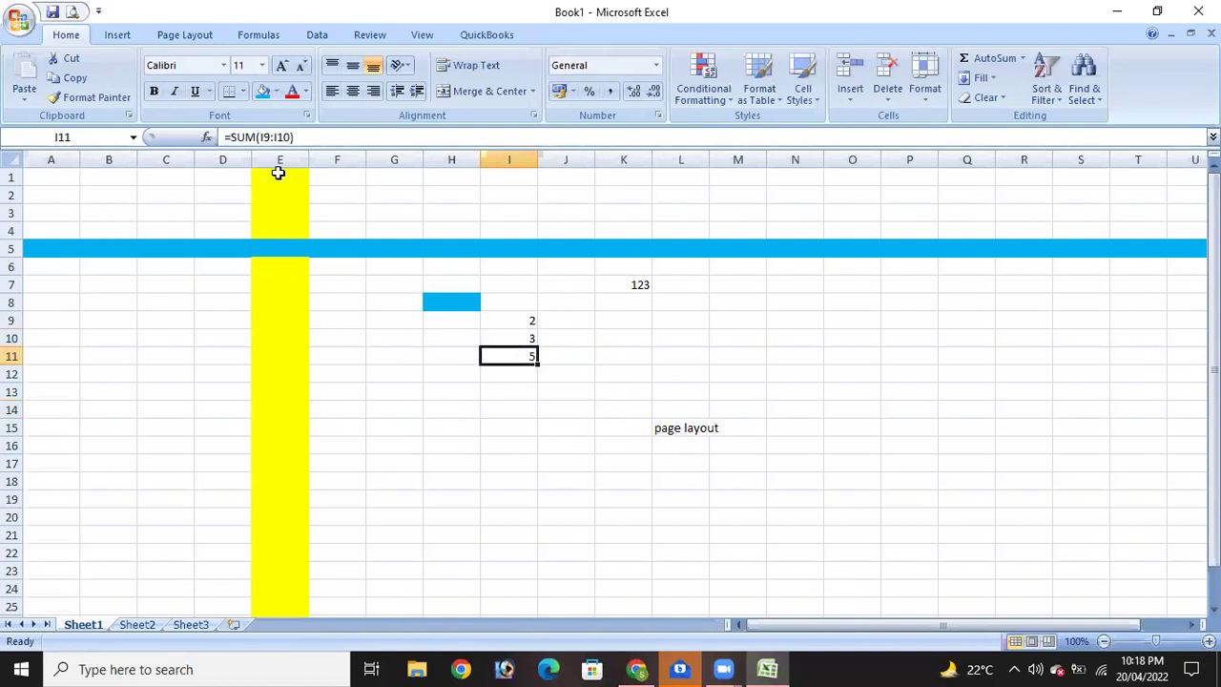
left_click(924, 661)
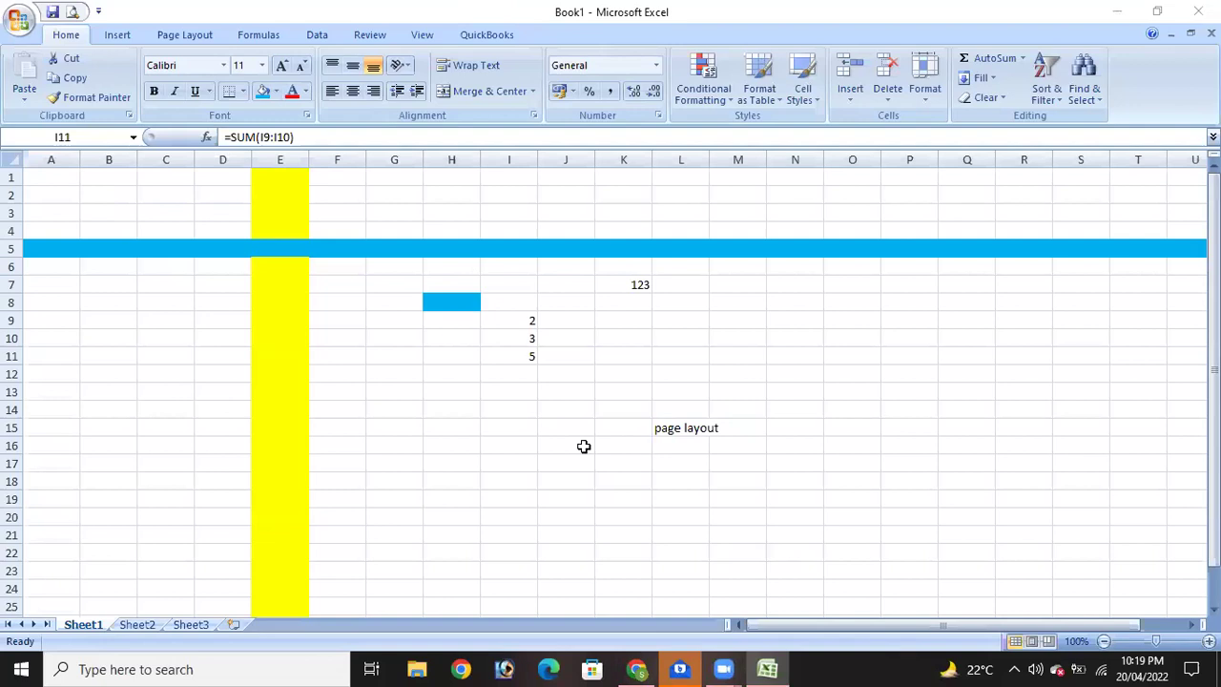
left_click(672, 426)
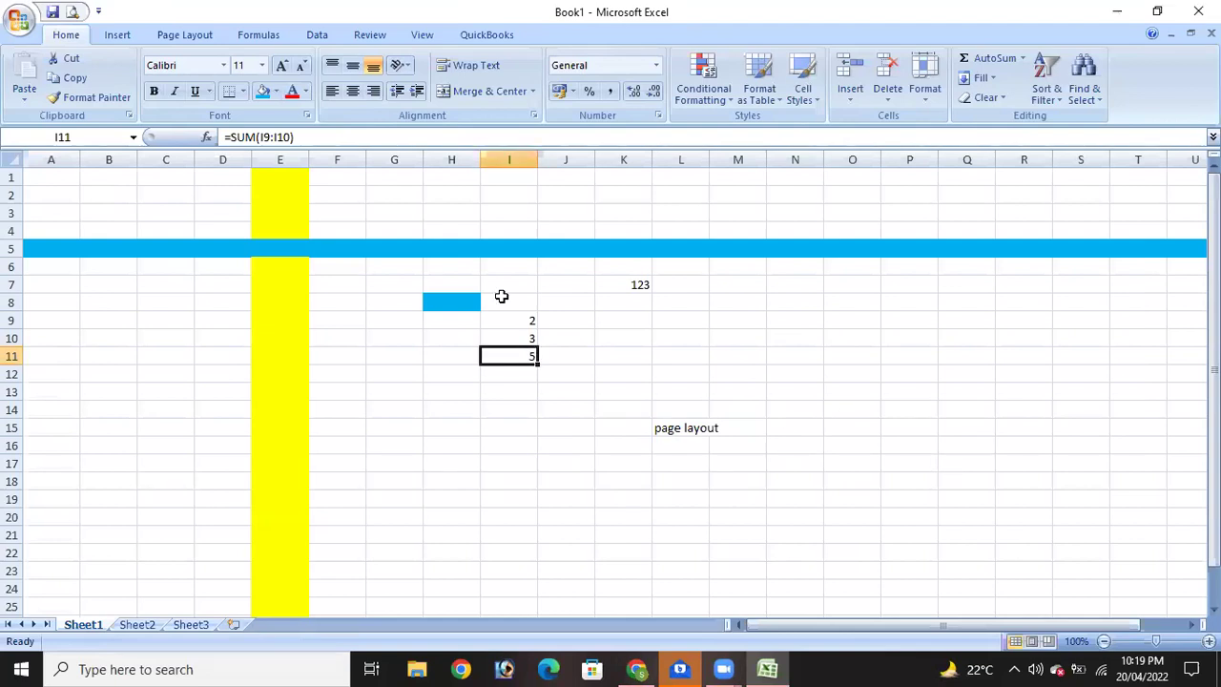
Delete the entire SUM formula from cell I11.
left_click(391, 137)
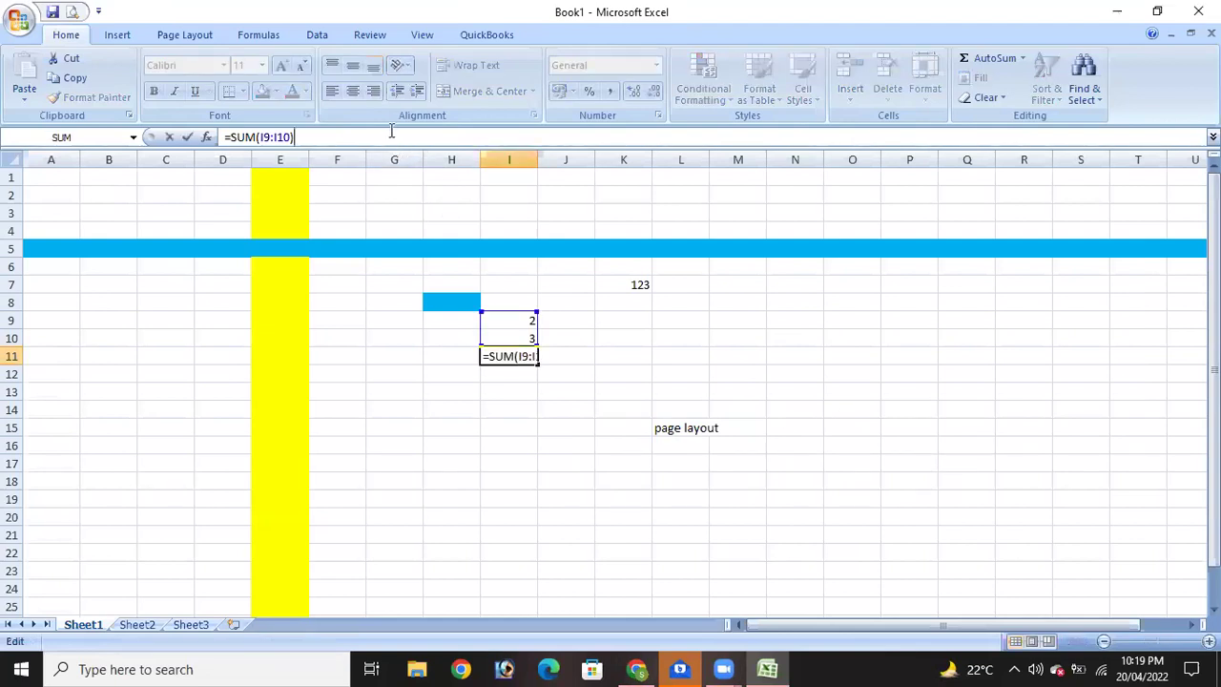
key("BackSpace")
key("BackSpace")
key("BackSpace")
key("BackSpace")
key("BackSpace")
key("BackSpace")
key("BackSpace")
key("BackSpace")
key("BackSpace")
key("BackSpace")
key("BackSpace")
key("BackSpace")
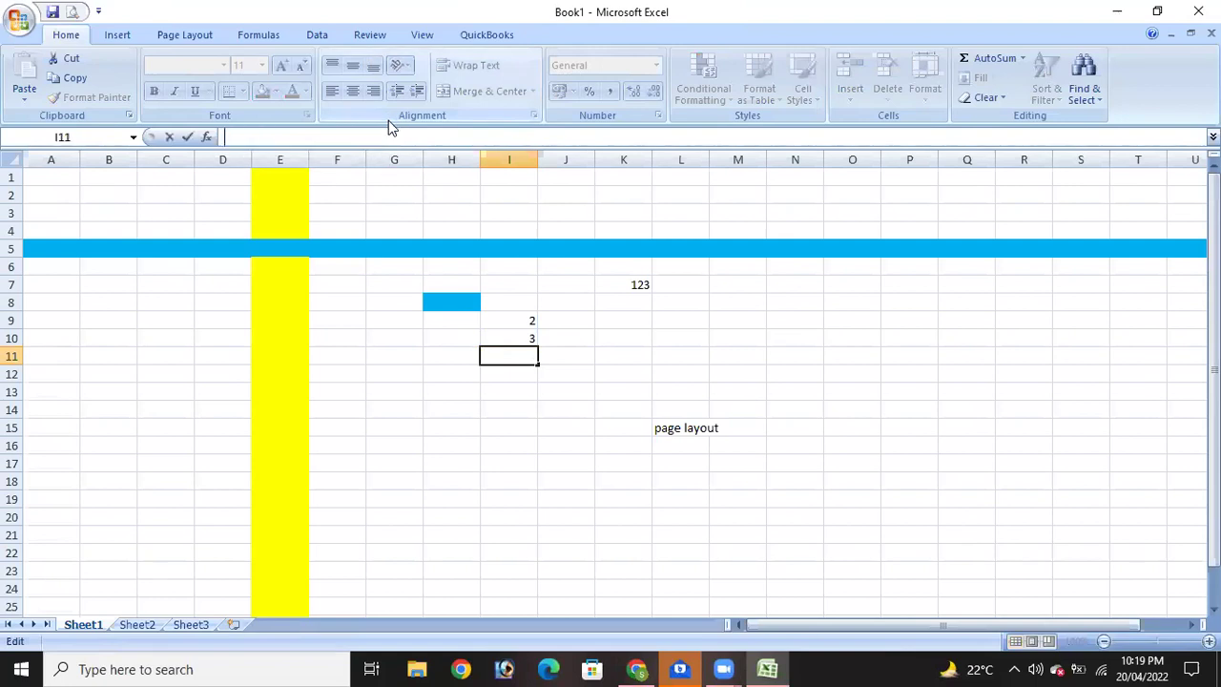
left_click(432, 251)
left_click(299, 136)
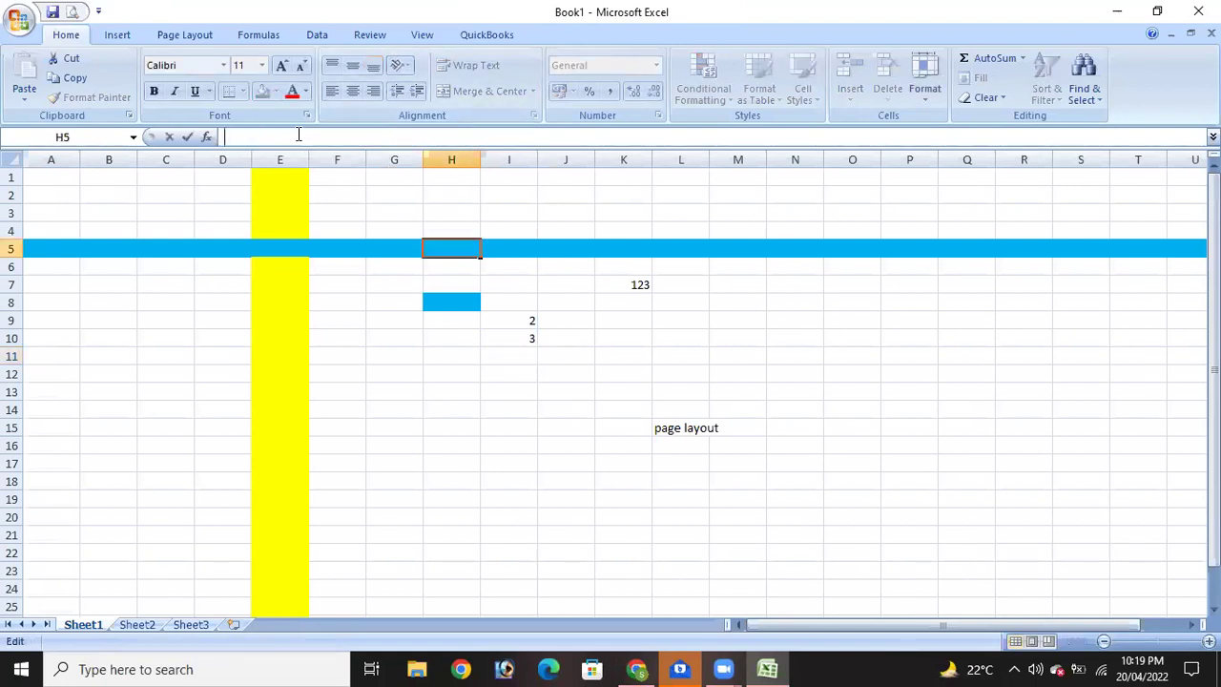
left_click(817, 282)
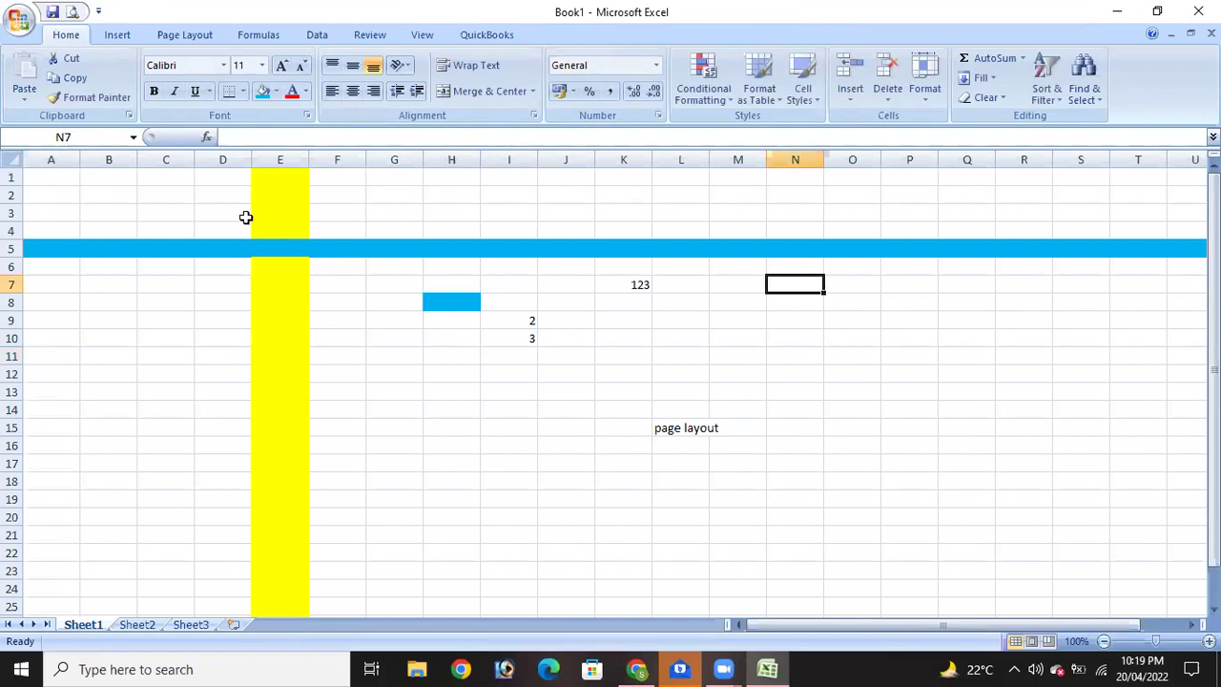
Move between cells K7 and M7 to examine how the Name Box shows the address of the selected cell.
key("Left")
key("Left")
key("Left")
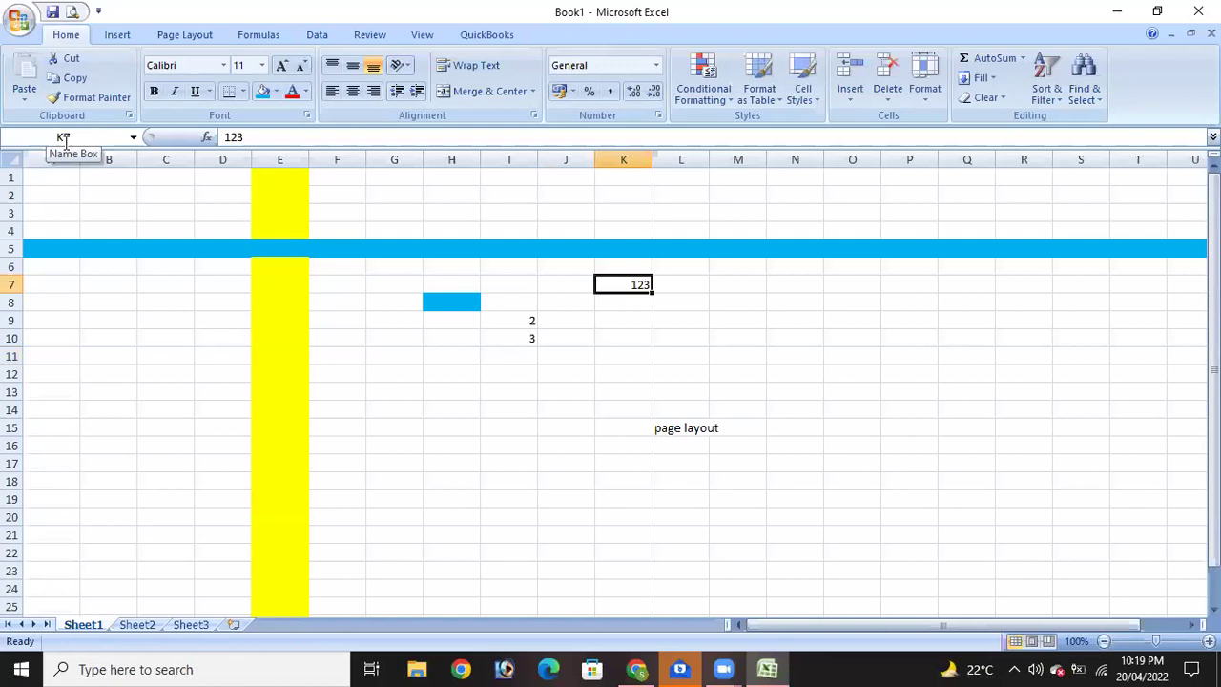
left_click(733, 291)
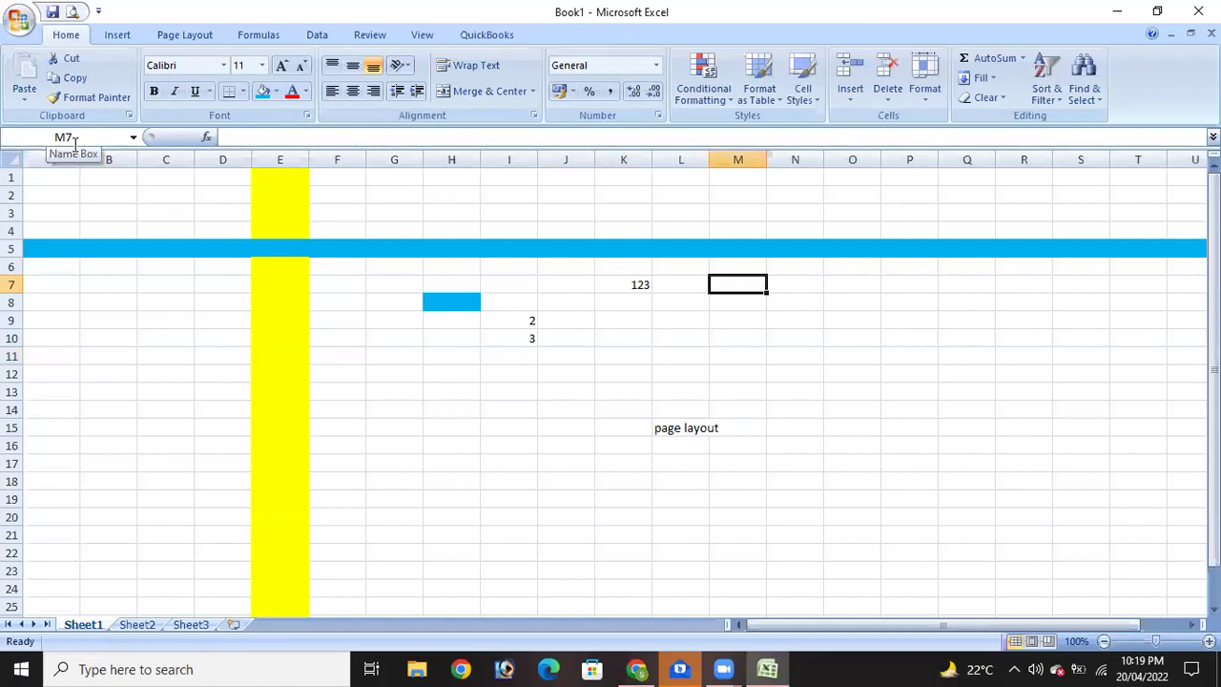
left_click(621, 280)
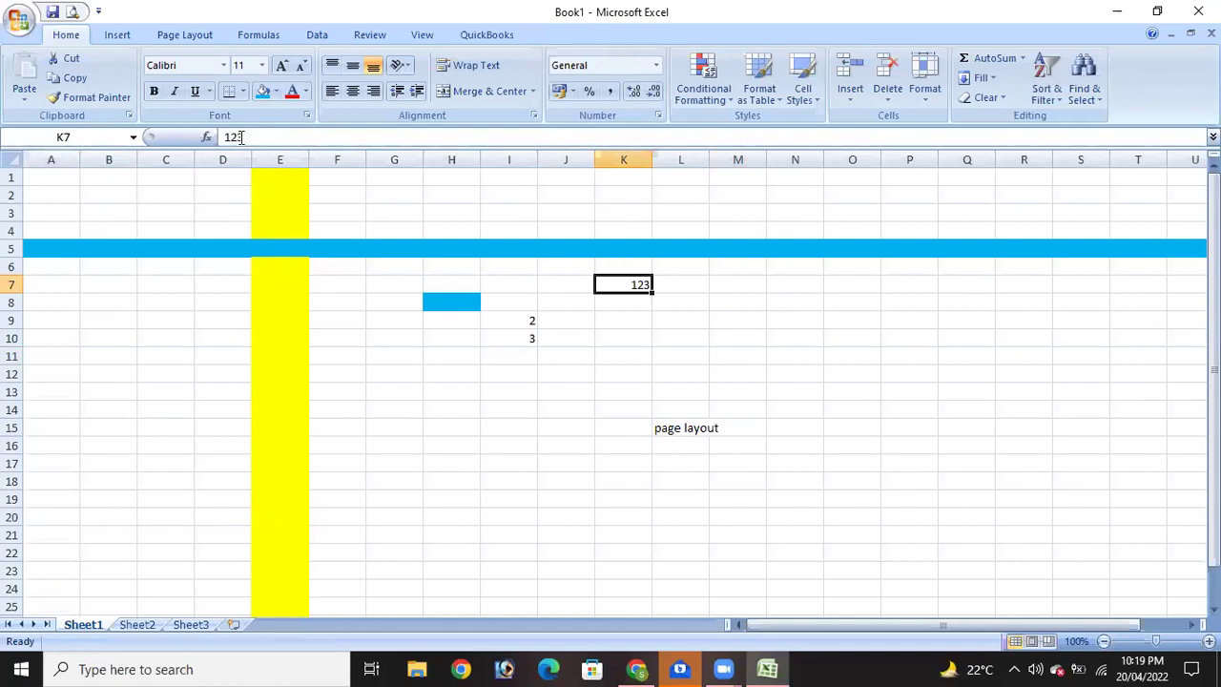
Select the number in K7, the empty cell J11 and the text in L15 to compare their contents in the formula bar.
left_click(641, 297)
left_click(620, 285)
left_click(569, 356)
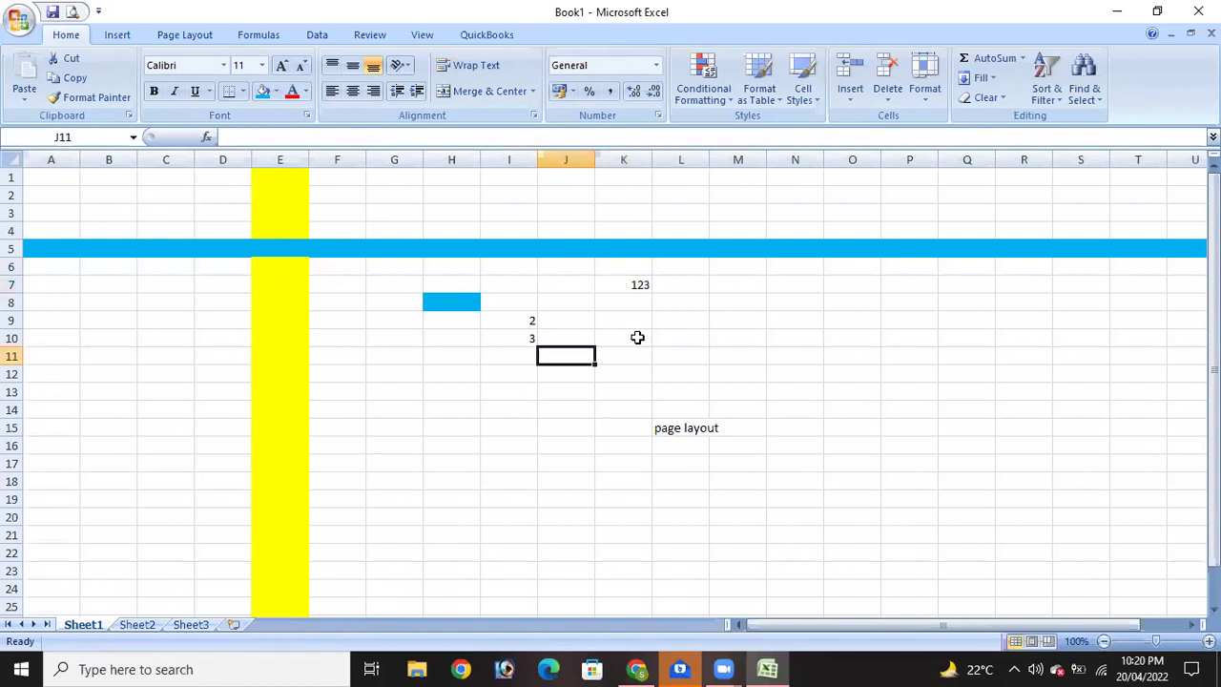
left_click(687, 428)
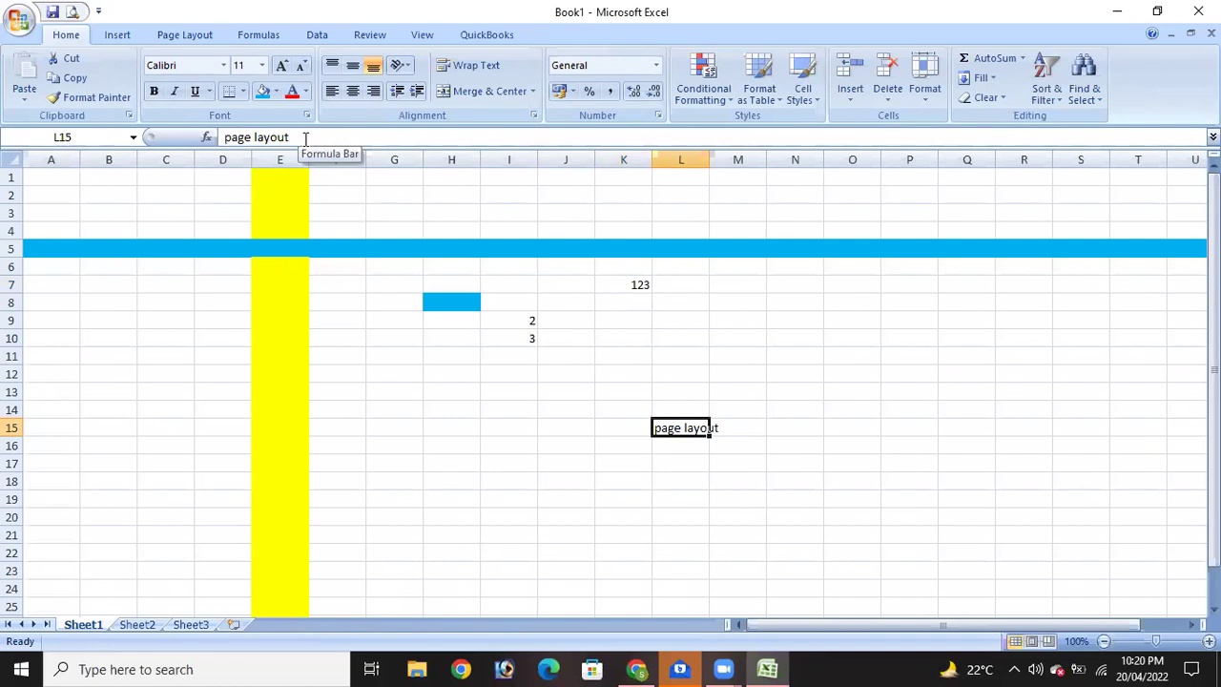
Add up the numbers in I9 and I10 again by entering =SUM(I9:I10) in cell I11.
left_click(515, 372)
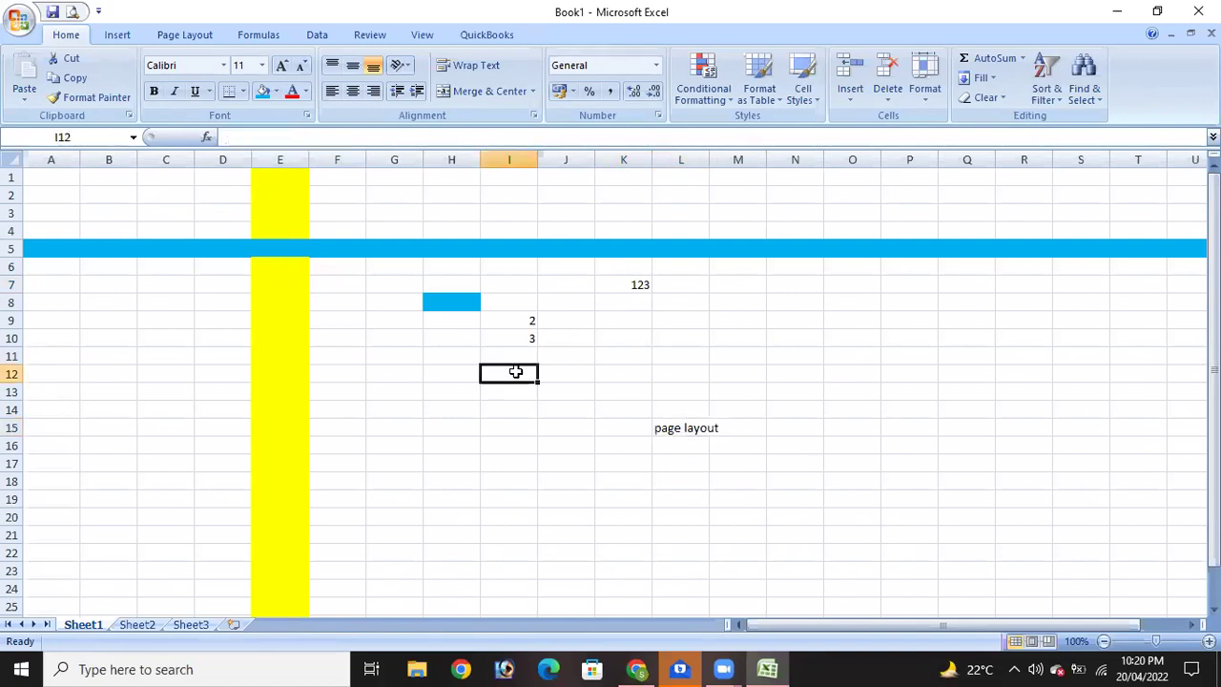
left_click(508, 351)
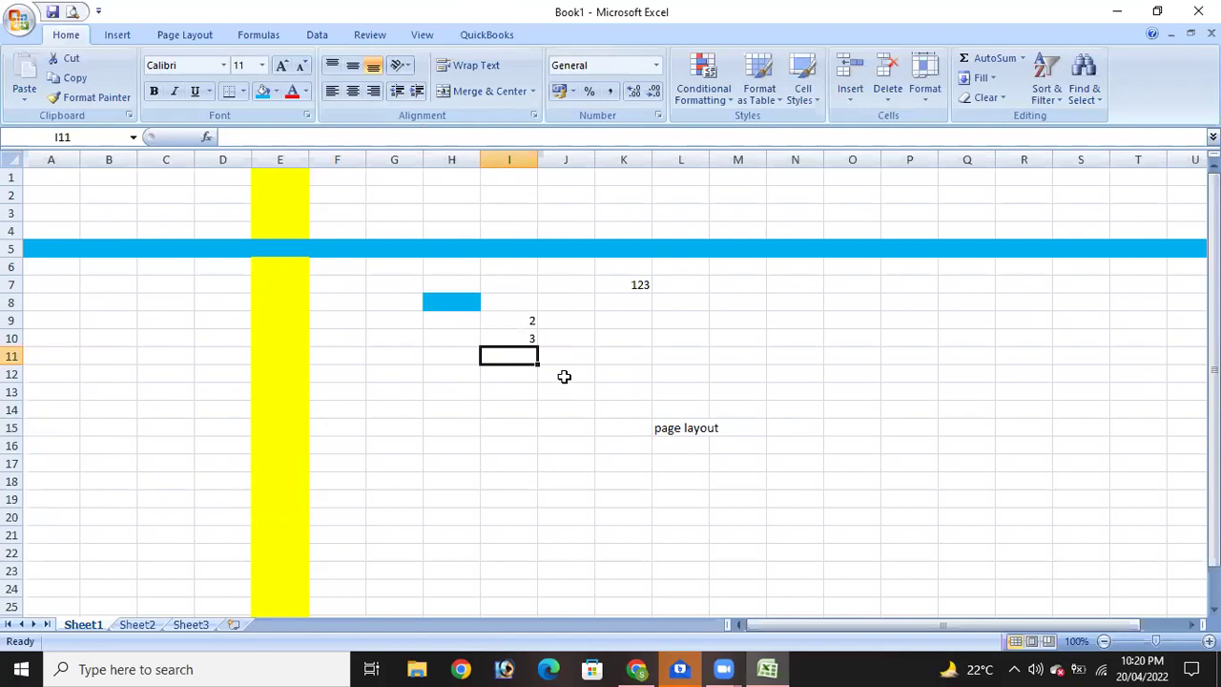
type("=")
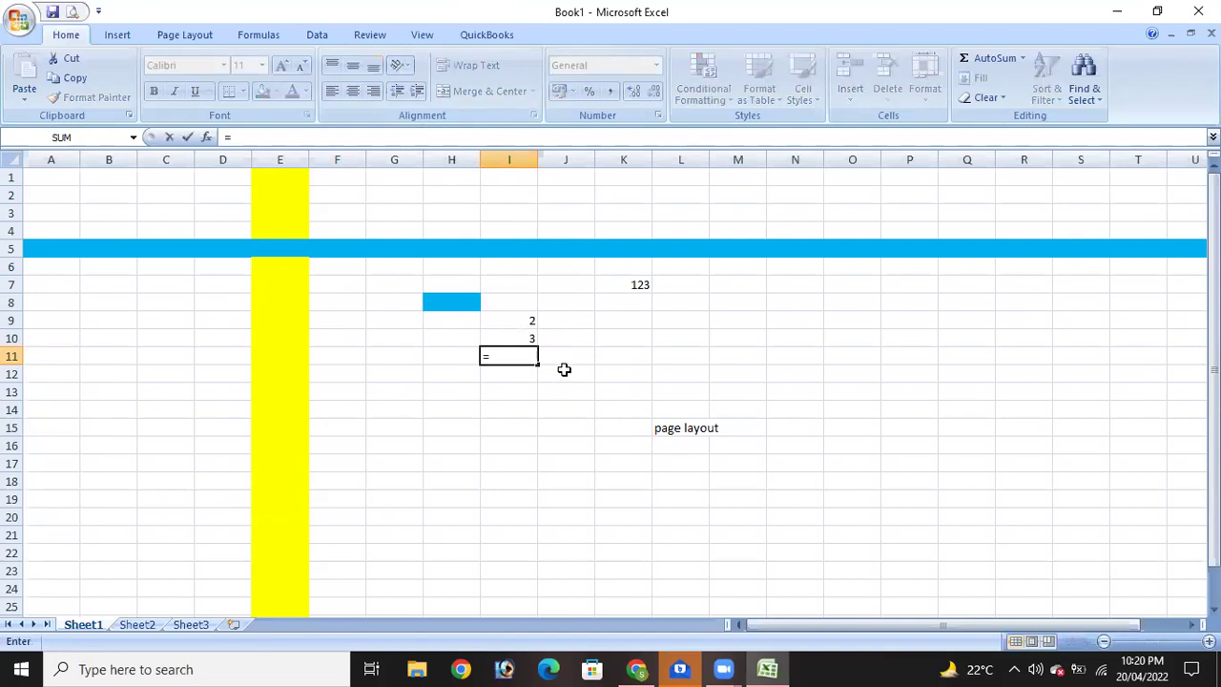
type("sum")
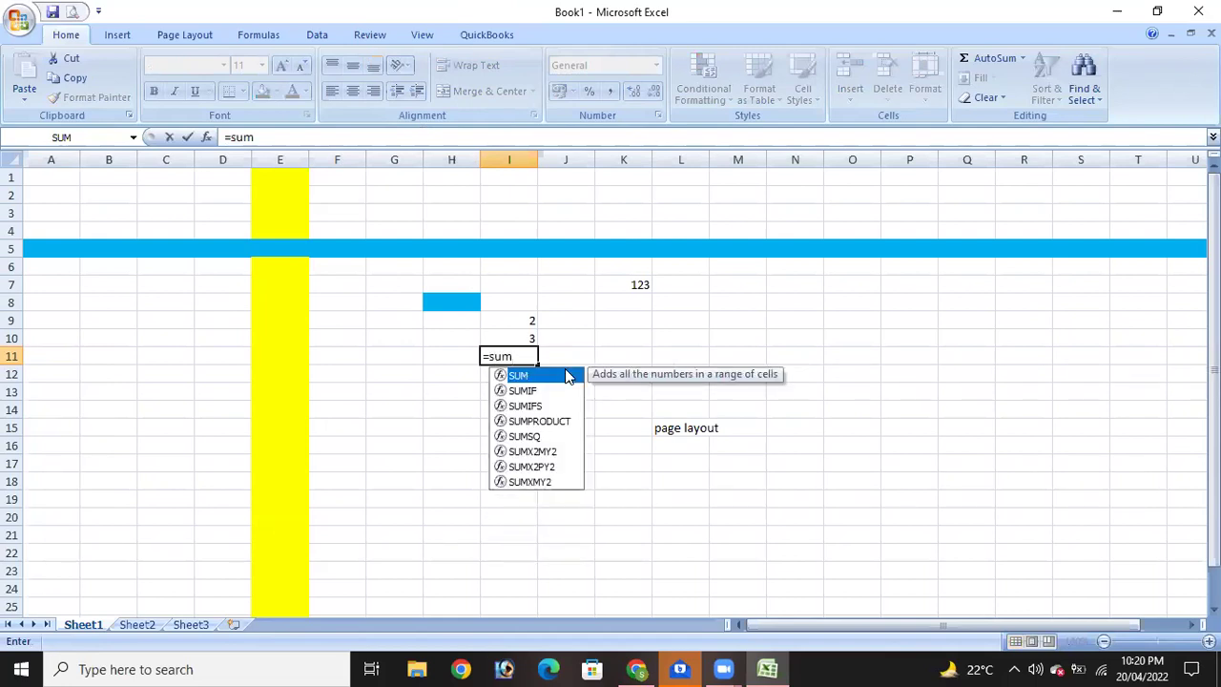
double_click(518, 375)
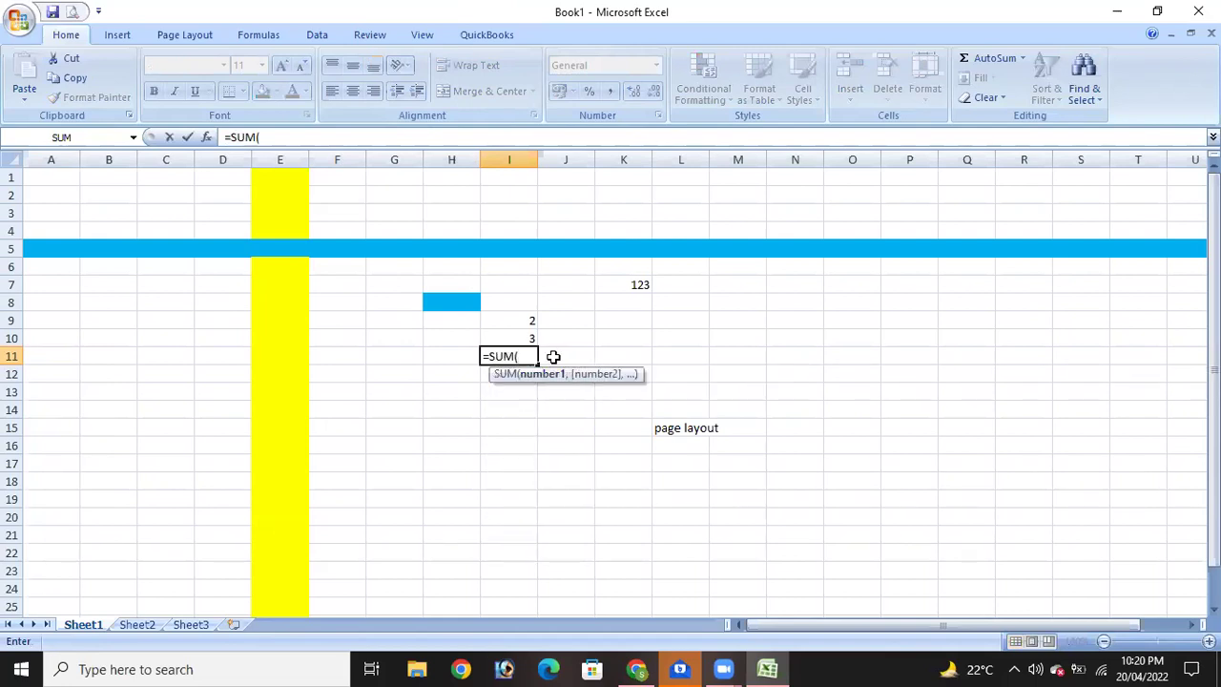
left_click_drag(525, 320, 527, 335)
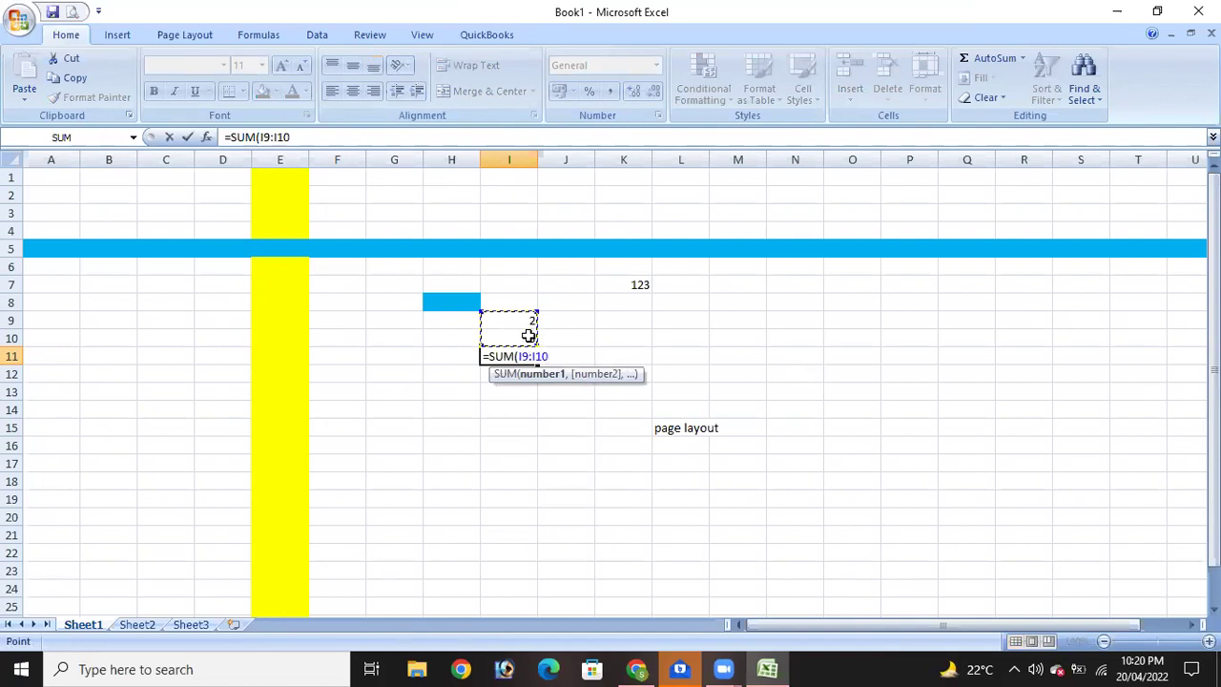
key("Return")
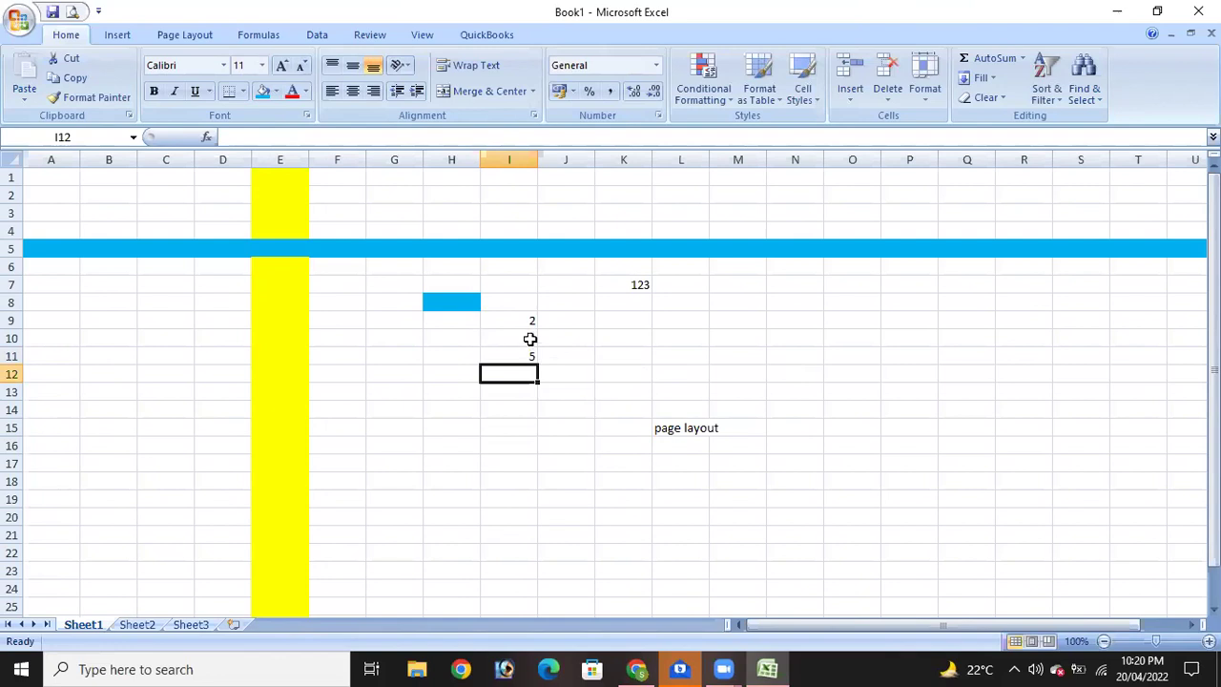
Select the result in cell I11 to examine the formula behind it in the formula bar.
left_click(573, 336)
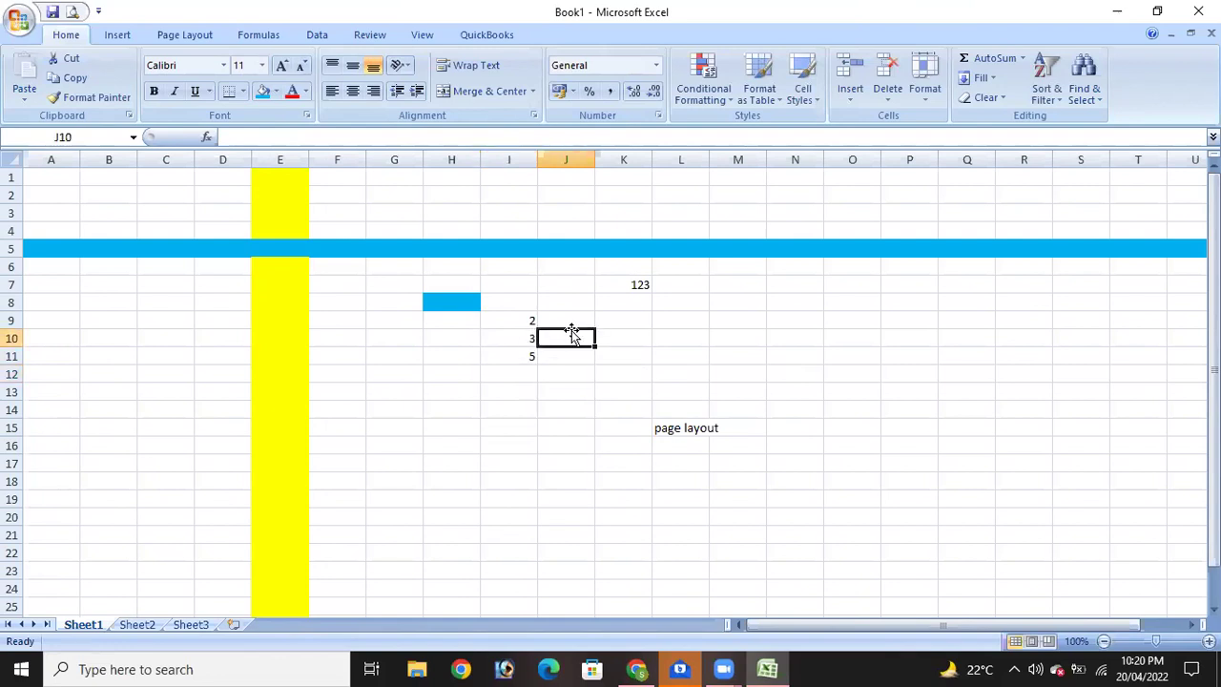
left_click(511, 359)
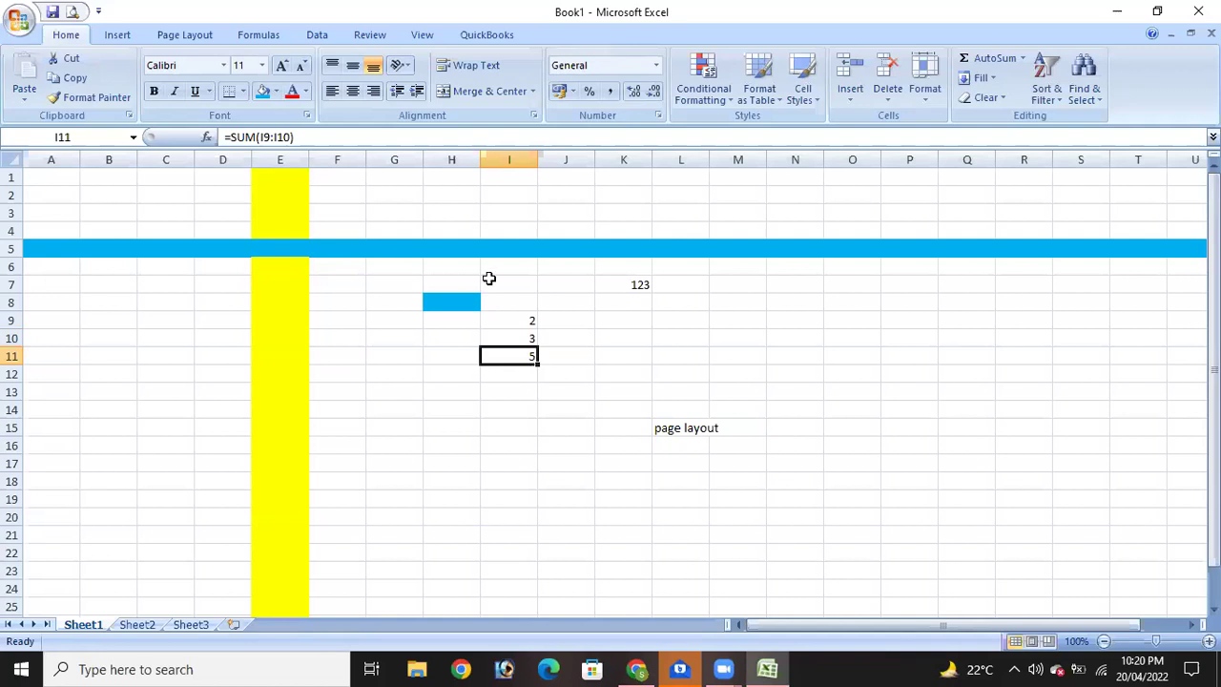
left_click(520, 376)
left_click(518, 362)
left_click(837, 503)
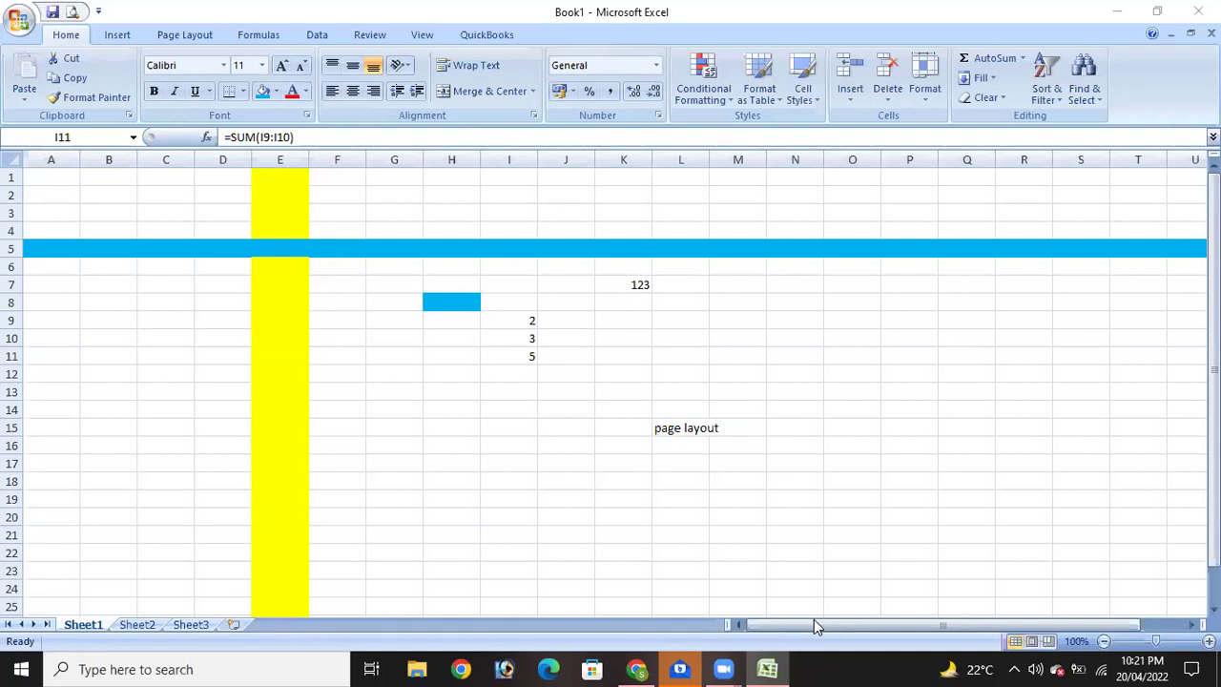
left_click(853, 221)
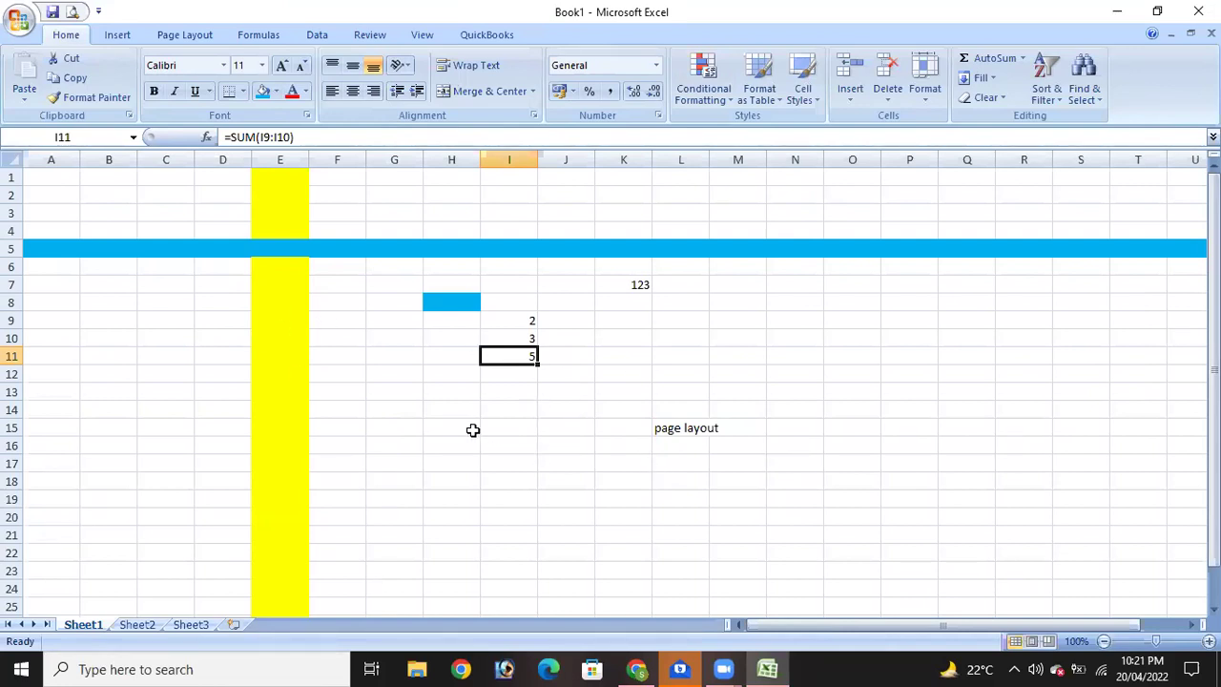
Search Windows for Word, launch Microsoft Office Word 2007 and dismiss the search results.
left_click(278, 668)
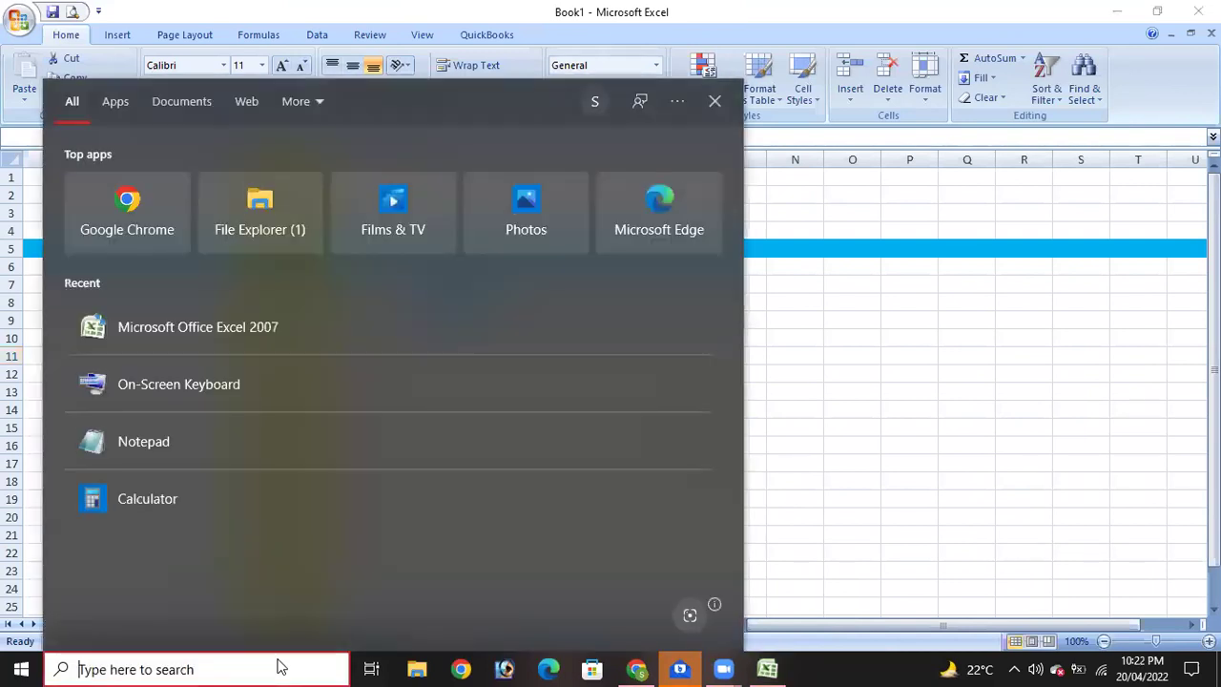
type("ms")
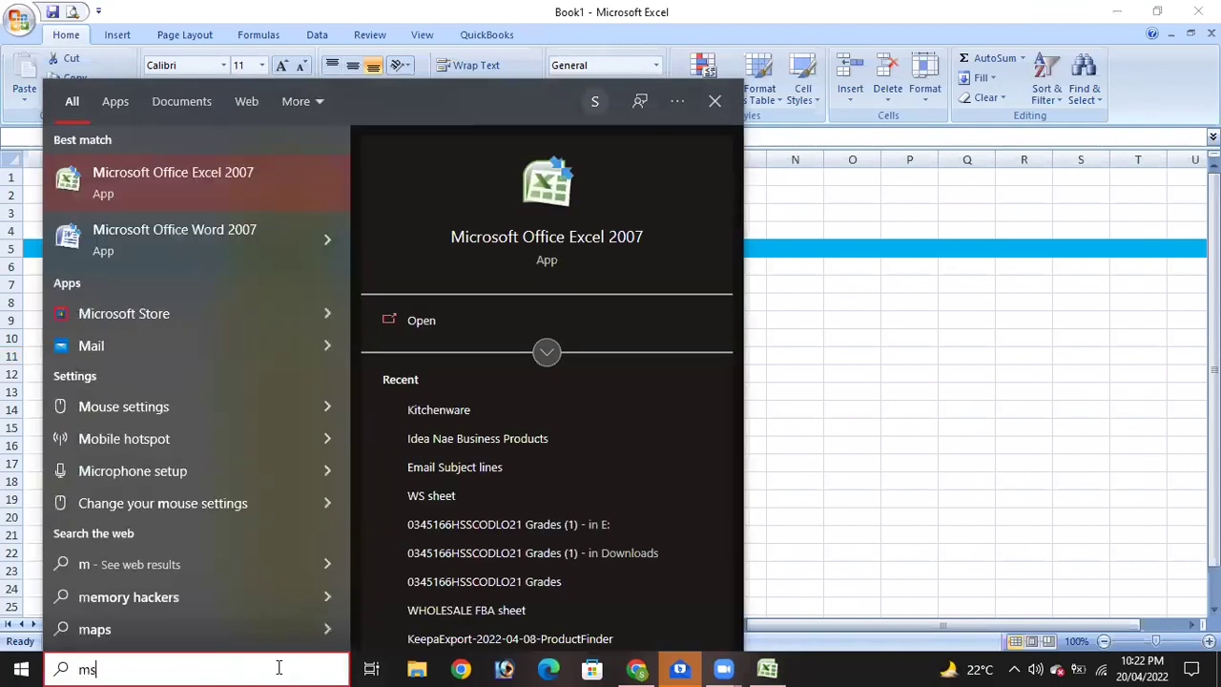
type(" word")
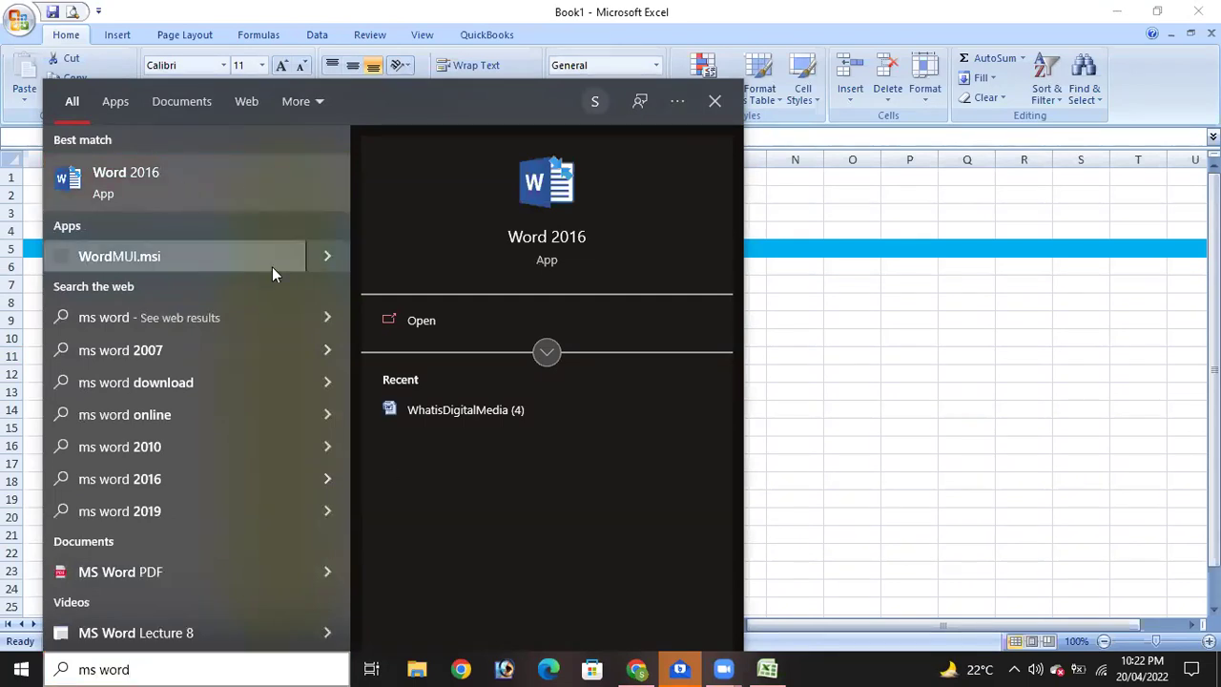
left_click(212, 665)
key("BackSpace")
key("BackSpace")
key("BackSpace")
key("BackSpace")
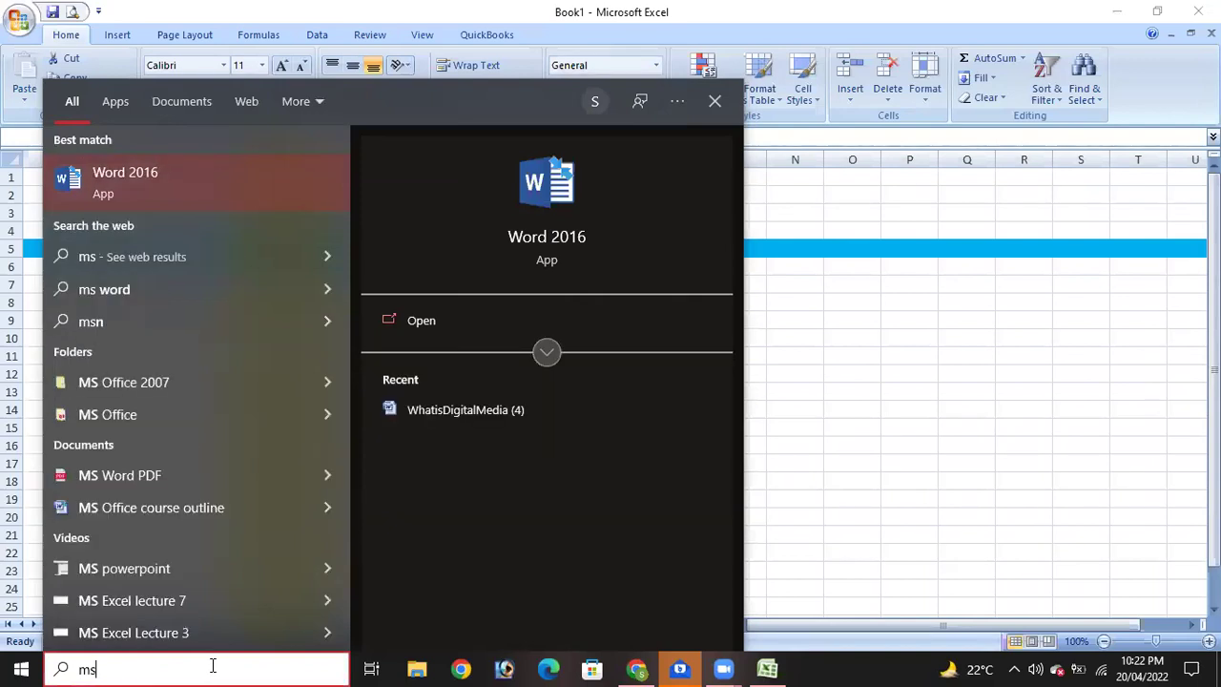
type("wor")
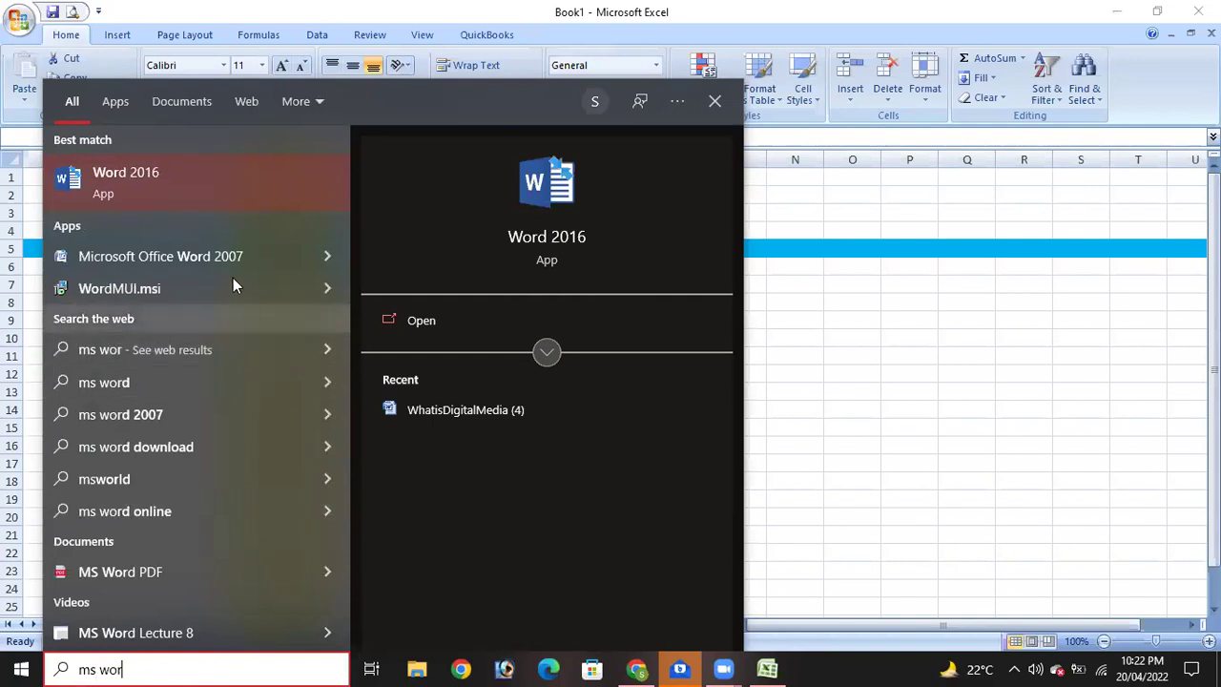
left_click(233, 255)
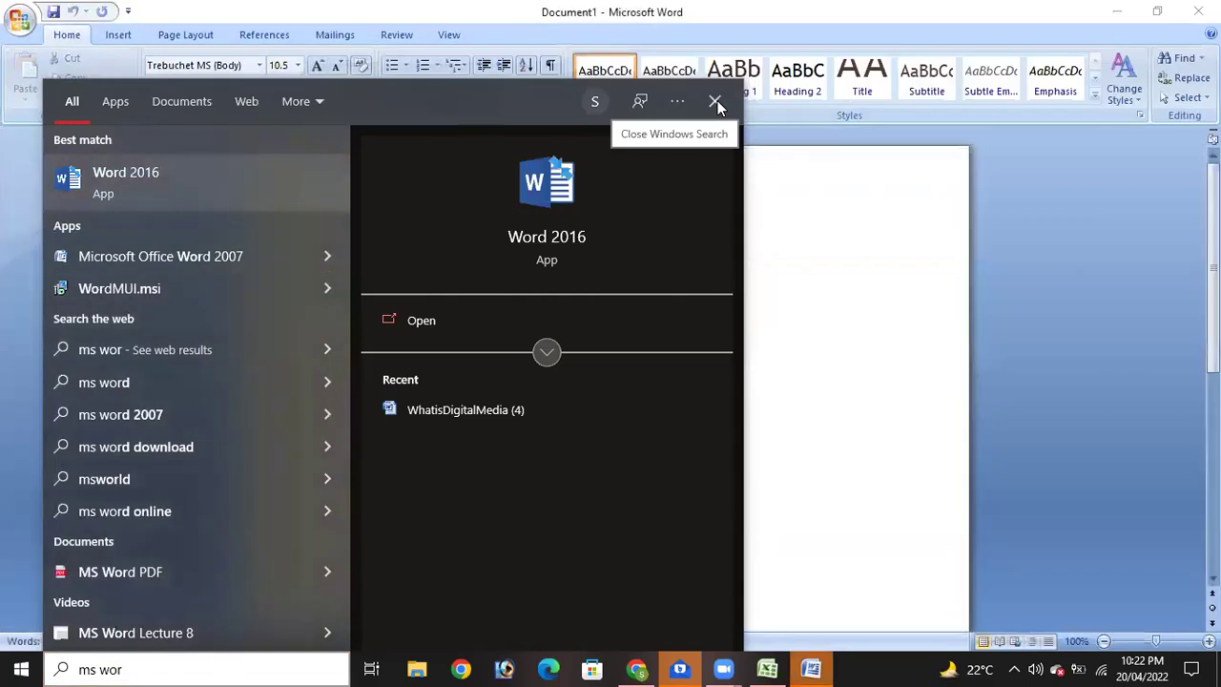
left_click(716, 101)
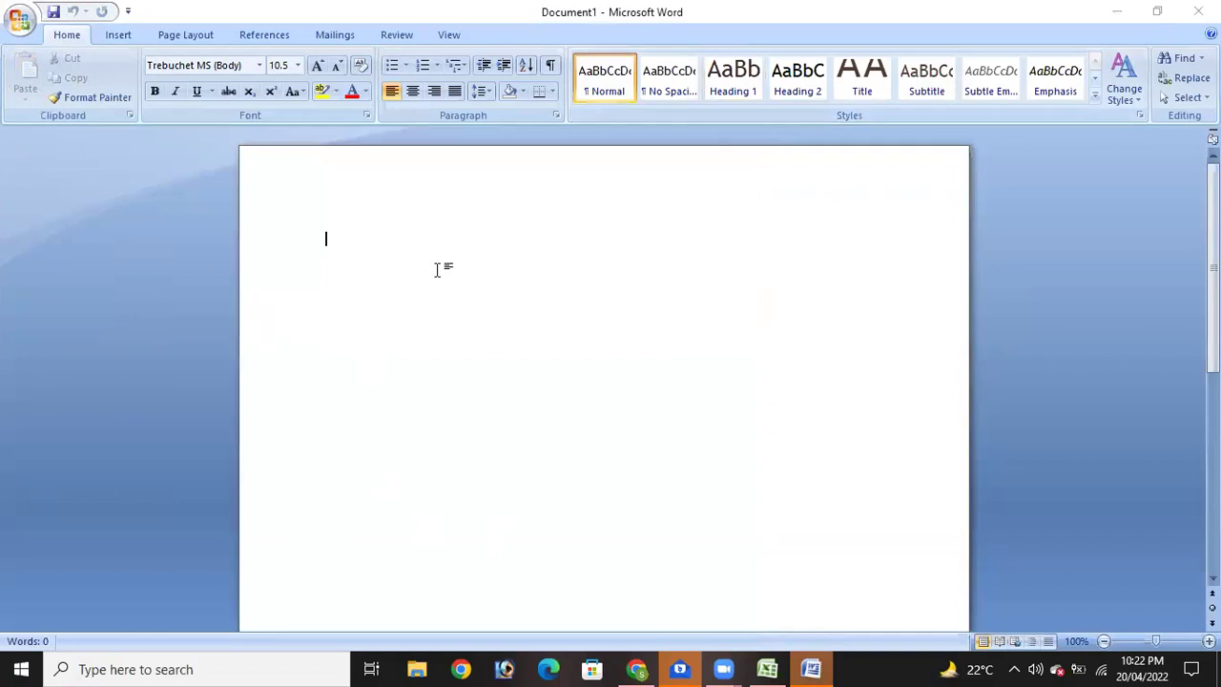
Look over the blank page of the new Word document and close Word.
scroll(807, 327, "down", 10)
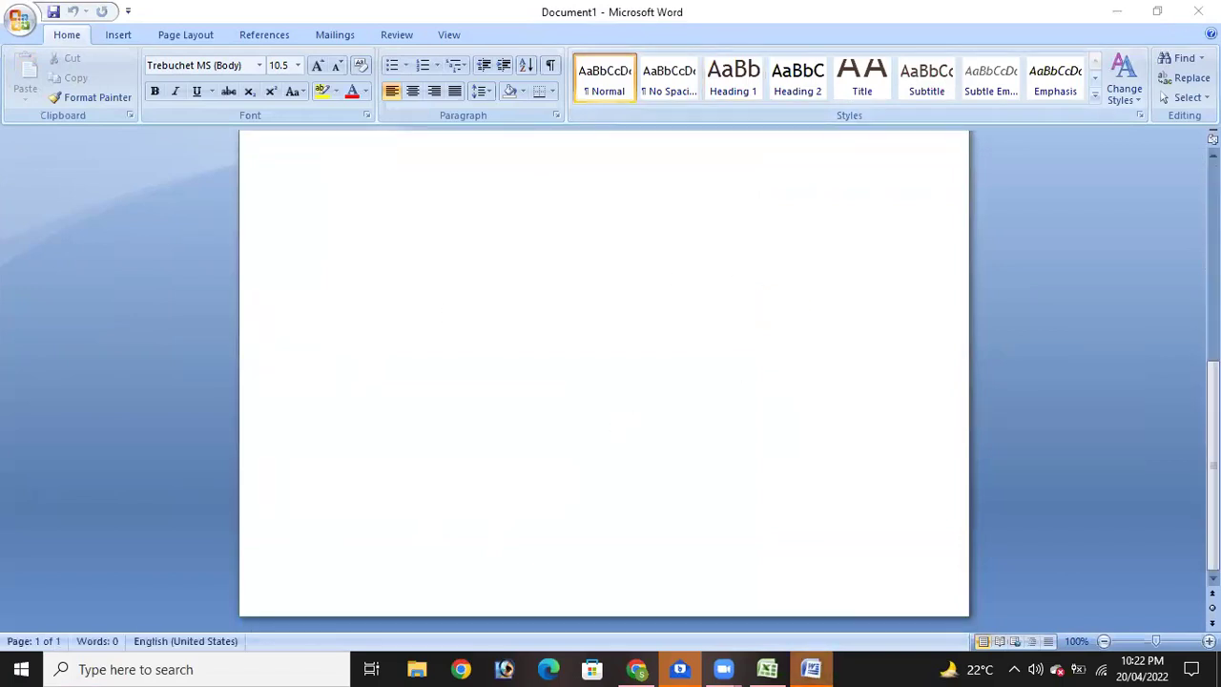
scroll(1217, 191, "up", 3)
left_click(1198, 11)
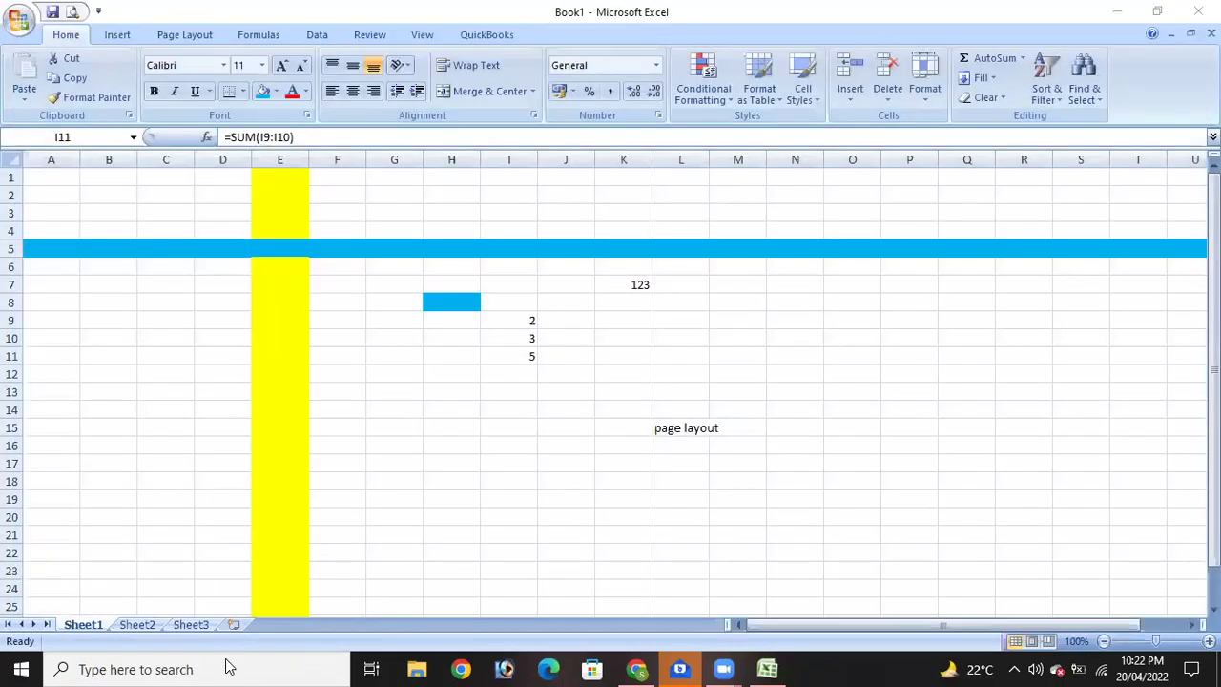
Search Windows for PowerPoint, launch Microsoft Office PowerPoint 2007 and dismiss the search results.
left_click(229, 666)
type("powe")
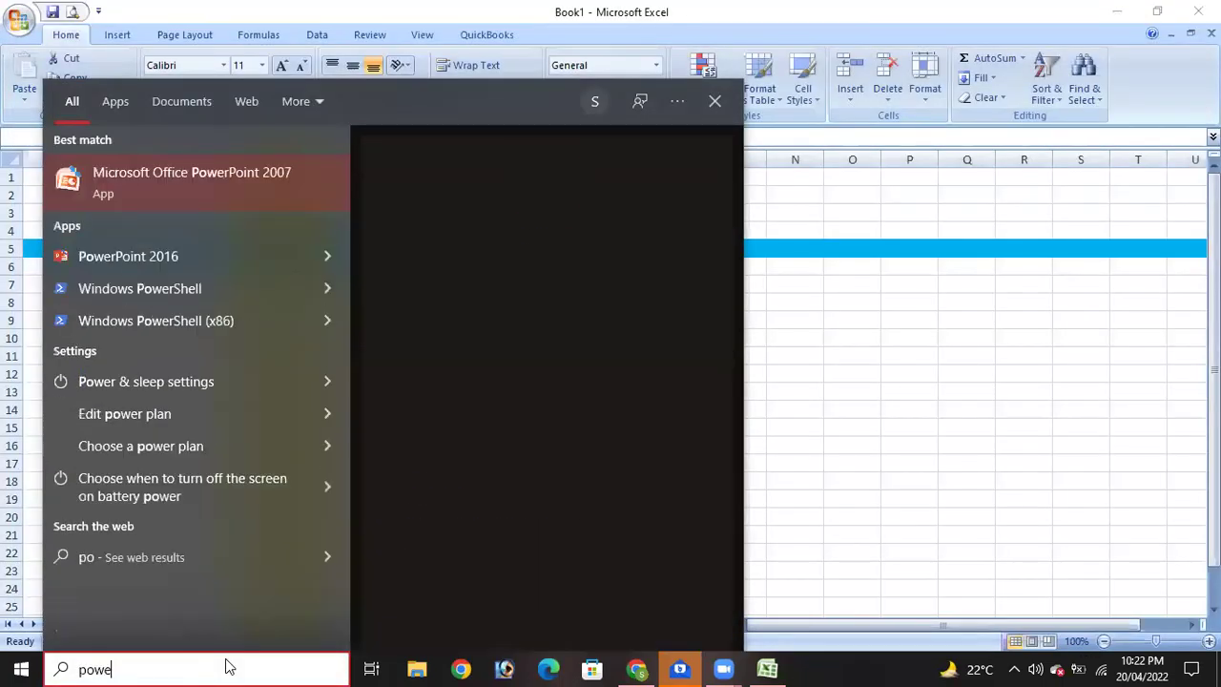
type("r")
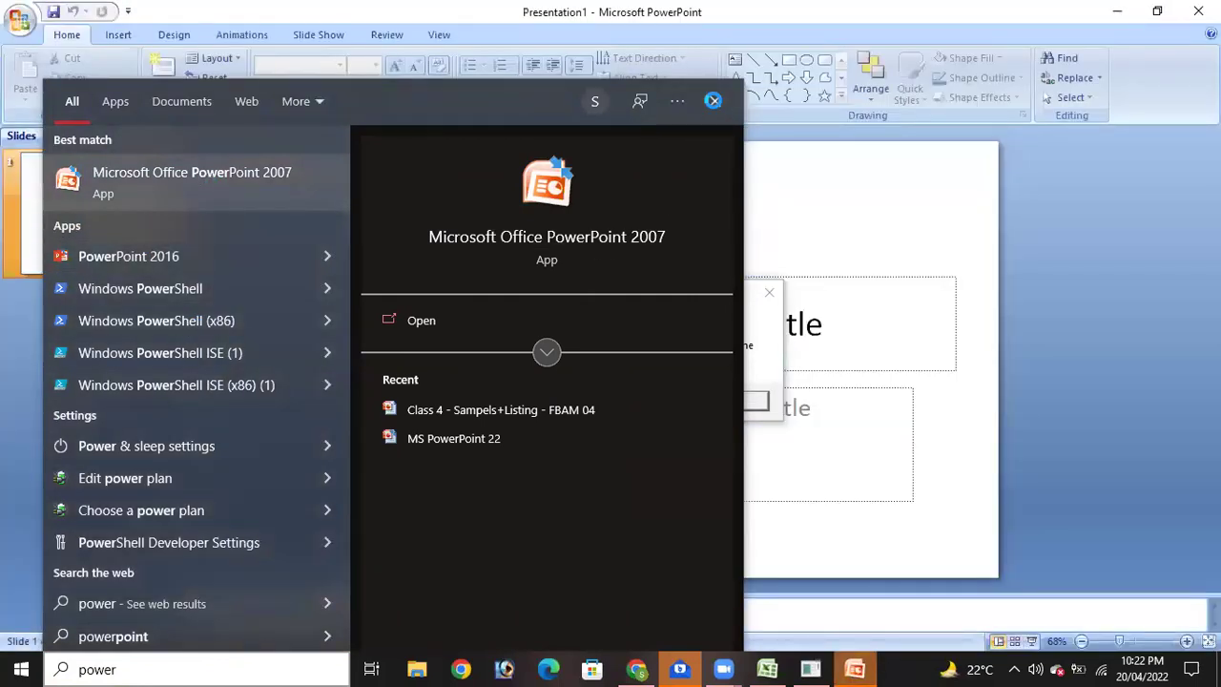
left_click(715, 101)
Add five new slides to the blank presentation.
left_click(162, 60)
left_click(162, 60)
left_click(162, 60)
left_click(162, 60)
left_click(163, 60)
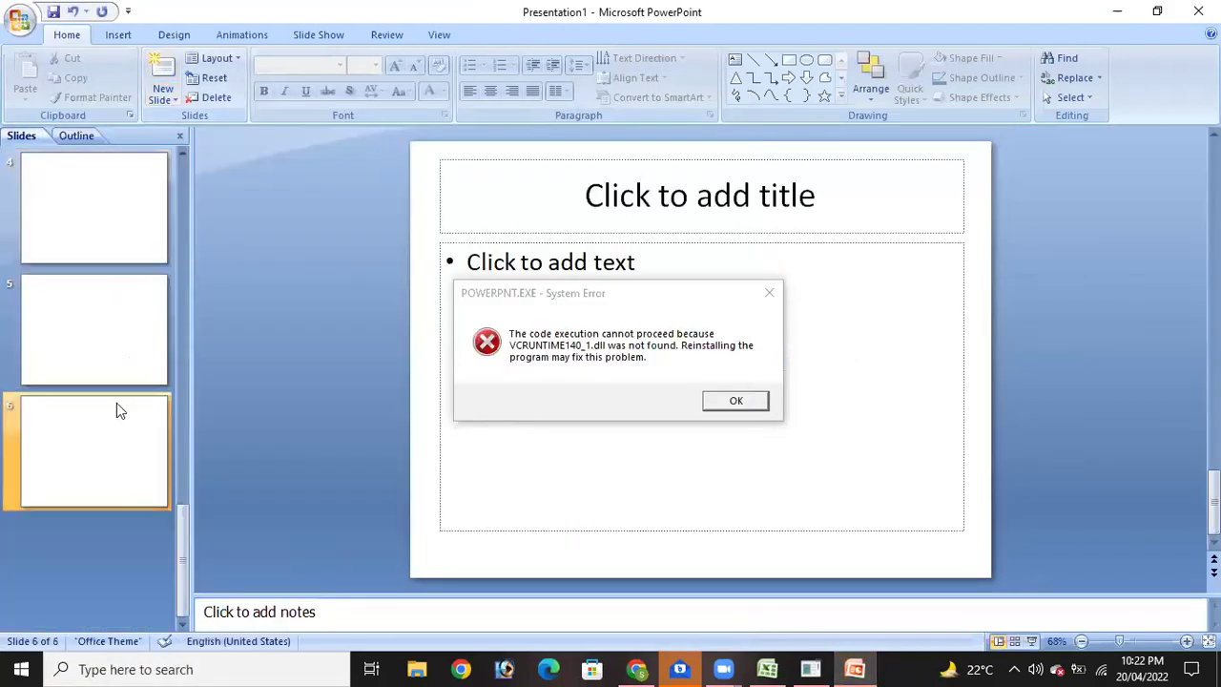
Dismiss the system error and close PowerPoint without saving the presentation, returning to the Excel workbook.
left_click(744, 401)
left_click(1199, 12)
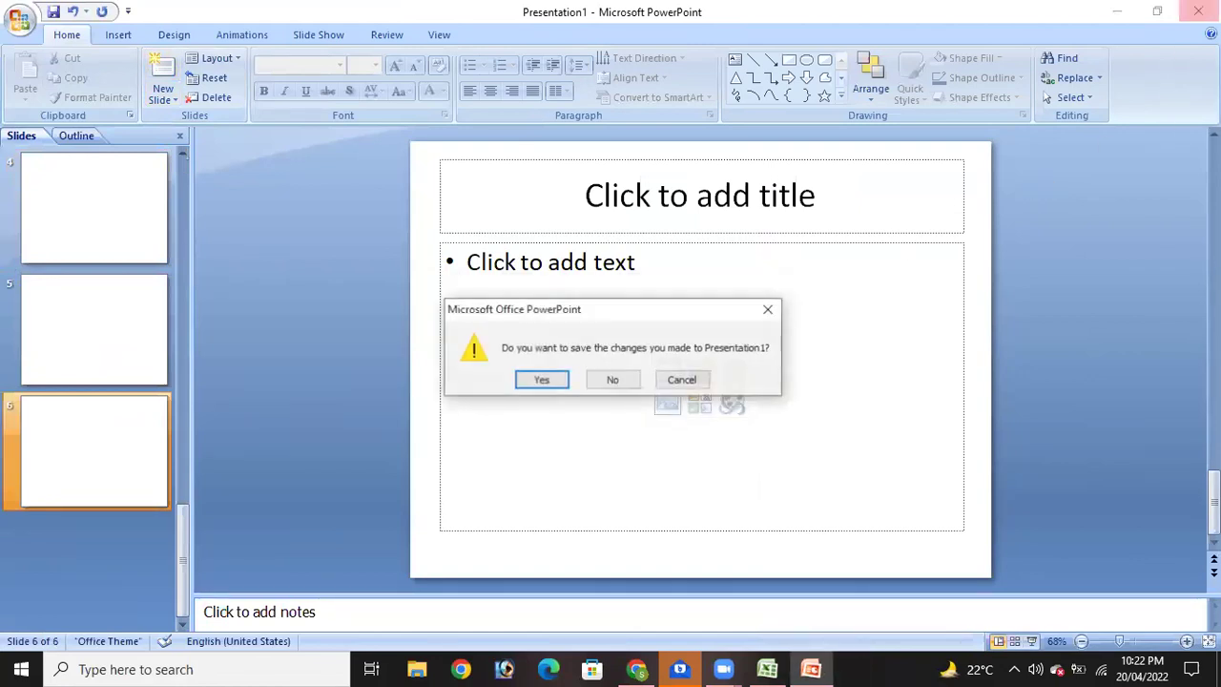
left_click(612, 379)
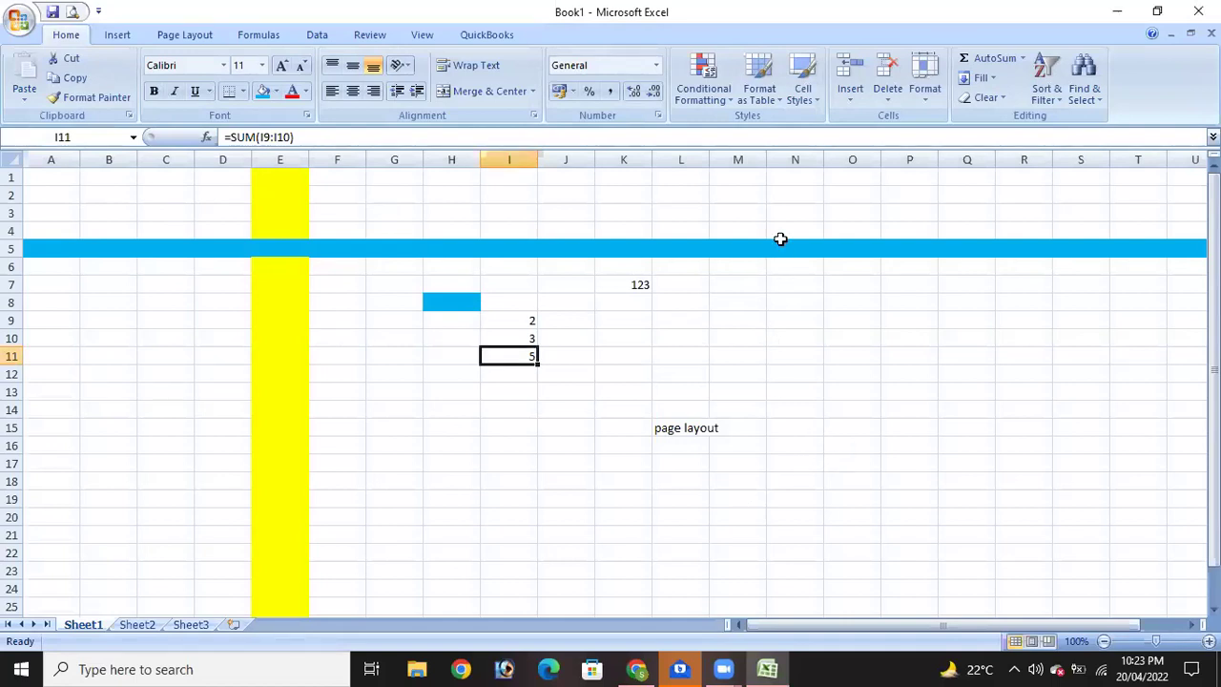
Check the address of cell L9 in the Name Box and open the formula in I11 to examine its range.
left_click(537, 356)
left_click(689, 322)
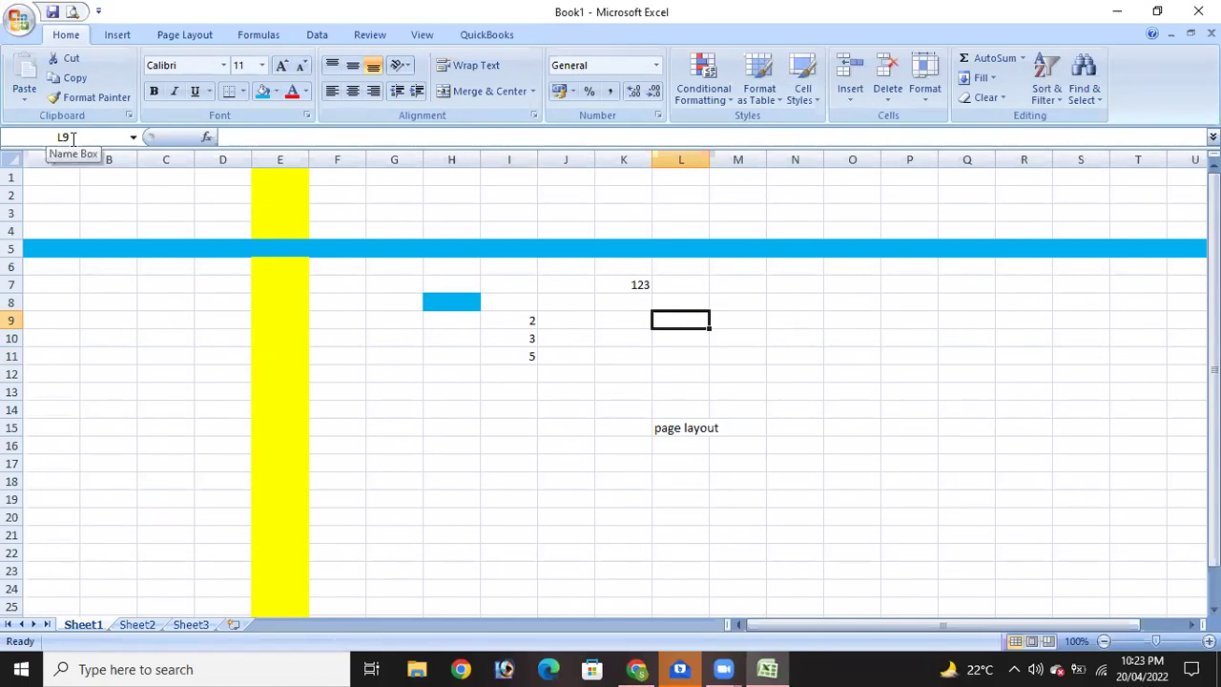
double_click(512, 356)
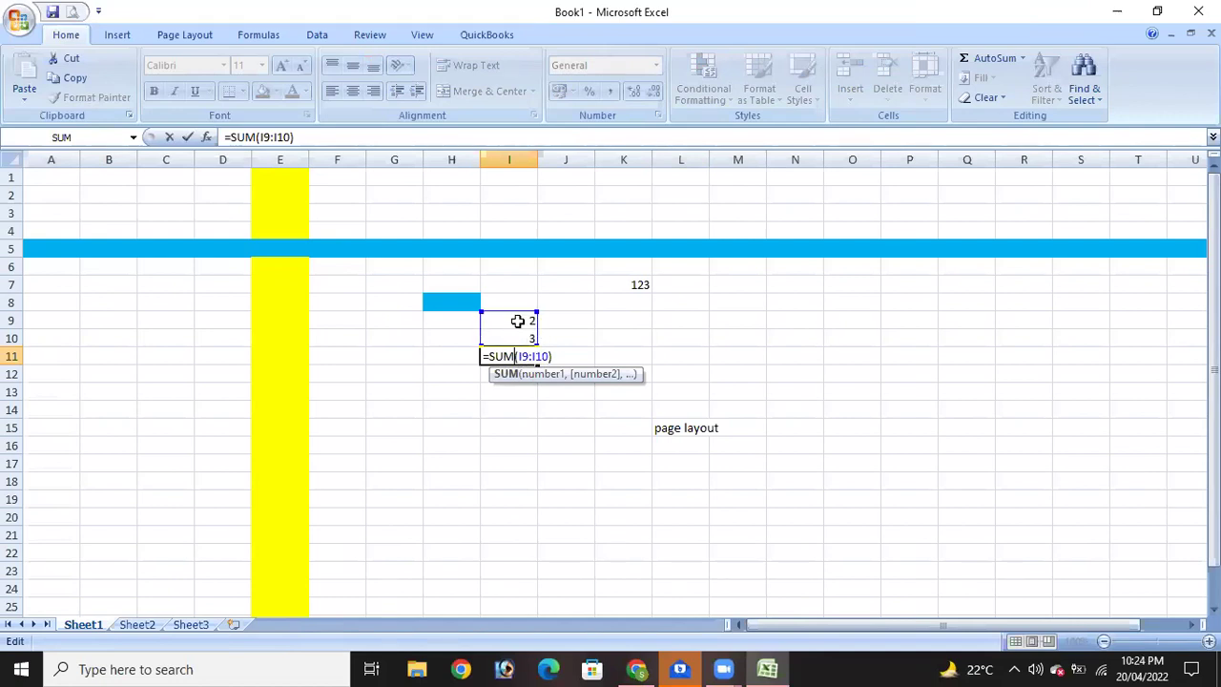
left_click(611, 332)
Select cells I9, I10 and I11 in turn to compare the two numbers with the sum formula.
left_click(513, 318)
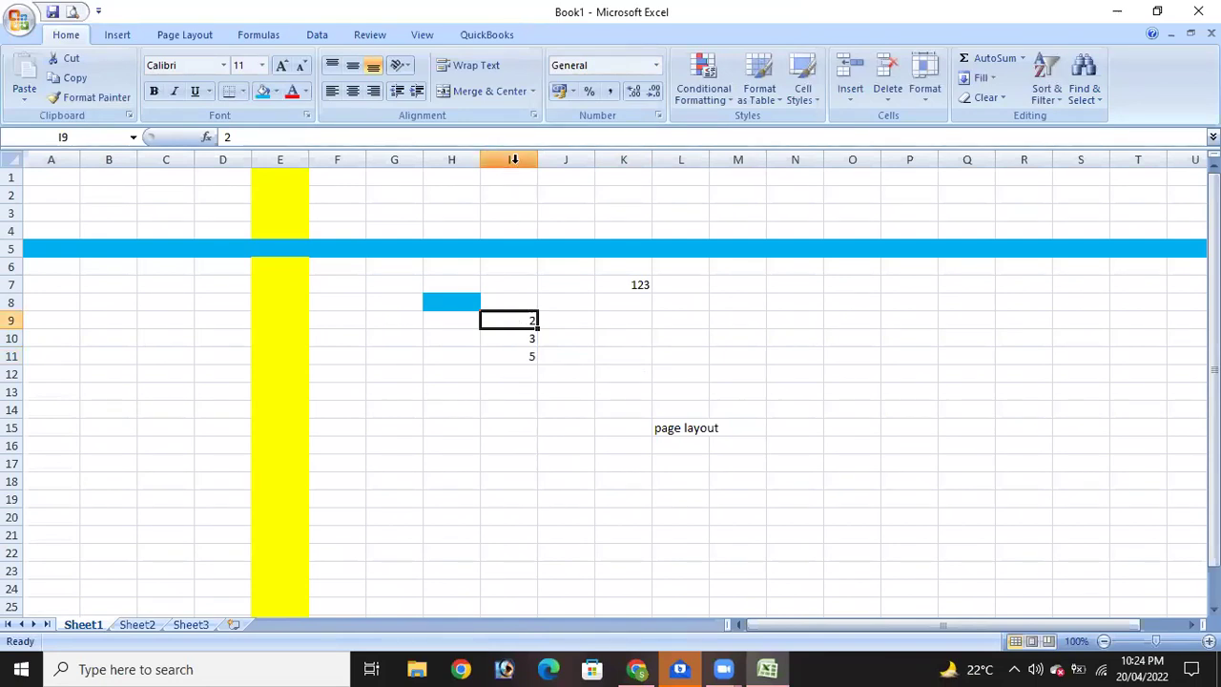
left_click(517, 340)
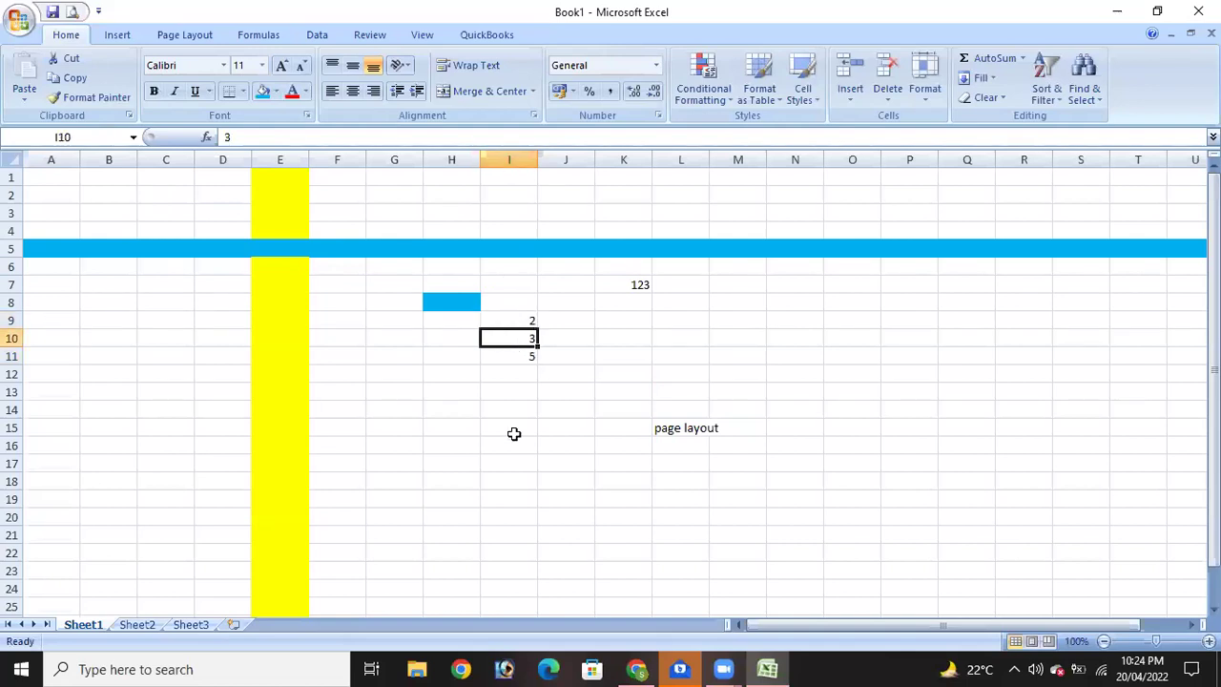
left_click(520, 356)
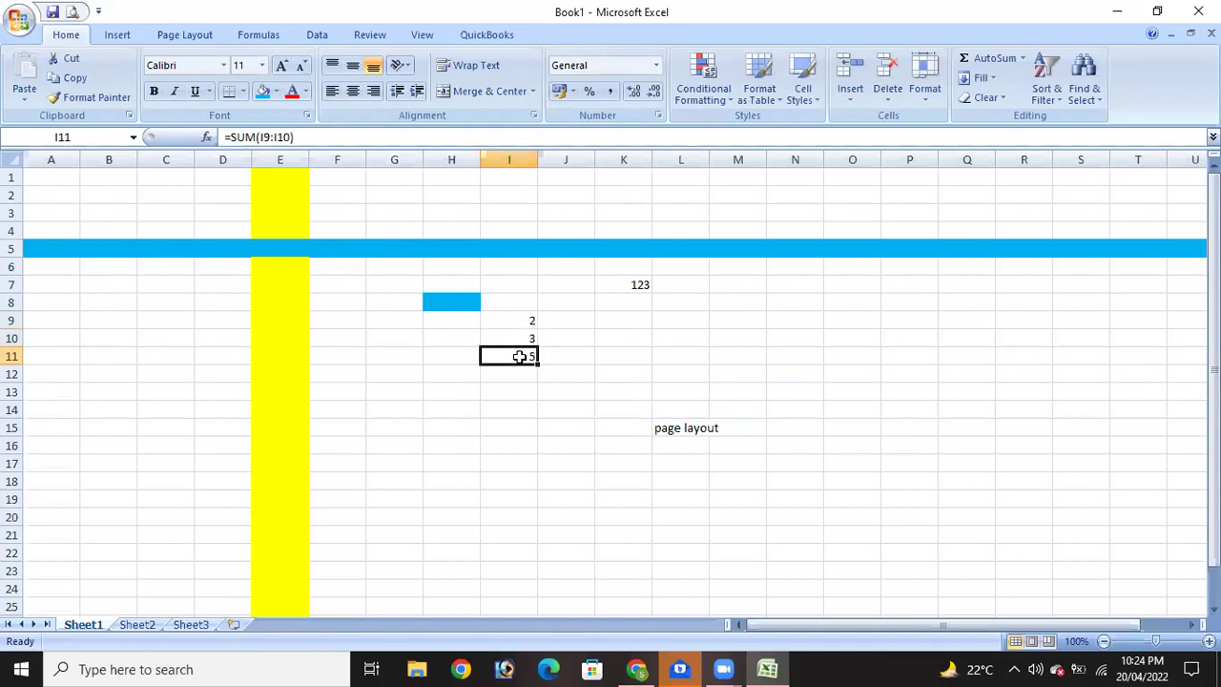
Open the SUM formula in I11 to view the cells it references, and cancel the edit.
double_click(520, 356)
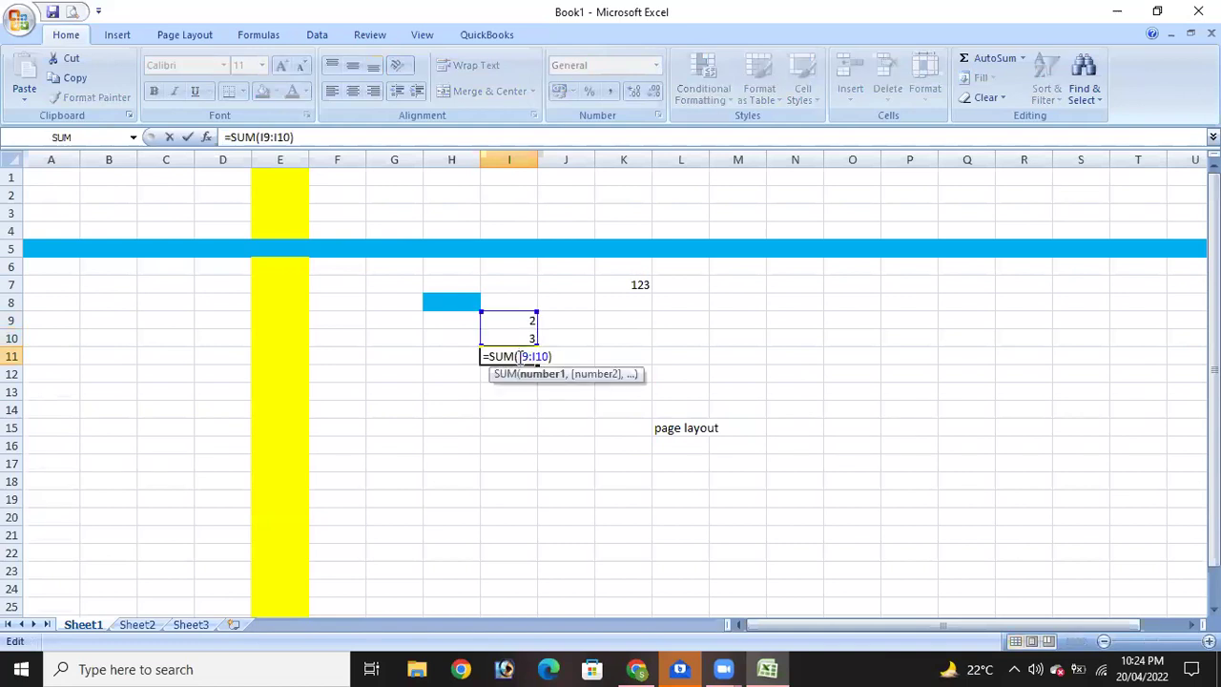
left_click(764, 160)
key("Escape")
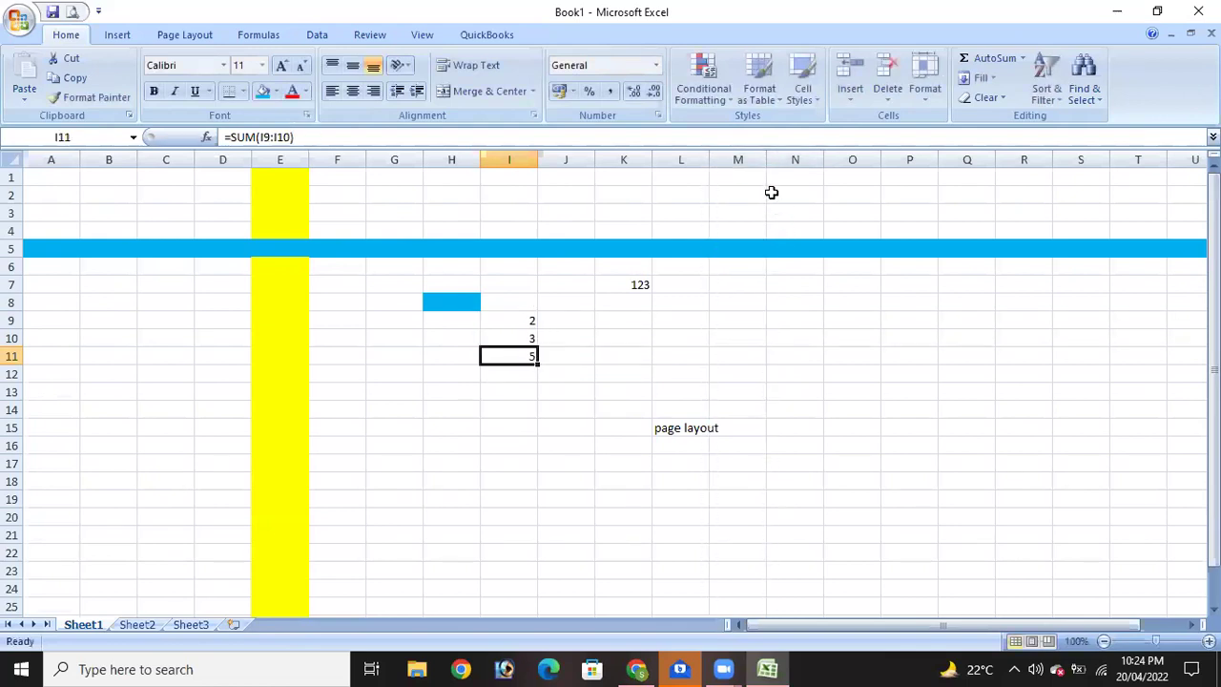
Widen column M to about four times its width and enter x+y=0 in M8 and x=2, y=3 in M9.
left_click_drag(769, 160, 943, 175)
left_click(850, 302)
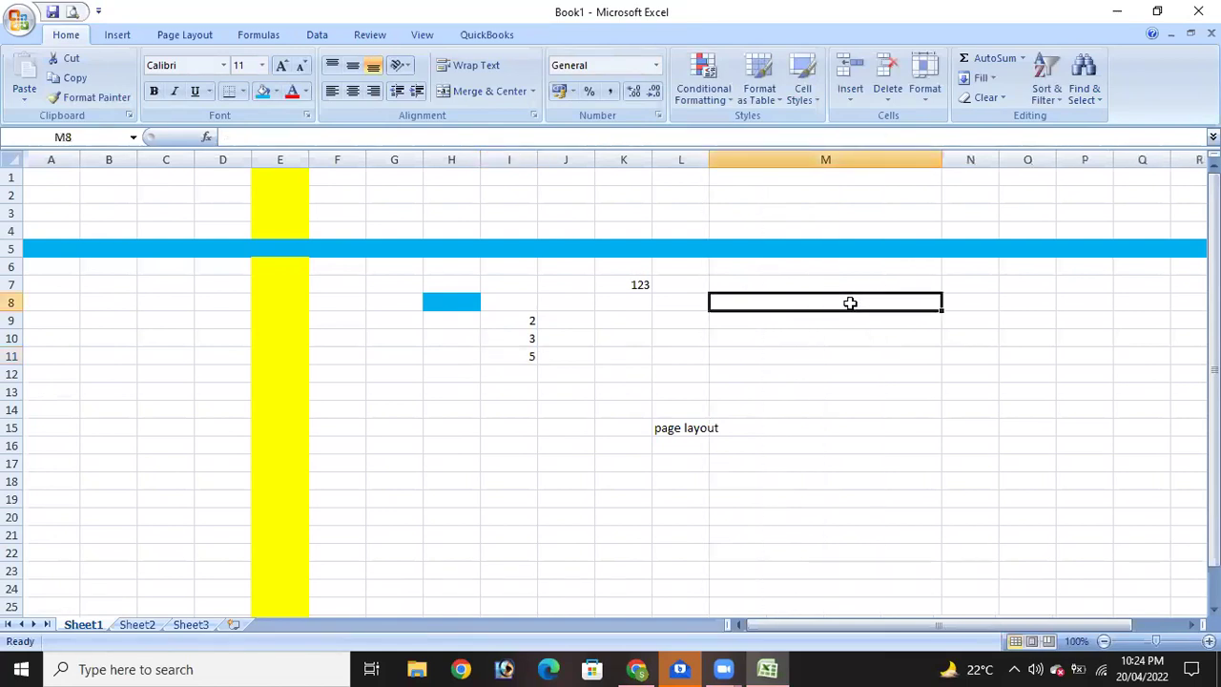
type("x")
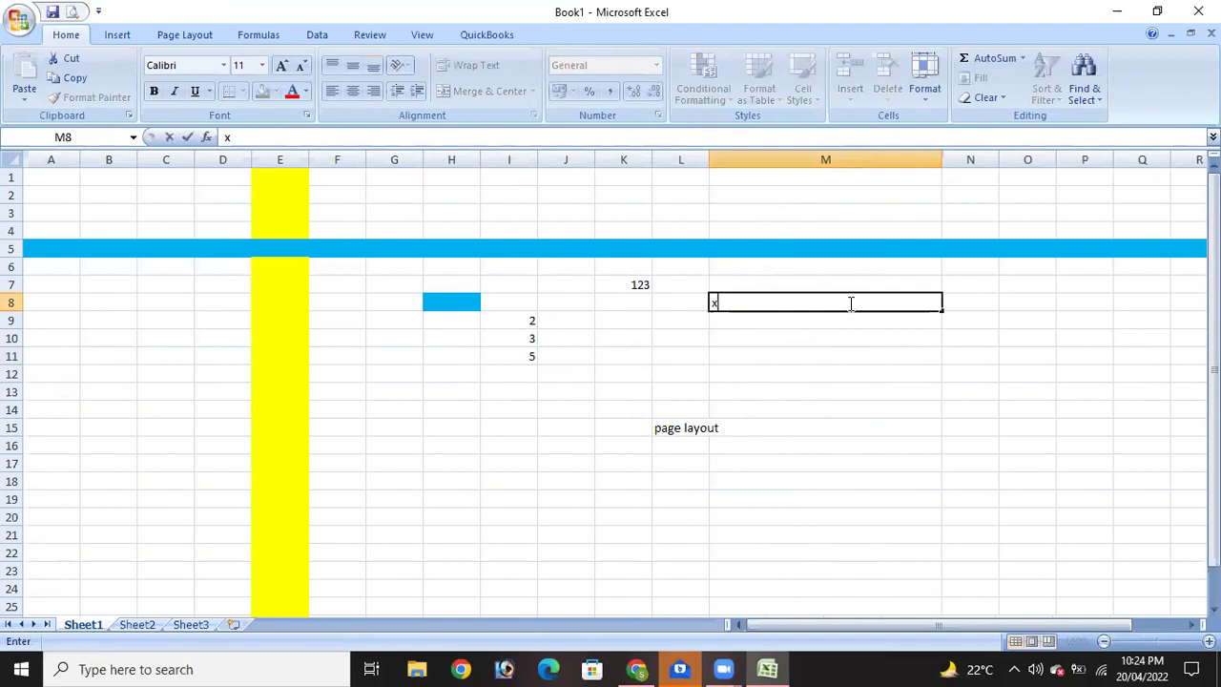
type("+y=0")
double_click(847, 322)
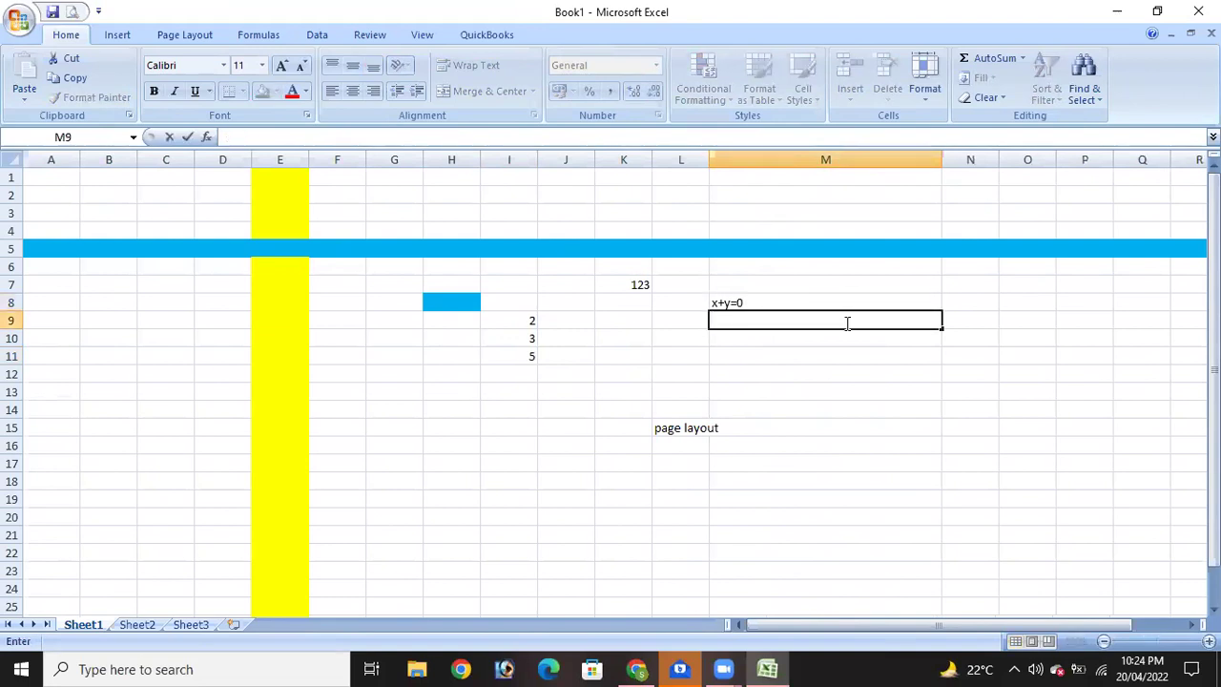
type("x=2, y=3")
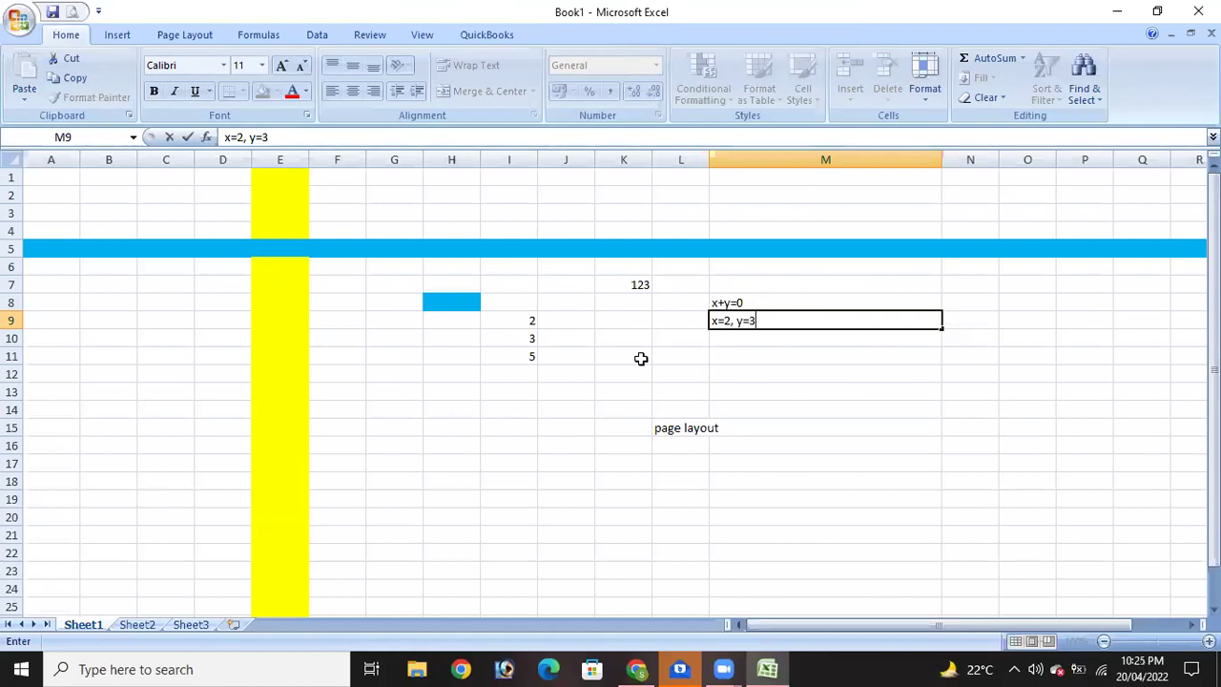
Reopen the formula in I11 to compare it with the x and y equation, leaving it by selecting L11.
left_click(509, 359)
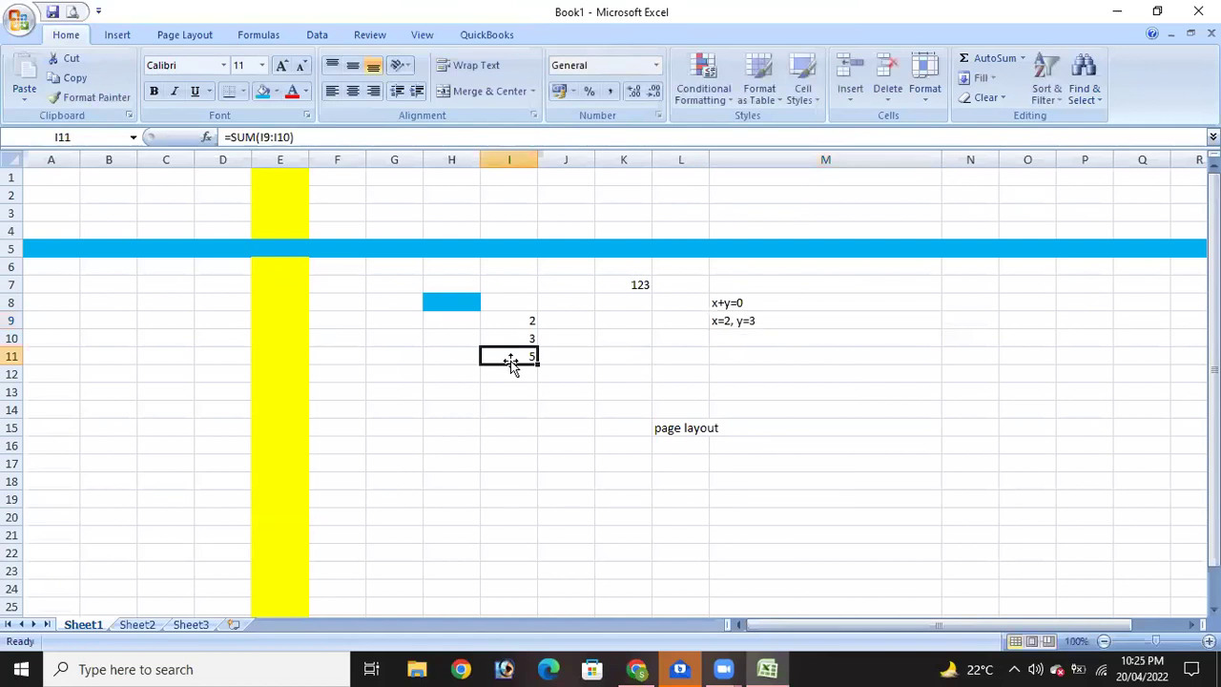
double_click(528, 355)
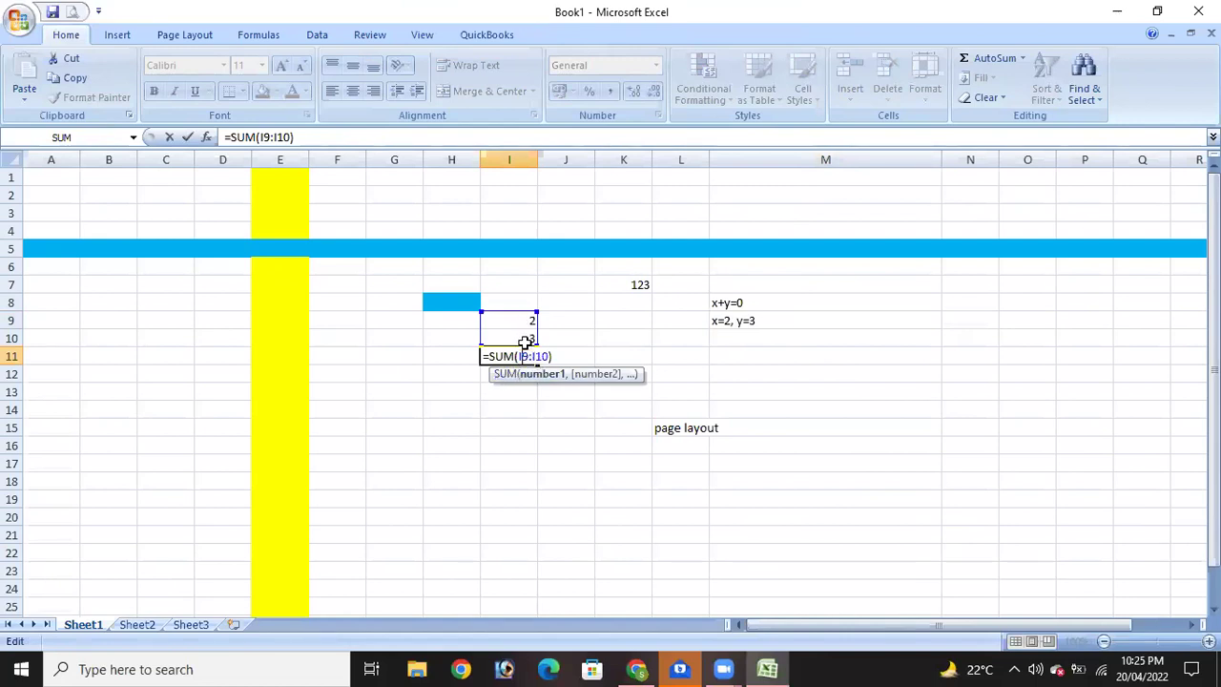
left_click(659, 351)
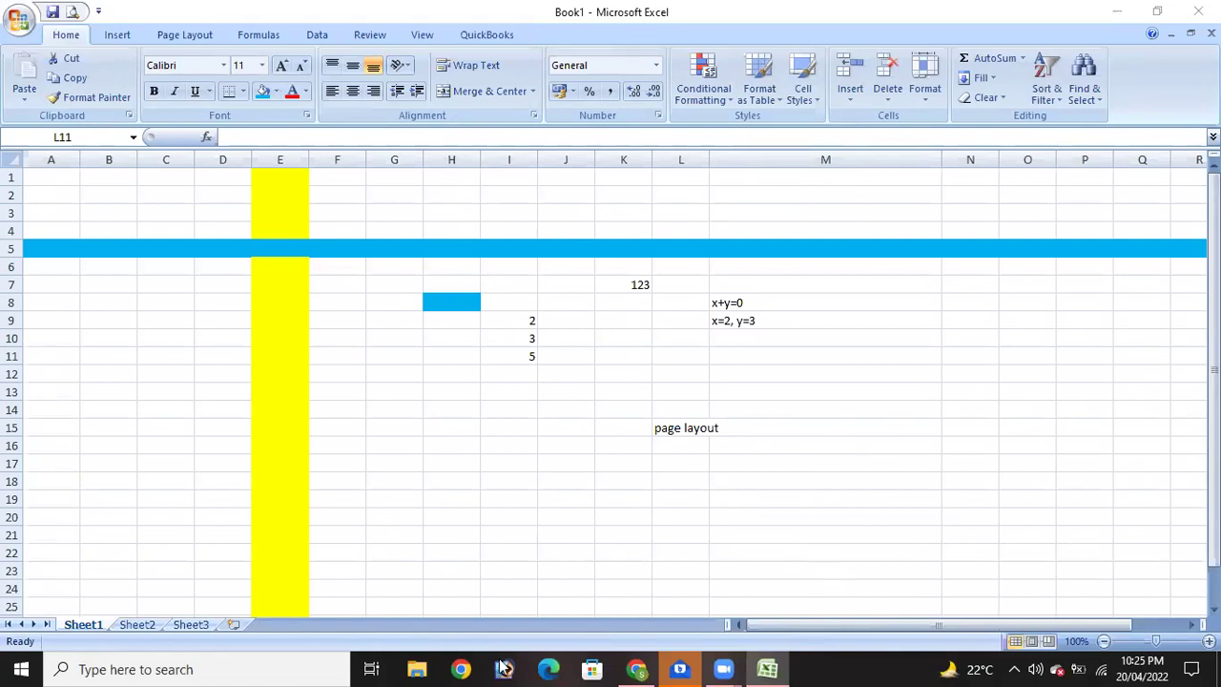
Select cell C15 and switch repeatedly among Sheet1, Sheet2 and Sheet3 to compare their contents, ending on Sheet1.
left_click(150, 433)
left_click(149, 434)
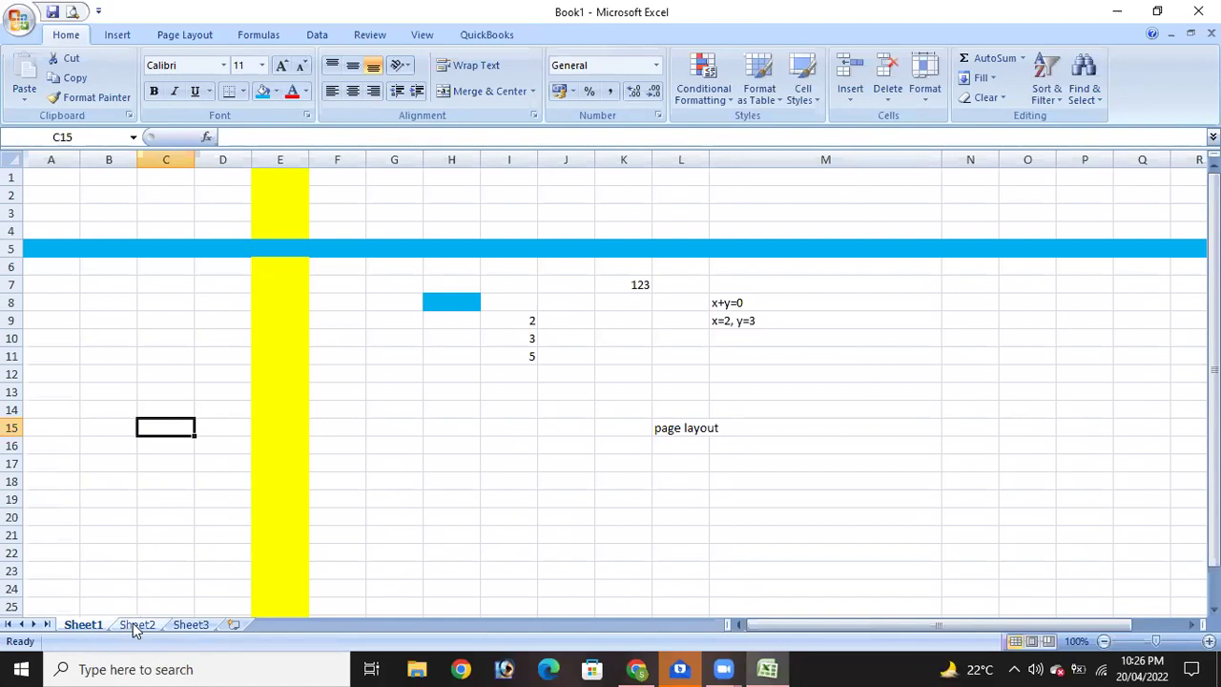
left_click(206, 627)
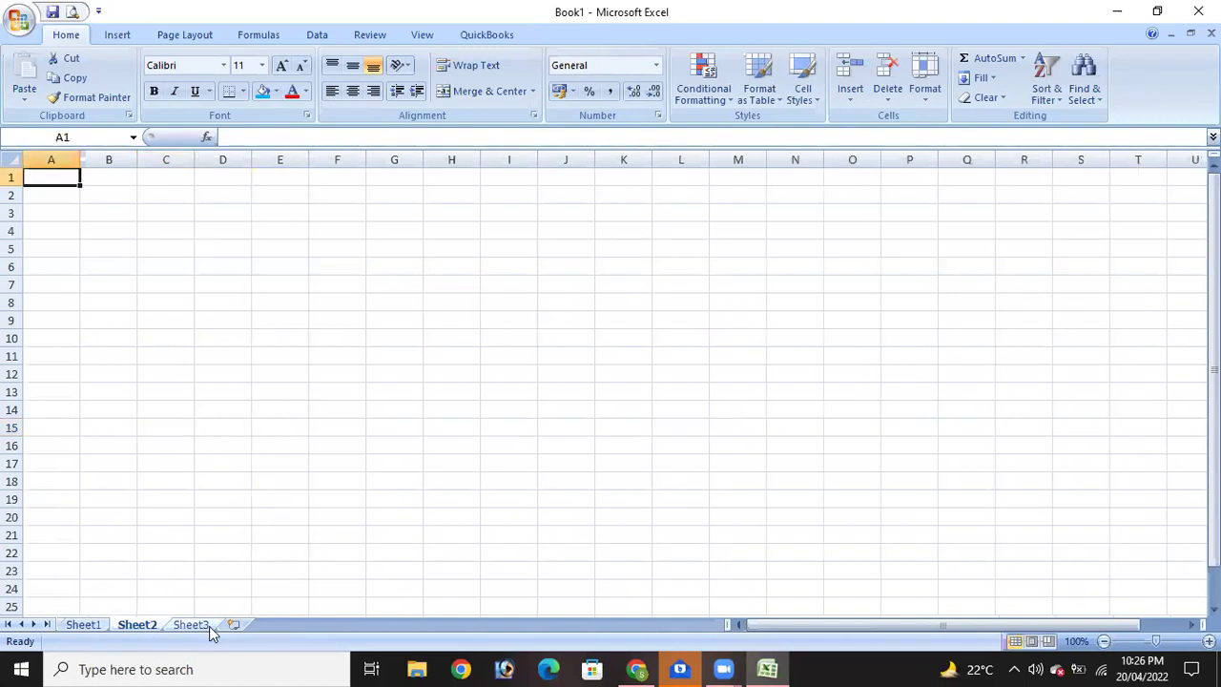
left_click(86, 626)
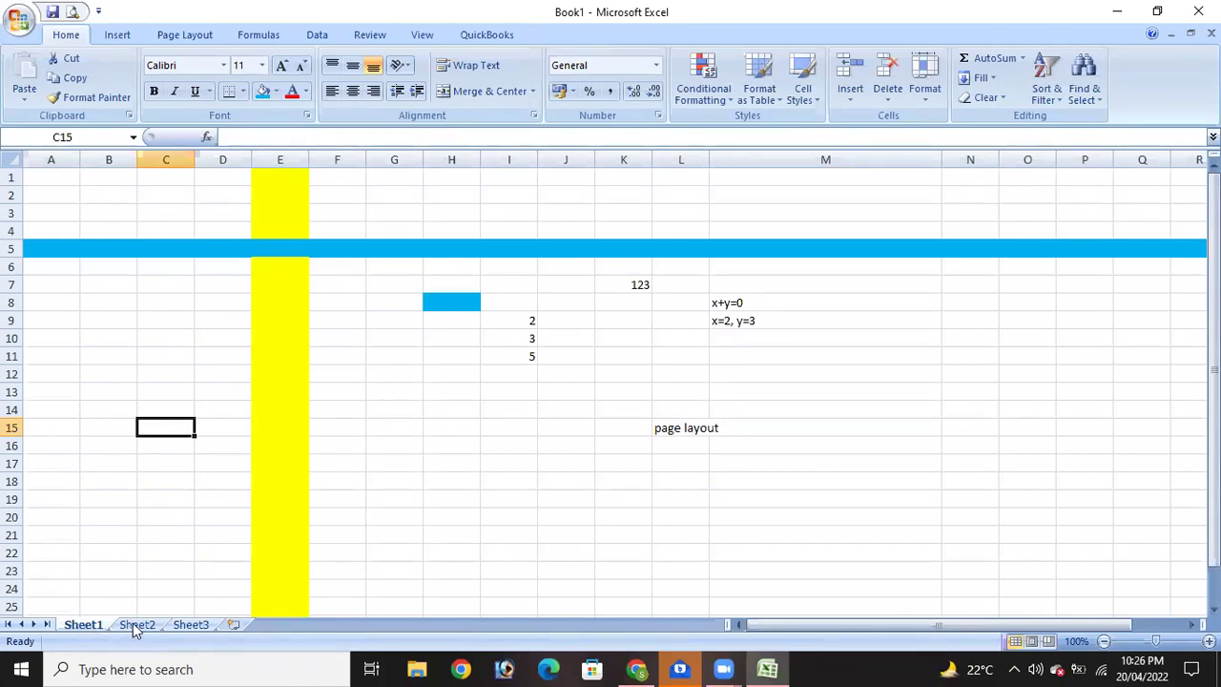
left_click(133, 623)
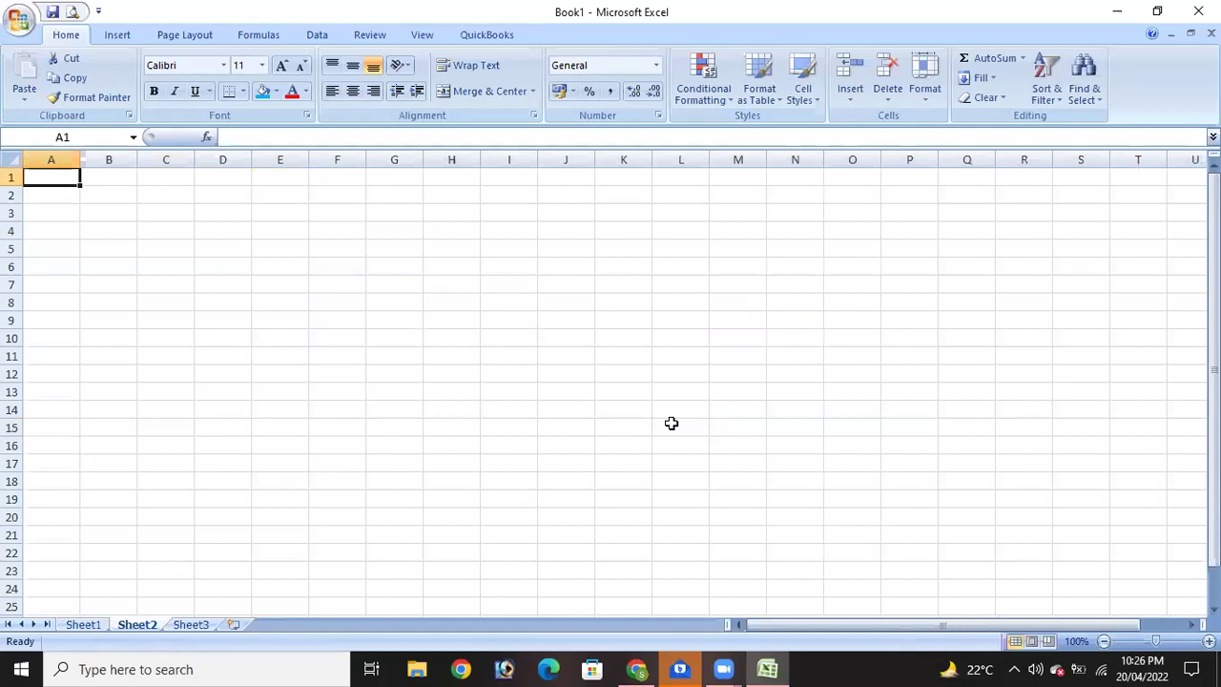
left_click(207, 625)
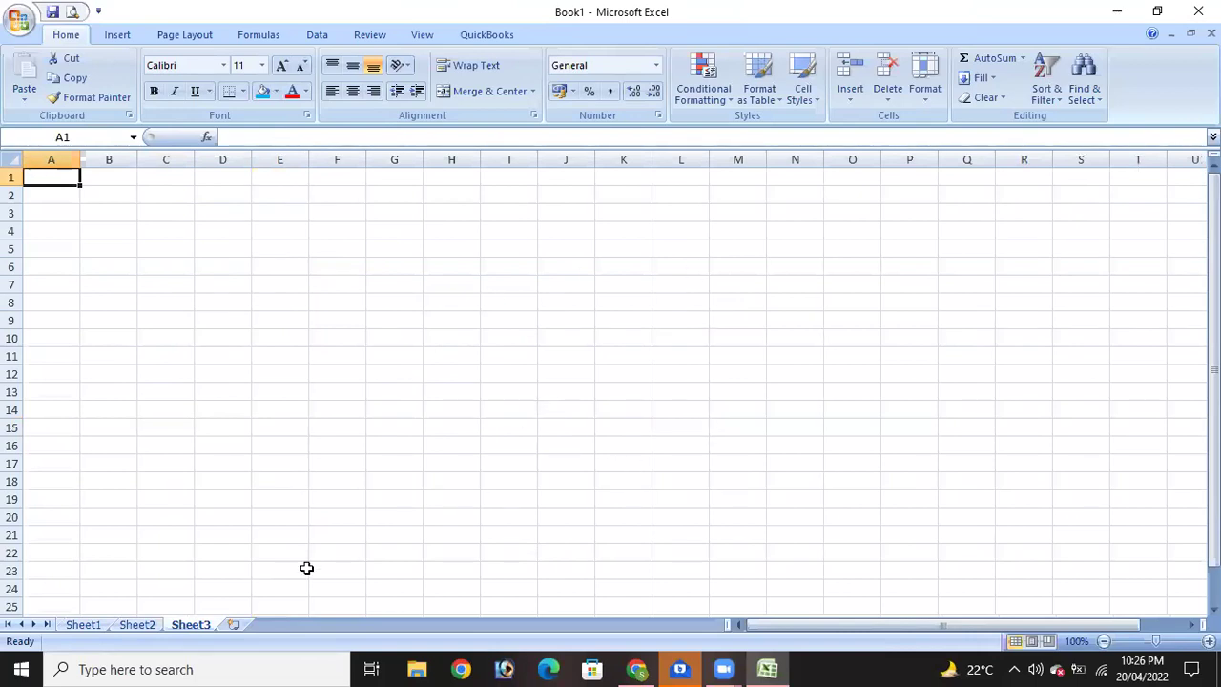
left_click(137, 626)
left_click(95, 627)
left_click(142, 625)
left_click(186, 626)
left_click(84, 626)
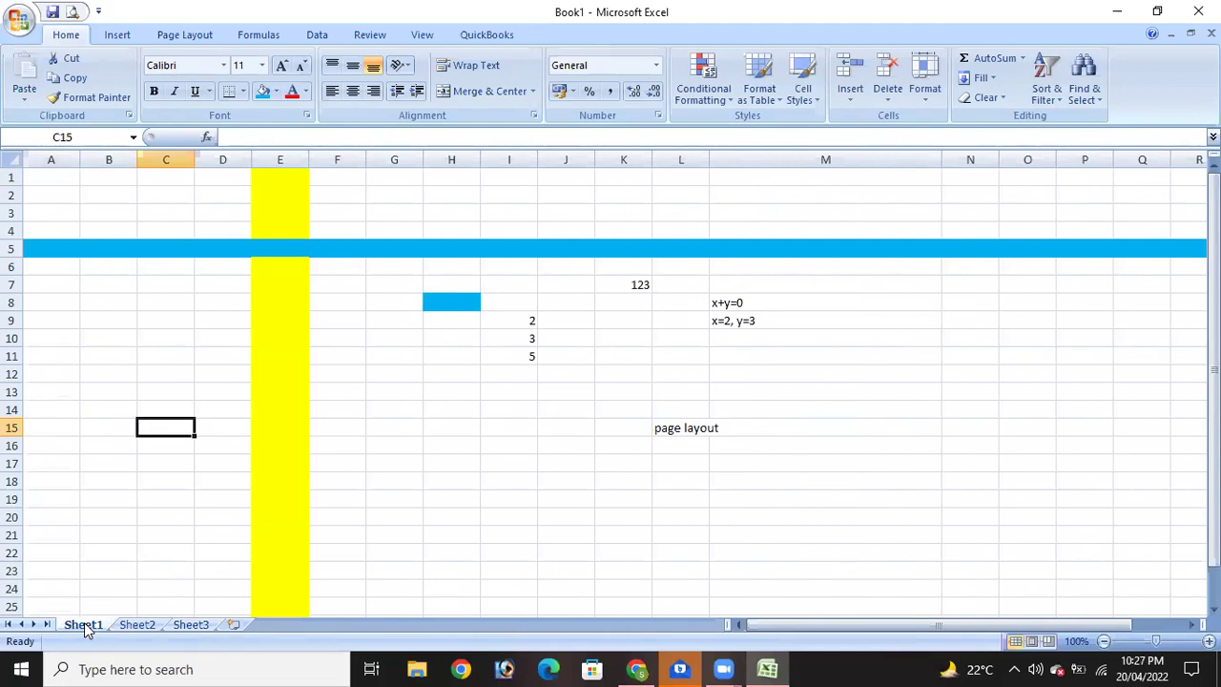
left_click(194, 627)
left_click(90, 626)
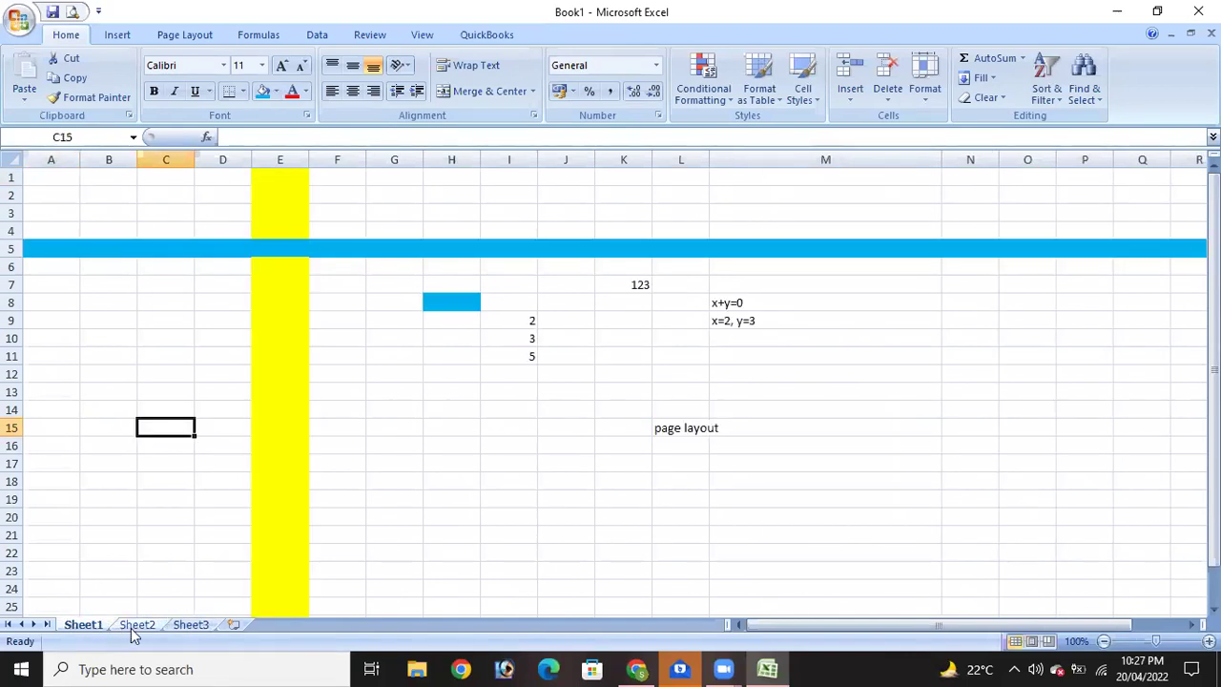
left_click(135, 627)
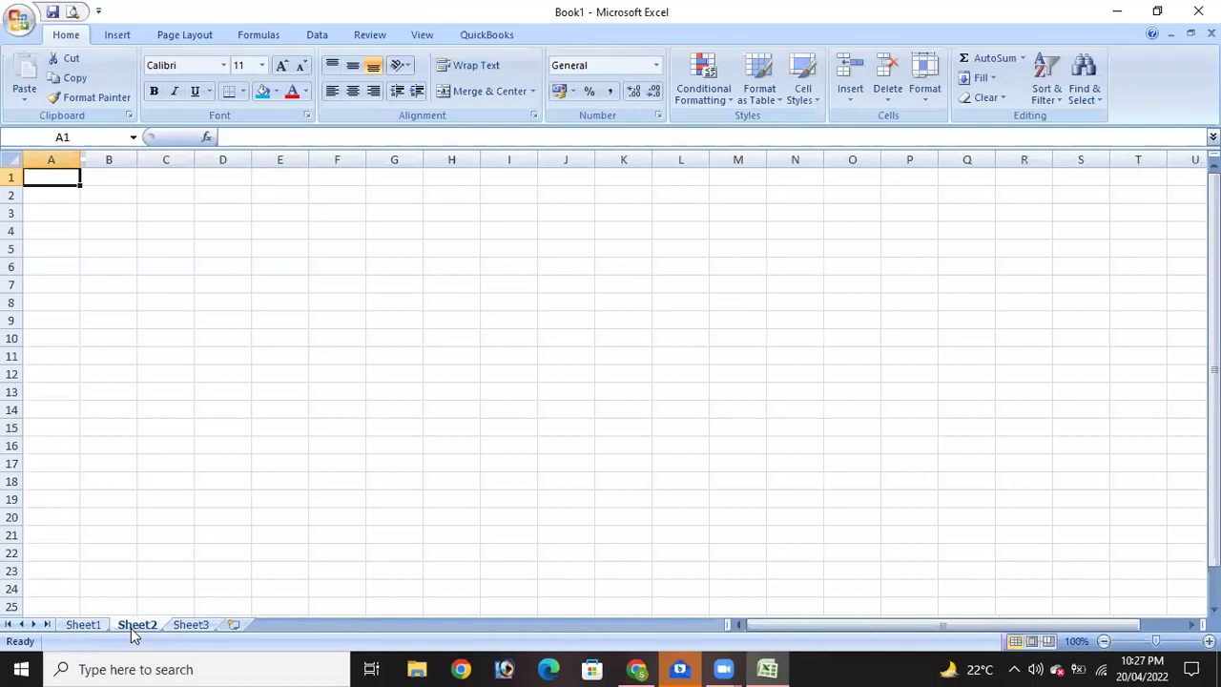
left_click(191, 628)
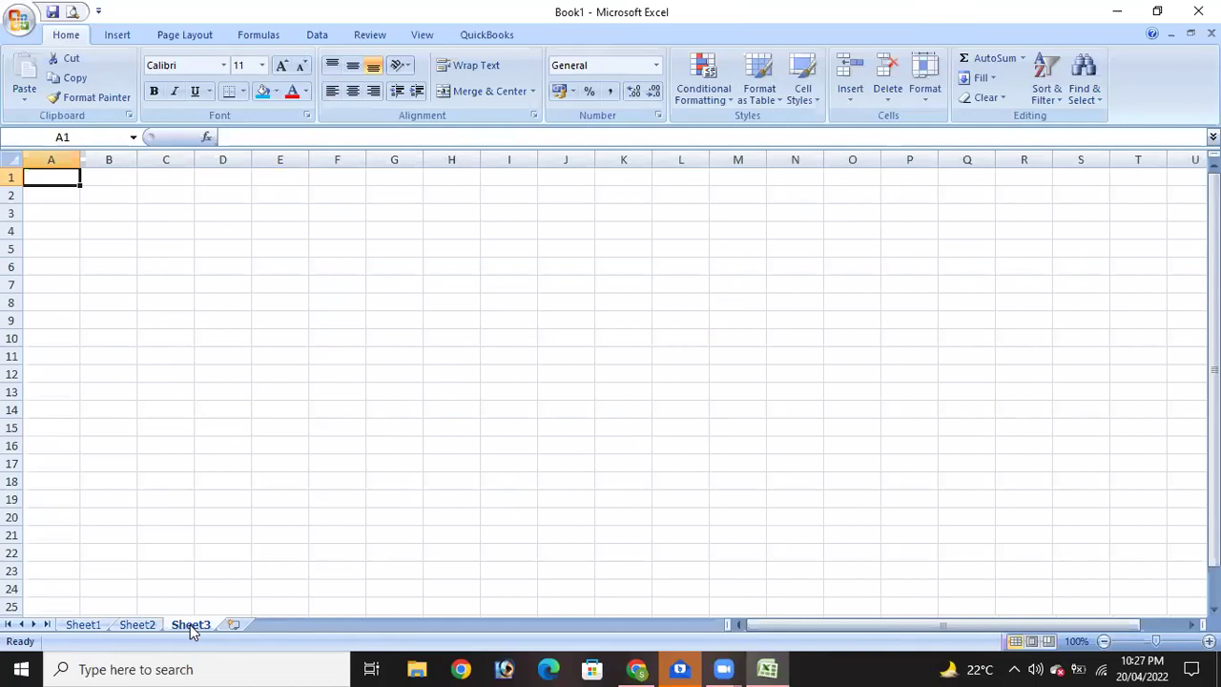
left_click(136, 627)
left_click(83, 626)
left_click(134, 627)
left_click(183, 627)
left_click(144, 627)
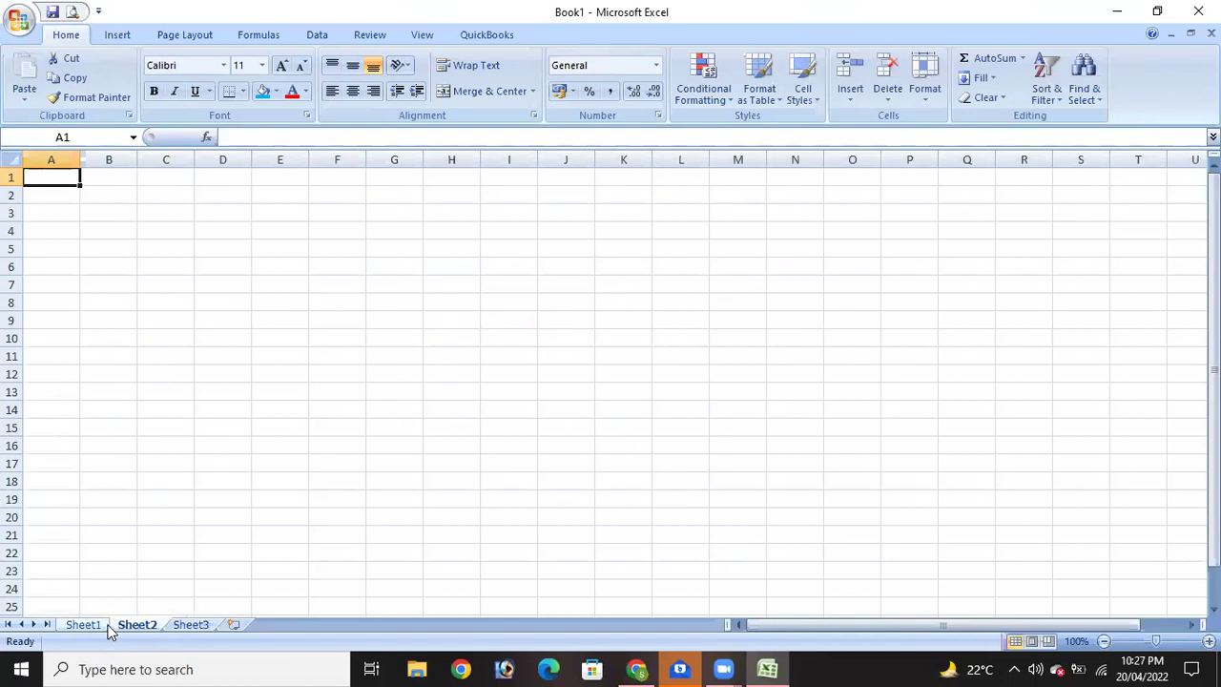
left_click(92, 627)
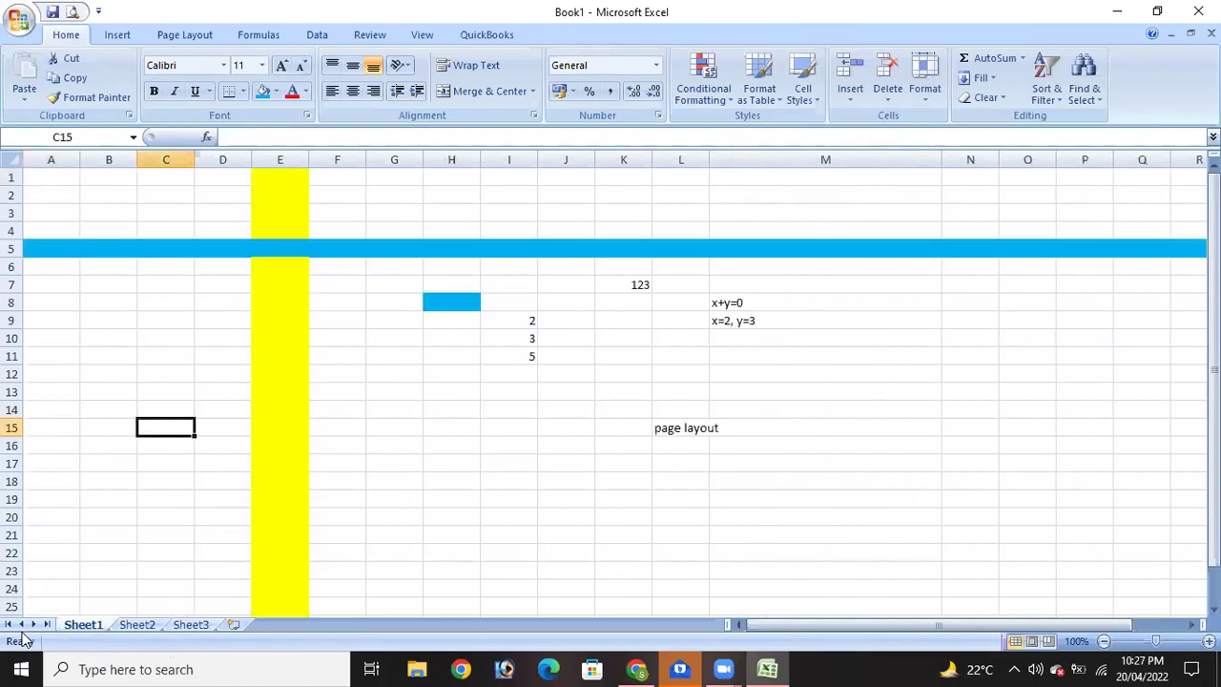
Add ten new worksheets after Sheet3.
left_click(232, 625)
left_click(289, 625)
left_click(334, 624)
left_click(401, 620)
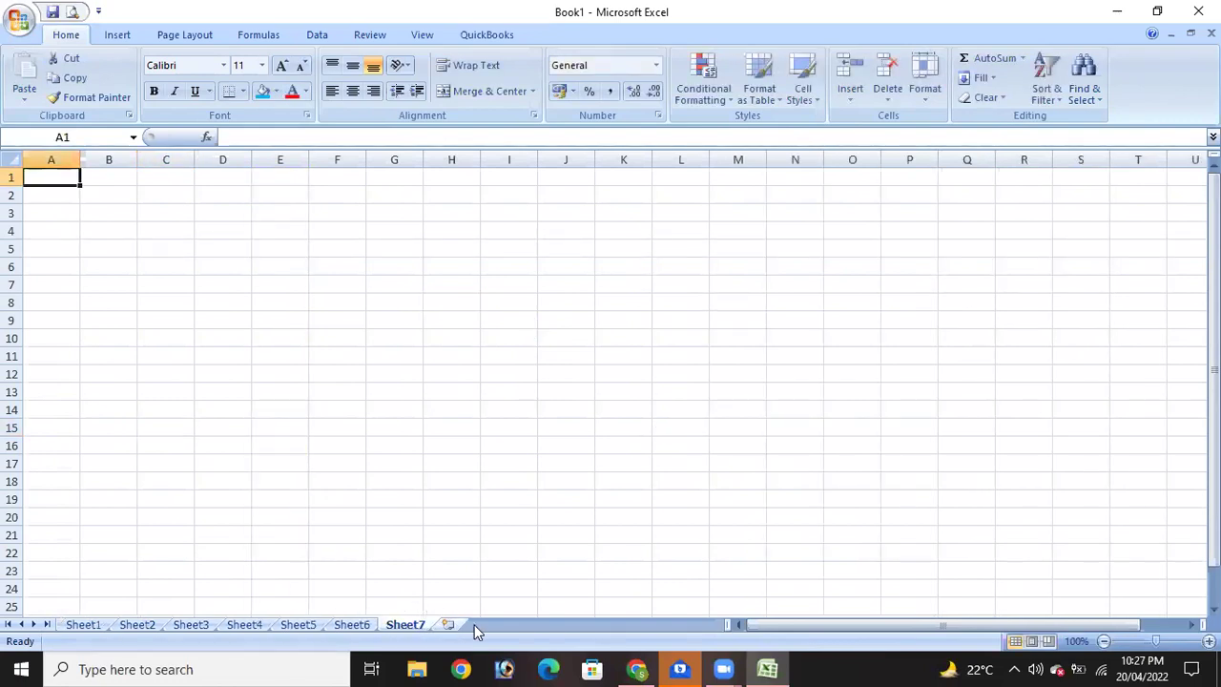
left_click(449, 625)
left_click(502, 625)
left_click(557, 626)
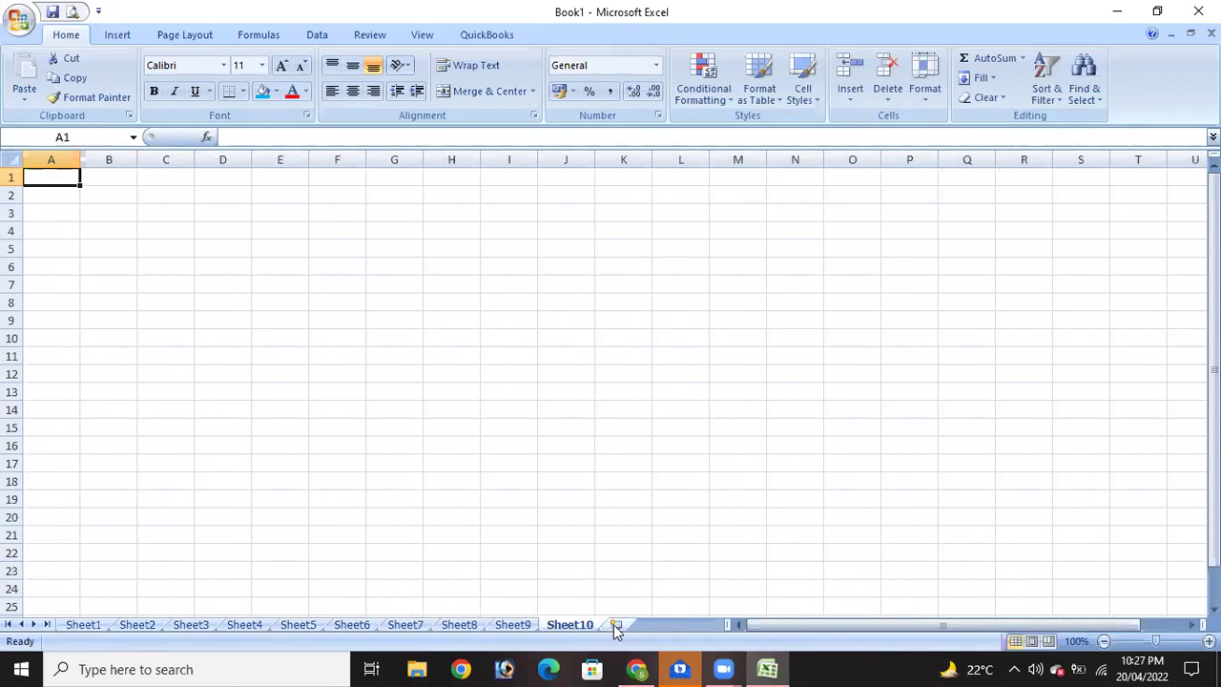
left_click(614, 626)
left_click(675, 626)
left_click(702, 625)
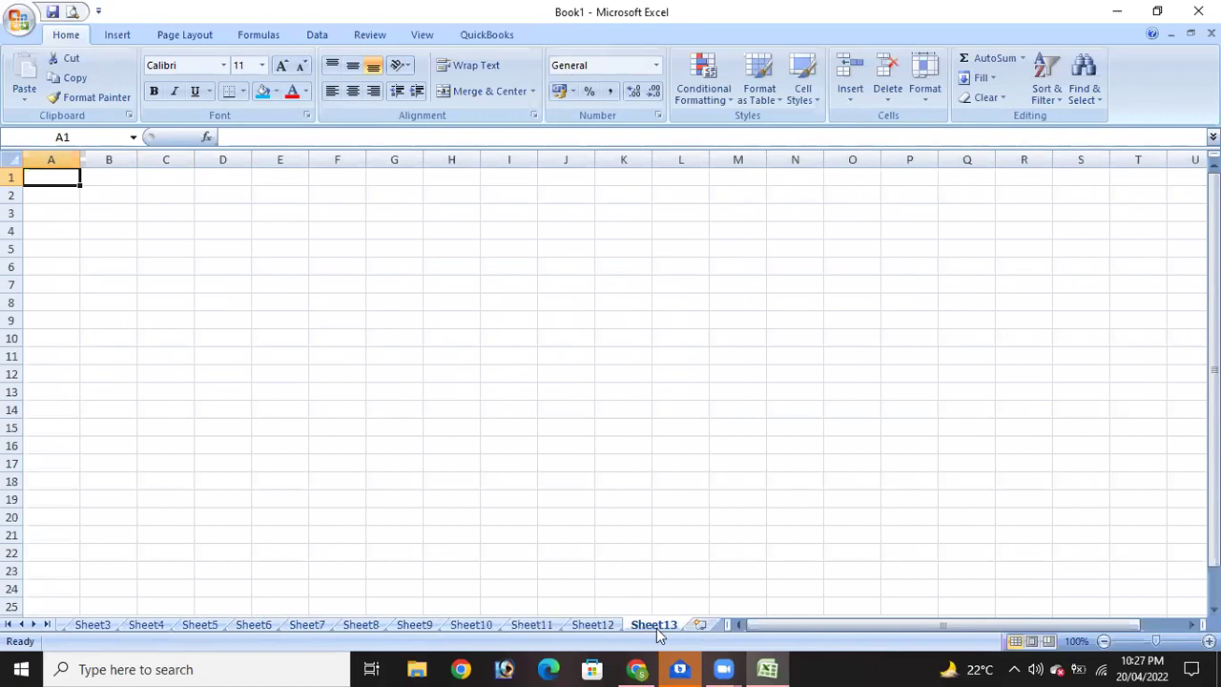
Browse the row of worksheet tabs backward and forward between the first and last sheets, ending with Sheet1 in view.
left_click(21, 625)
left_click(21, 626)
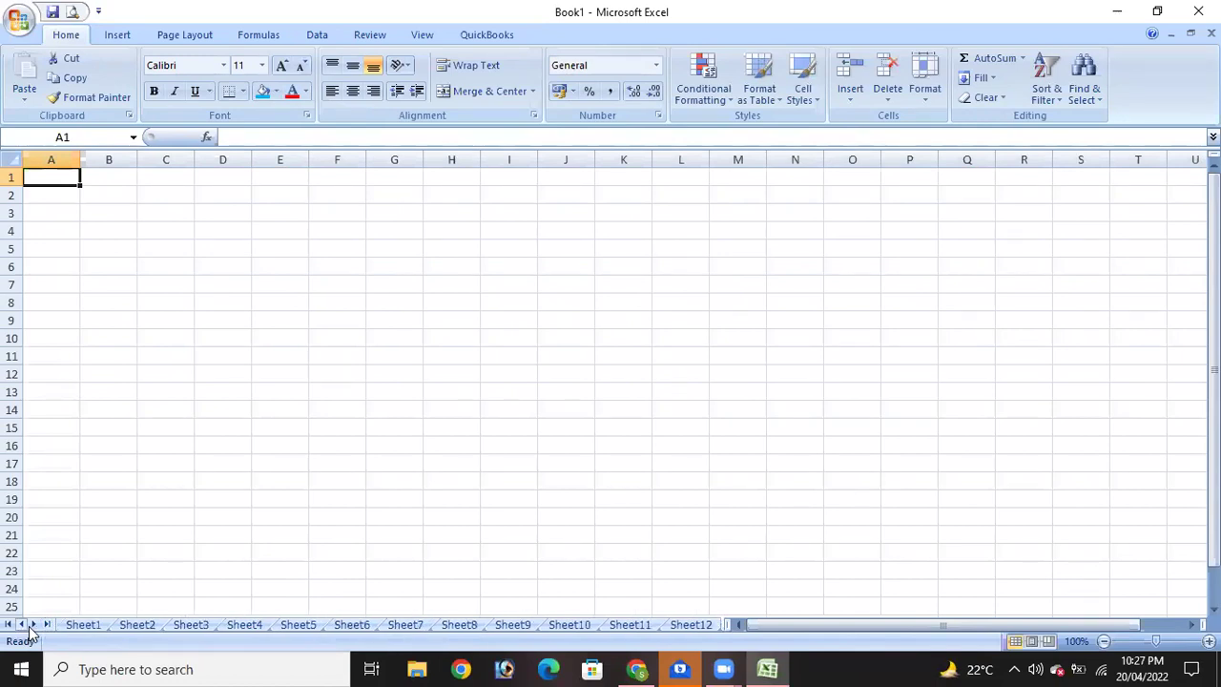
left_click(34, 626)
left_click(35, 626)
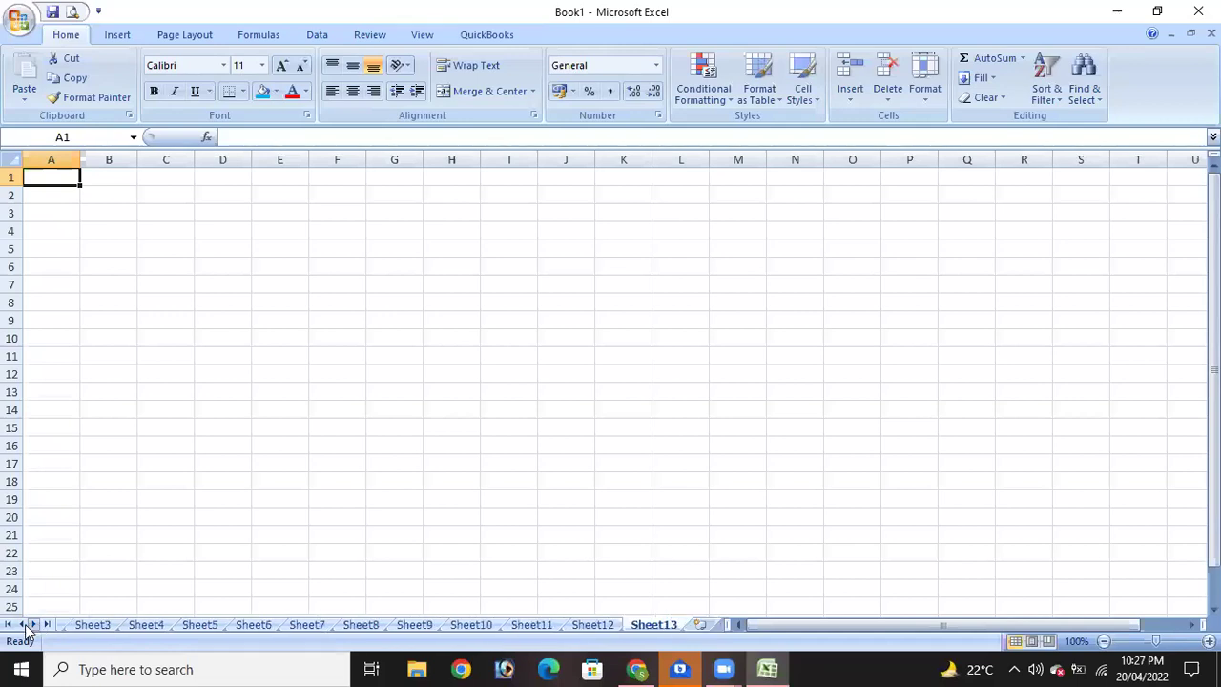
left_click(23, 626)
left_click(23, 626)
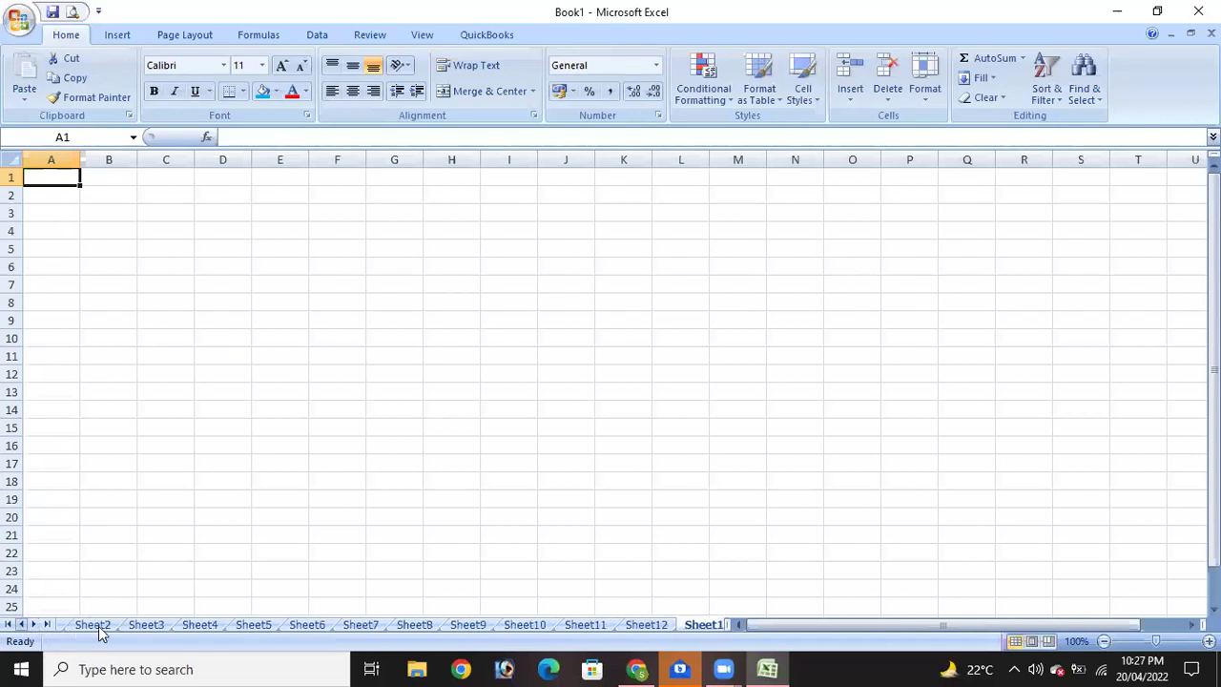
left_click(34, 626)
left_click(23, 626)
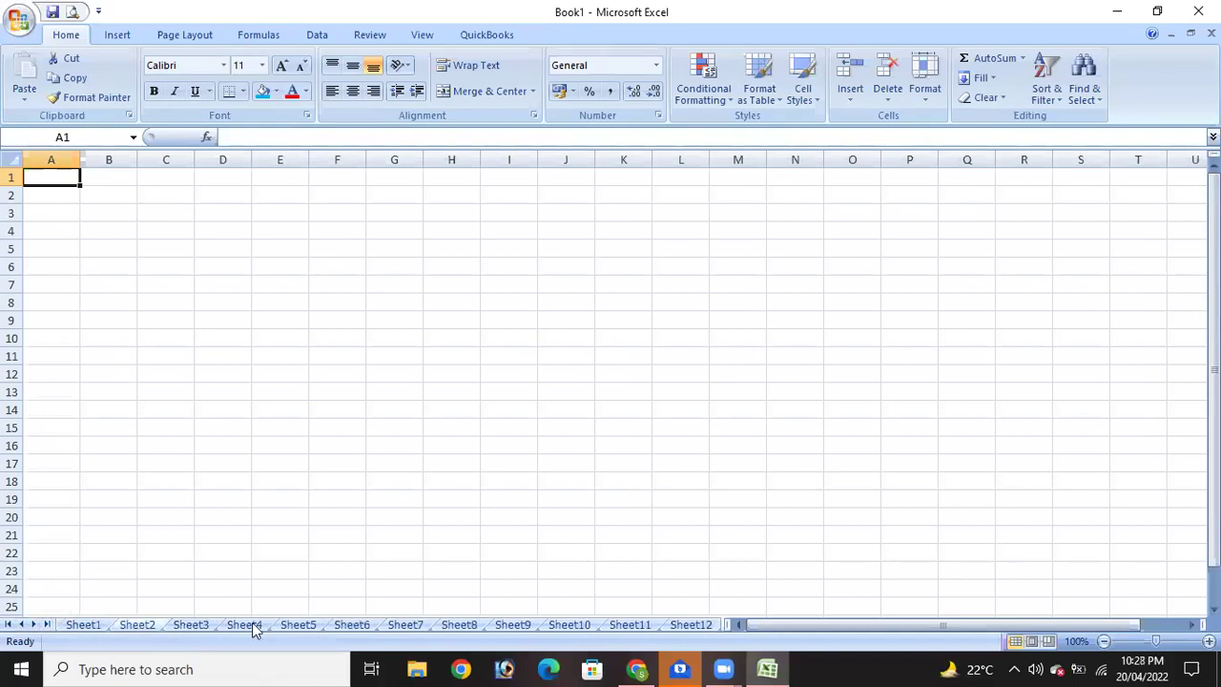
Scroll the blank worksheet across to start at column C and down to row 24 to view more cells.
left_click_drag(930, 632, 888, 625)
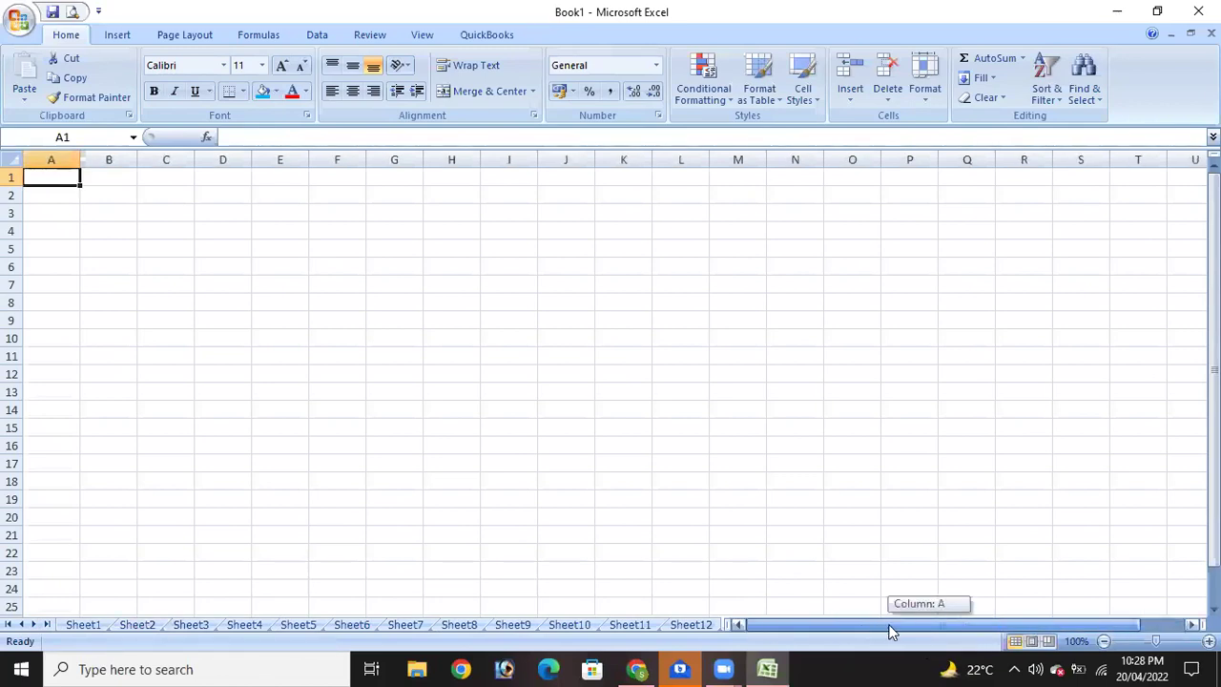
left_click_drag(965, 630, 997, 603)
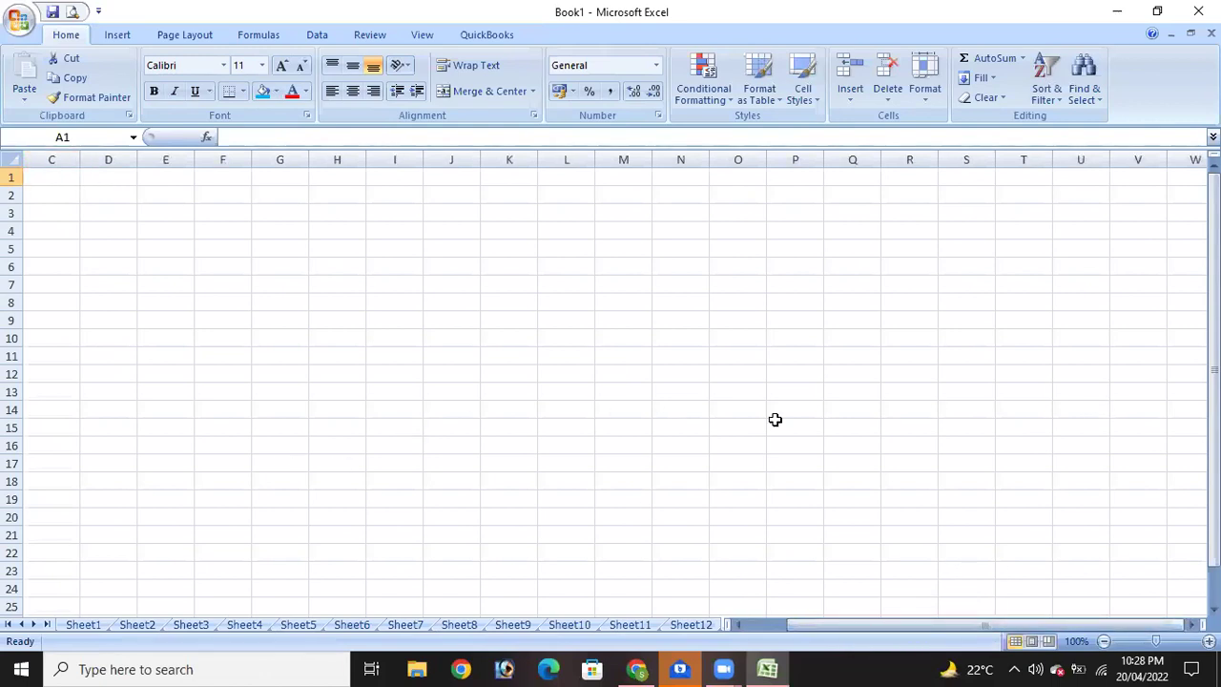
left_click(1214, 423)
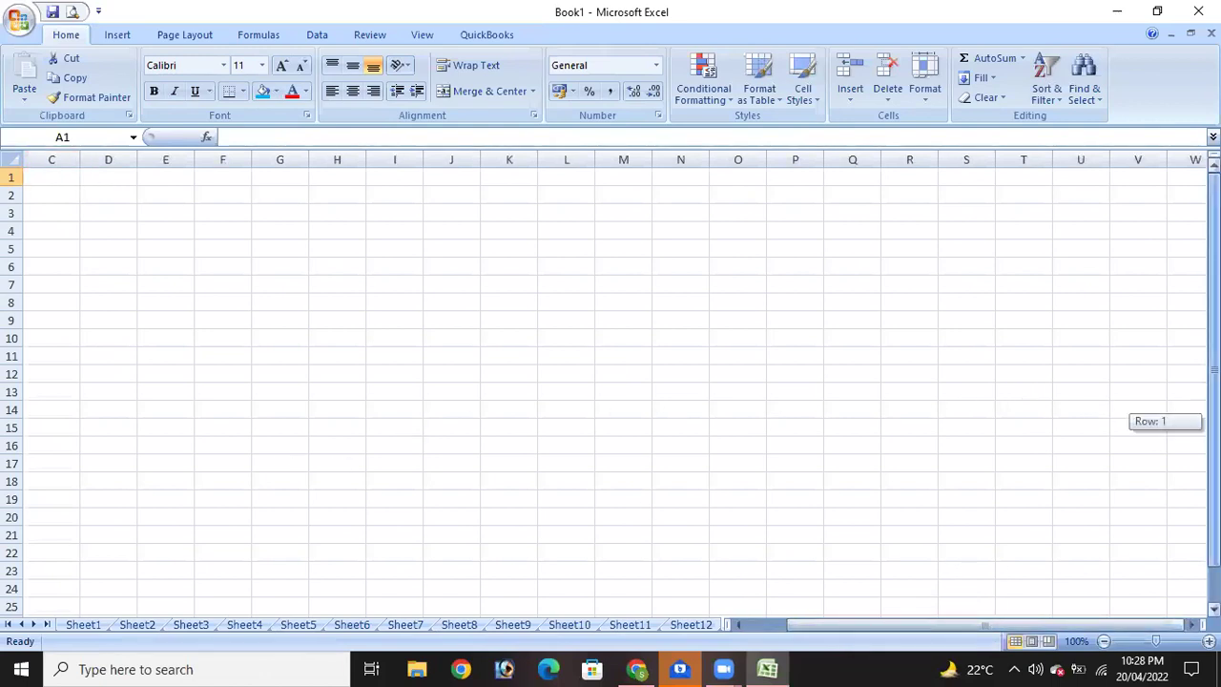
left_click(1213, 530)
mouse_move(1214, 530)
left_mouse_down()
mouse_move(1213, 566)
mouse_move(1214, 530)
left_mouse_up()
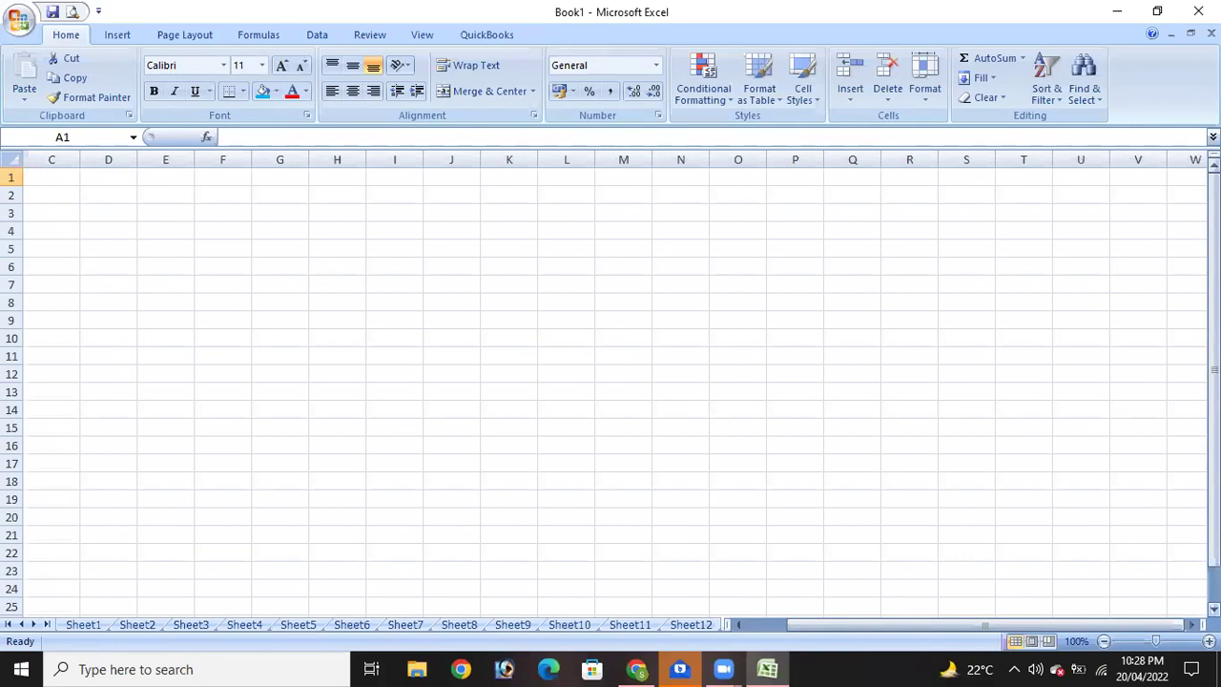
left_click(1214, 609)
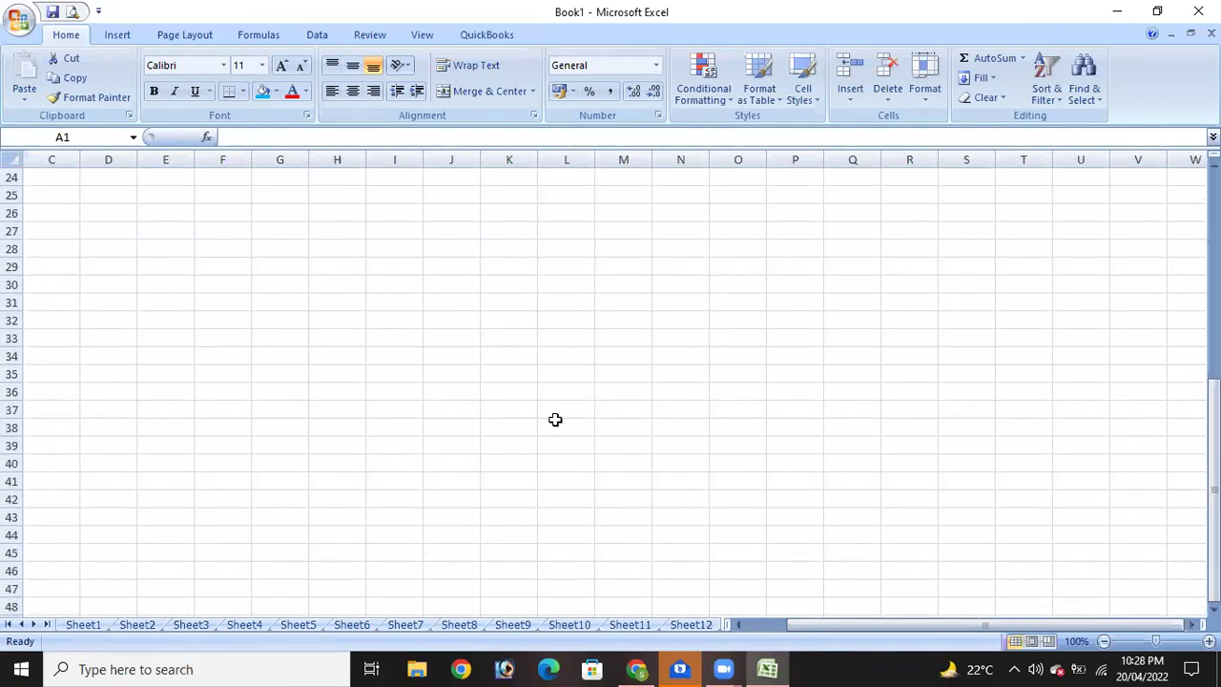
Select row 47 and scroll down past row 142 to examine how far the worksheet's rows continue.
left_click(7, 591)
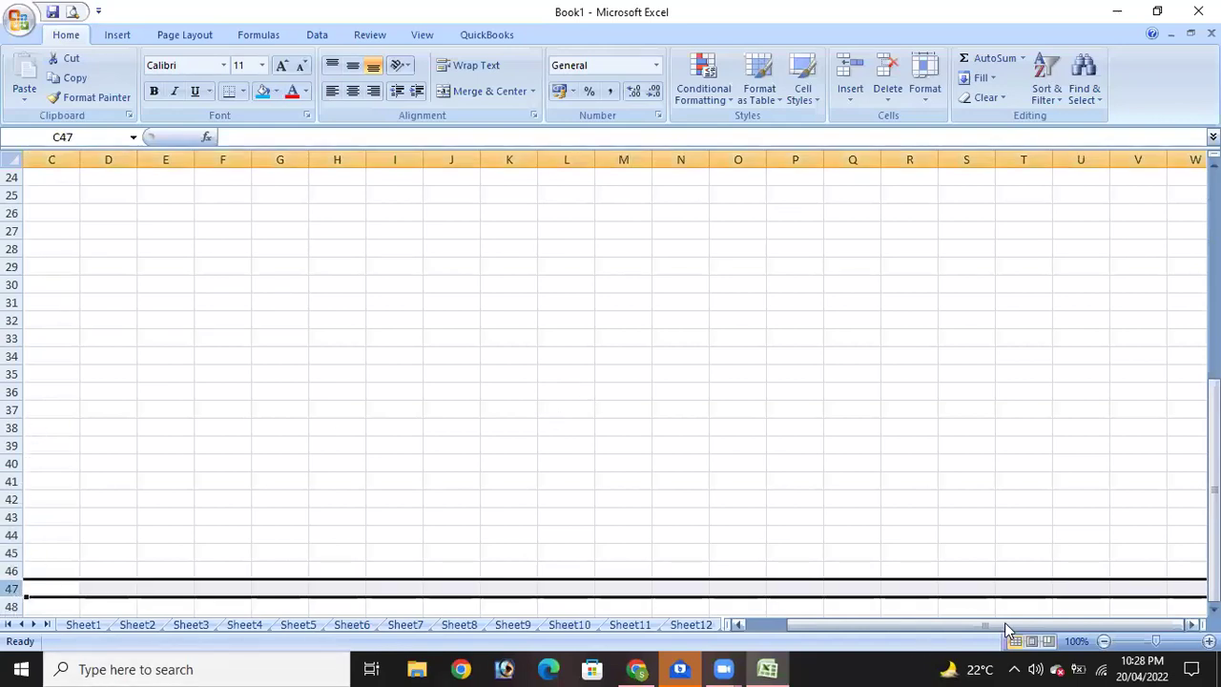
scroll(610, 382, "down", 1)
scroll(611, 394, "down", 3)
scroll(610, 381, "down", 5)
scroll(610, 382, "down", 3)
scroll(610, 382, "down", 4)
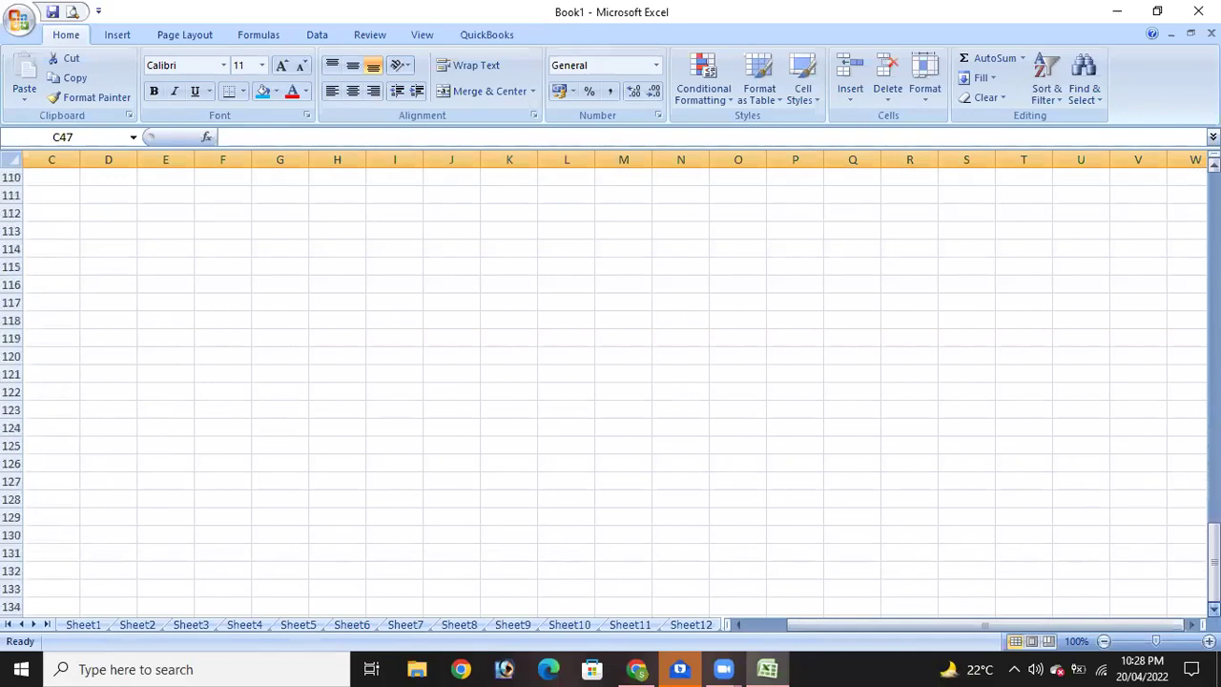
scroll(611, 381, "down", 1)
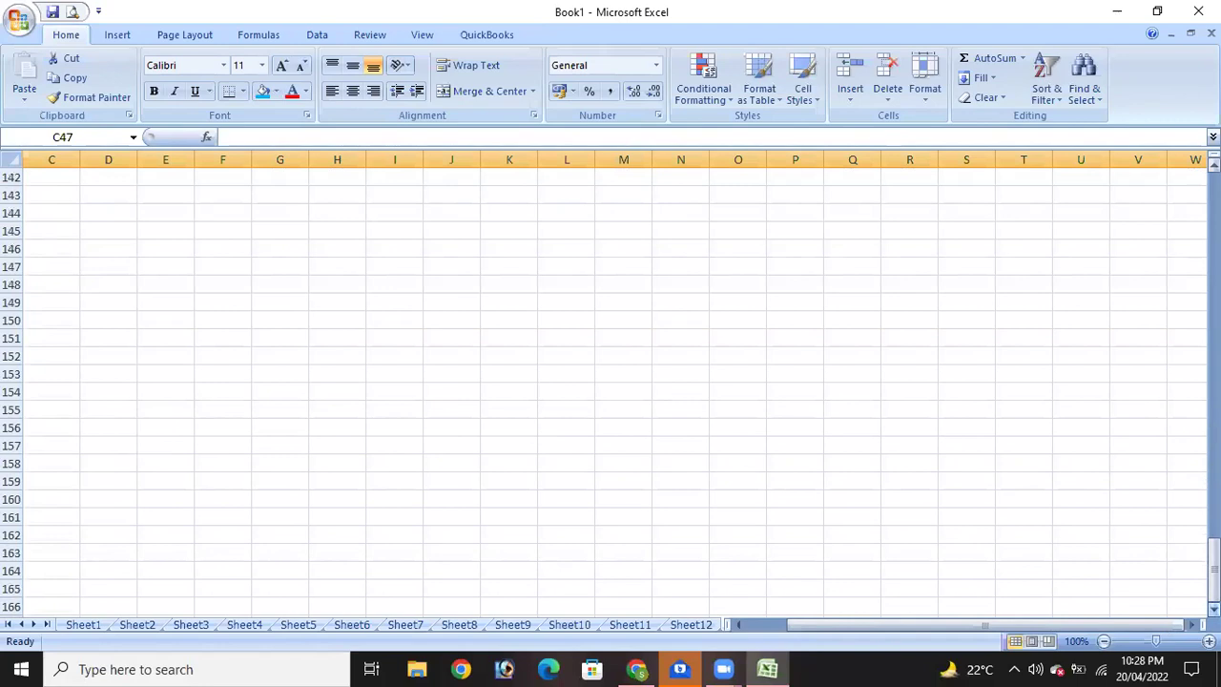
Examine how the worksheet's rows continue past row 216, then return to row 1.
scroll(610, 382, "down", 1)
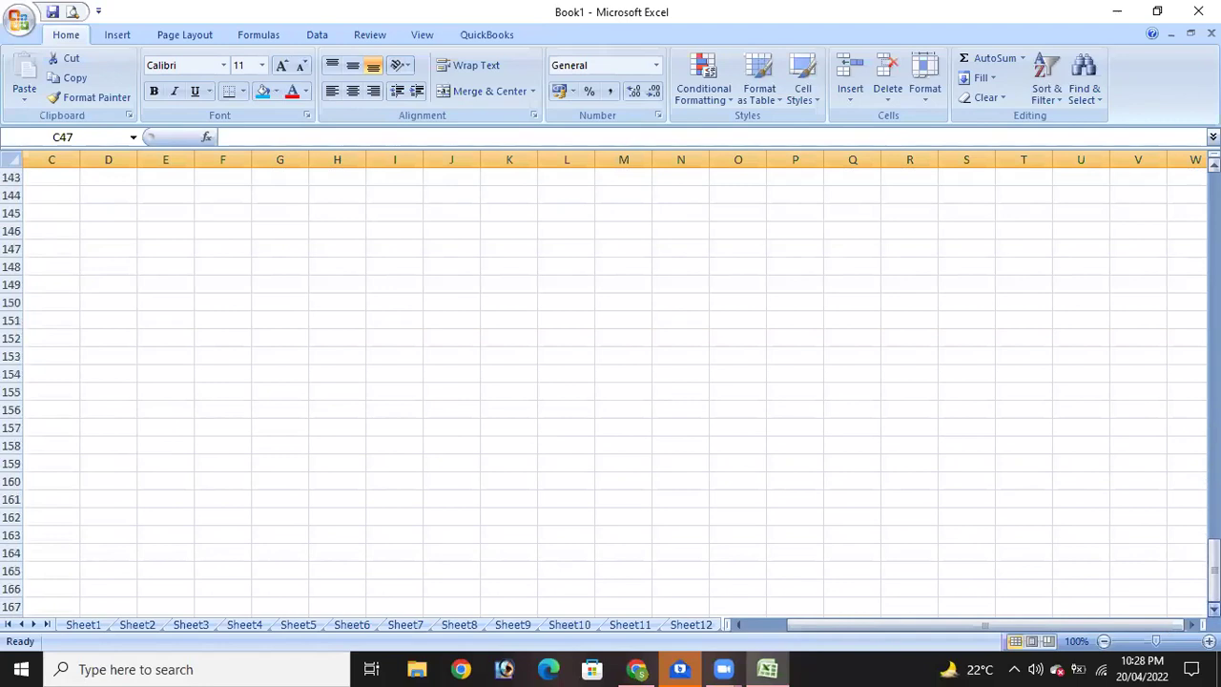
scroll(611, 381, "down", 7)
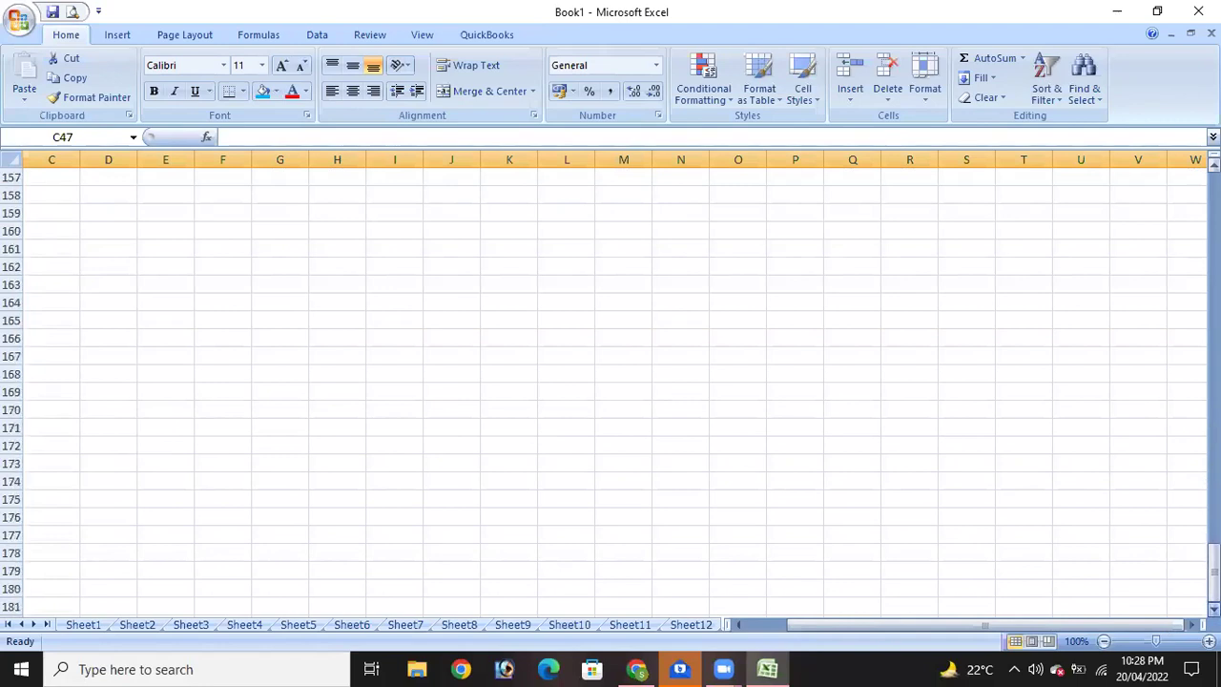
scroll(610, 381, "down", 7)
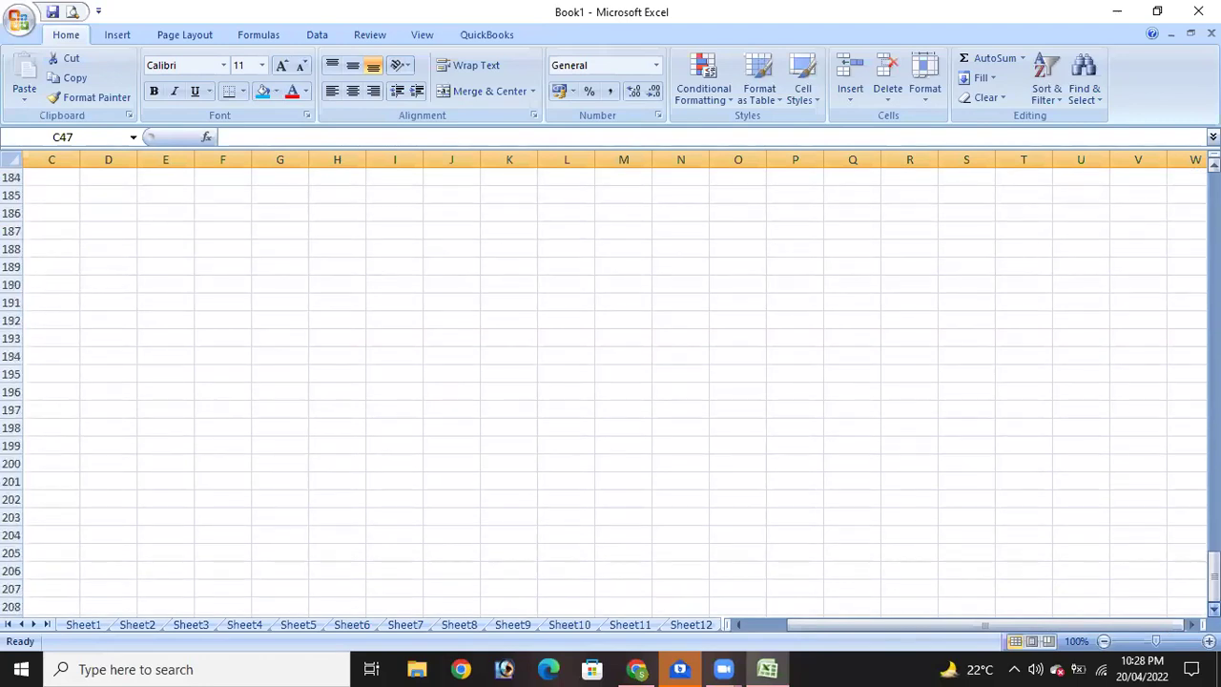
scroll(611, 382, "down", 2)
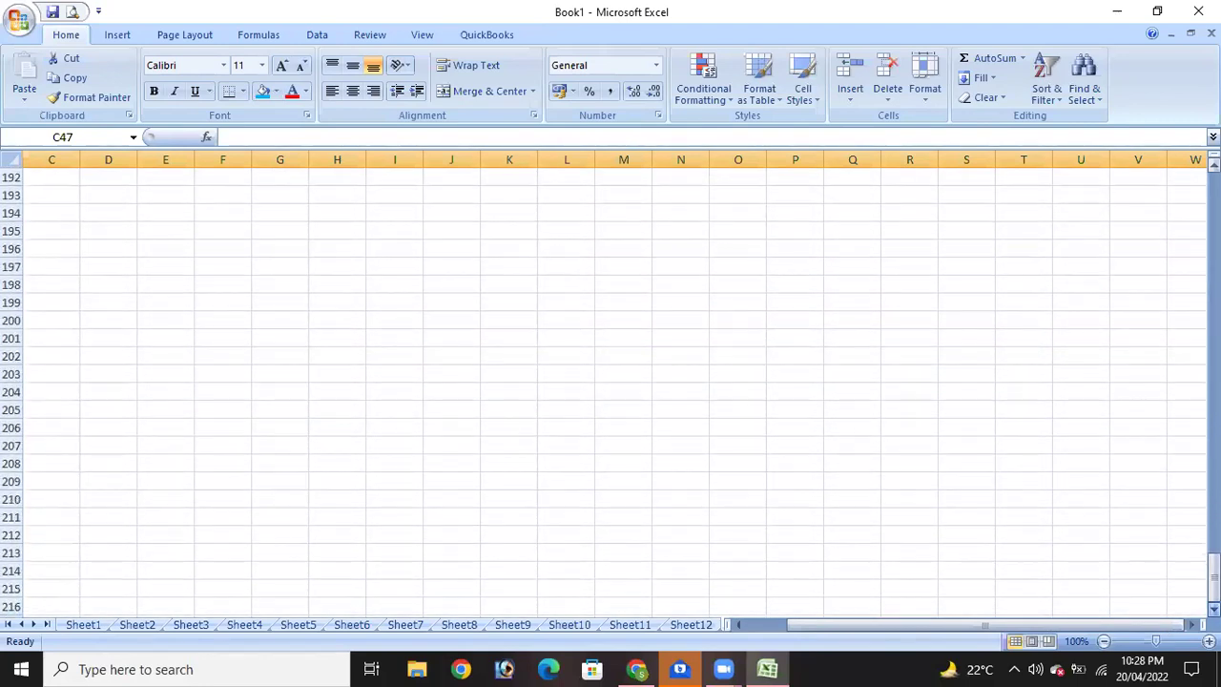
left_click_drag(1214, 578, 1215, 177)
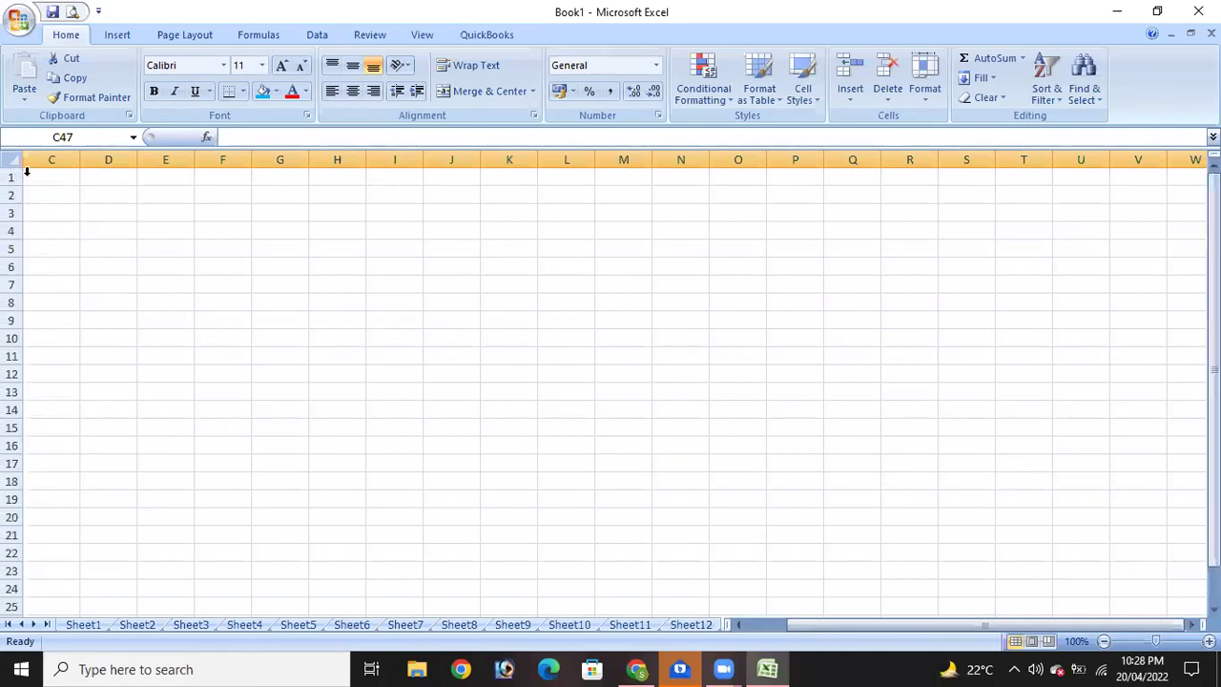
Select cell C1, then select the whole of column A.
left_click(33, 174)
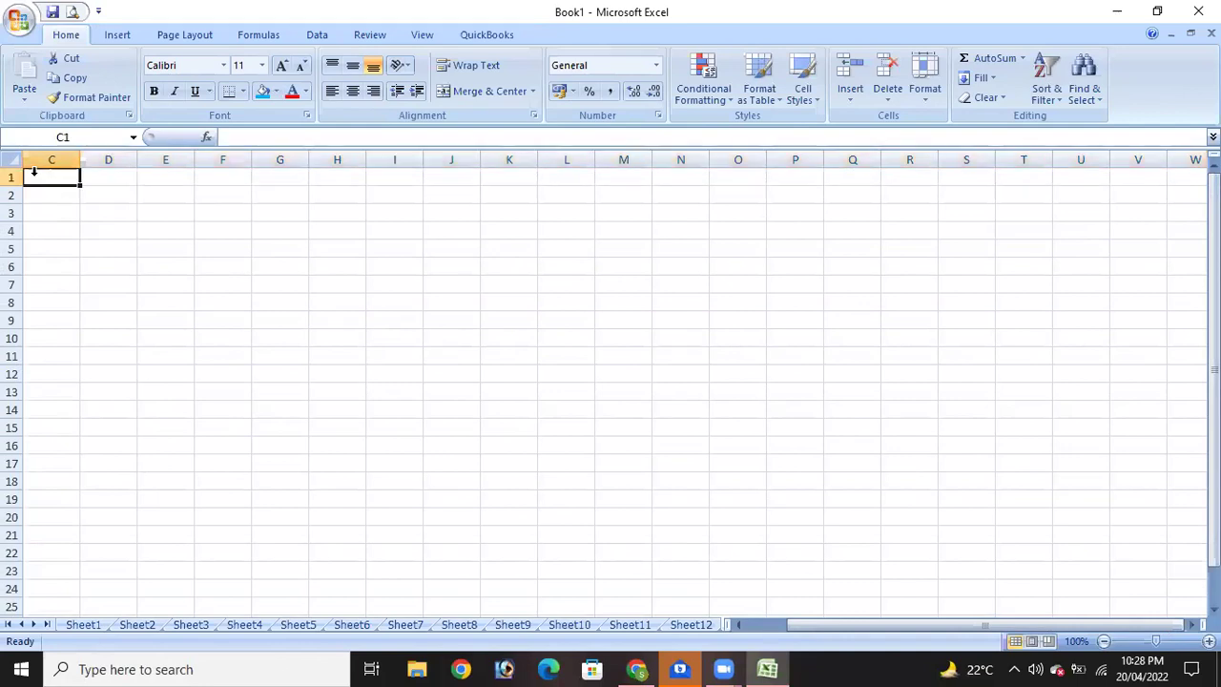
left_click_drag(999, 625, 50, 160)
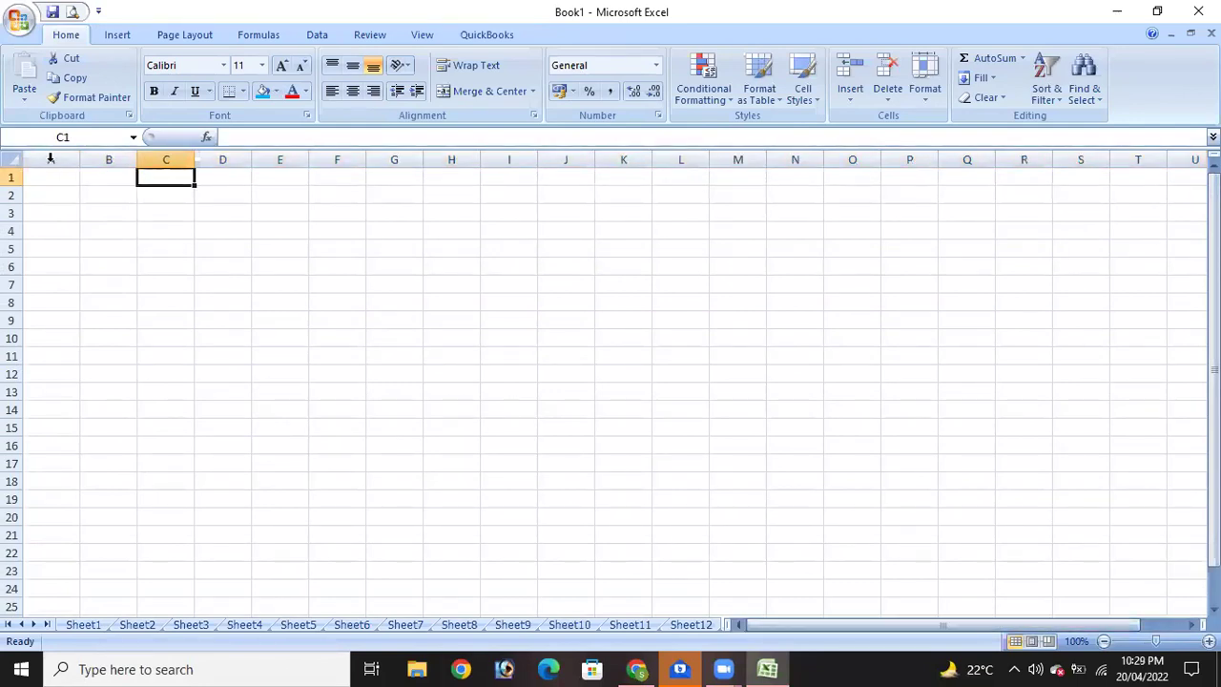
left_click(51, 159)
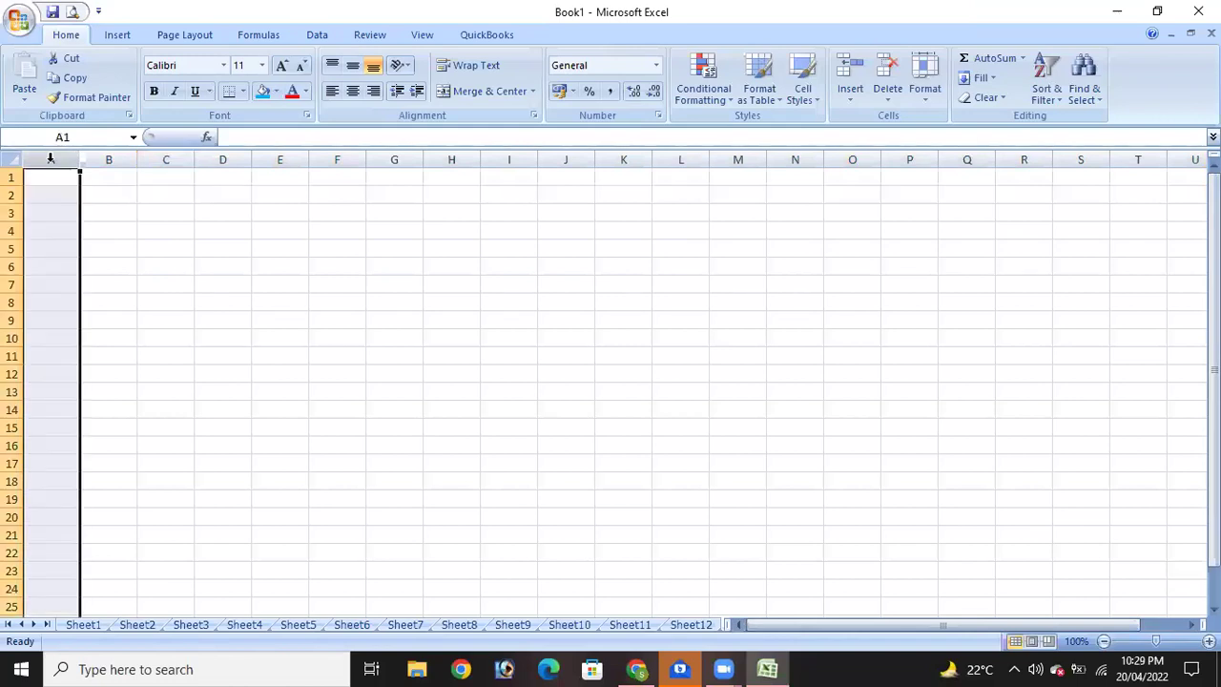
Select column Z and fill it with light blue to mark the last single-letter column.
left_click_drag(955, 621, 47, 172)
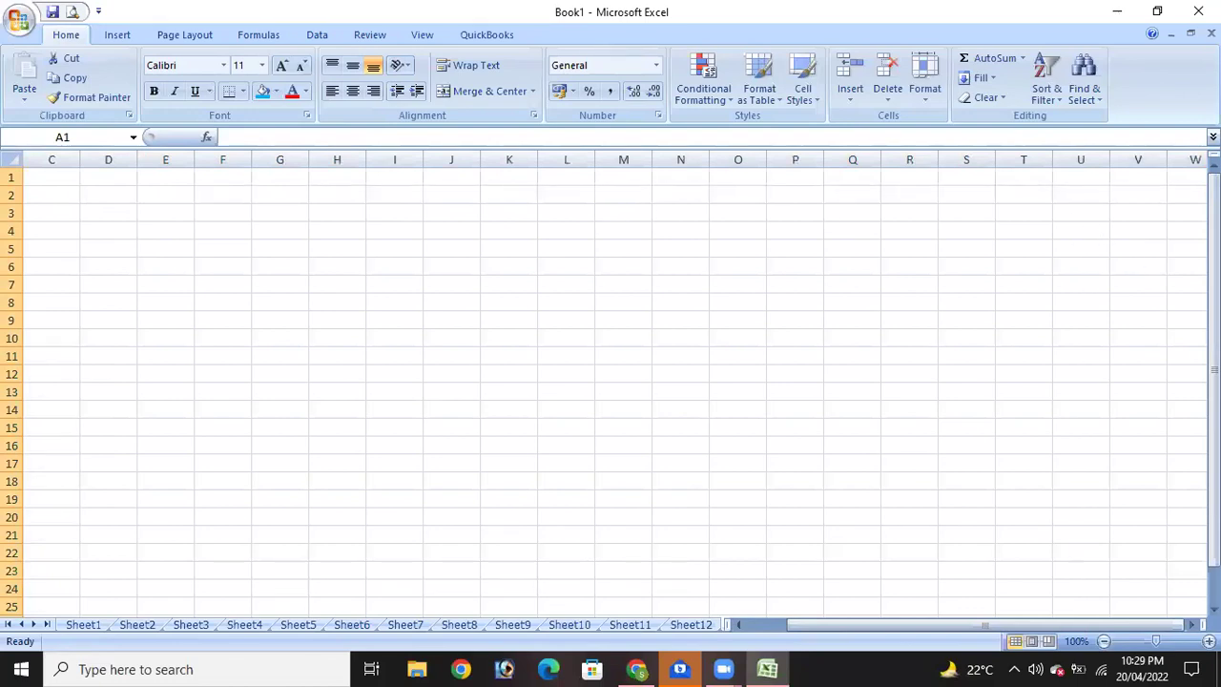
left_click(1190, 624)
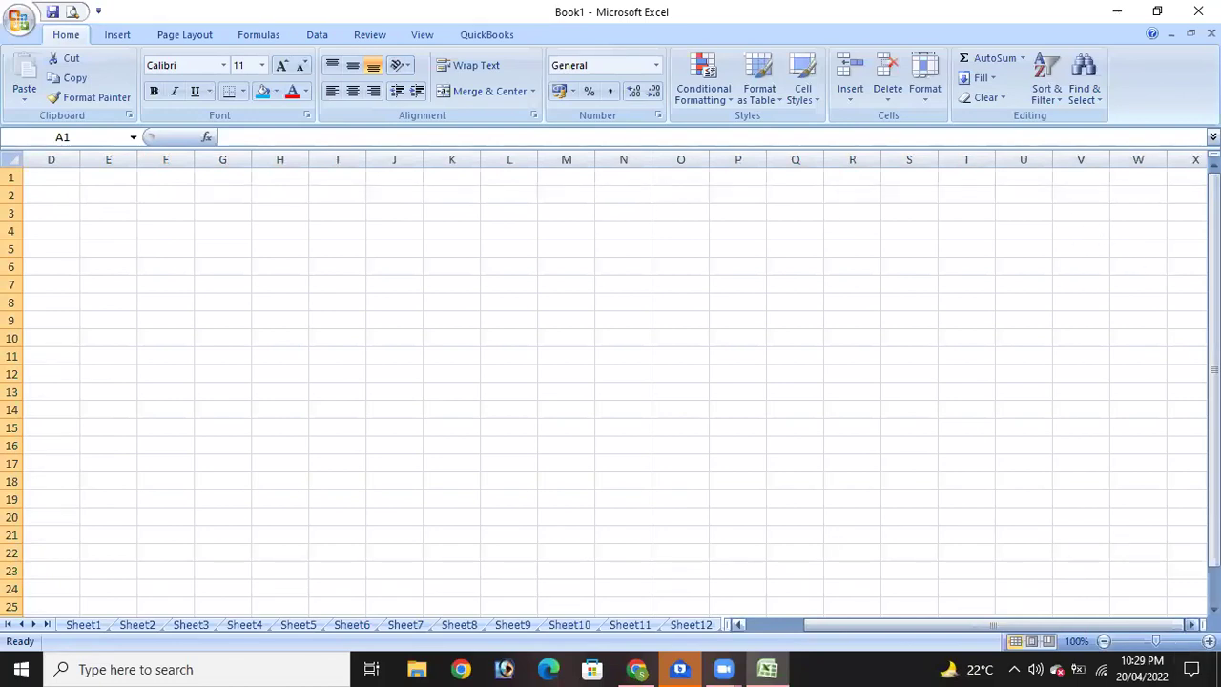
left_click(1191, 624)
left_click(1190, 624)
left_click(1190, 624)
left_click(1191, 624)
left_click(1191, 624)
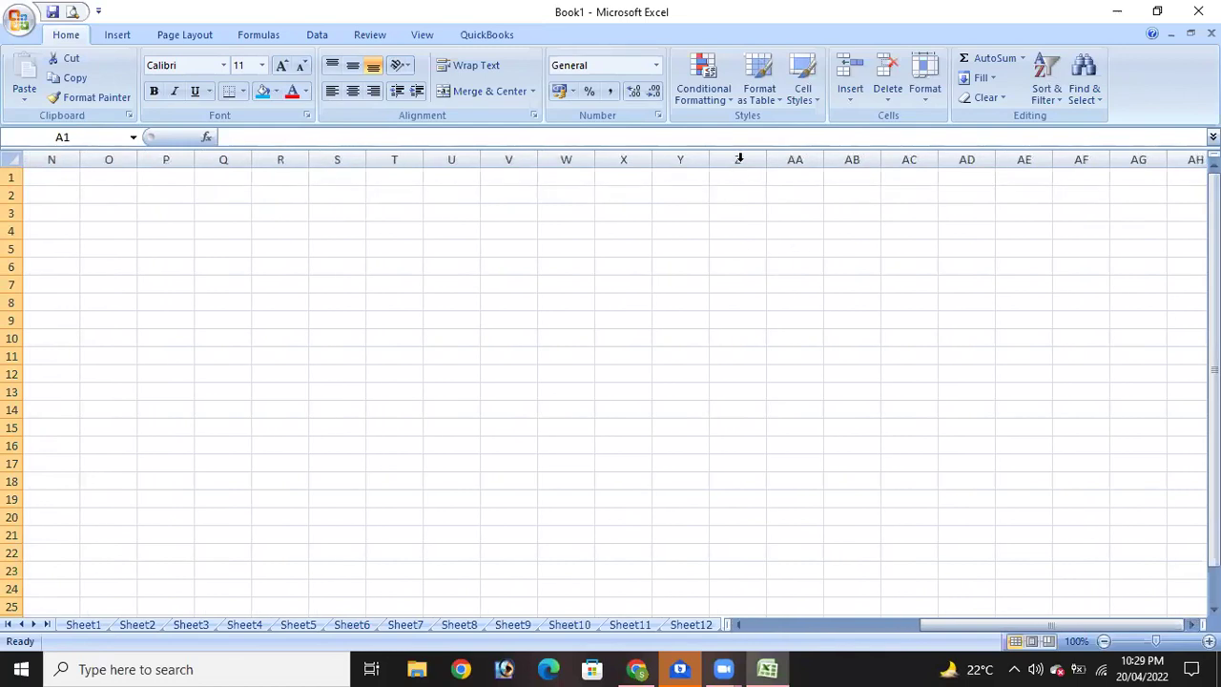
left_click(264, 95)
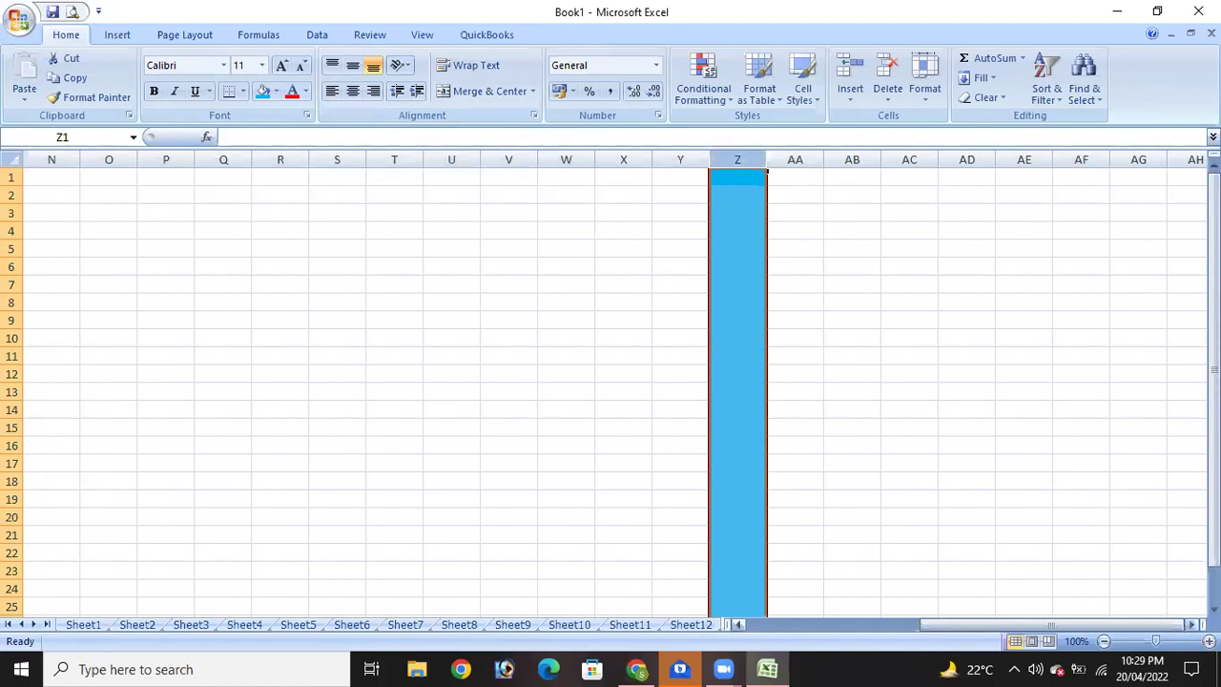
Examine the double-letter columns from AA through BO, then return to column A.
left_click(1191, 625)
left_click(1192, 625)
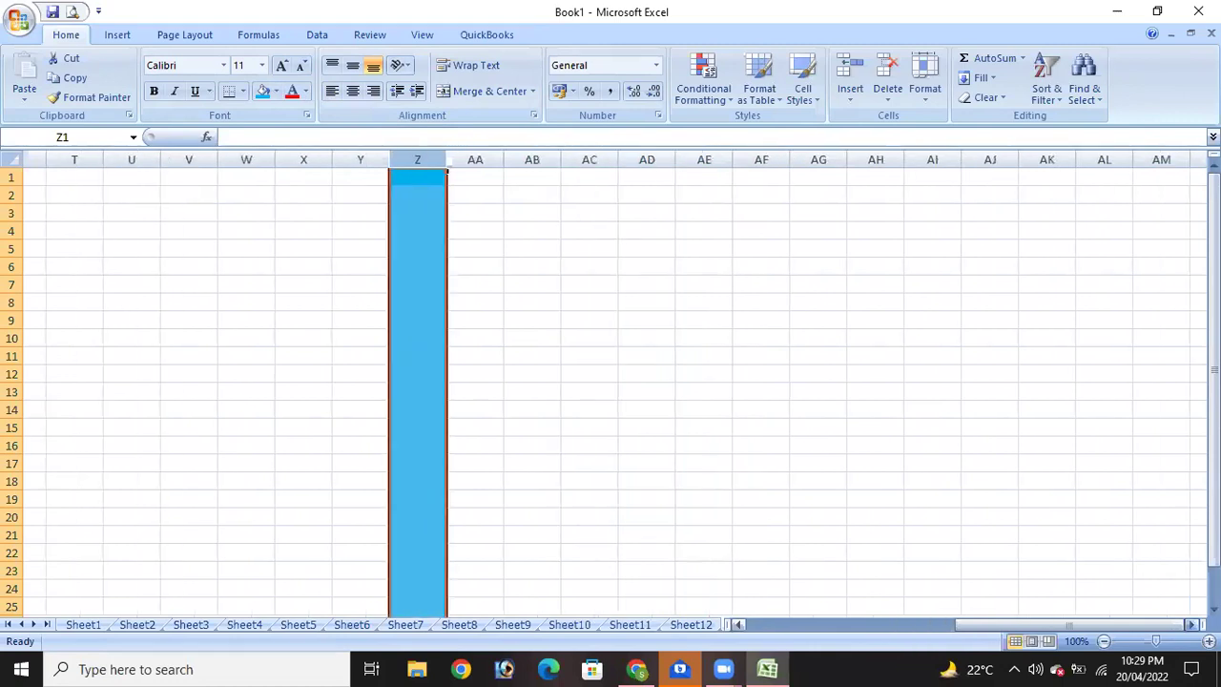
left_click(1192, 625)
left_click(1192, 625)
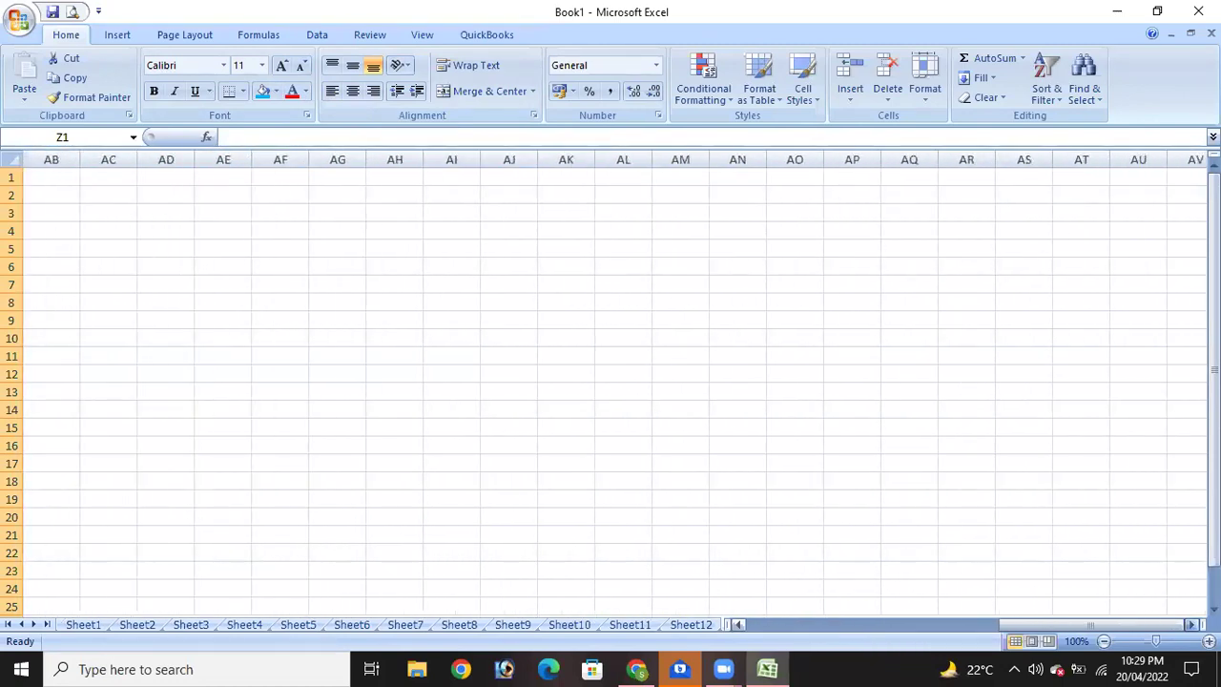
left_click(1192, 625)
left_click(1191, 624)
left_click(1191, 625)
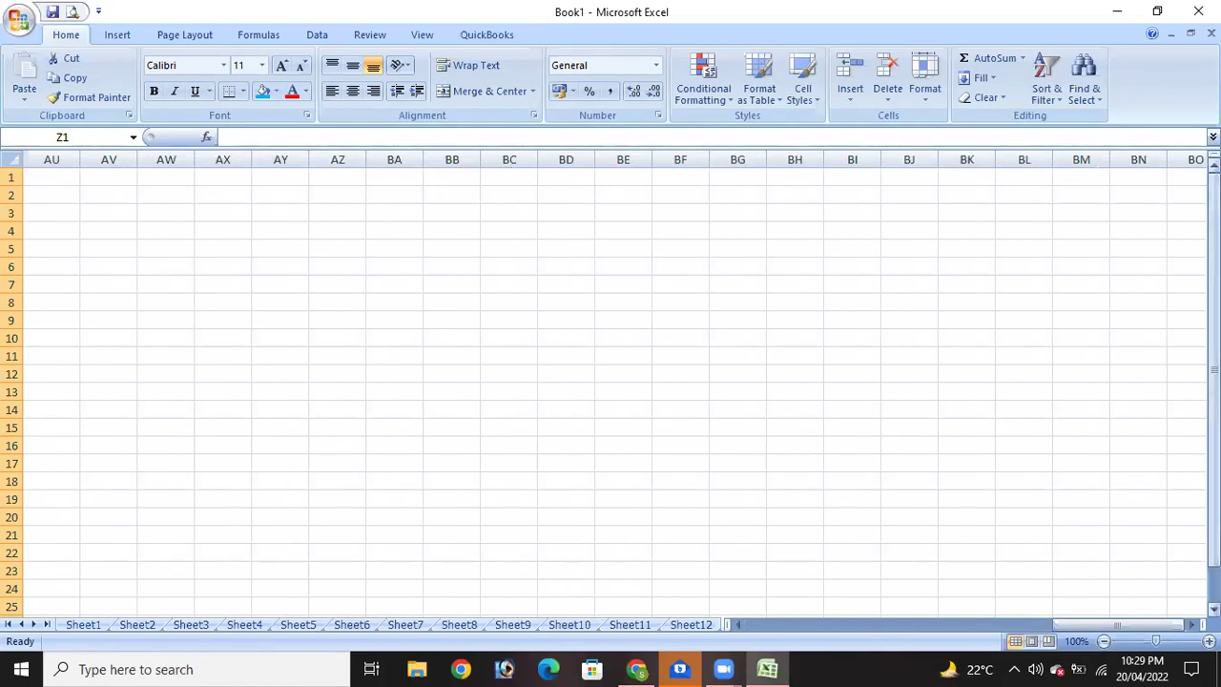
left_click_drag(1097, 627, 764, 637)
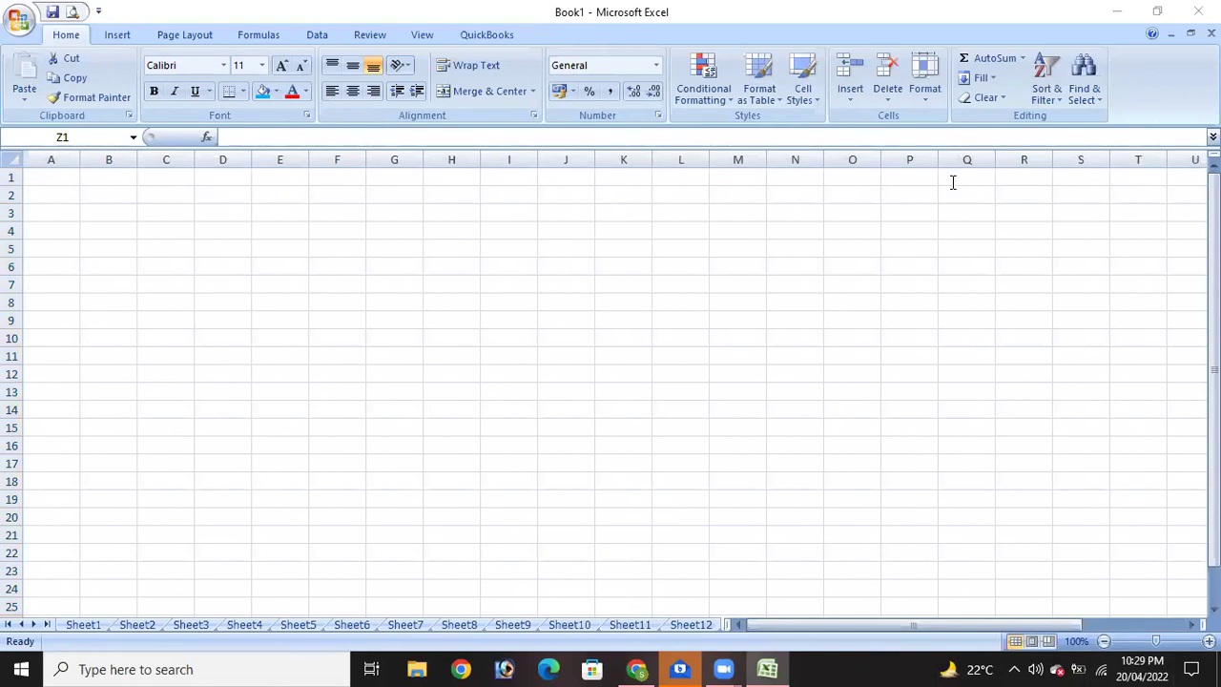
Look through the ribbon's Home, Insert, Page Layout, Formulas, Data and Review command sets in order.
left_click(87, 36)
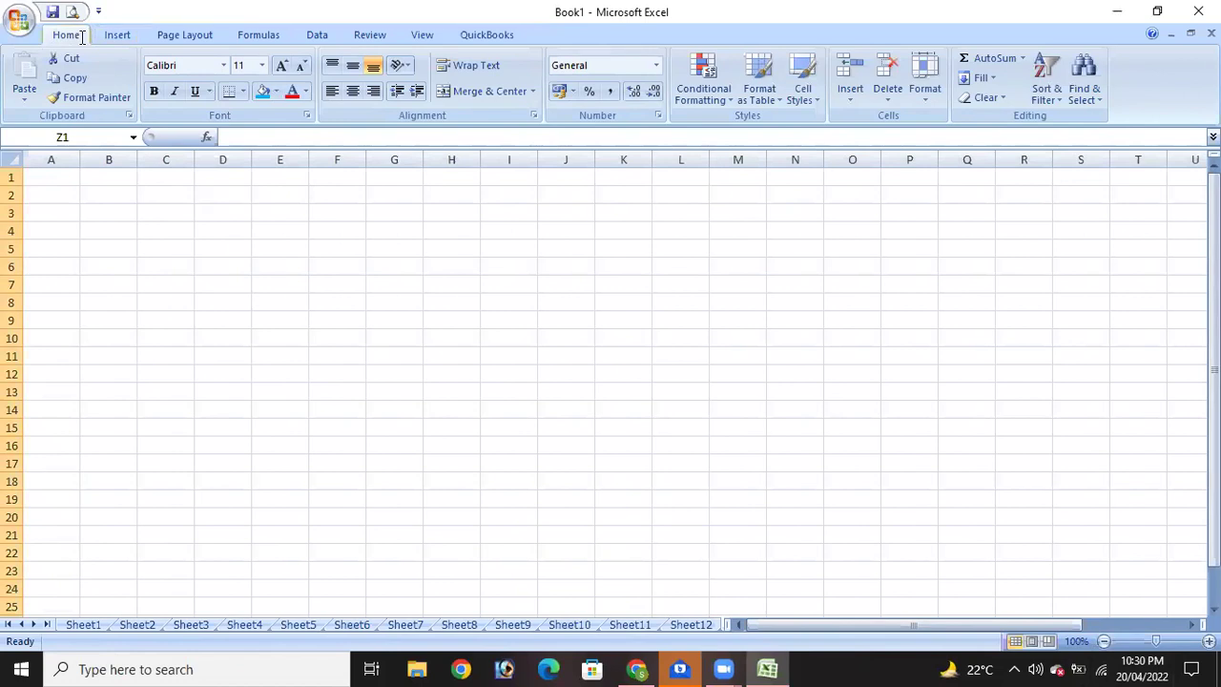
left_click(117, 35)
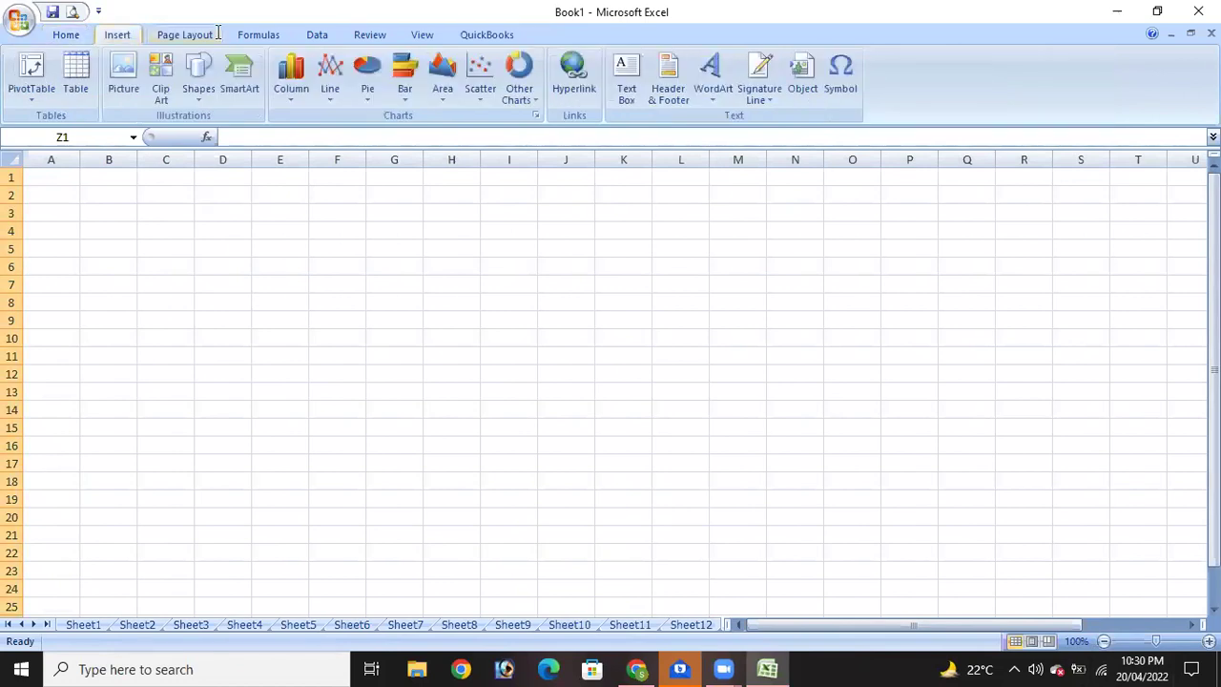
left_click(185, 36)
left_click(259, 35)
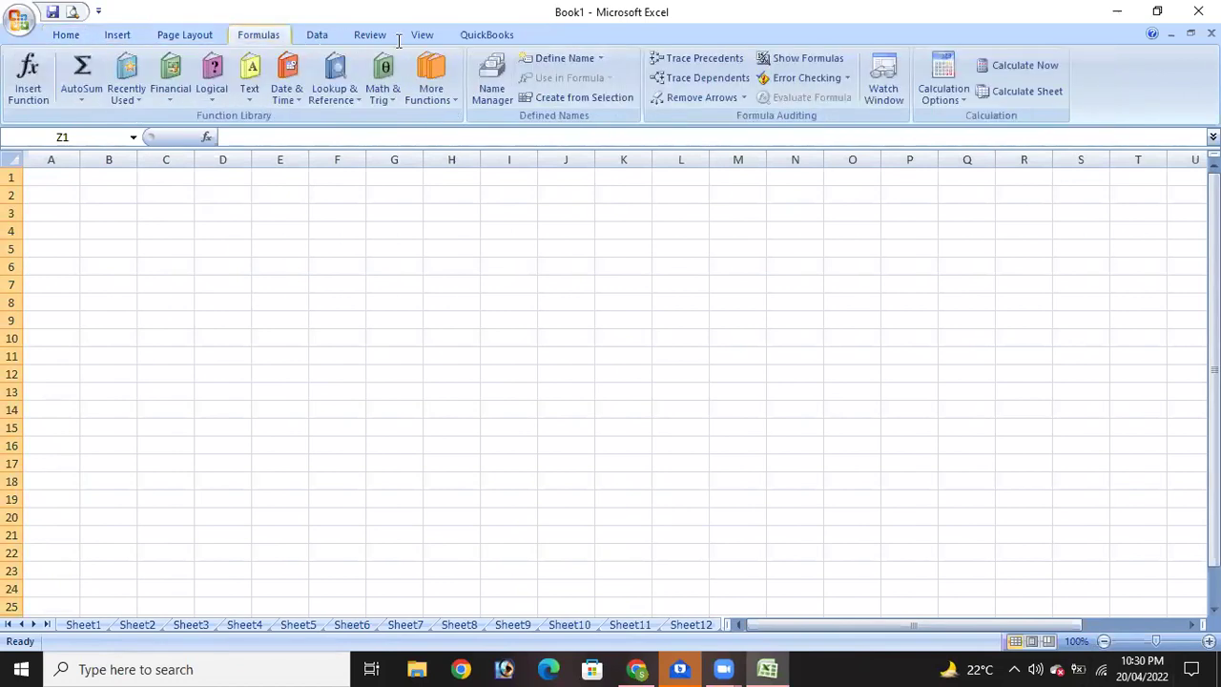
scroll(399, 38, "down", 3)
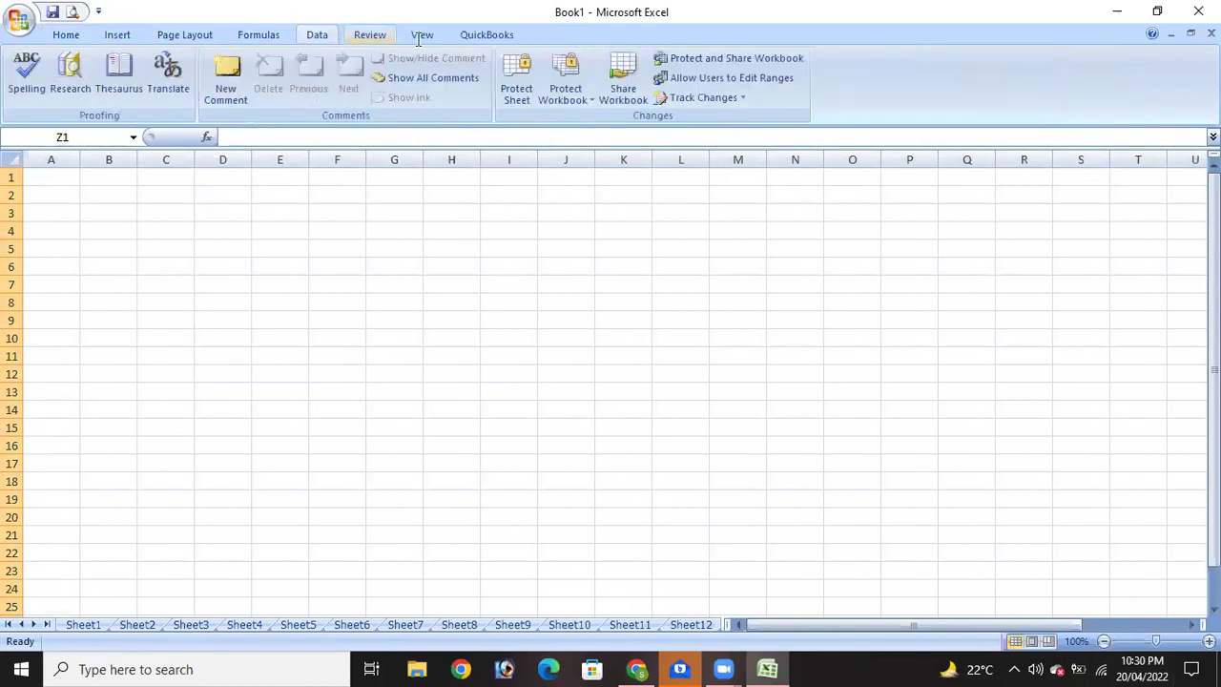
Minimize the ribbon and restore it to its full display.
right_click(471, 35)
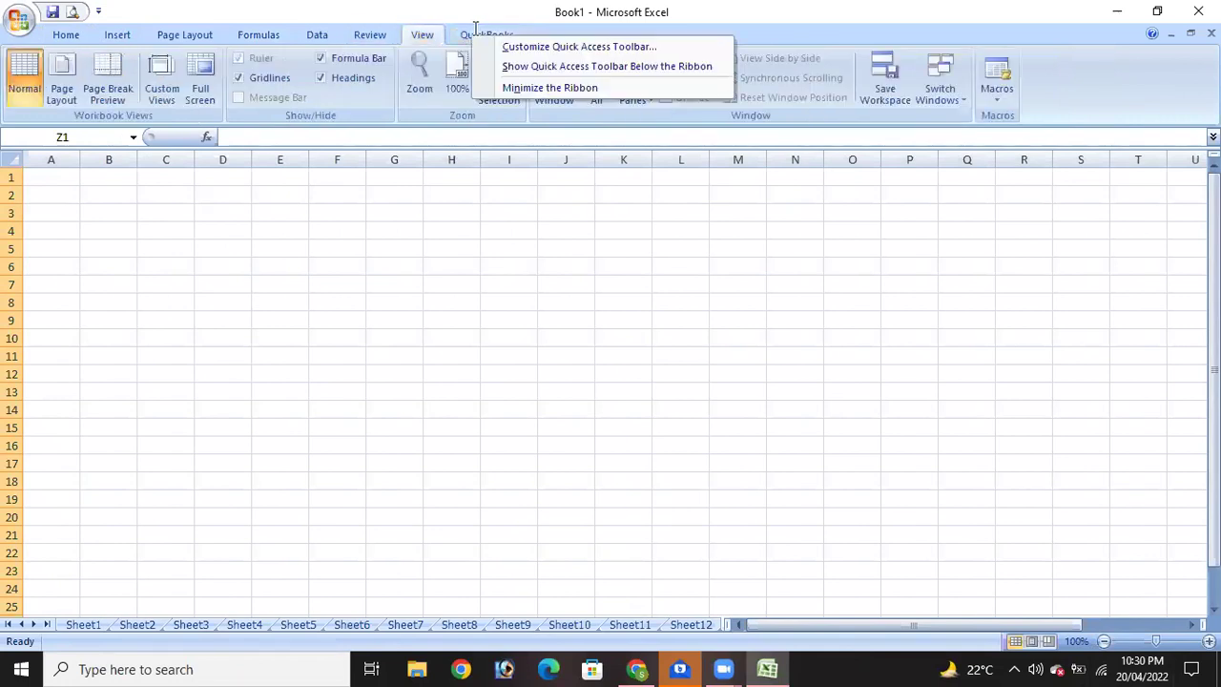
left_click(512, 86)
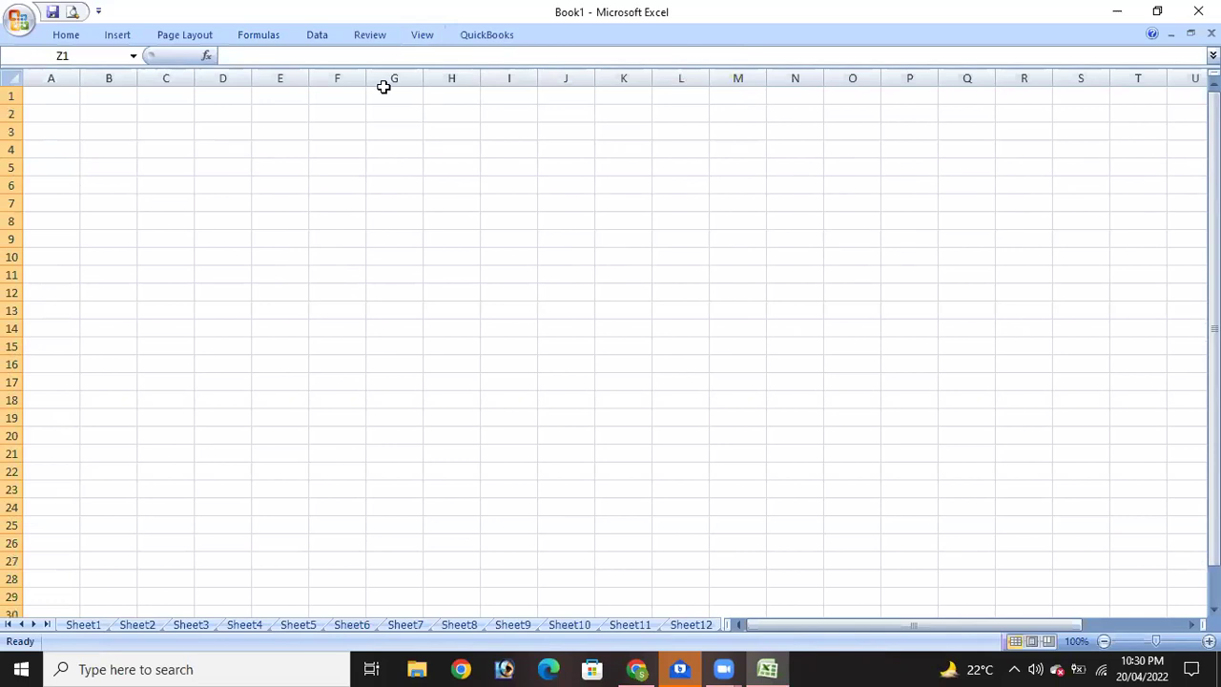
right_click(431, 33)
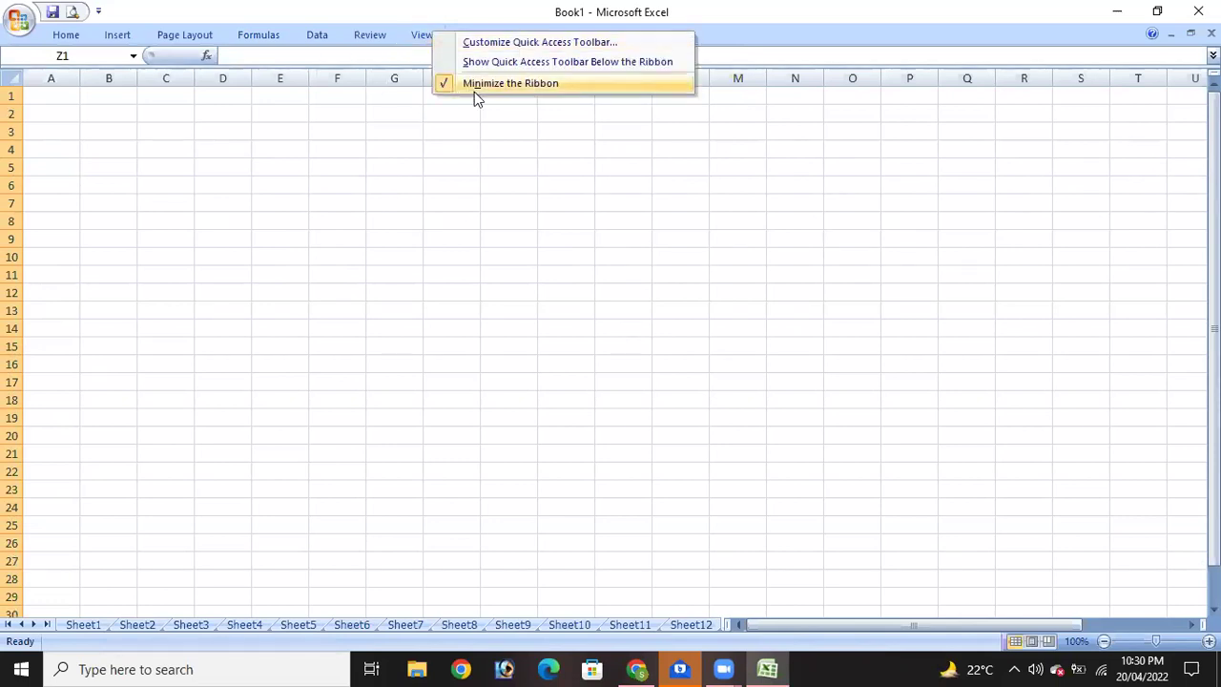
left_click(481, 88)
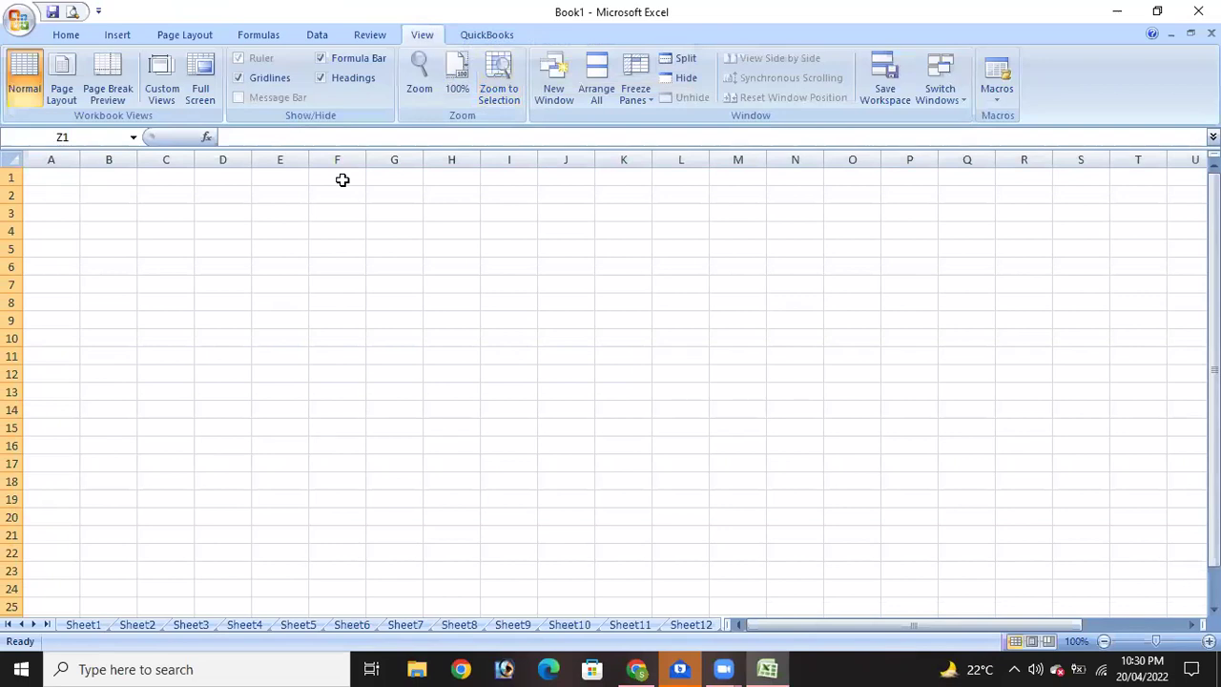
Go back through the ribbon's command sets from View to Home and examine the Home command groups.
scroll(183, 45, "up", 6)
left_click(108, 33)
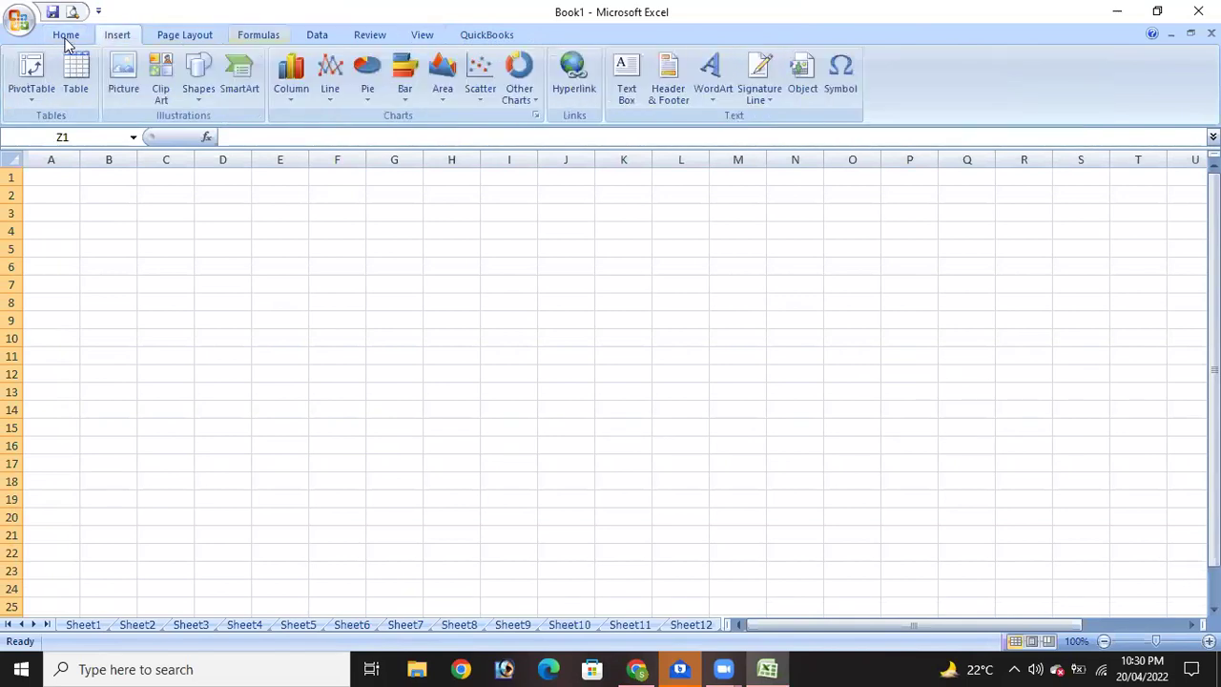
left_click(258, 35)
scroll(722, 84, "up", 3)
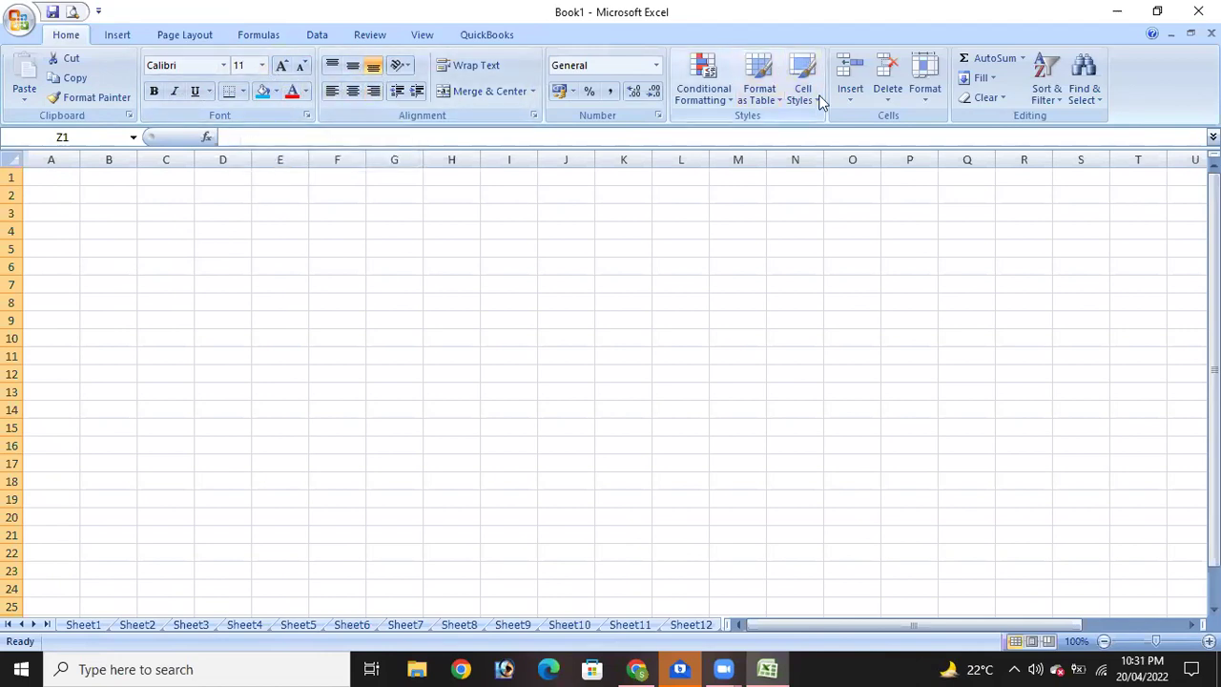
Examine the ribbon's command groups in order from Insert through Page Layout, Formulas, Data, Review, View and QuickBooks.
left_click(111, 36)
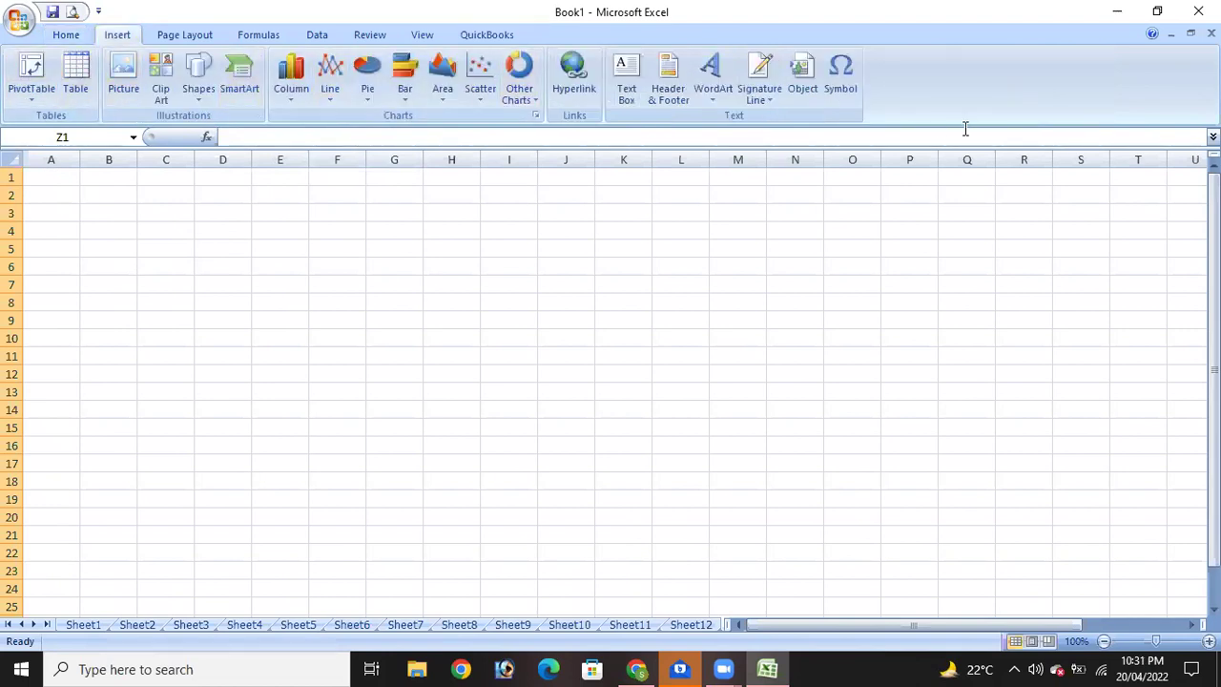
left_click(168, 41)
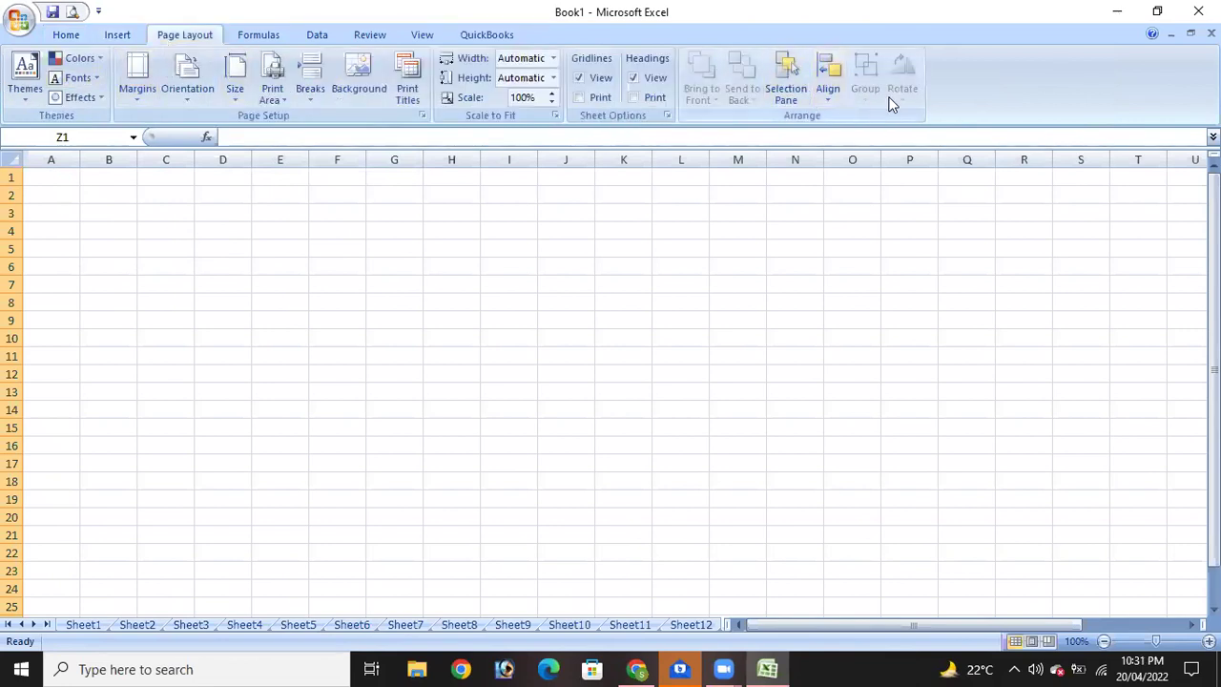
left_click(265, 38)
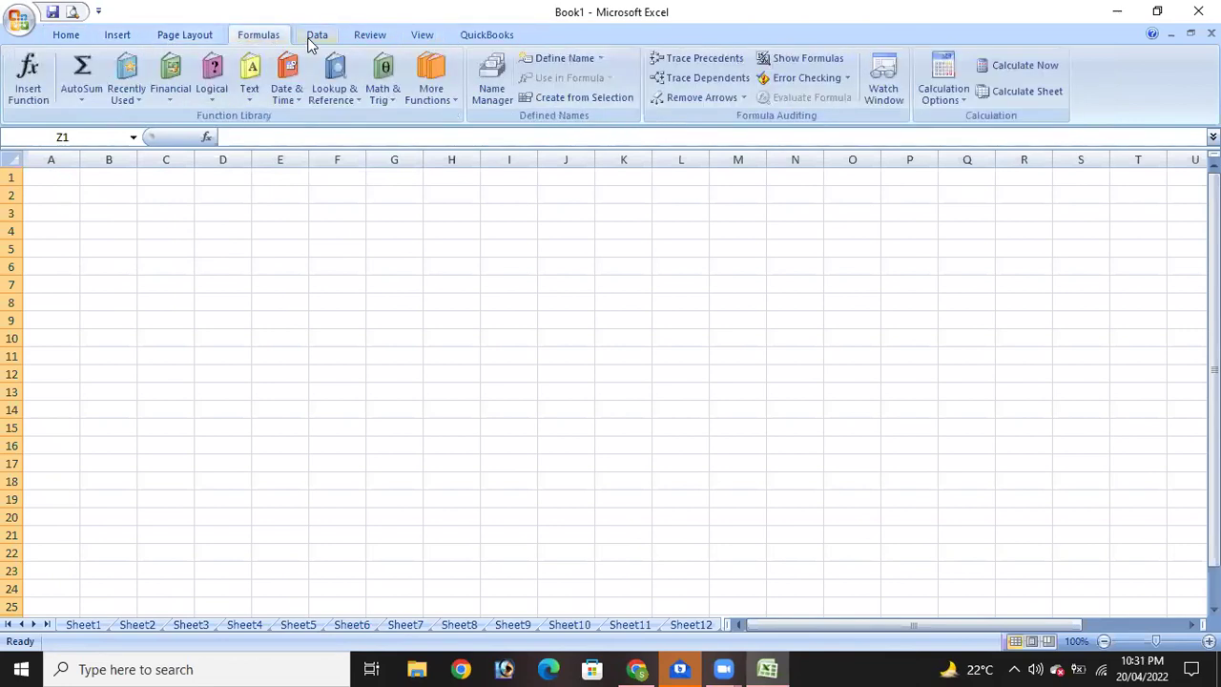
left_click(315, 38)
left_click(369, 36)
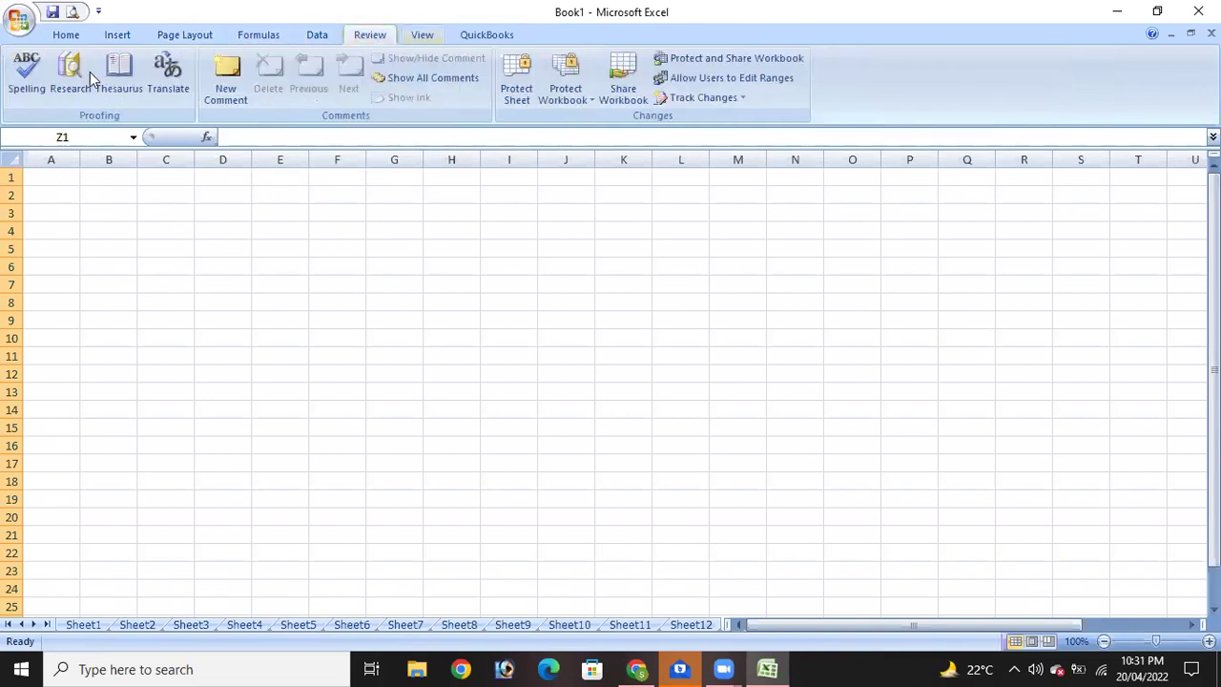
left_click(422, 35)
left_click(480, 38)
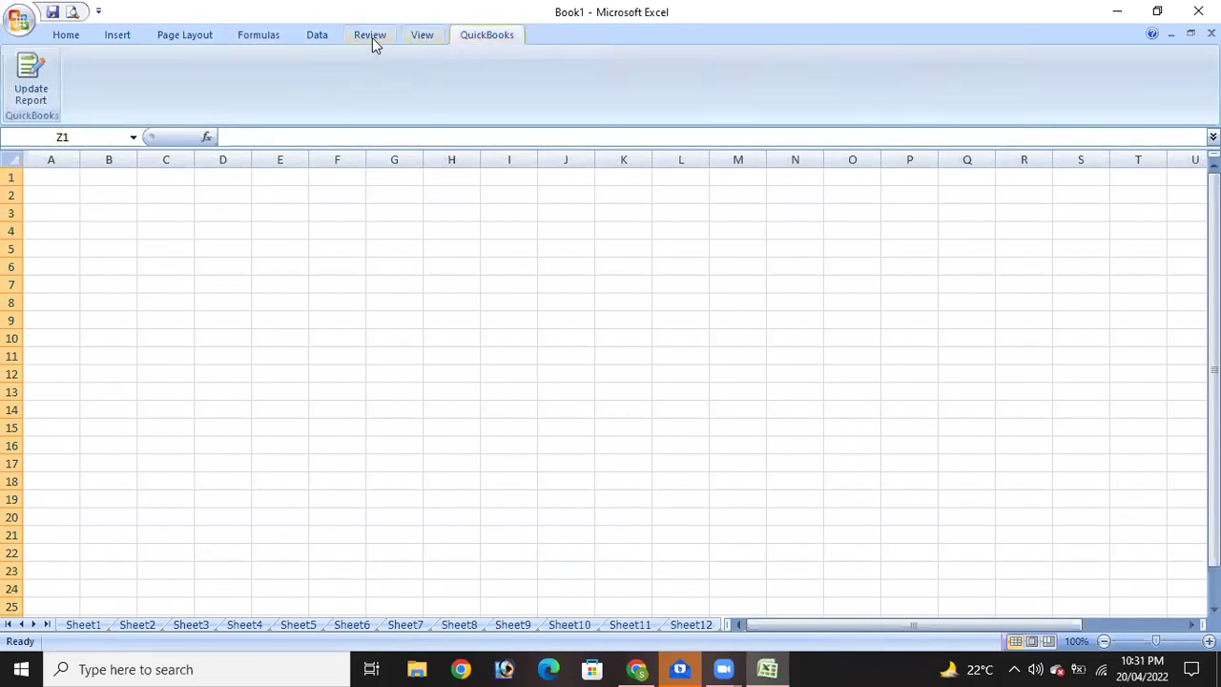
Review the ribbon's command sets in reverse order from Review back to Home.
left_click(369, 35)
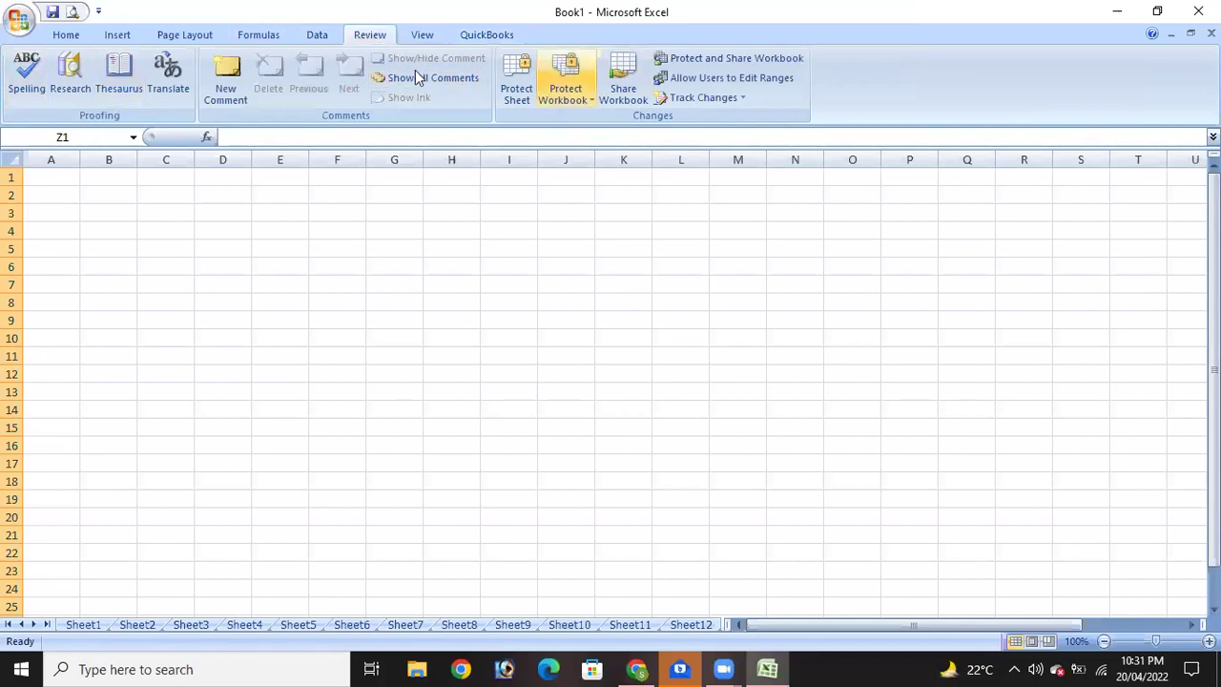
left_click(322, 39)
left_click(258, 38)
left_click(194, 39)
left_click(128, 37)
left_click(66, 37)
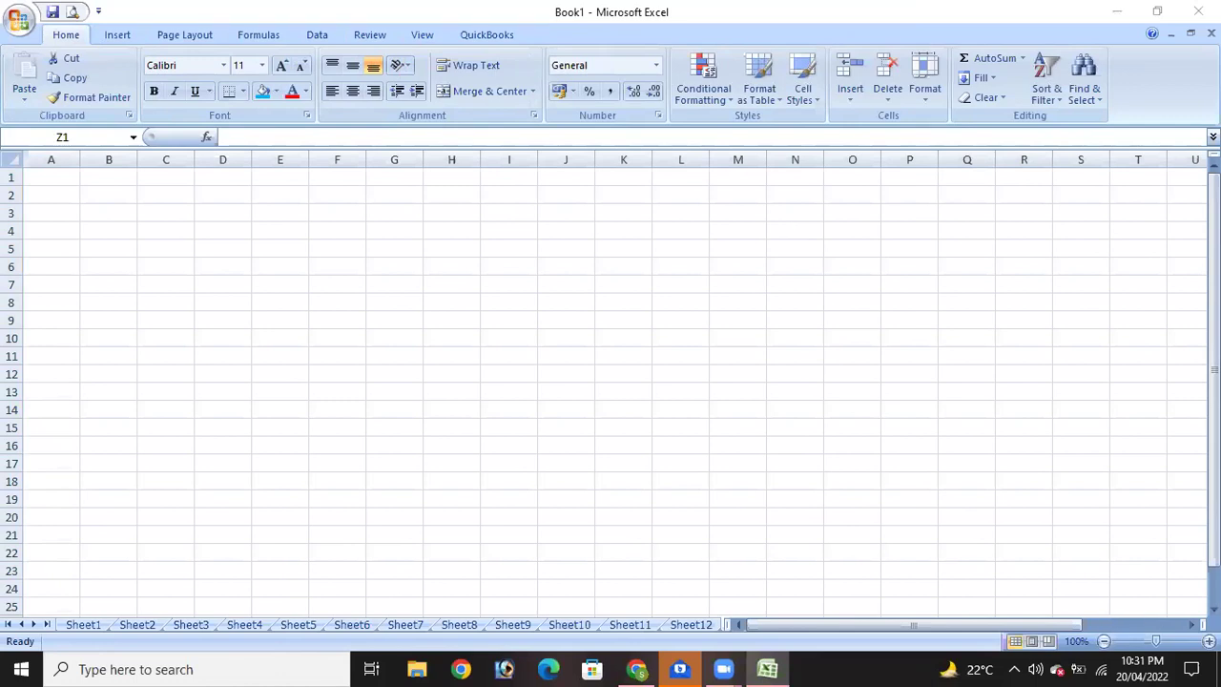
left_click(1010, 621)
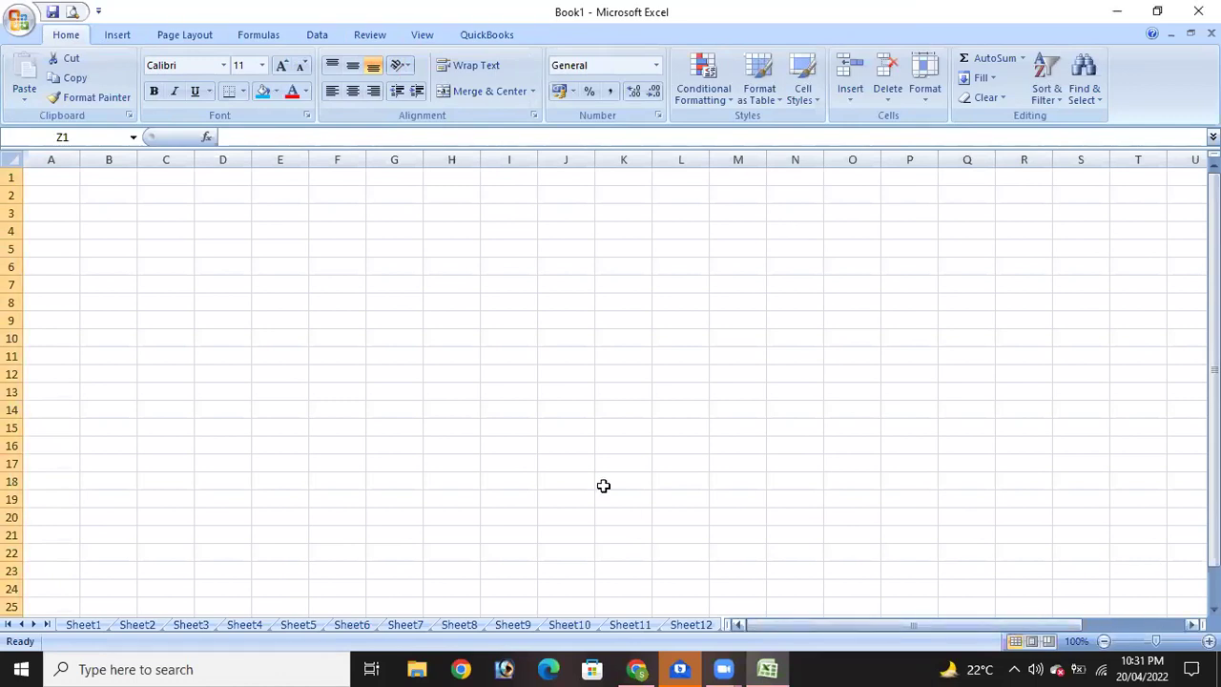
left_click(332, 88)
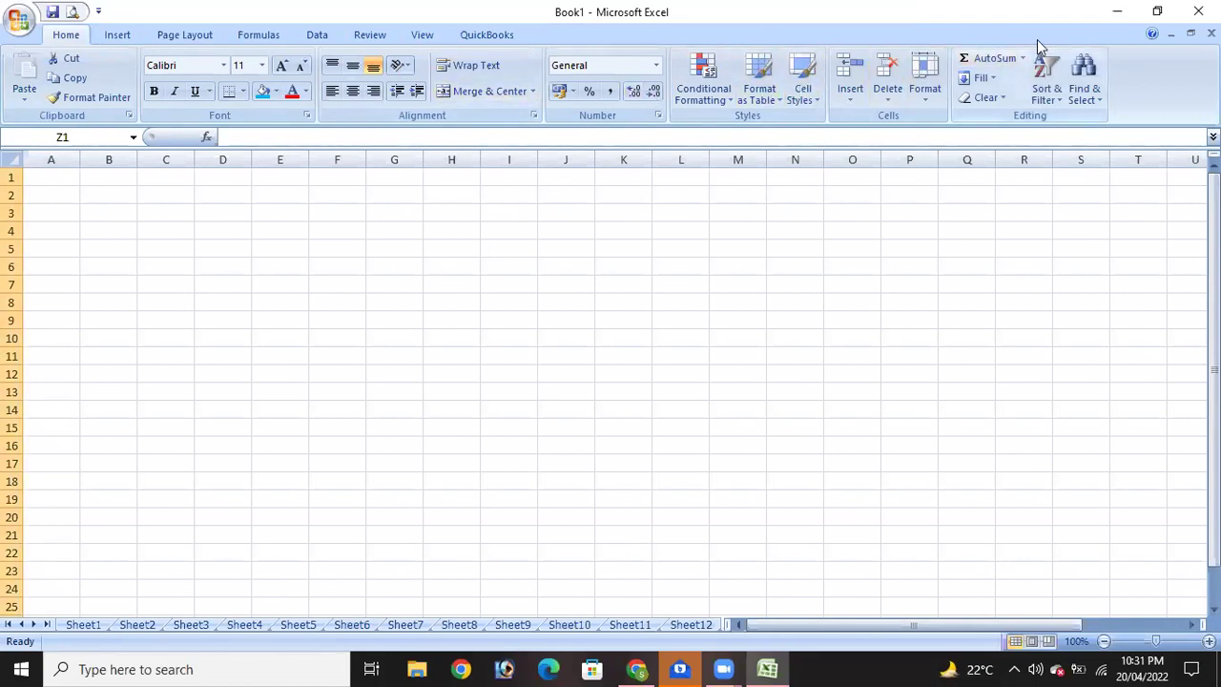
Remove the Save and Print Preview commands from the Quick Access Toolbar.
left_click(99, 12)
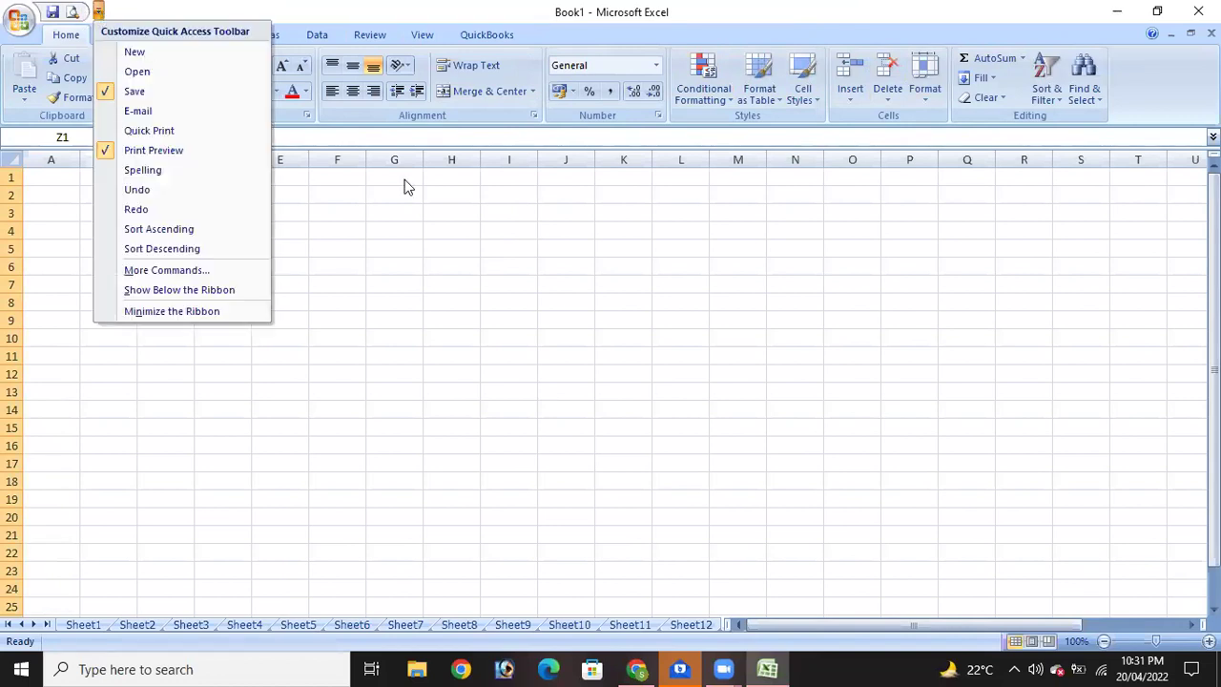
left_click(98, 11)
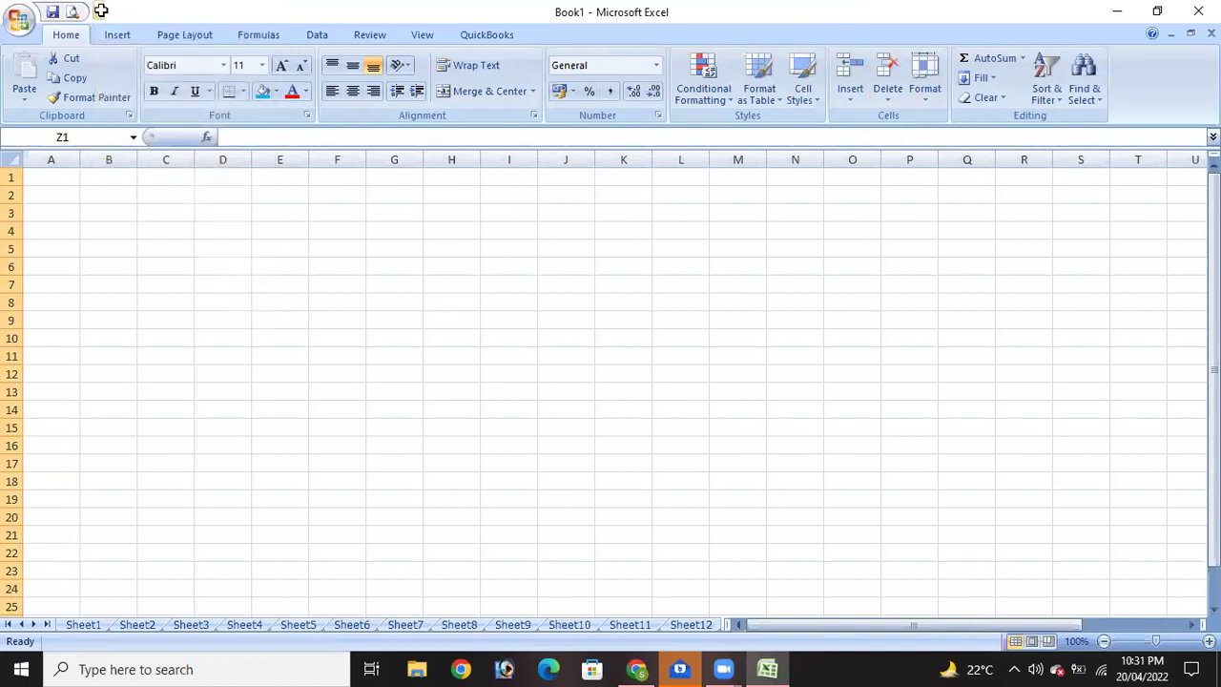
left_click(100, 11)
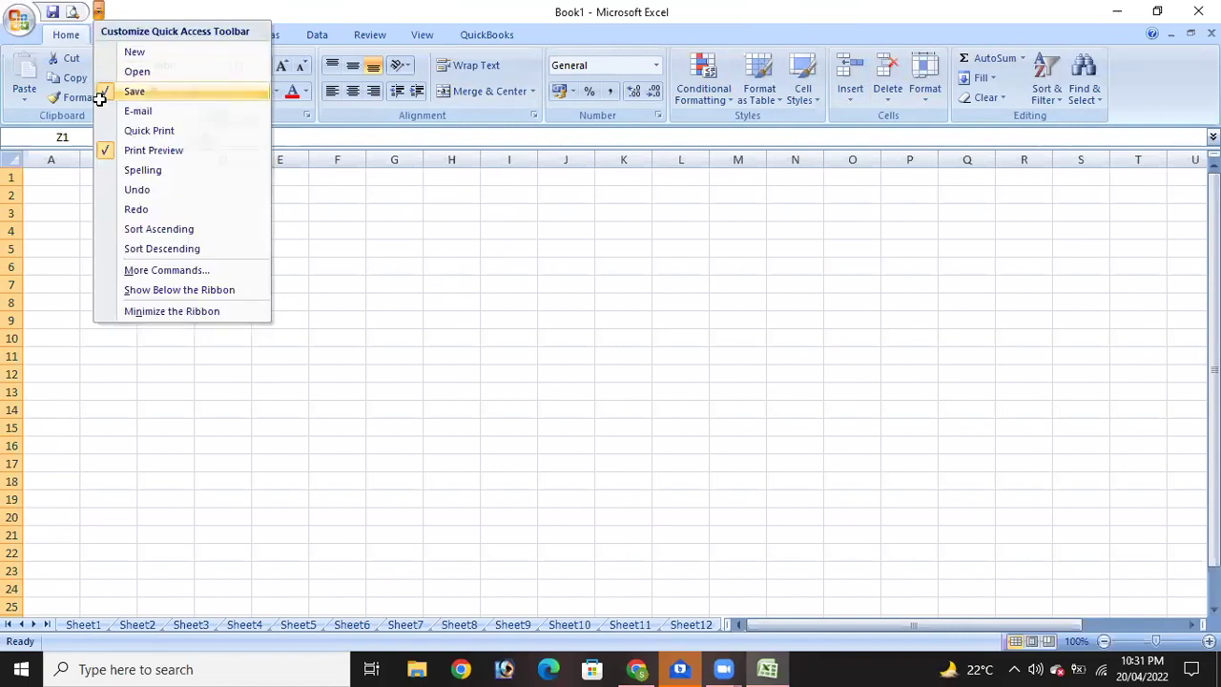
left_click(114, 91)
left_click(78, 13)
left_click(89, 150)
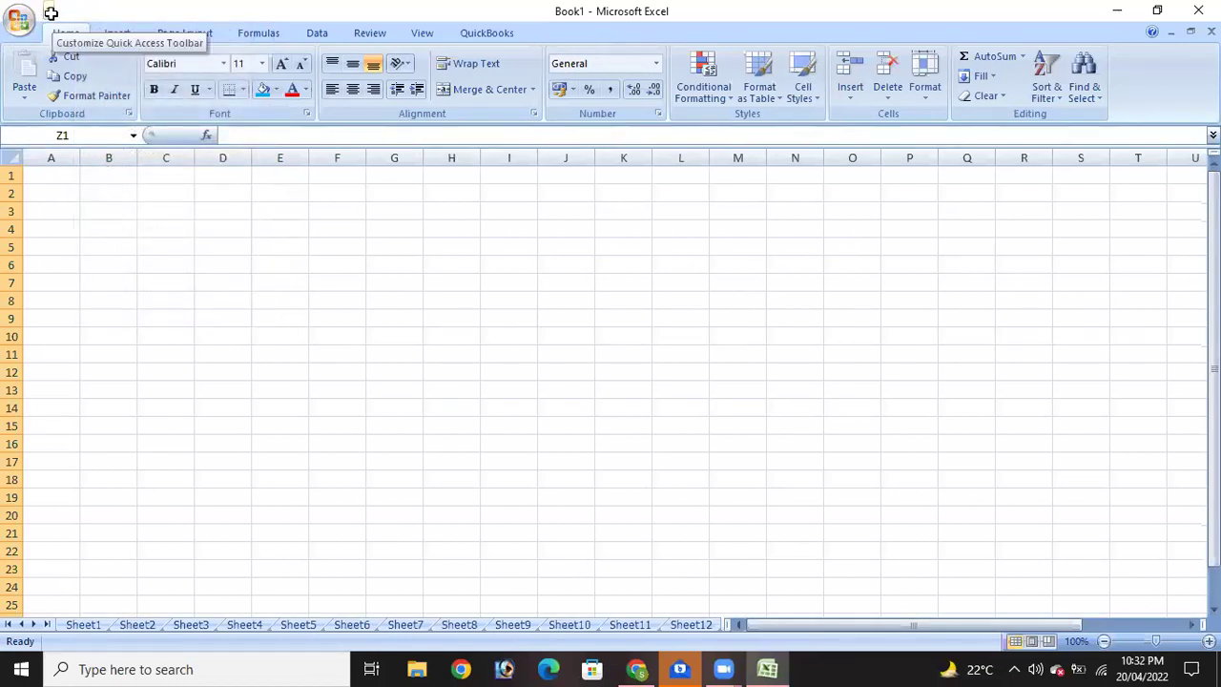
left_click(694, 10)
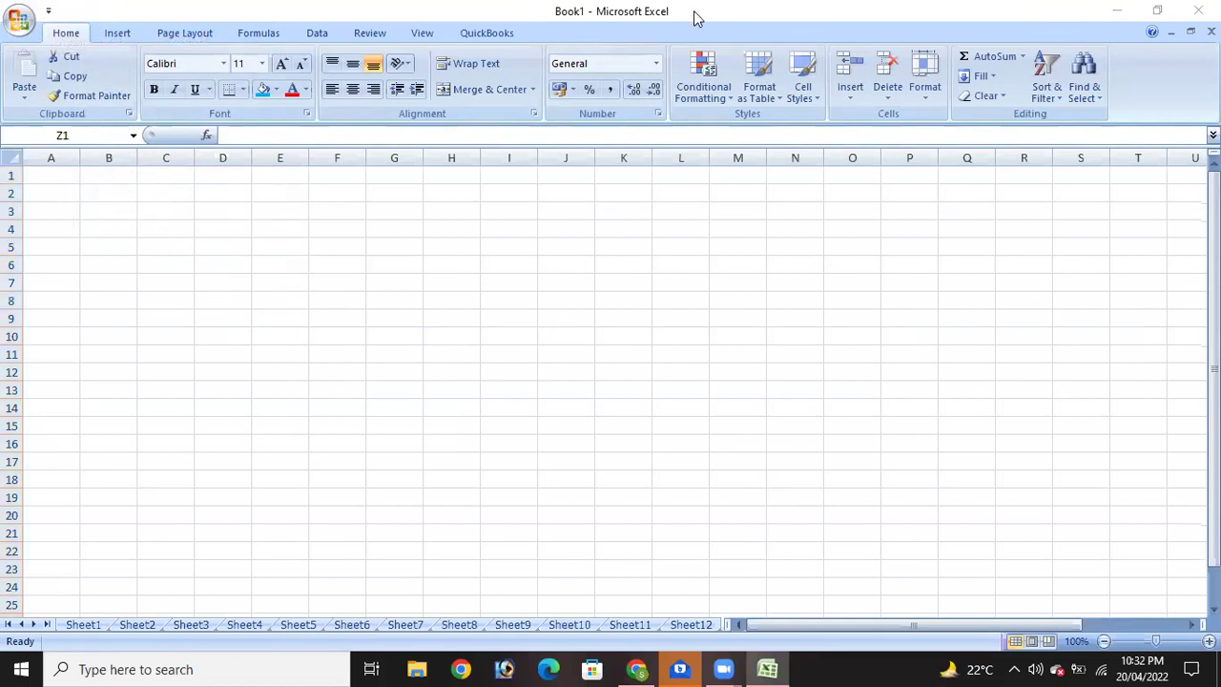
Add the Save command to the empty Quick Access Toolbar.
left_click(48, 11)
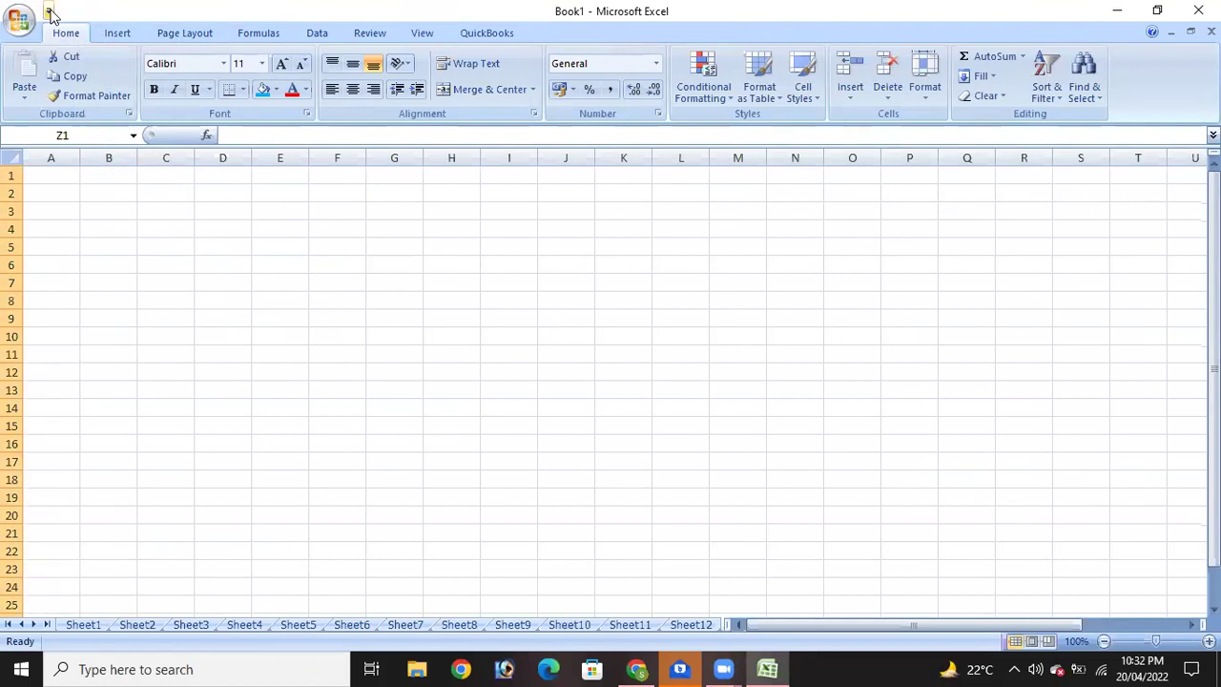
left_click(49, 10)
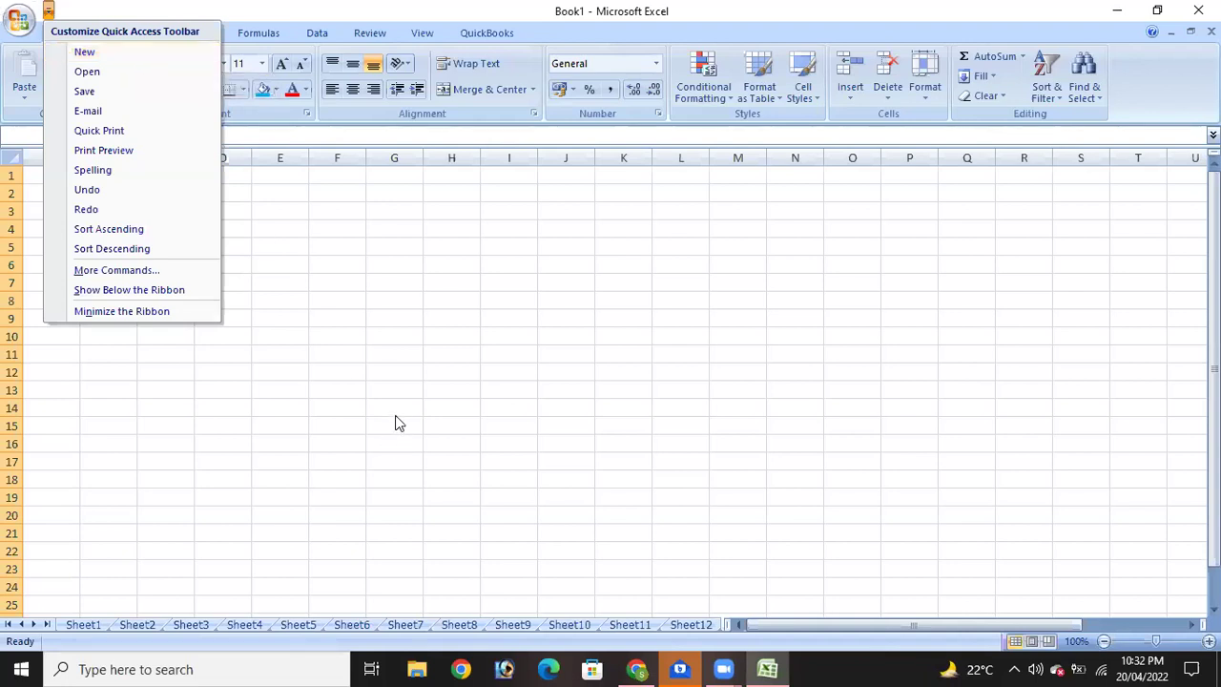
left_click(89, 30)
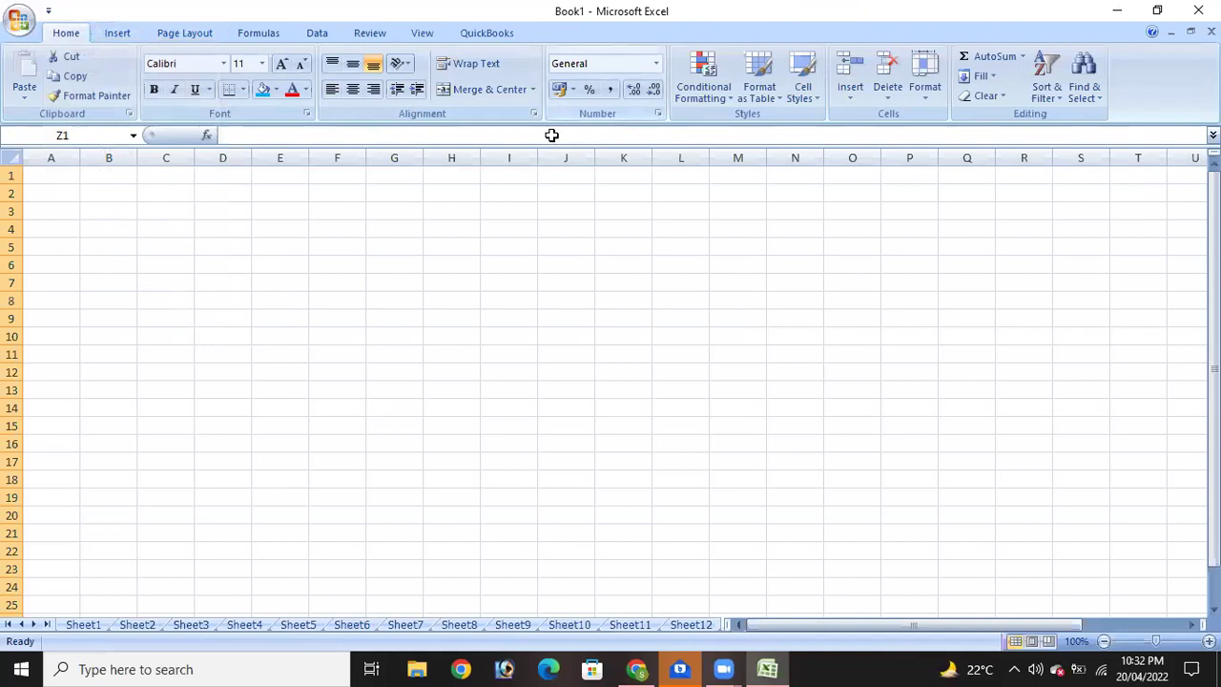
left_click(49, 13)
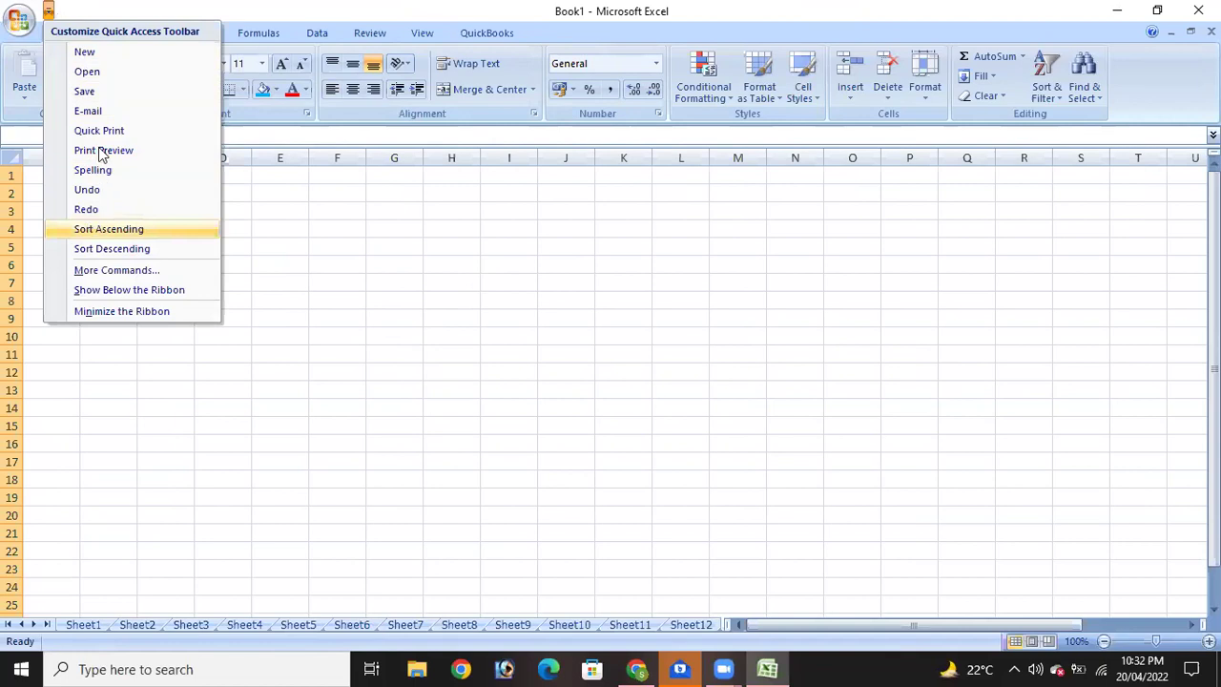
left_click(93, 94)
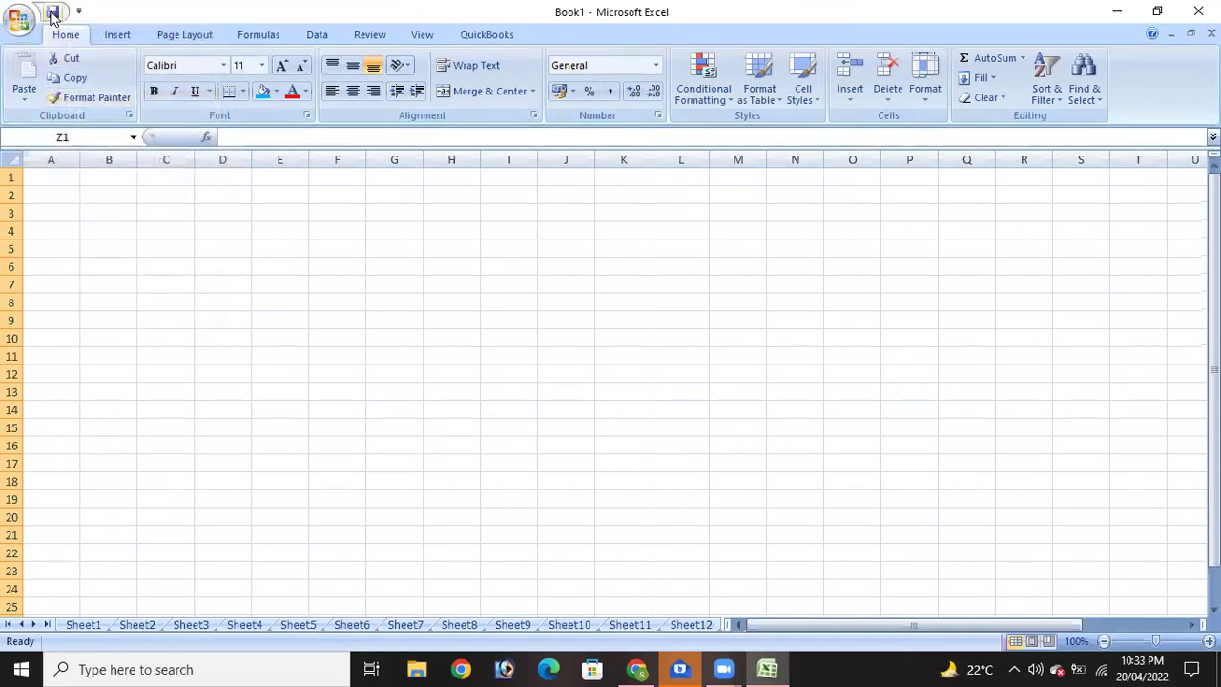
Enter the sample values 5y6, 67u and yu7 down column H, starting in cell H9.
left_click(464, 319)
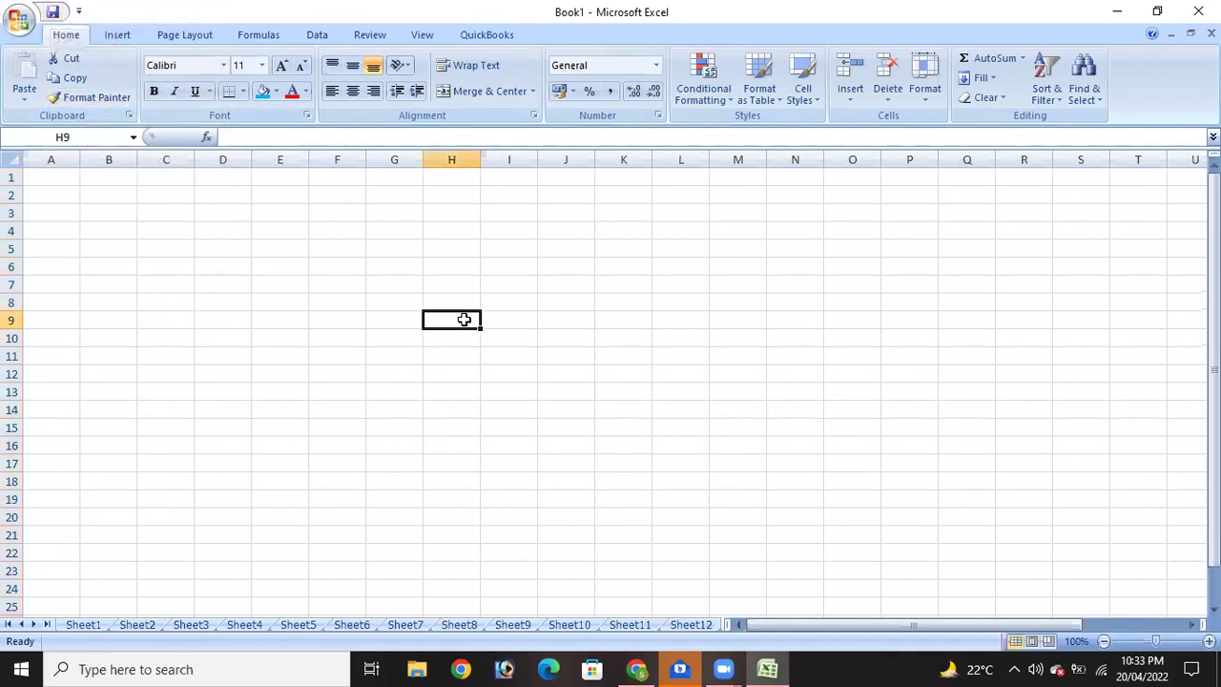
type("5y6")
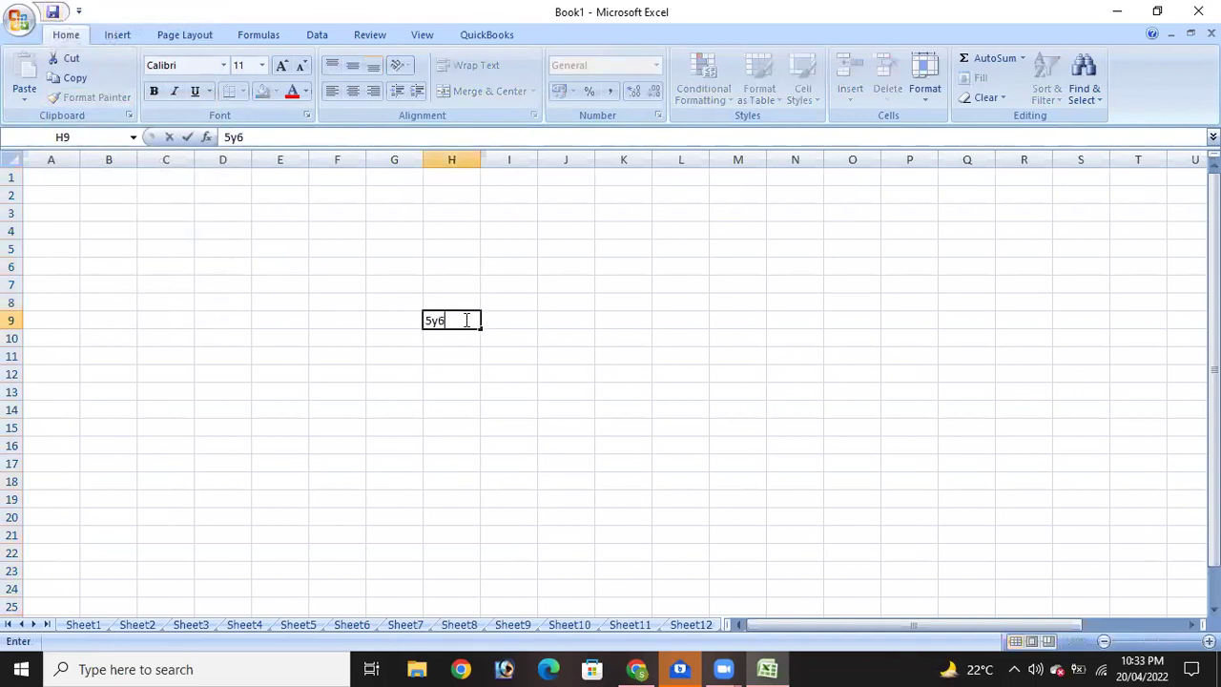
key("Return")
type("67u")
key("Return")
type("yu7")
key("Return")
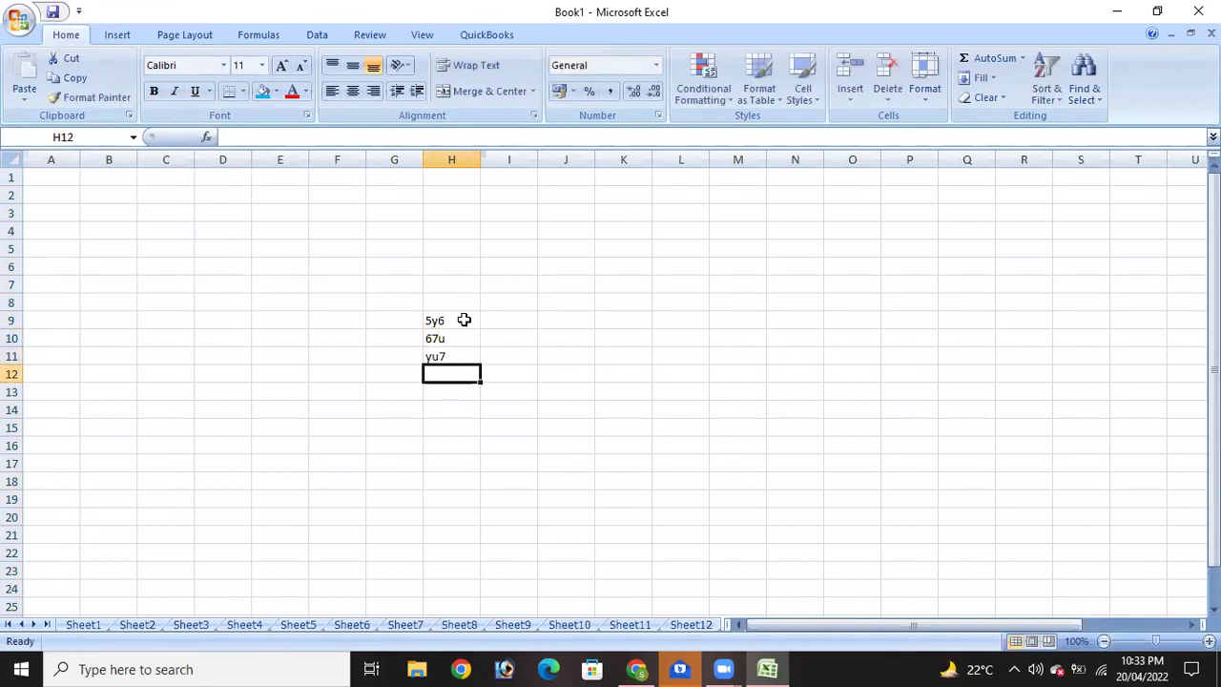
Start saving the workbook from the Quick Access Toolbar, cancel the save, and enter ui8 in cell I12.
left_click(52, 11)
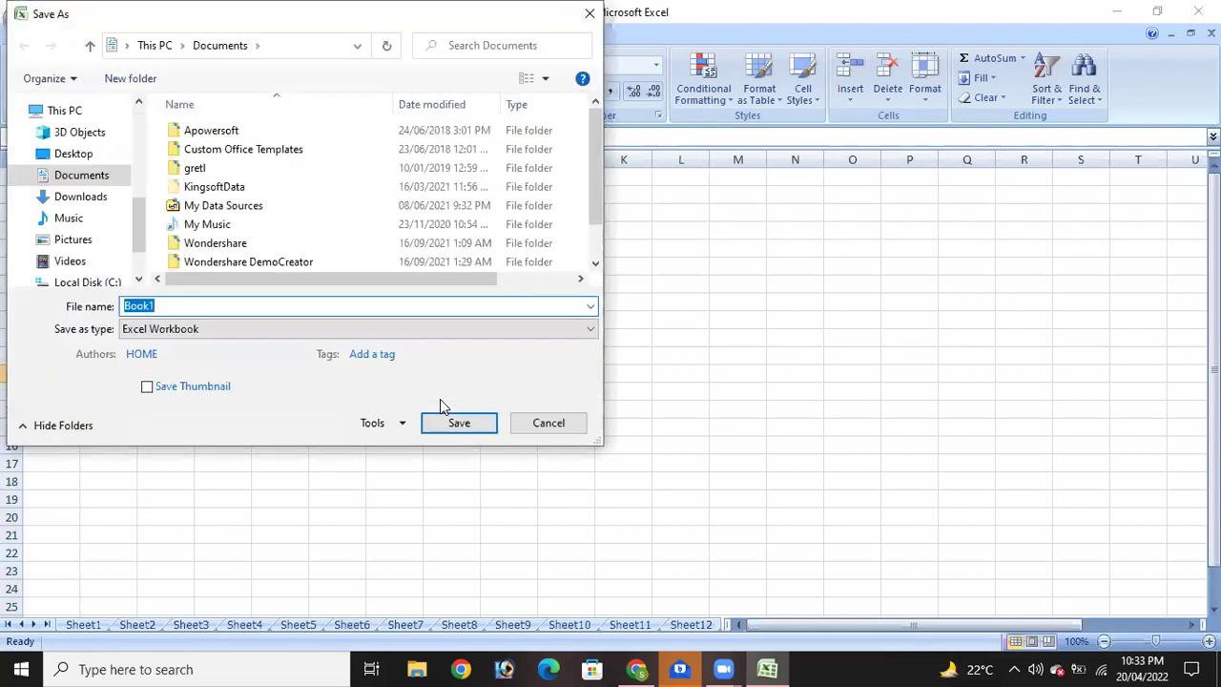
left_click(569, 422)
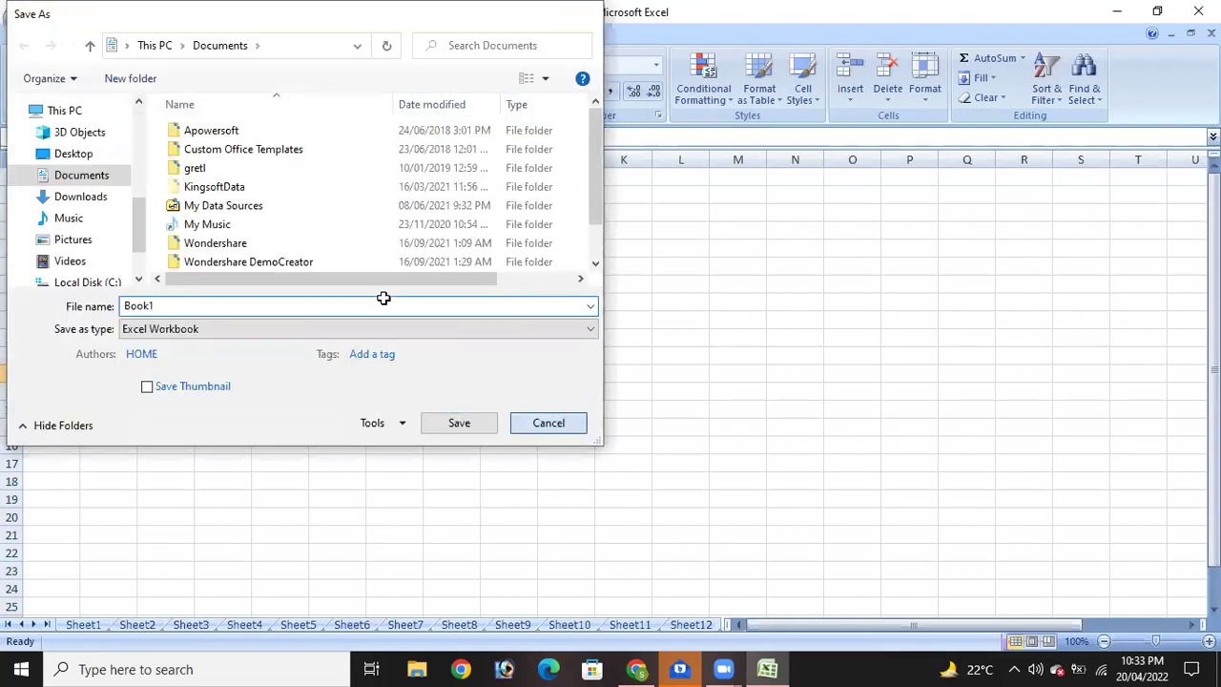
left_click(508, 366)
type("ui8")
key("Return")
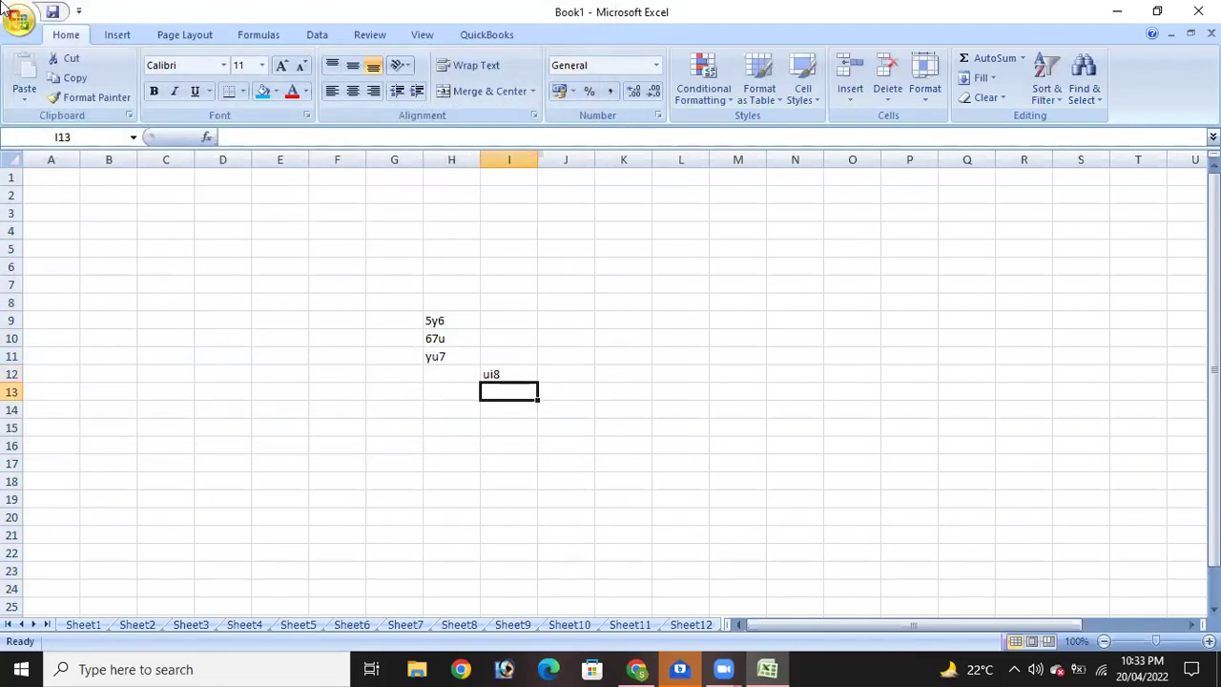
Call up the Save As dialog once more and dismiss it without saving the workbook.
key("ctrl+s")
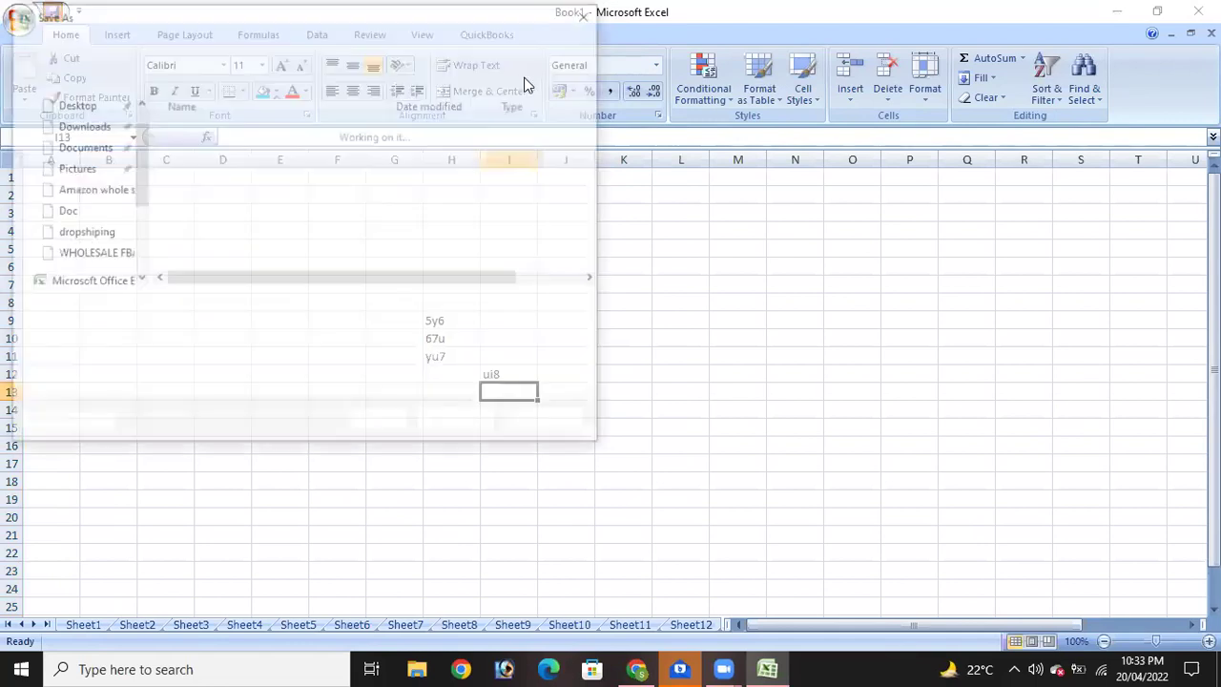
left_click(586, 19)
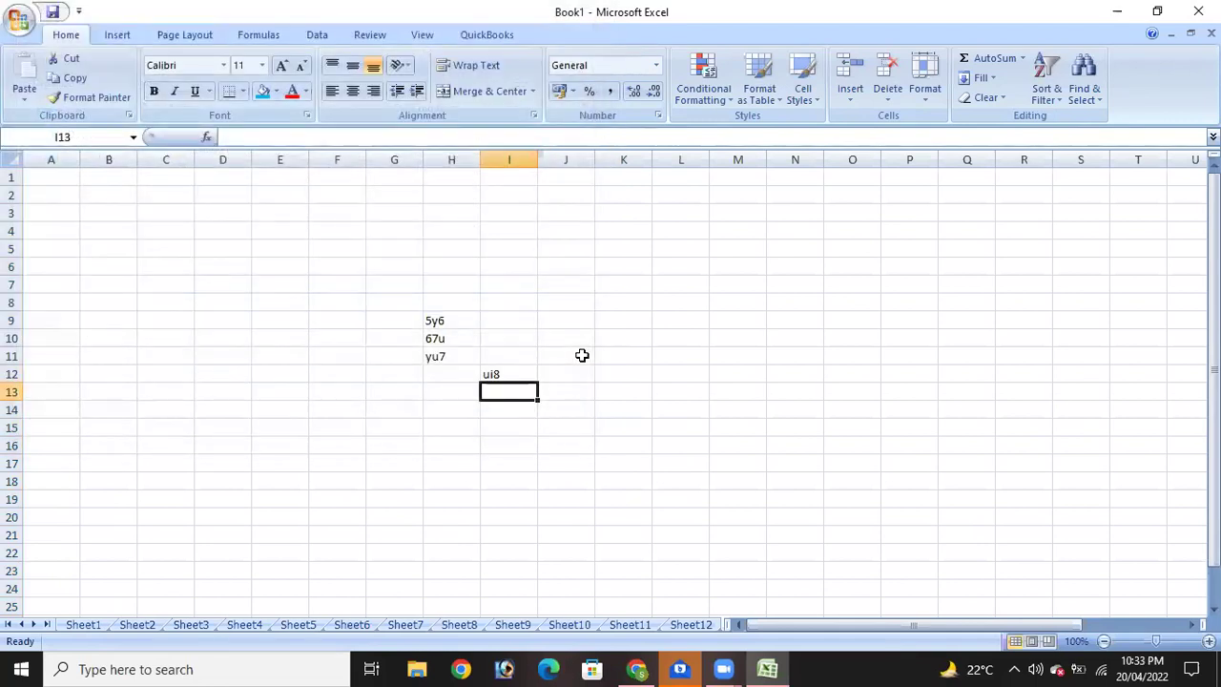
left_click(523, 356)
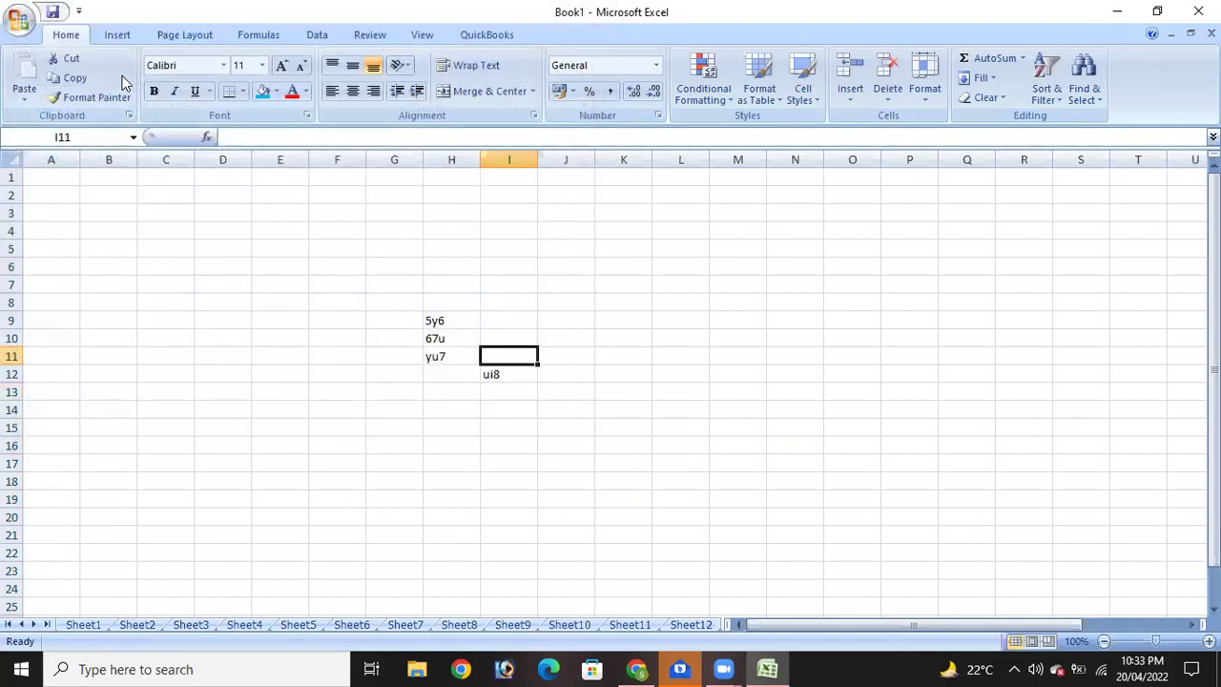
Add the Print Preview and Spelling commands to the Quick Access Toolbar beside Save.
left_click(80, 12)
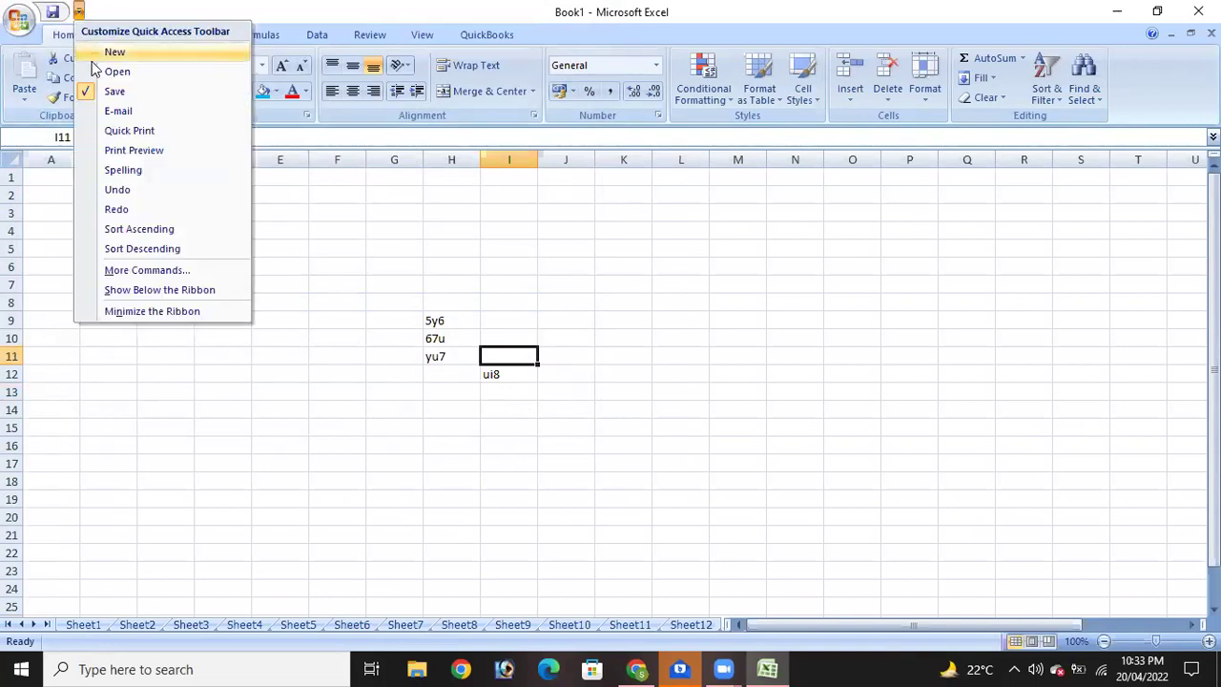
left_click(96, 153)
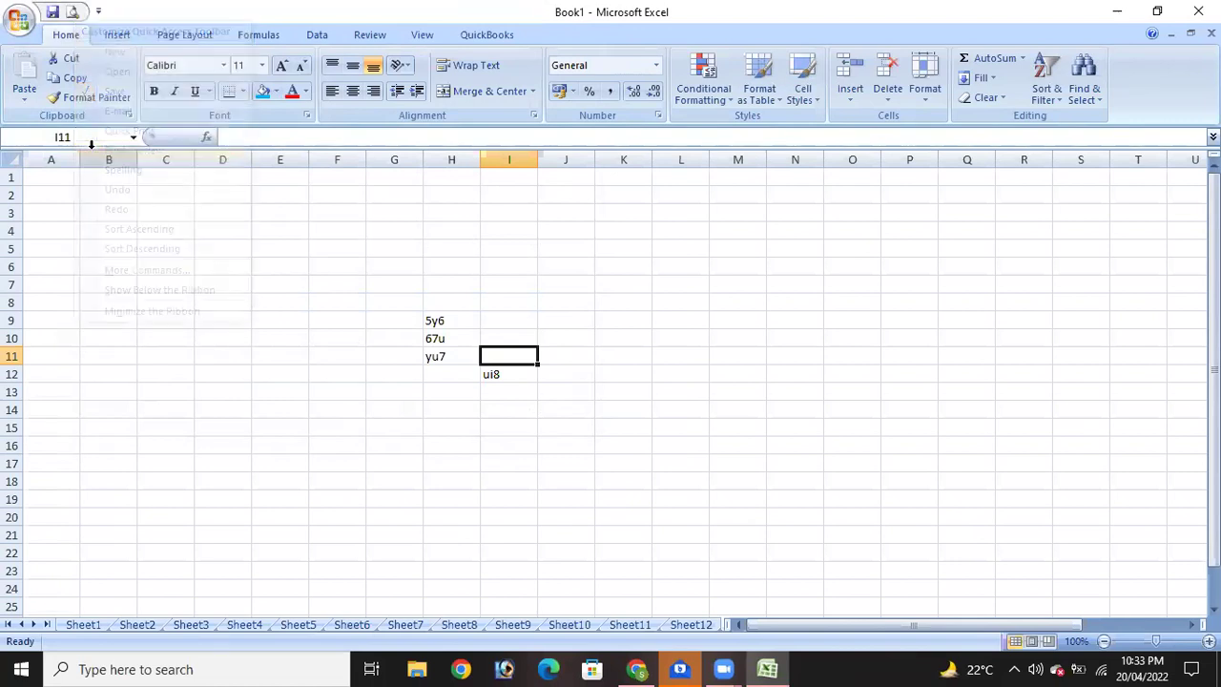
left_click(98, 12)
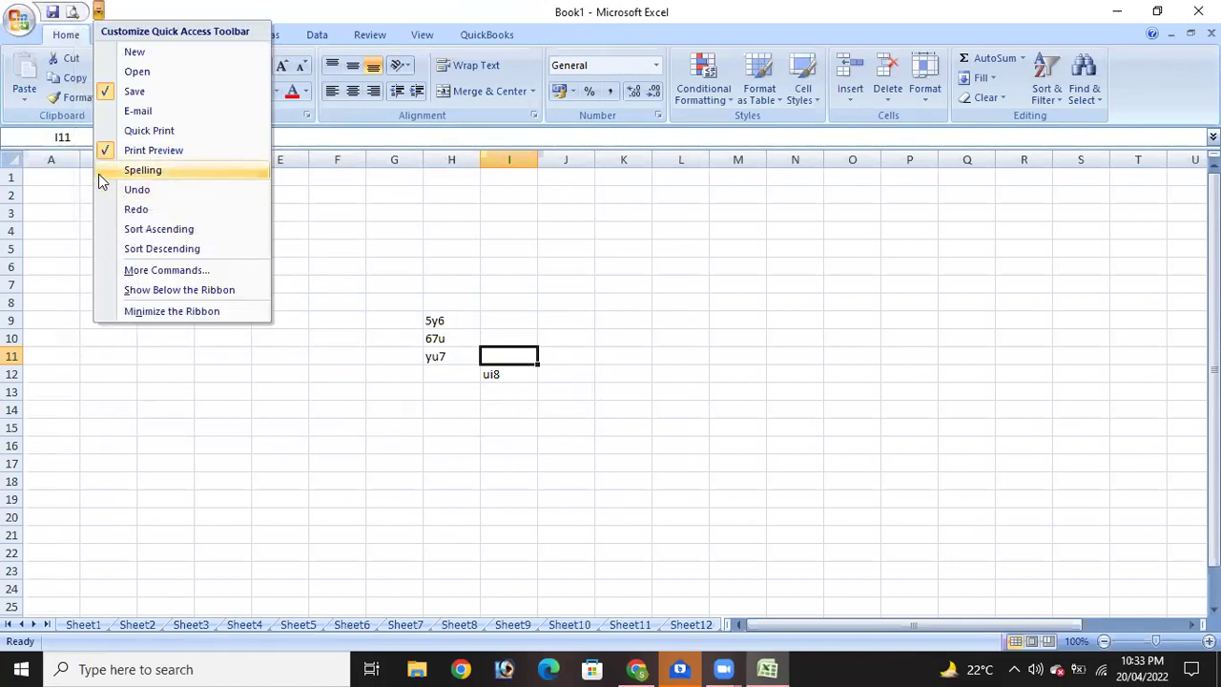
left_click(105, 168)
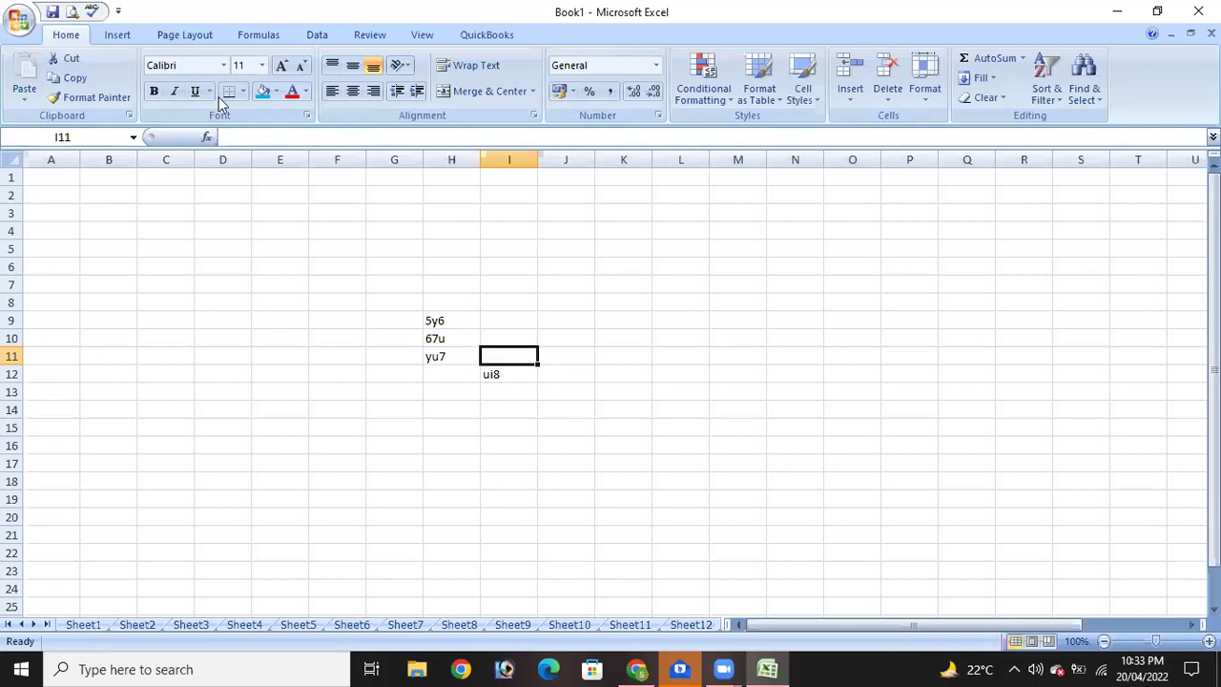
left_click(375, 275)
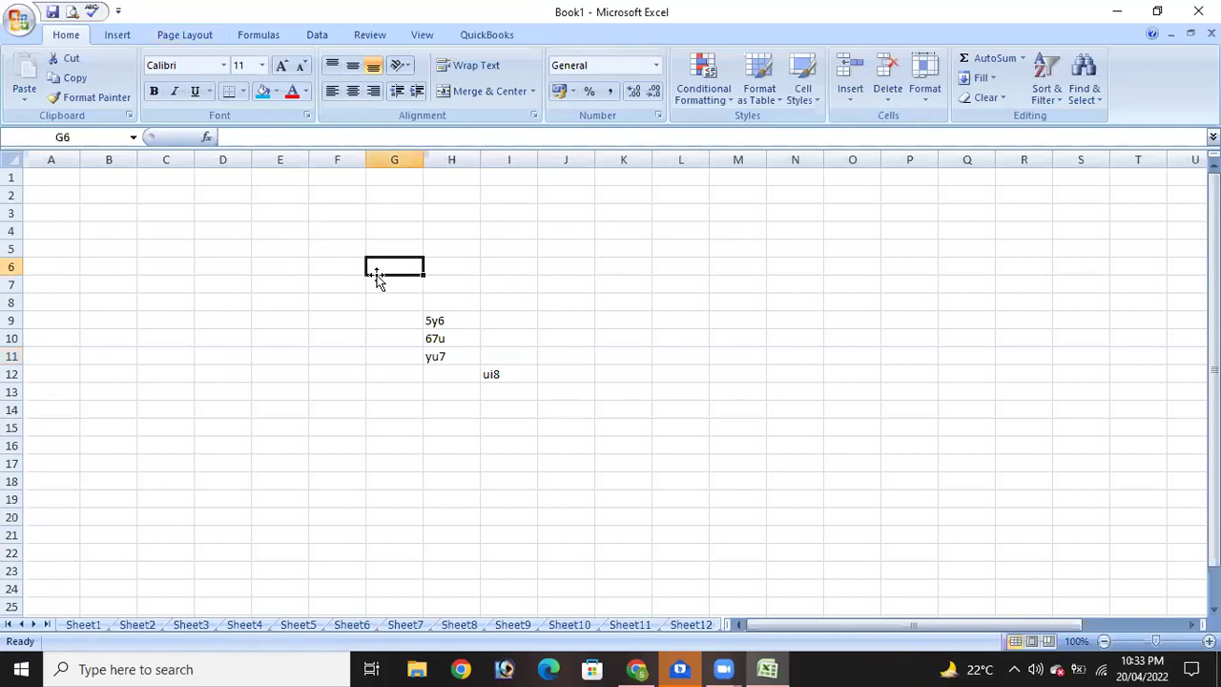
left_click(441, 339)
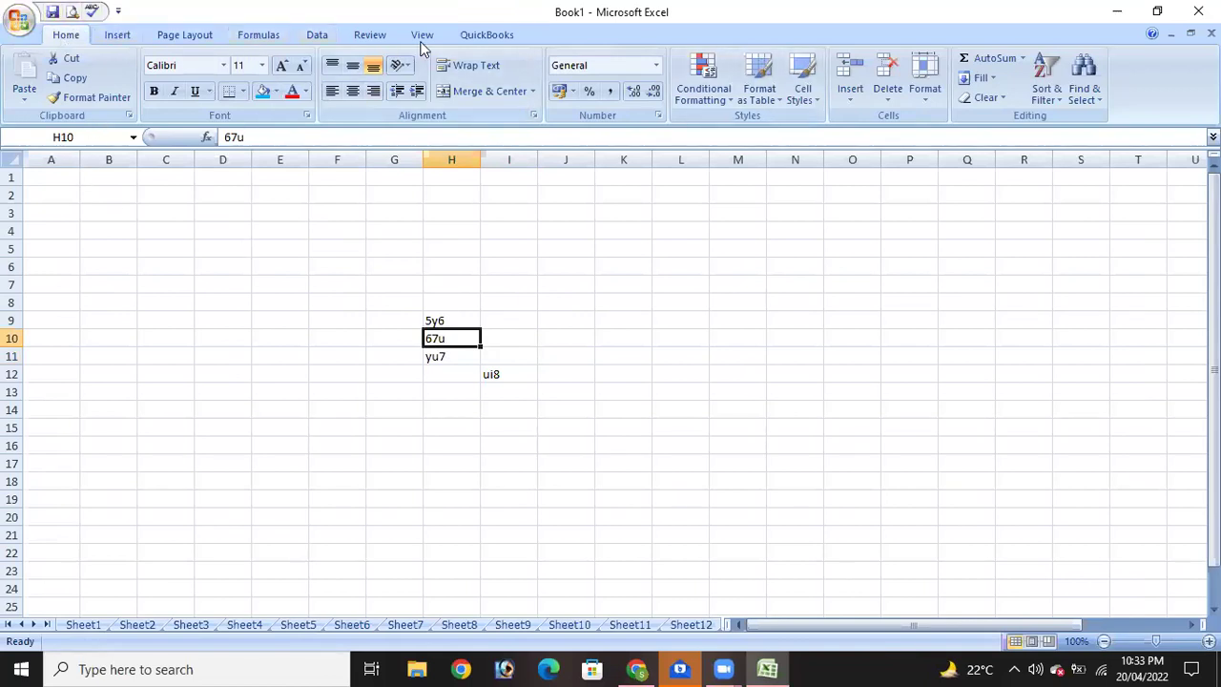
left_click_drag(433, 532, 437, 518)
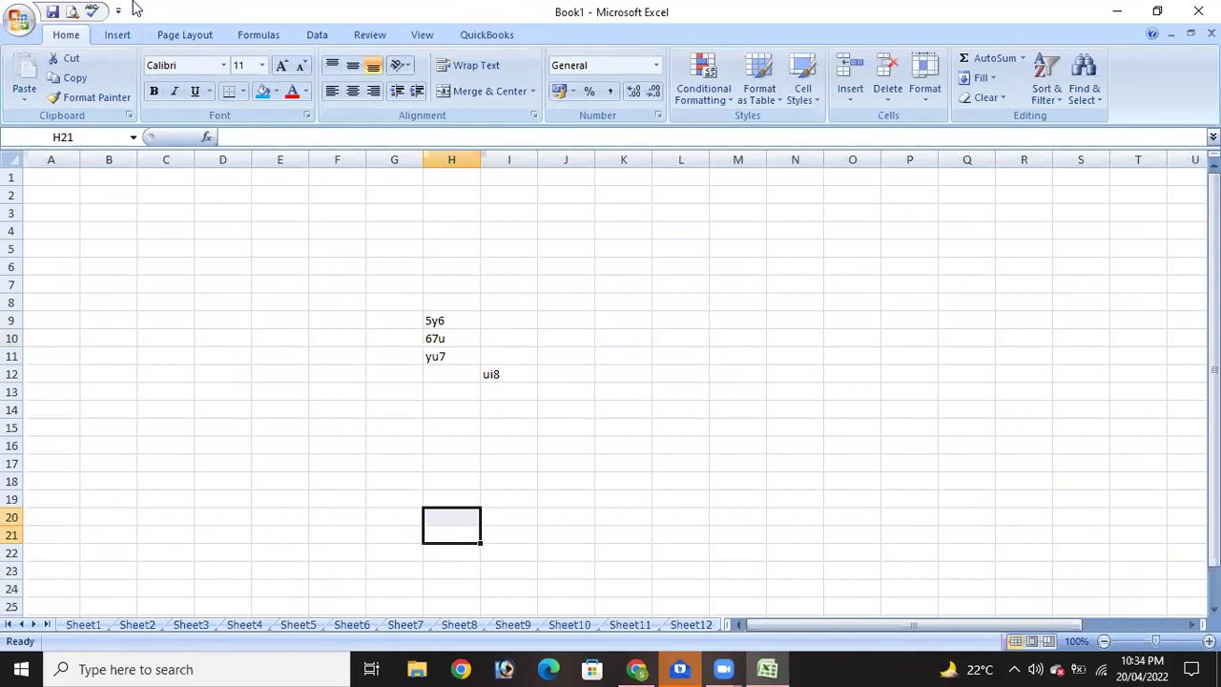
left_click(117, 11)
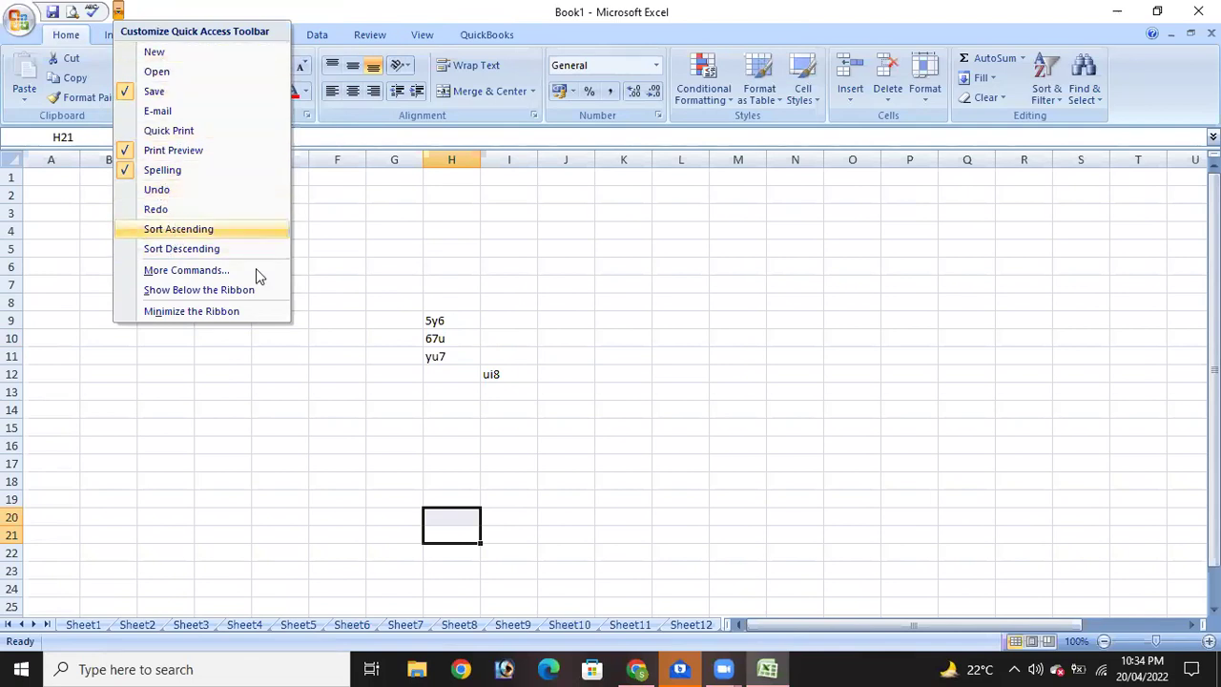
left_click(168, 105)
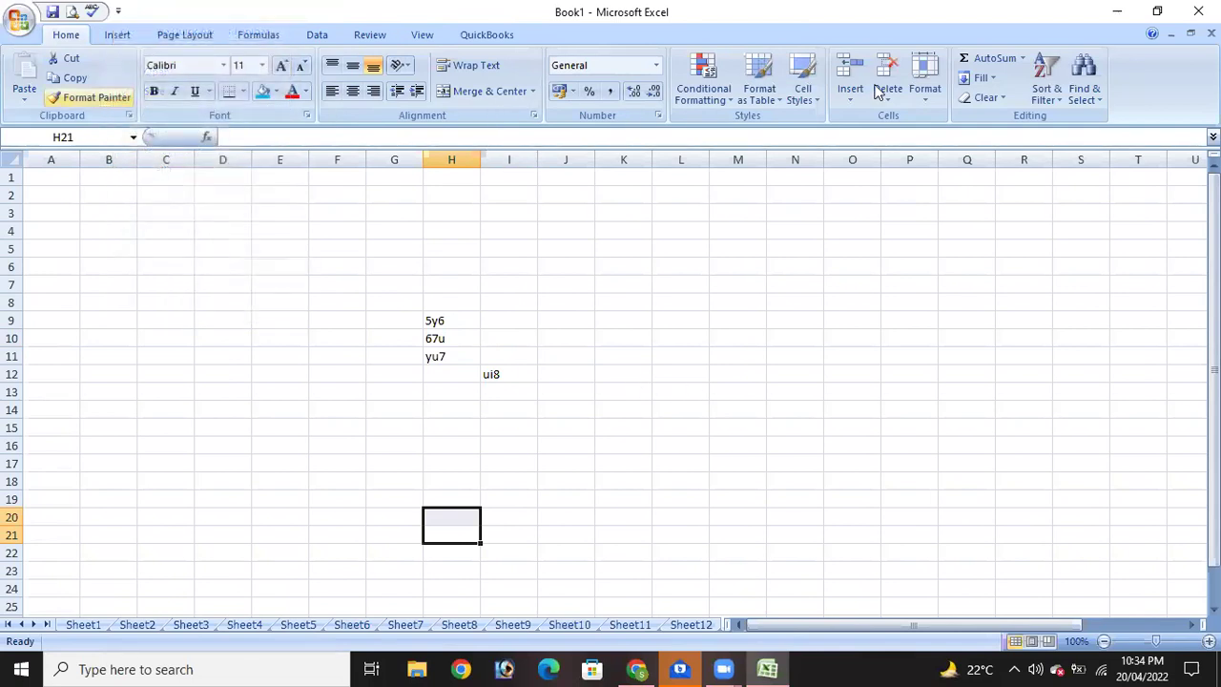
Open the full Quick Access Toolbar customization options and look through the popular commands available for adding.
left_click(118, 12)
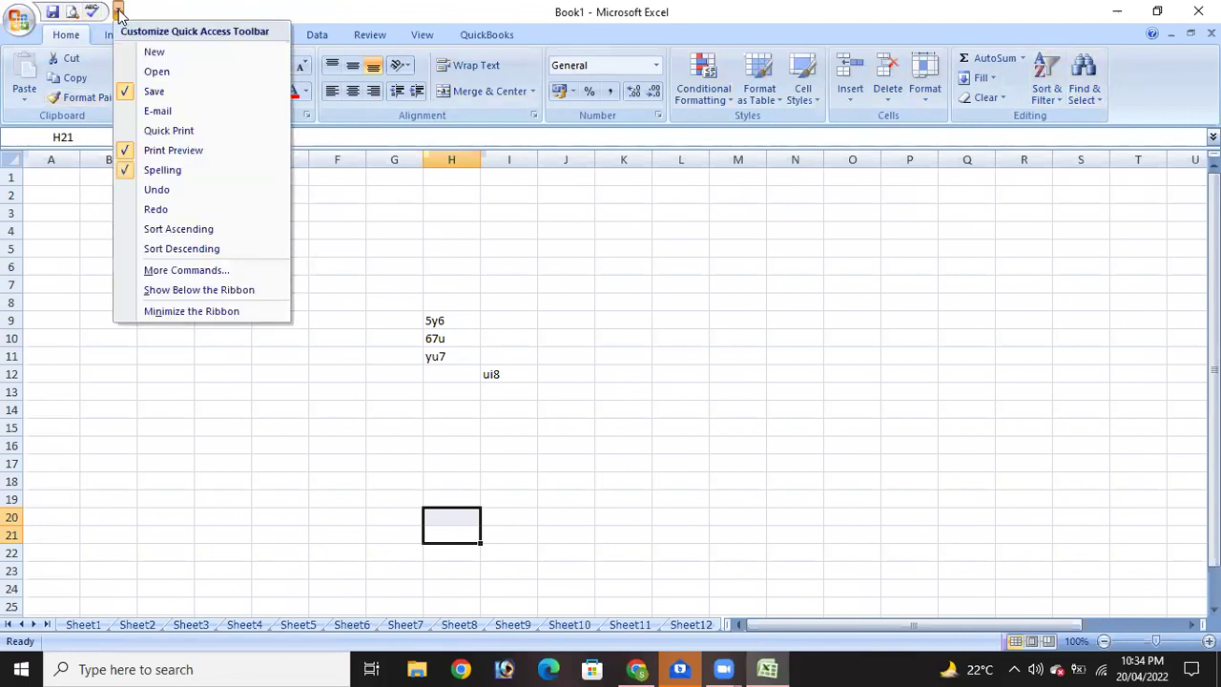
left_click(164, 271)
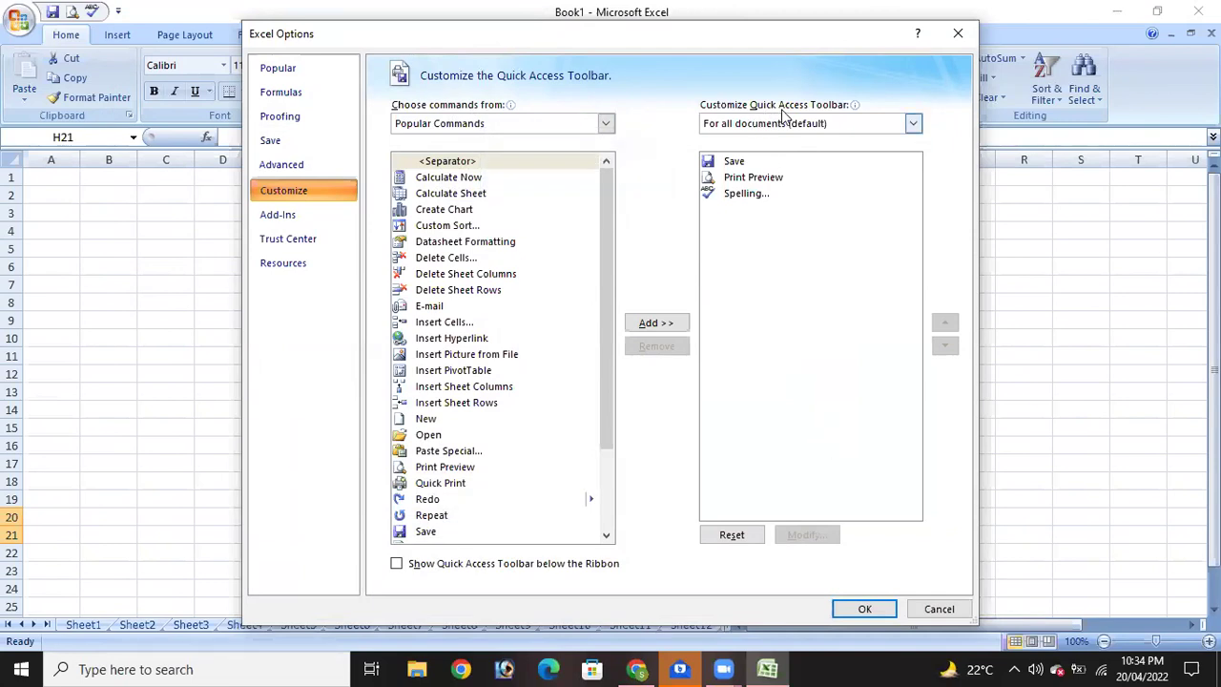
mouse_move(830, 114)
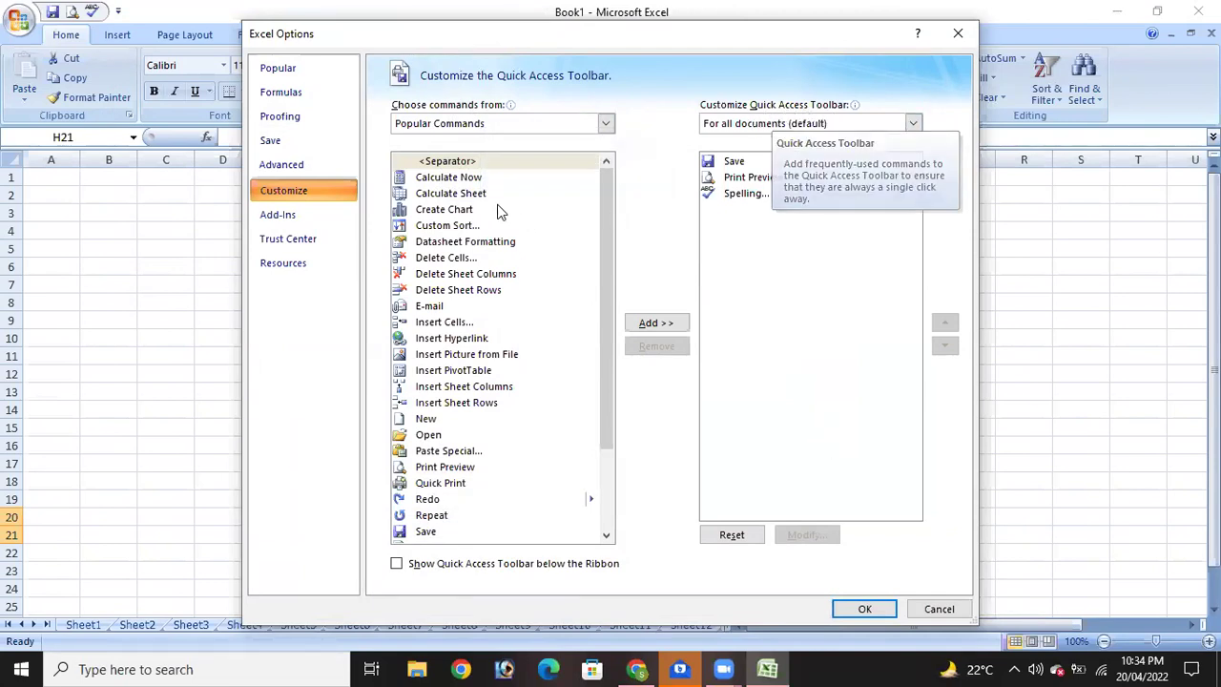
scroll(487, 212, "down", 3)
scroll(481, 321, "up", 3)
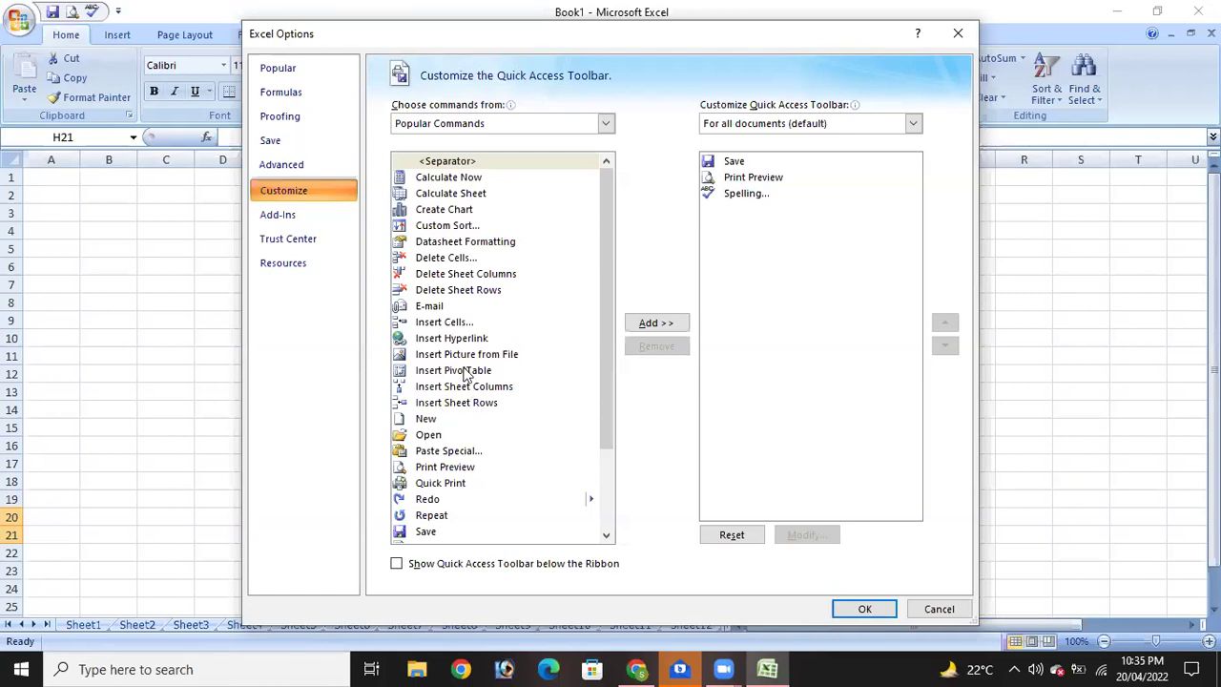
left_click_drag(601, 351, 622, 289)
Switch the source of available toolbar commands to All Commands and browse down the complete set.
left_click(605, 124)
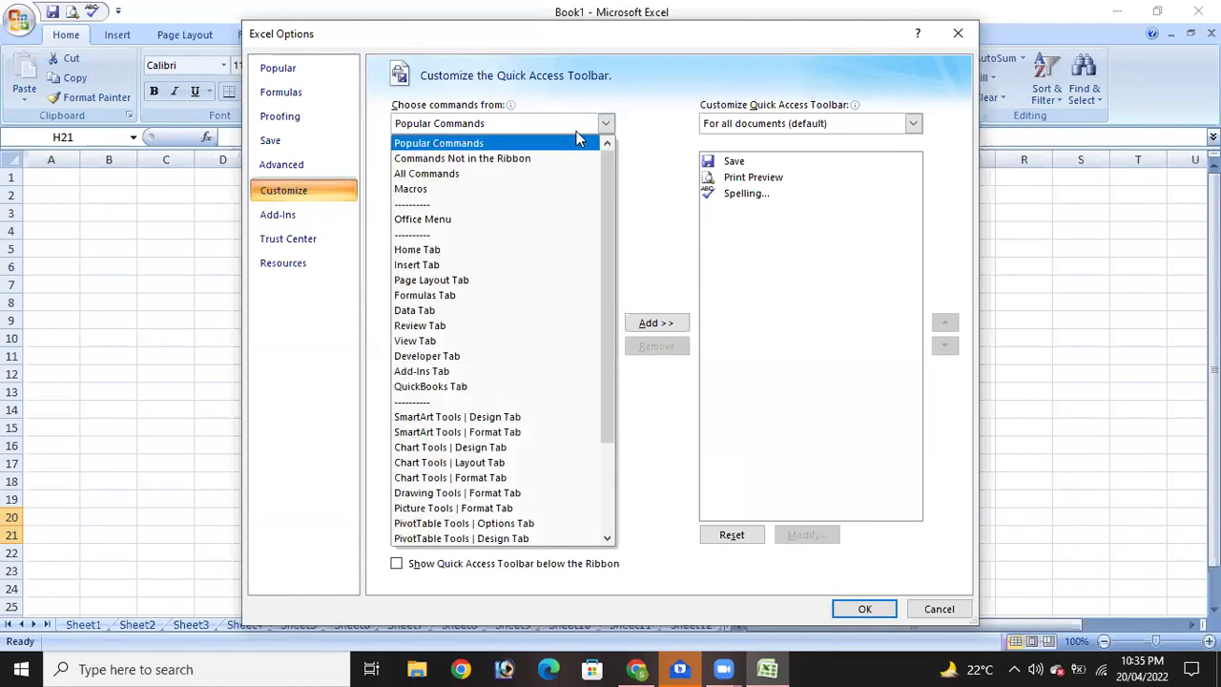
left_click(473, 174)
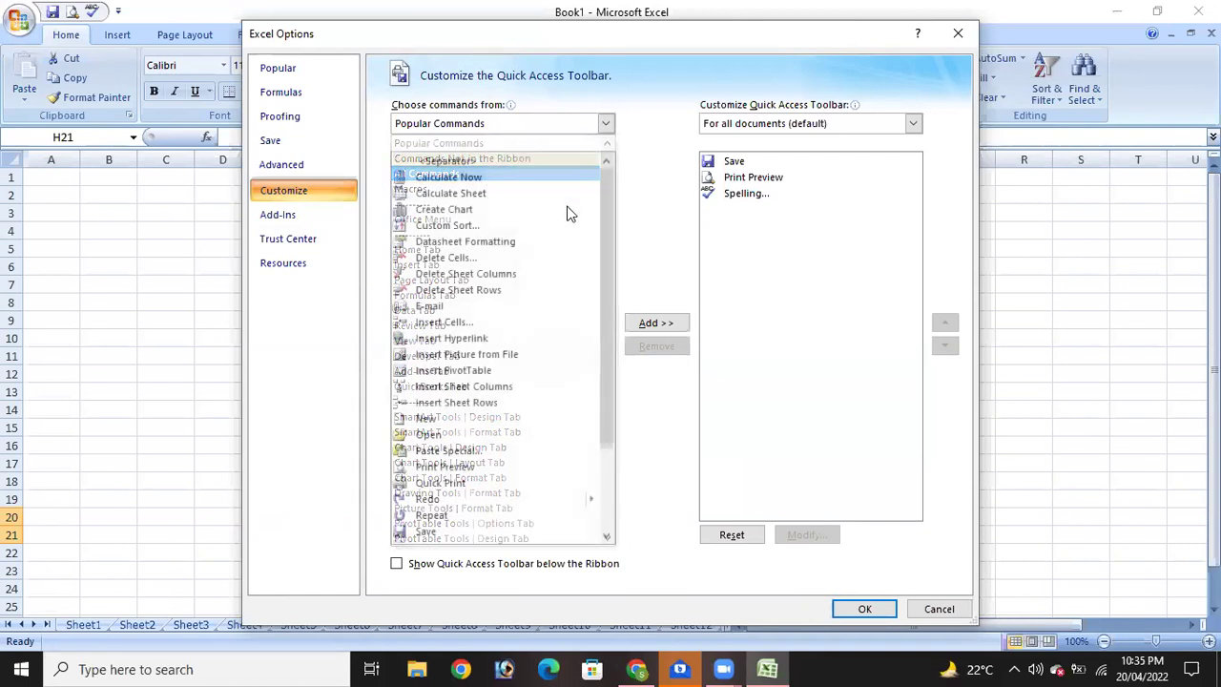
left_click_drag(607, 175, 604, 356)
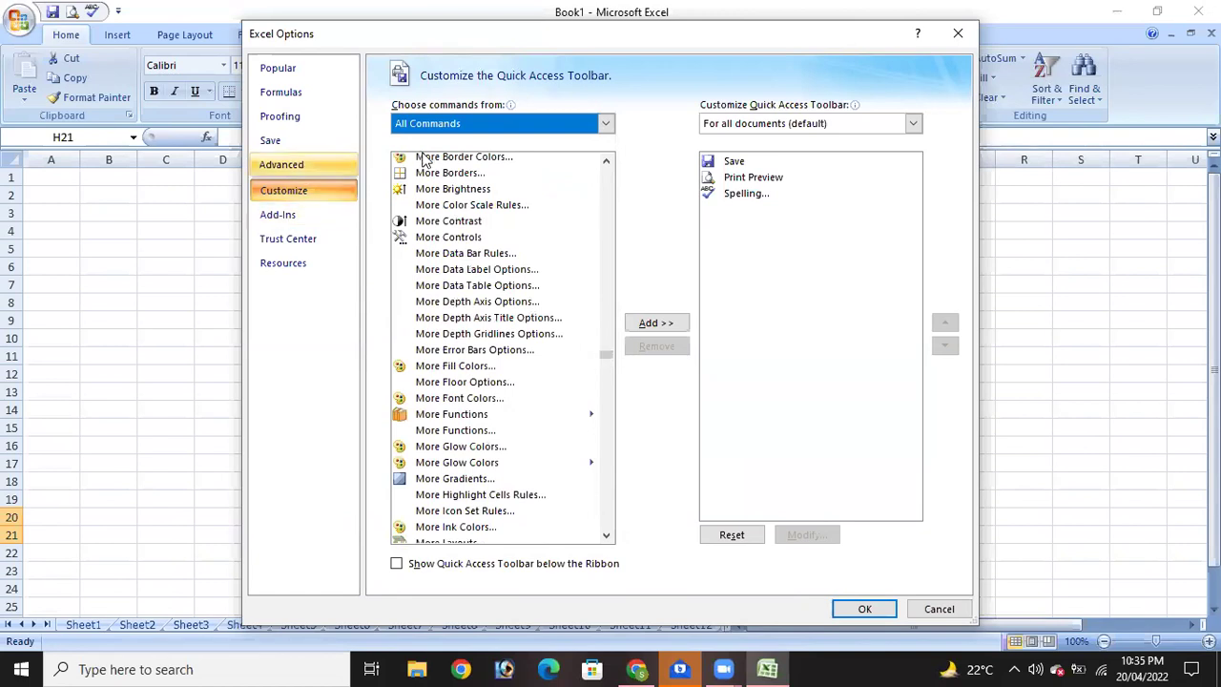
Add the Bold command to the Quick Access Toolbar's command list from the Home Tab set.
left_click(603, 124)
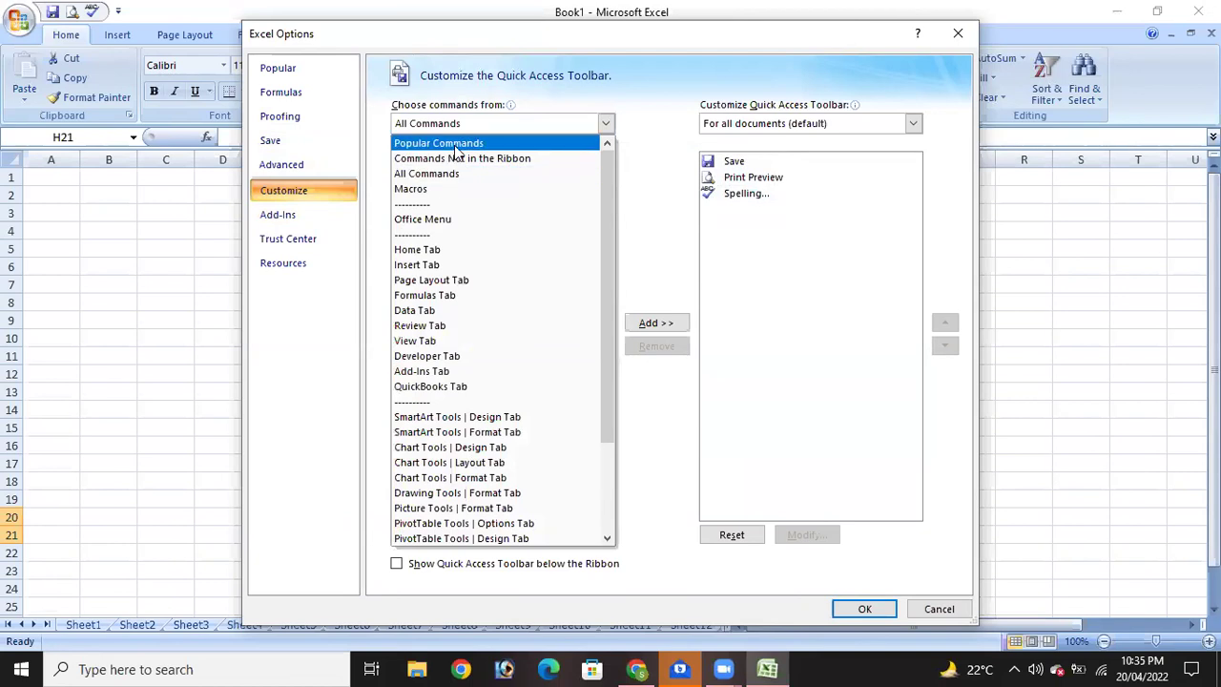
left_click(458, 250)
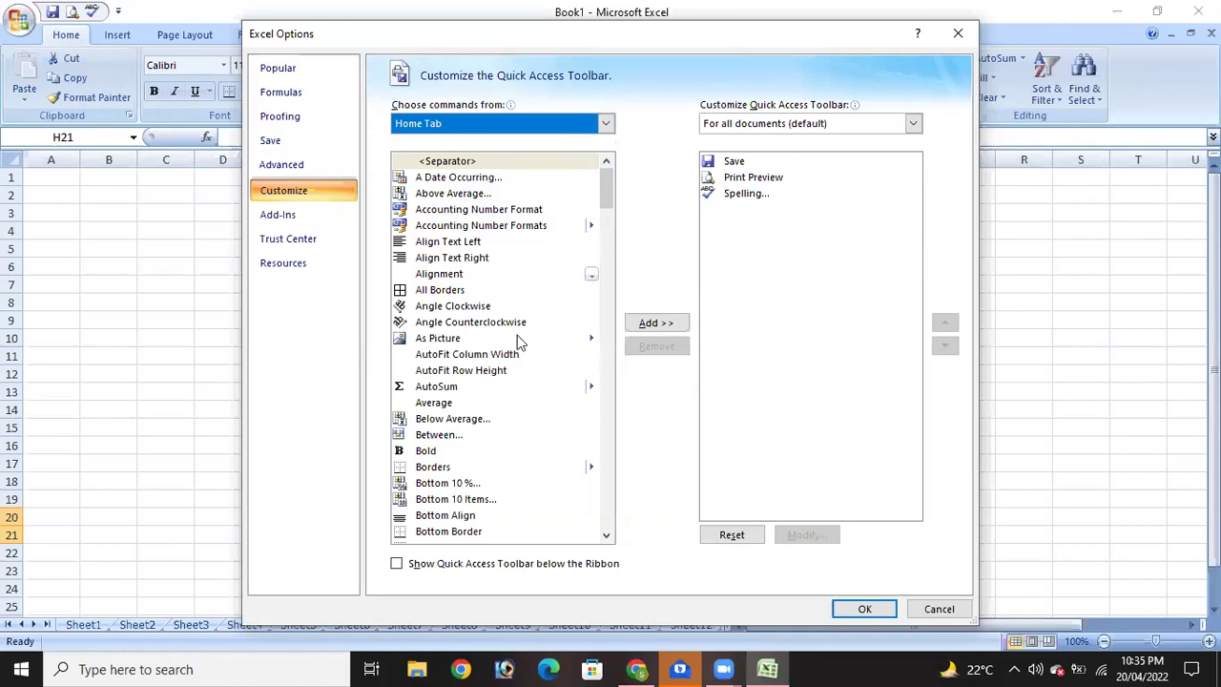
left_click_drag(609, 204, 558, 270)
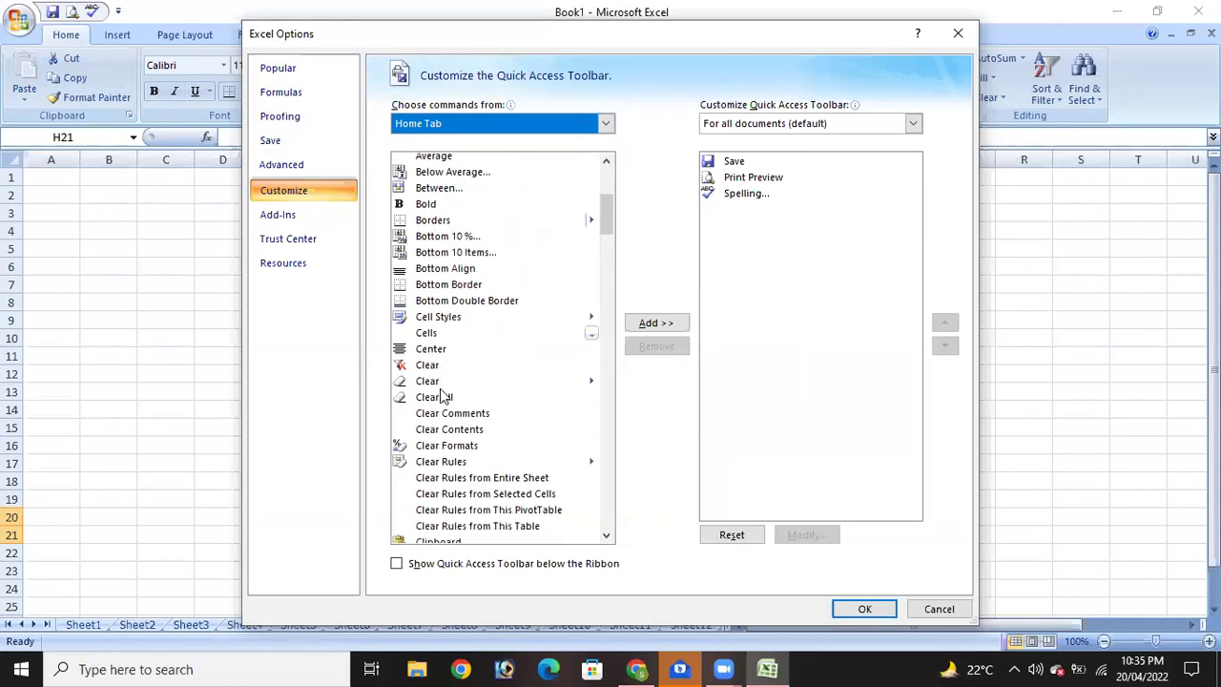
left_click(432, 205)
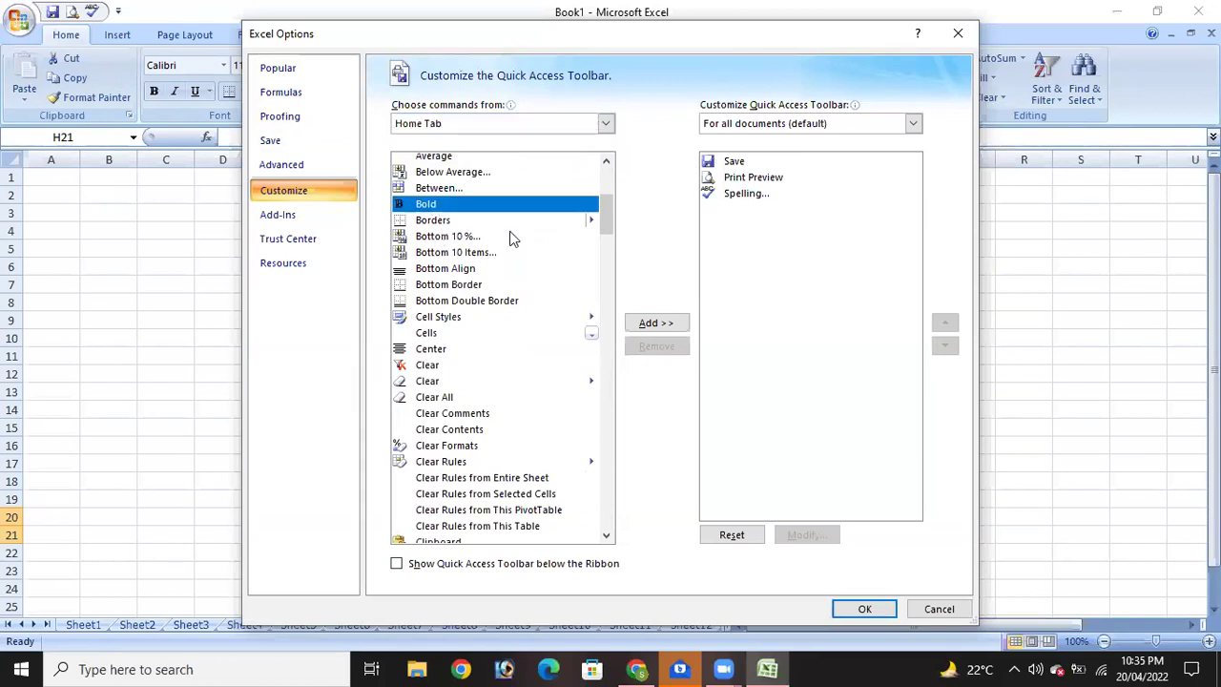
left_click(656, 323)
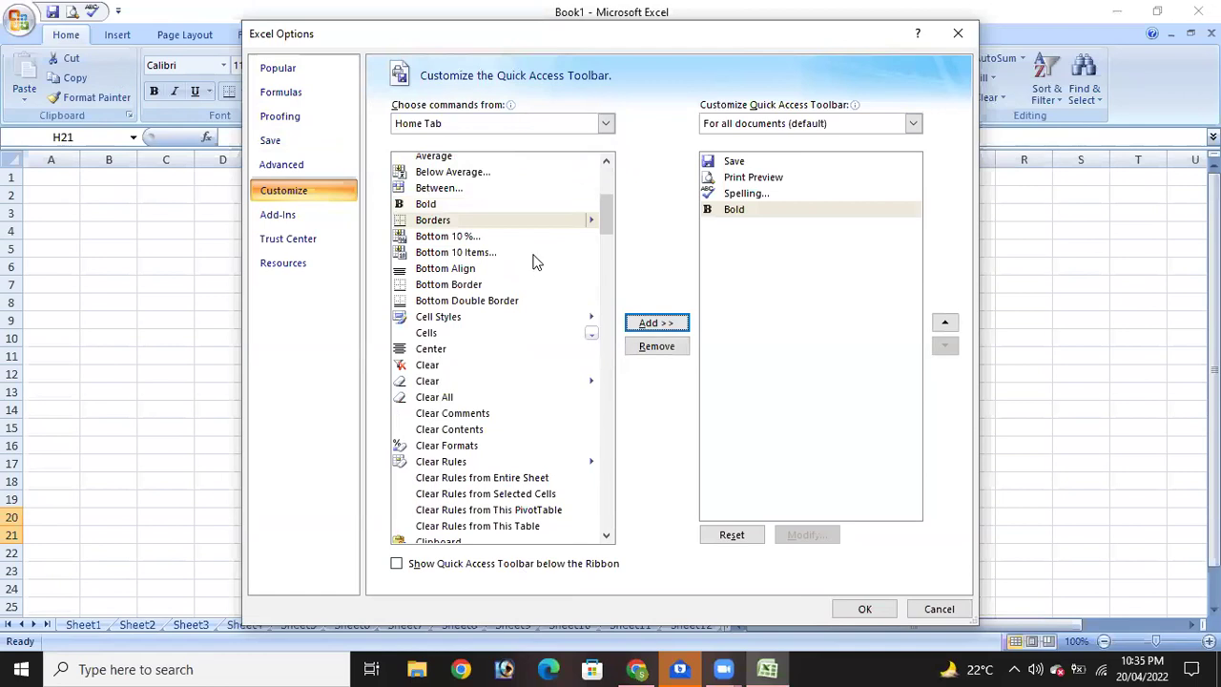
Add the Copy command from the Home Tab set as well and apply the Quick Access Toolbar changes.
left_click(453, 220)
scroll(460, 319, "down", 3)
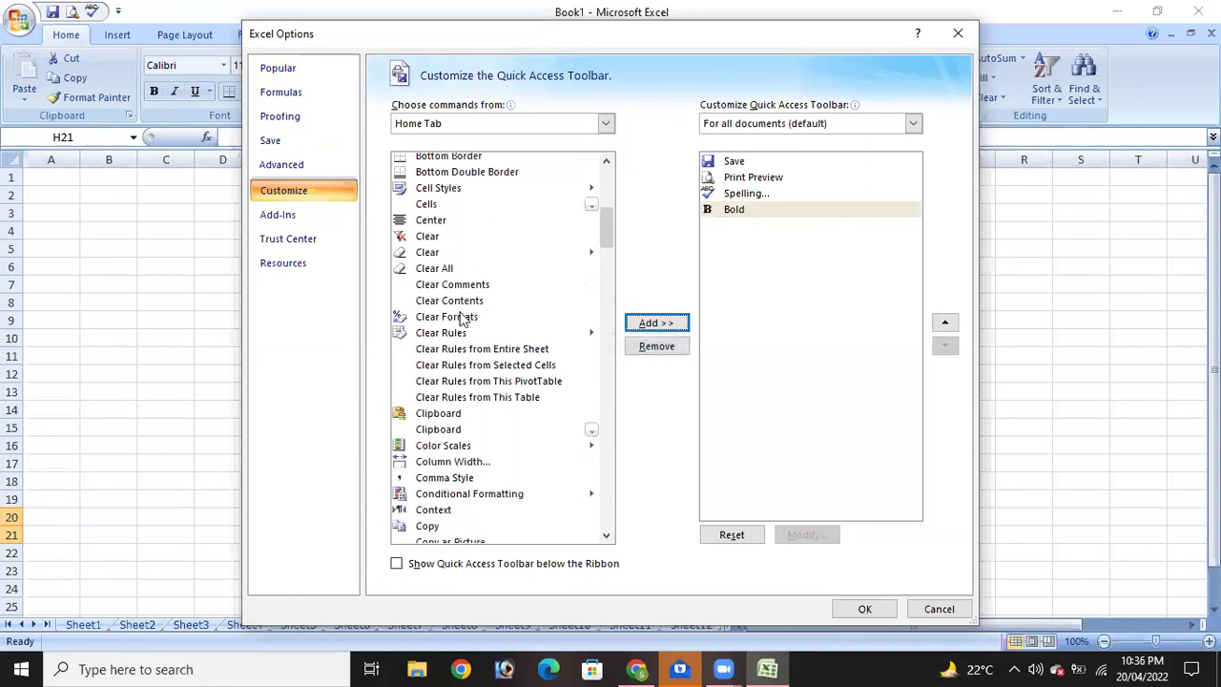
scroll(461, 320, "down", 1)
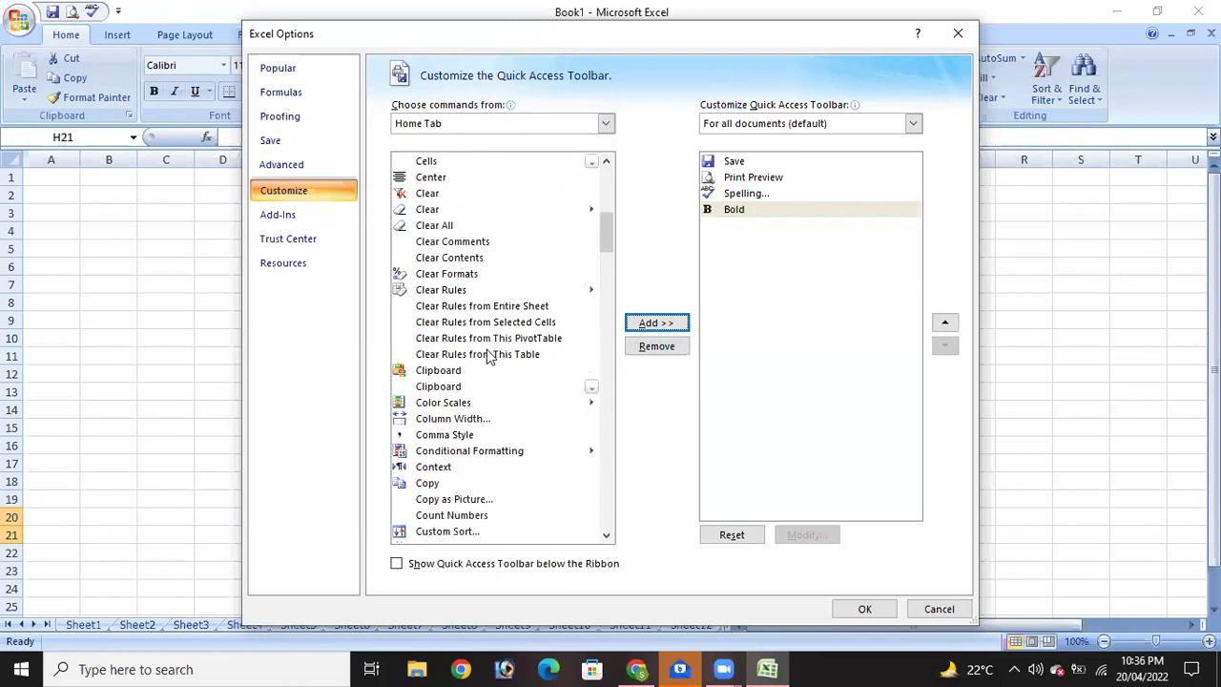
left_click(429, 487)
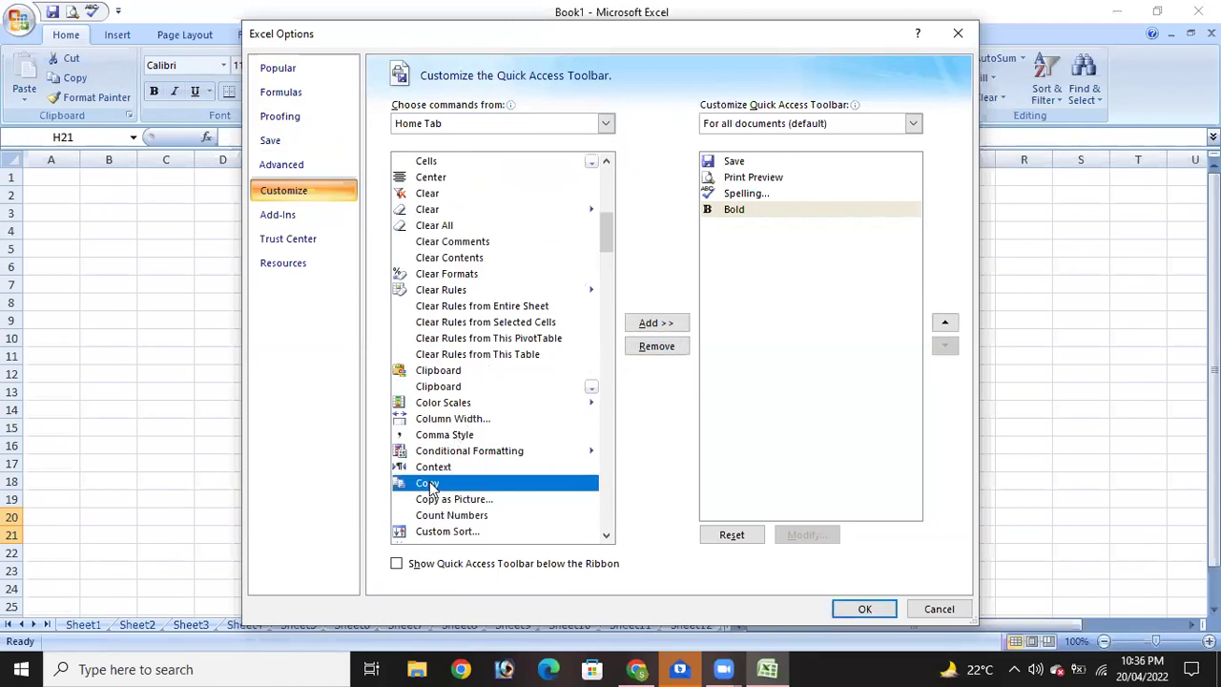
left_click(665, 324)
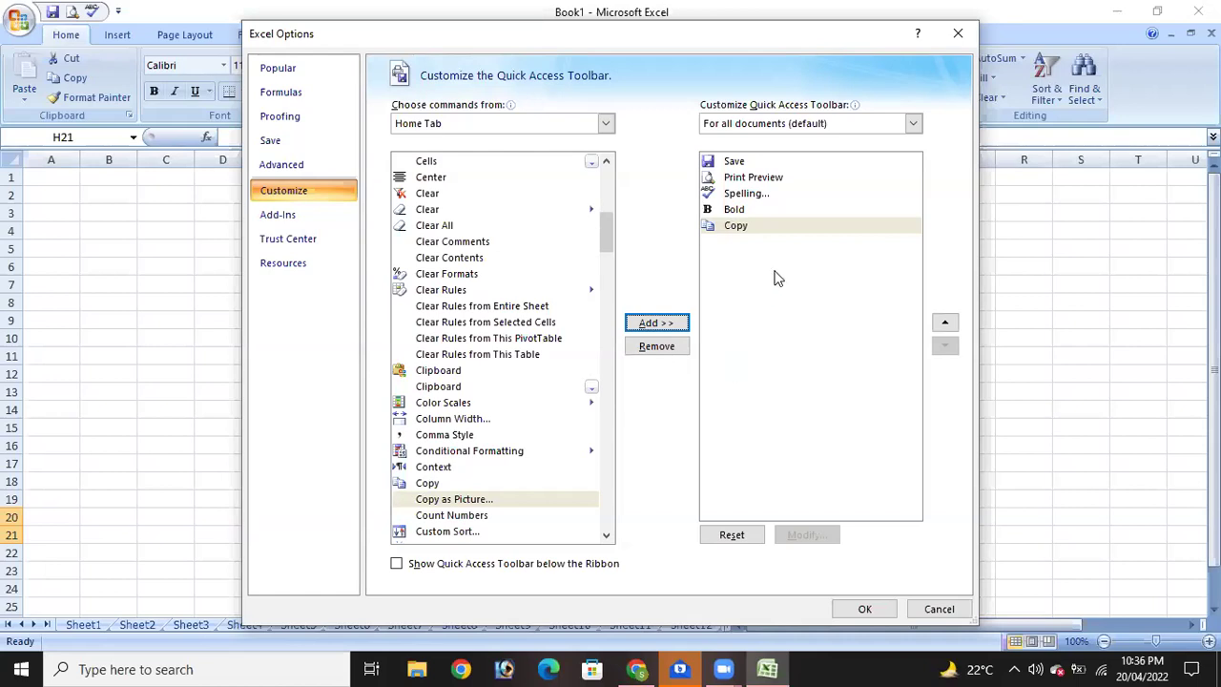
left_click(864, 608)
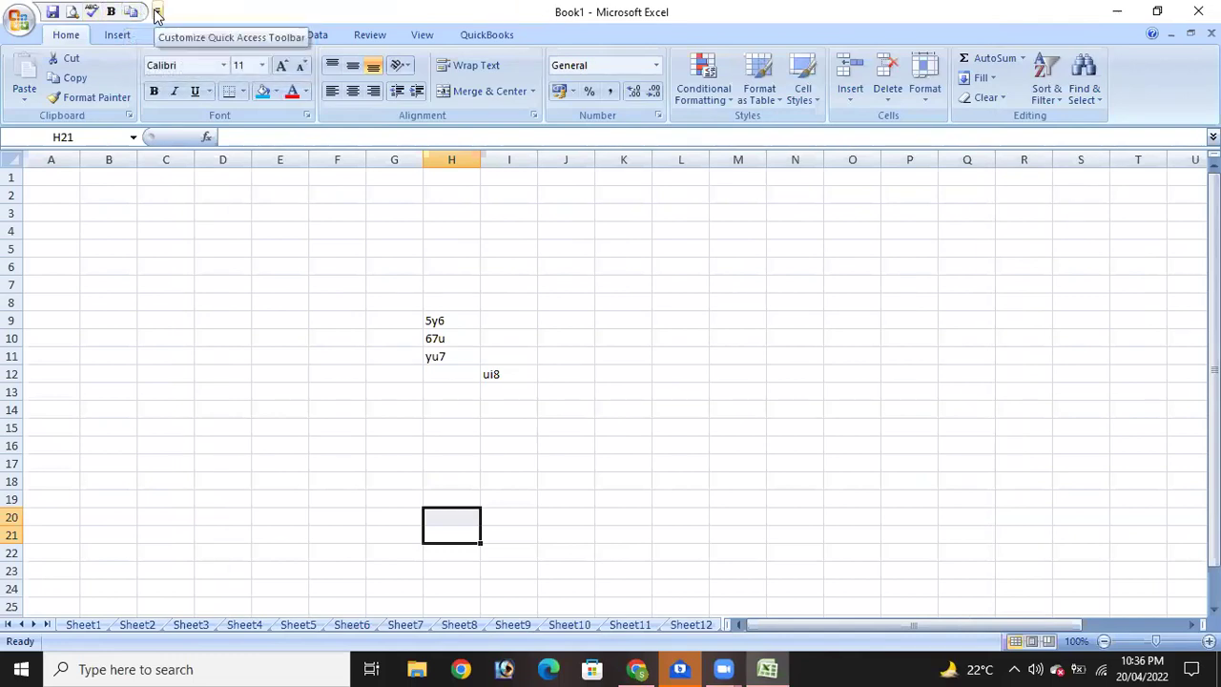
Remove the Save, Print Preview and Spelling commands from the Quick Access Toolbar.
left_click(157, 13)
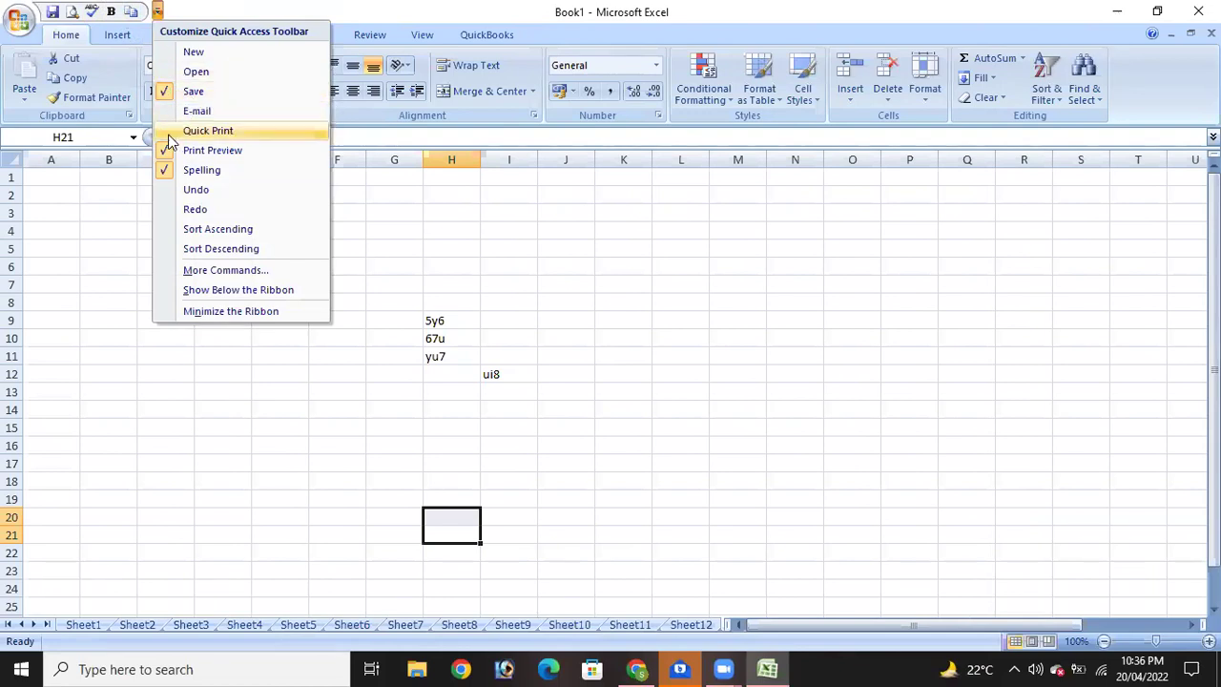
left_click(175, 92)
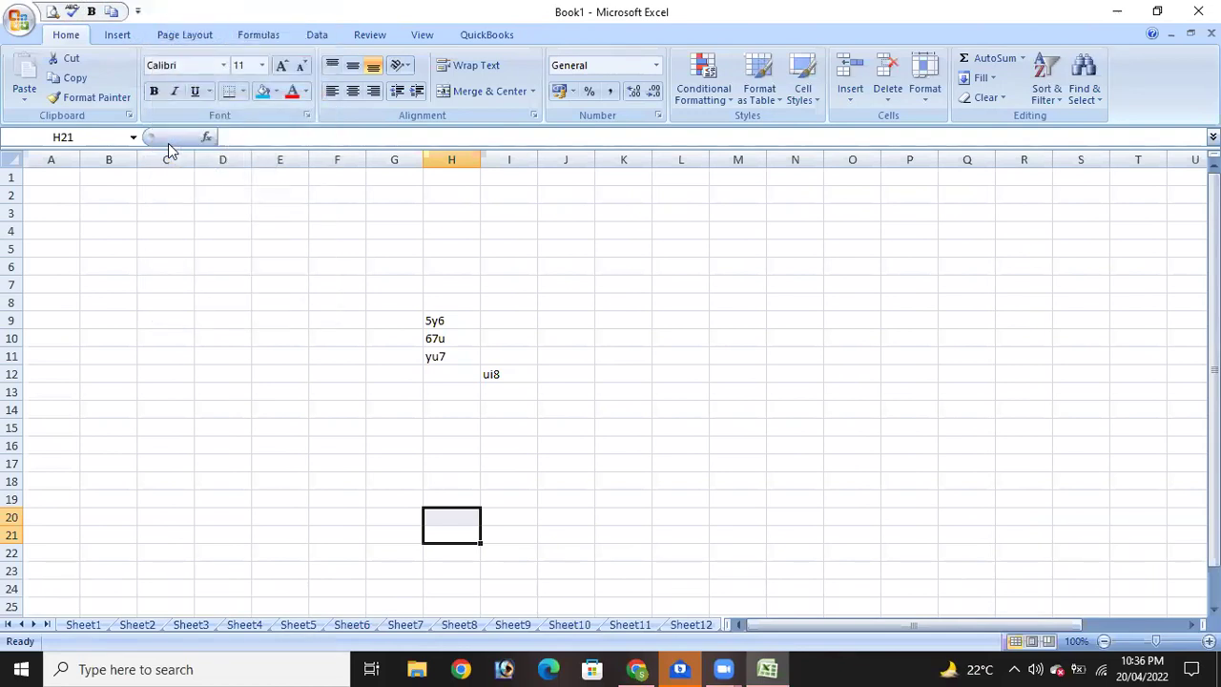
left_click(138, 11)
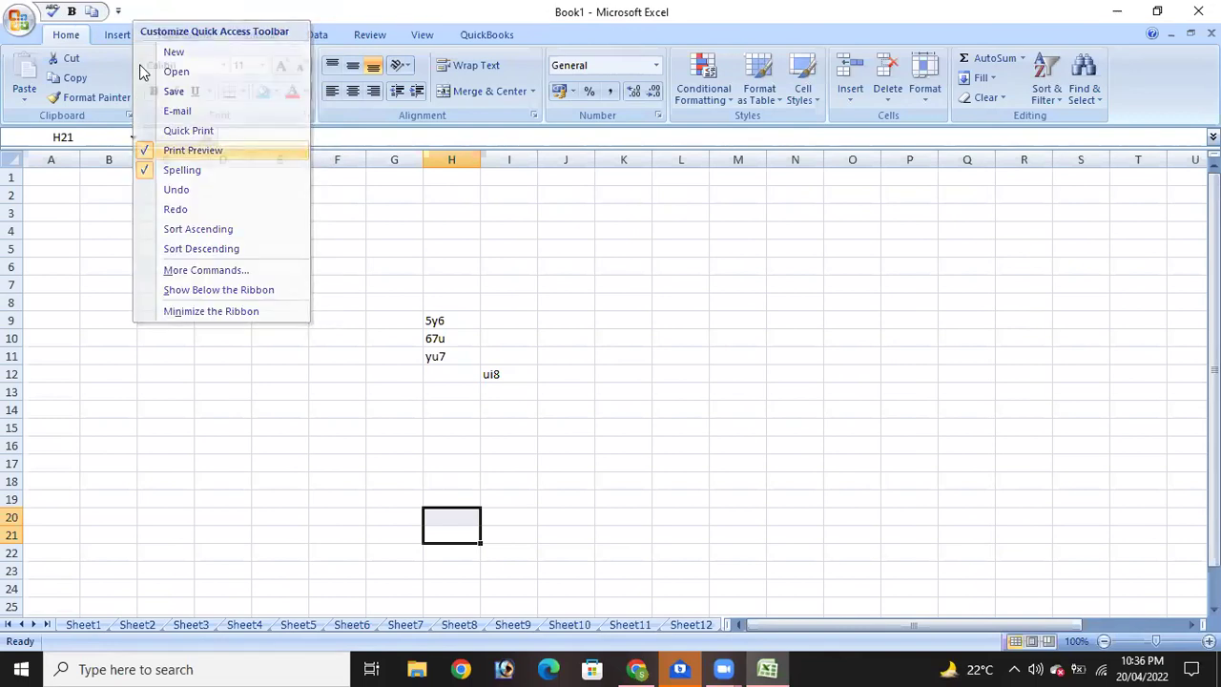
left_click(144, 151)
left_click(118, 12)
left_click(131, 170)
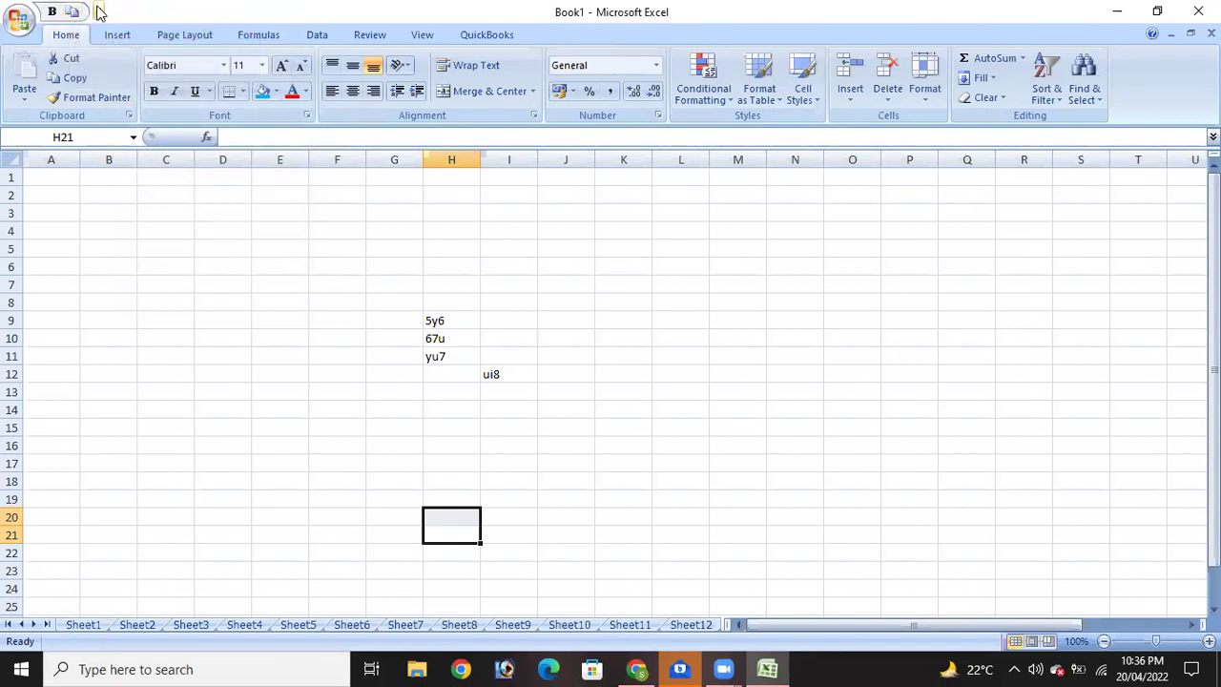
left_click(98, 12)
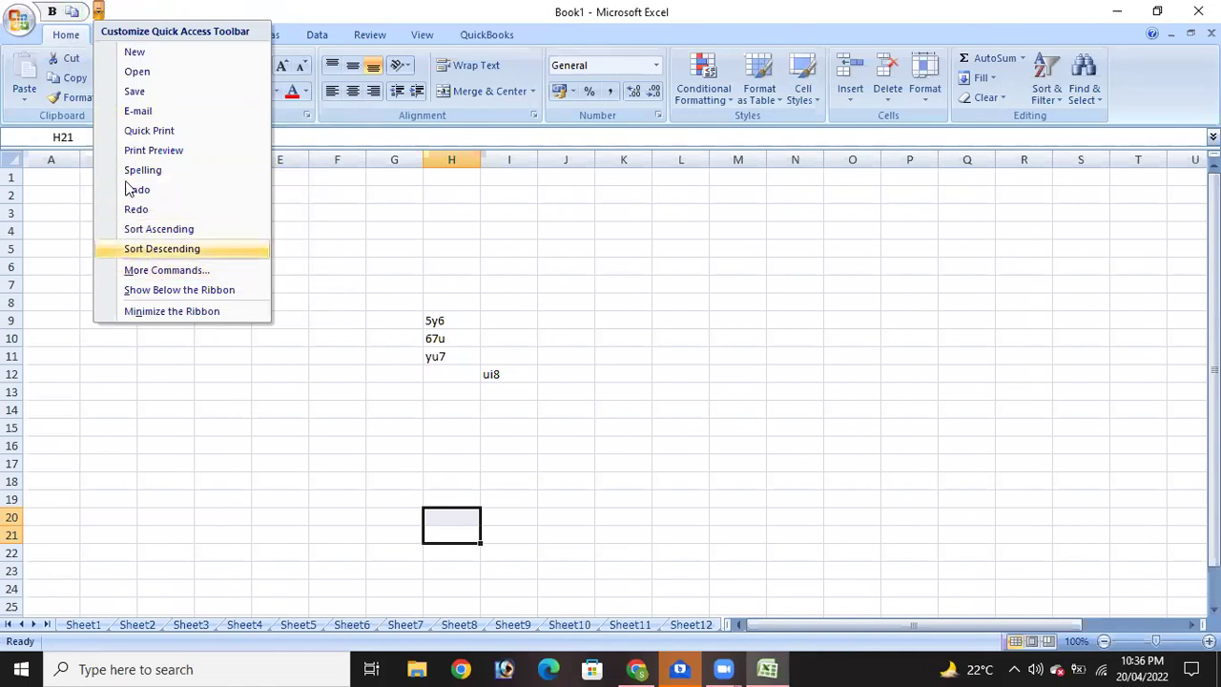
Remove the Bold and Copy commands directly from the Quick Access Toolbar.
left_click(76, 13)
right_click(76, 13)
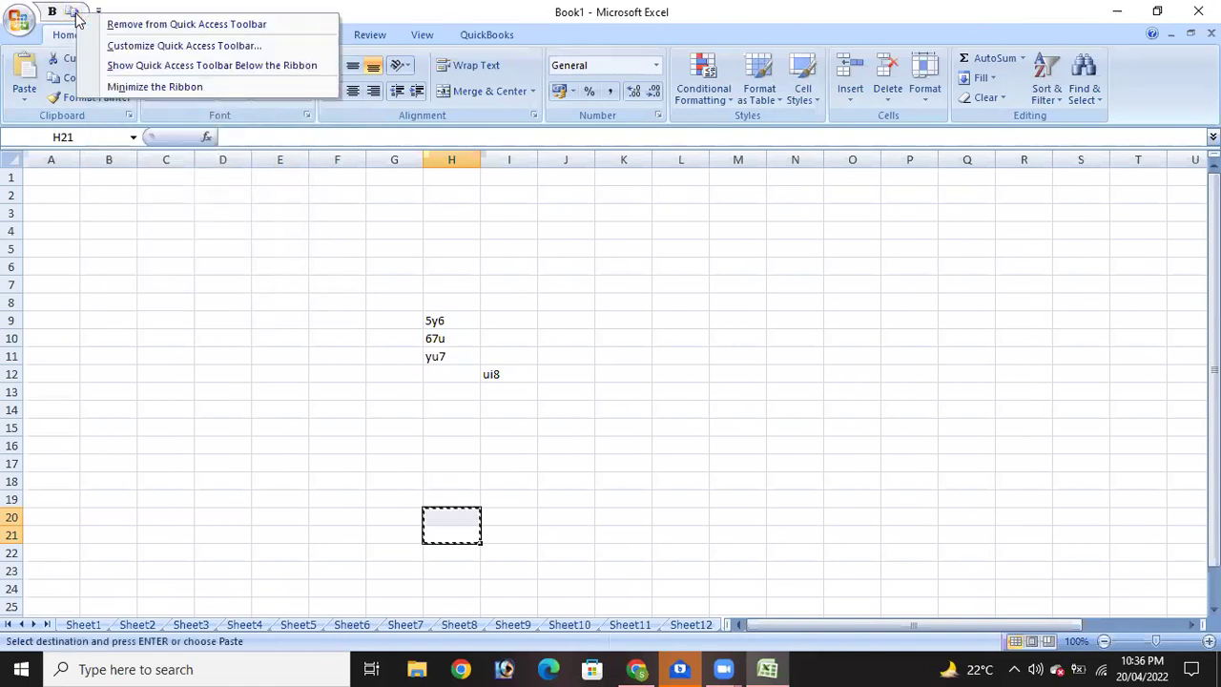
key("Escape")
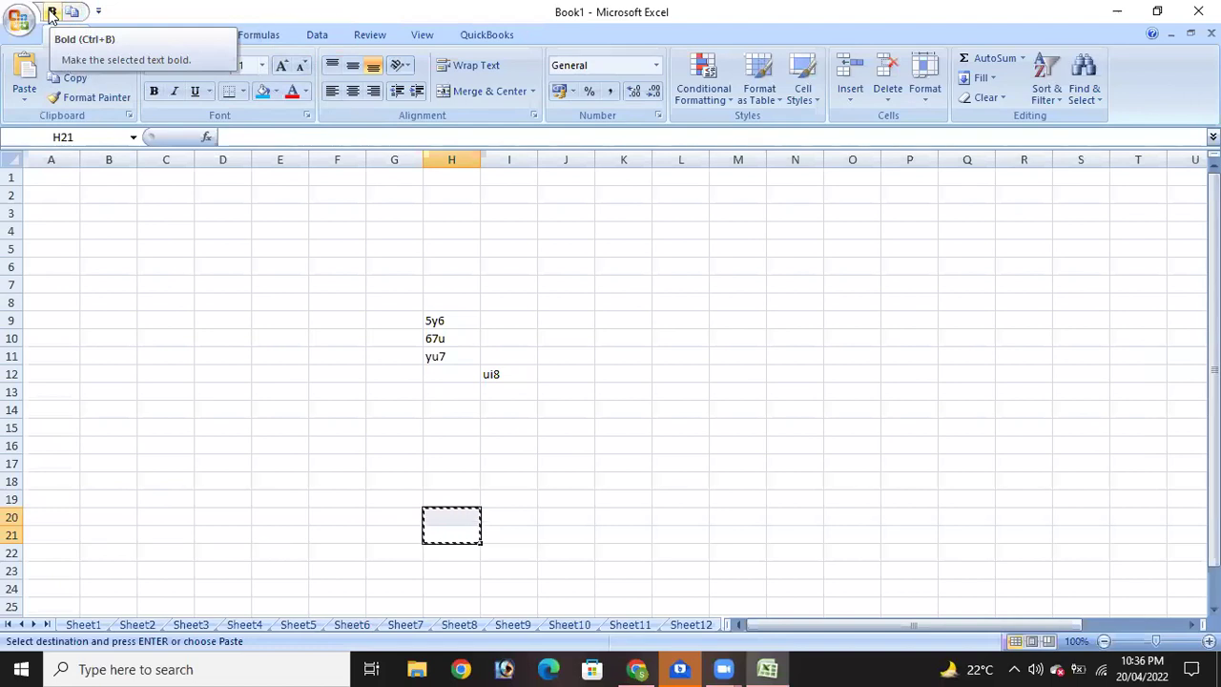
right_click(52, 14)
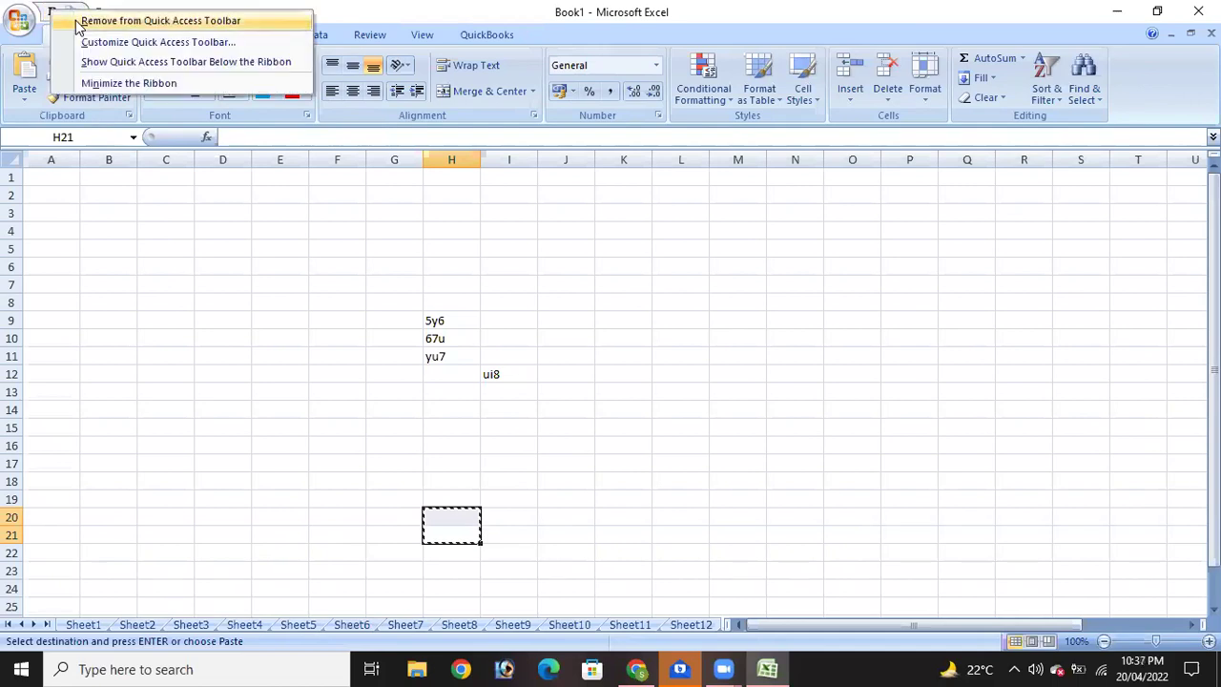
left_click(138, 21)
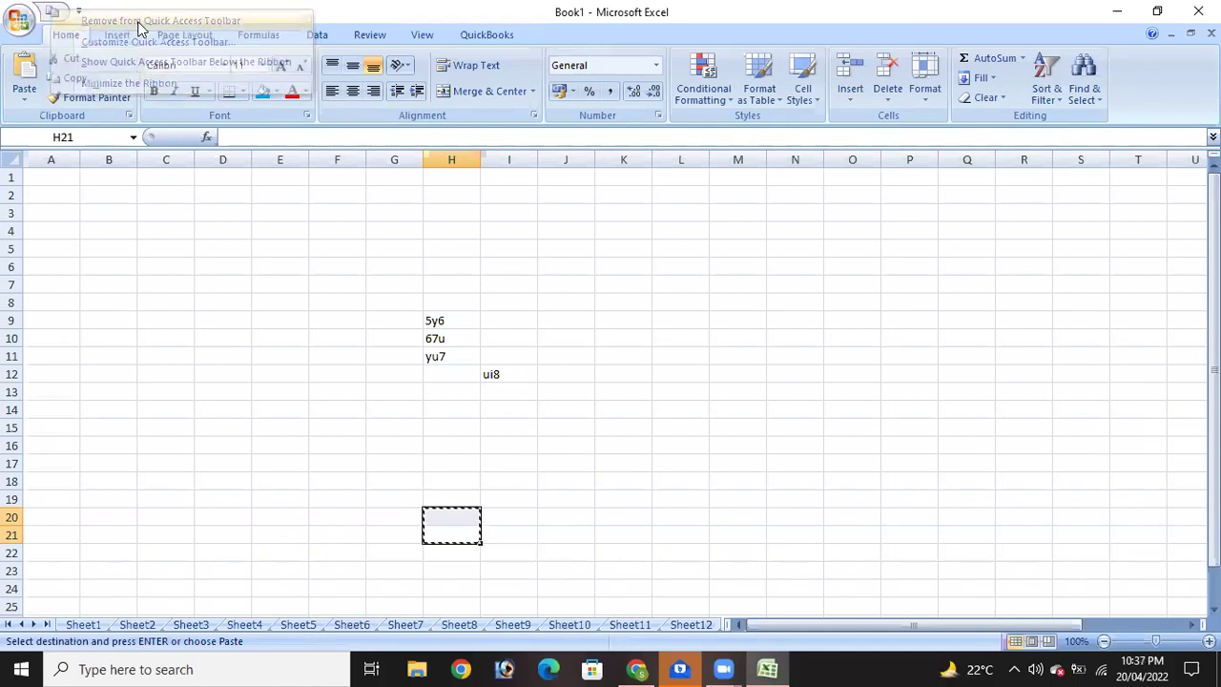
right_click(55, 14)
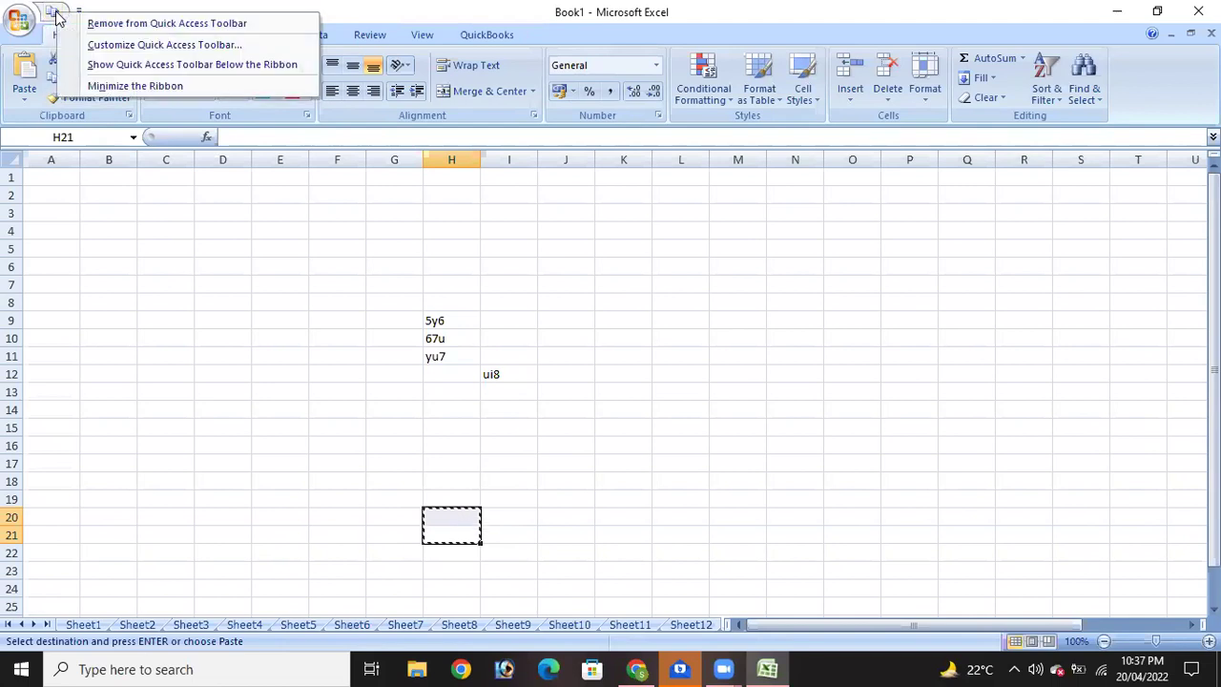
left_click(119, 26)
Add the Open command from Popular Commands to the Quick Access Toolbar through its full customization options.
left_click(48, 12)
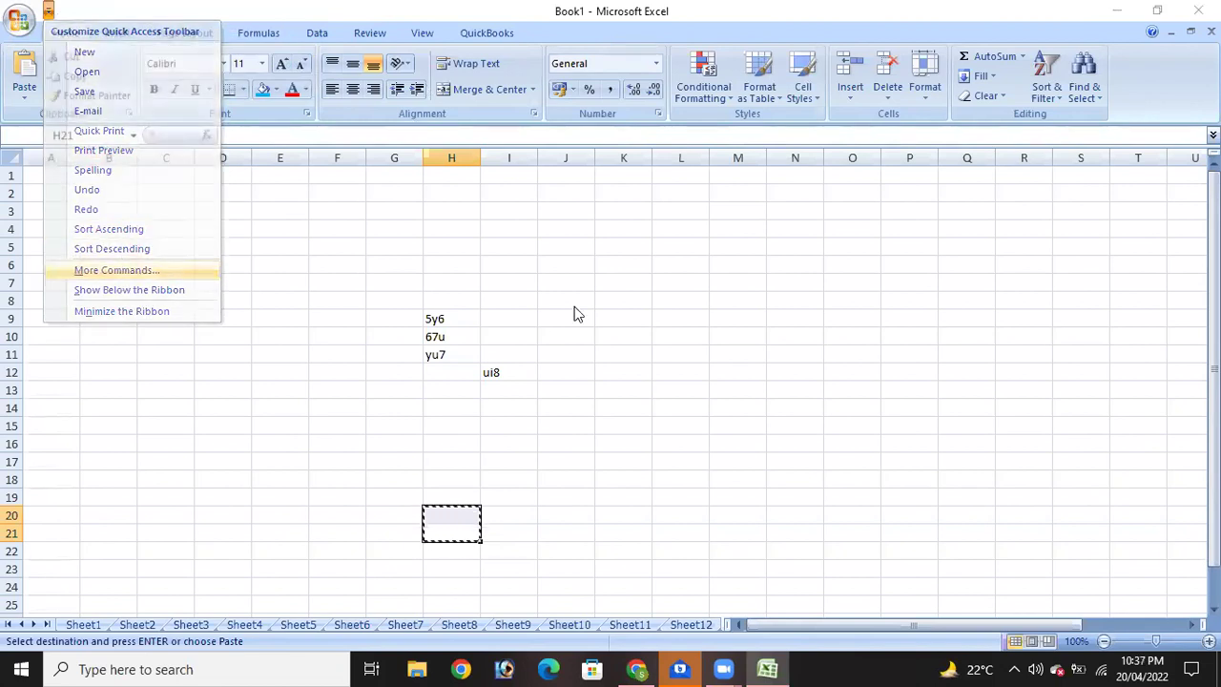
key("Return")
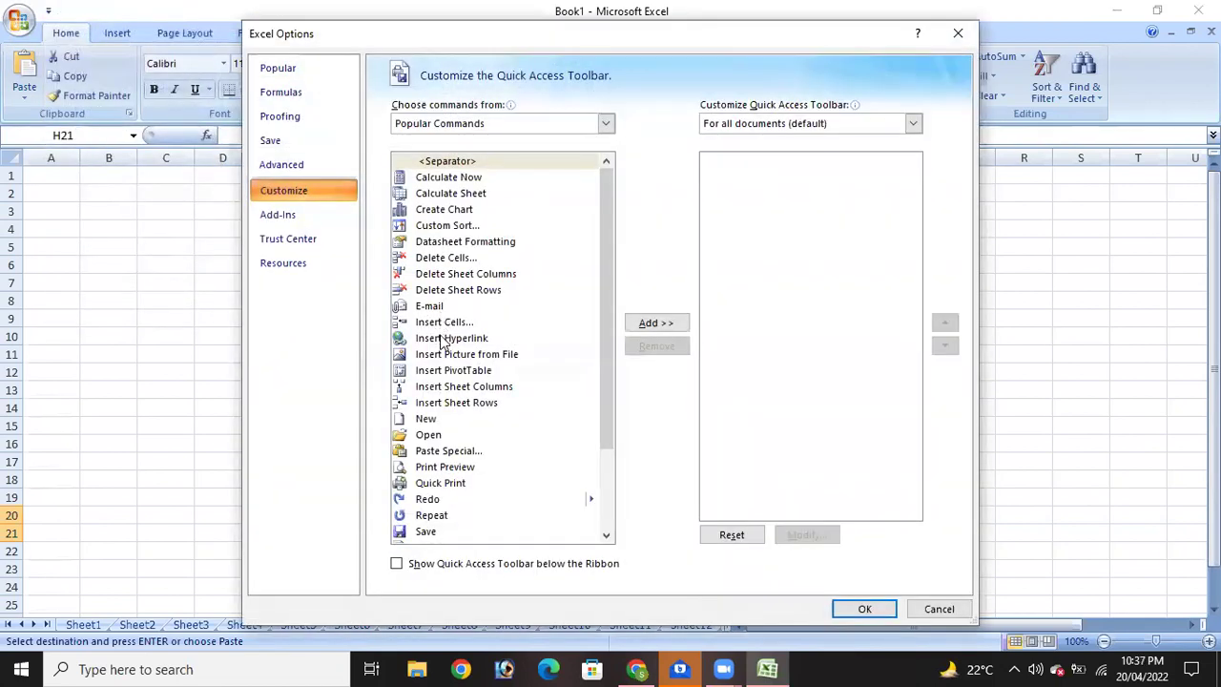
left_click(437, 435)
left_click(679, 324)
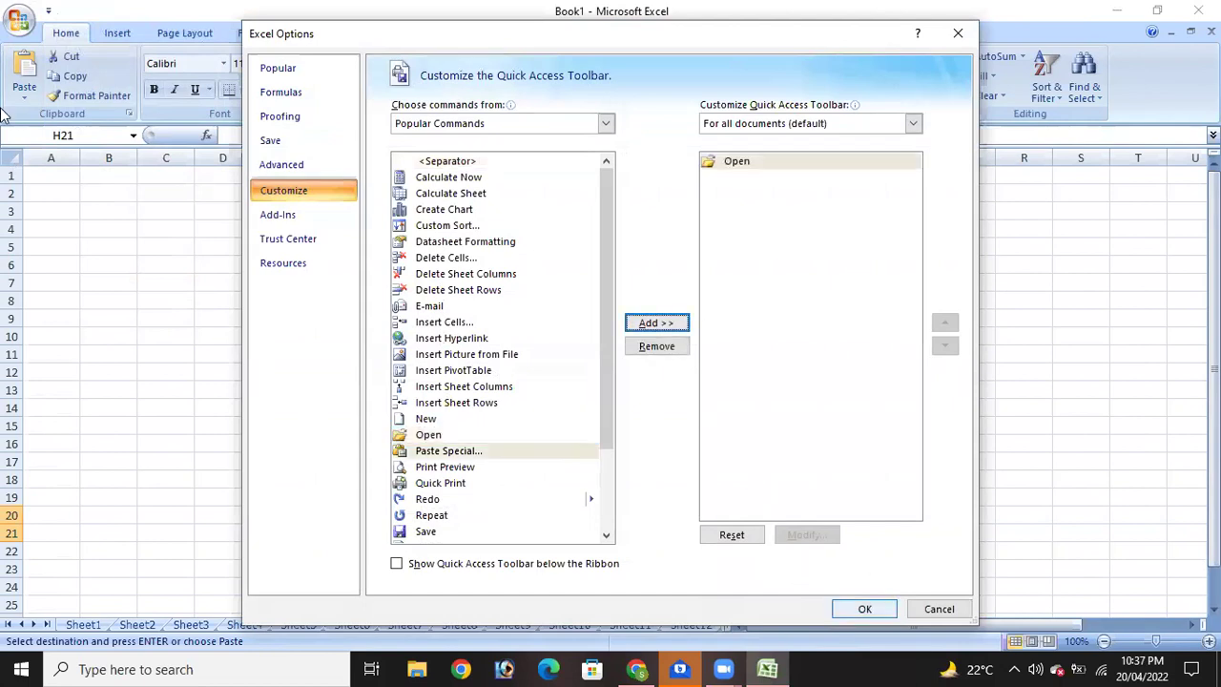
key("Return")
Remove the Open command from the Quick Access Toolbar through its full customization options and apply the change.
left_click(78, 11)
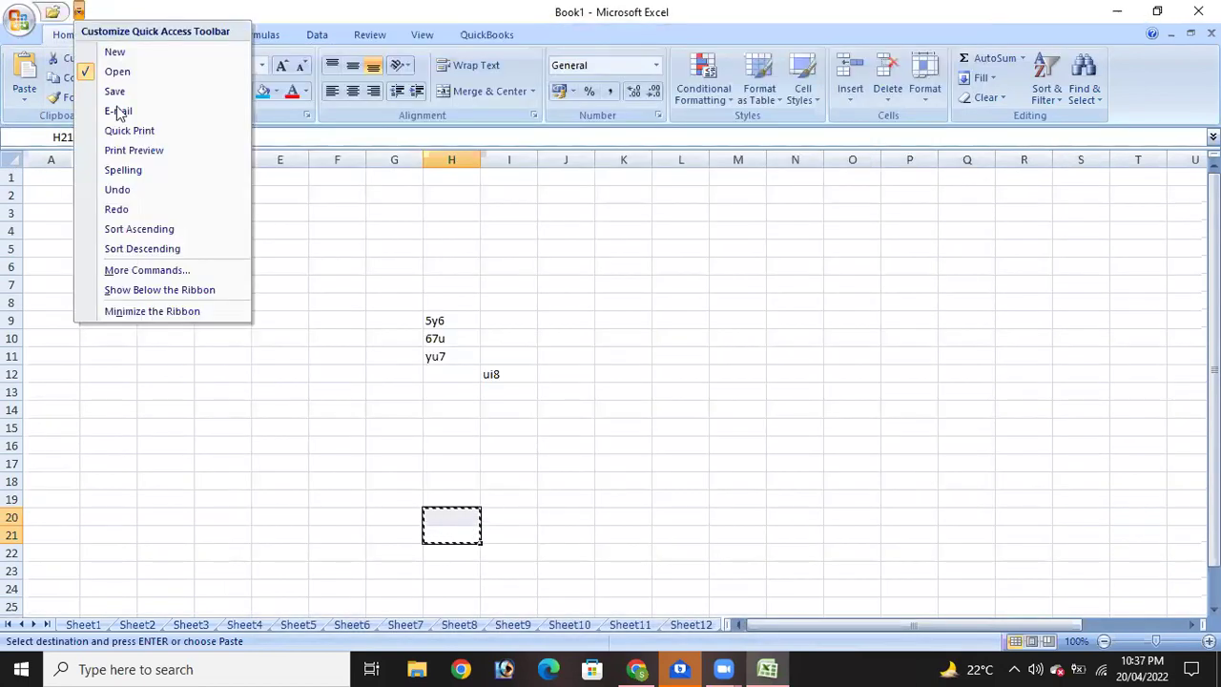
left_click(128, 270)
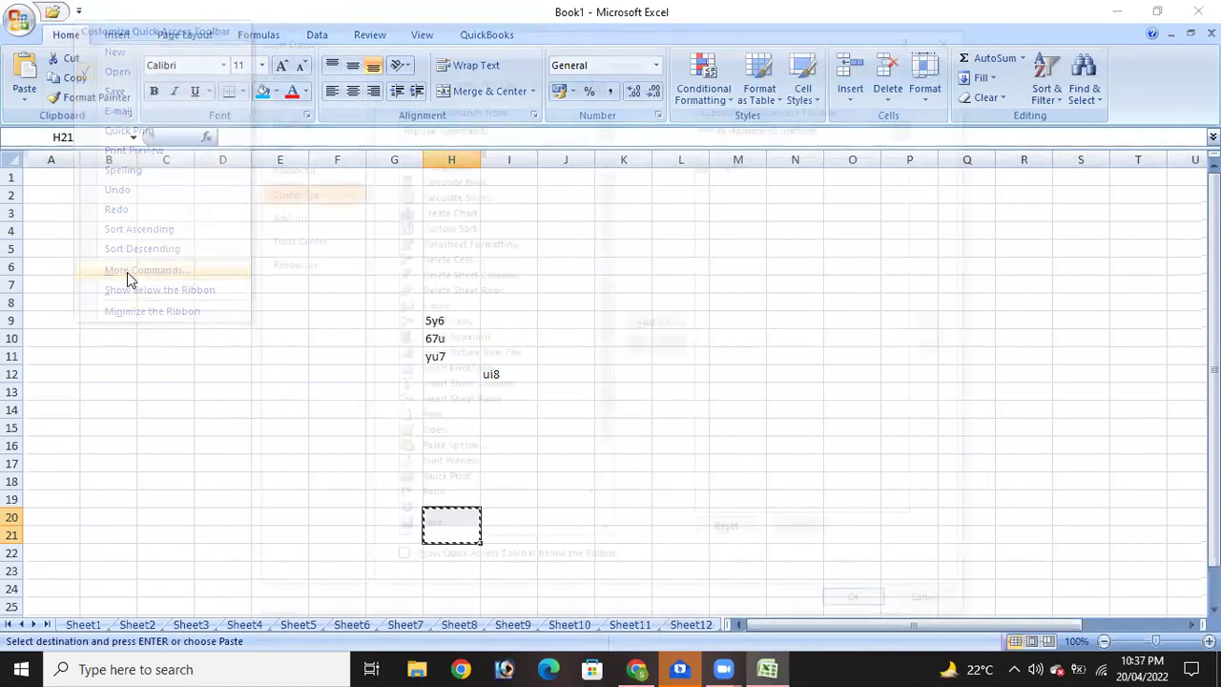
left_click(738, 163)
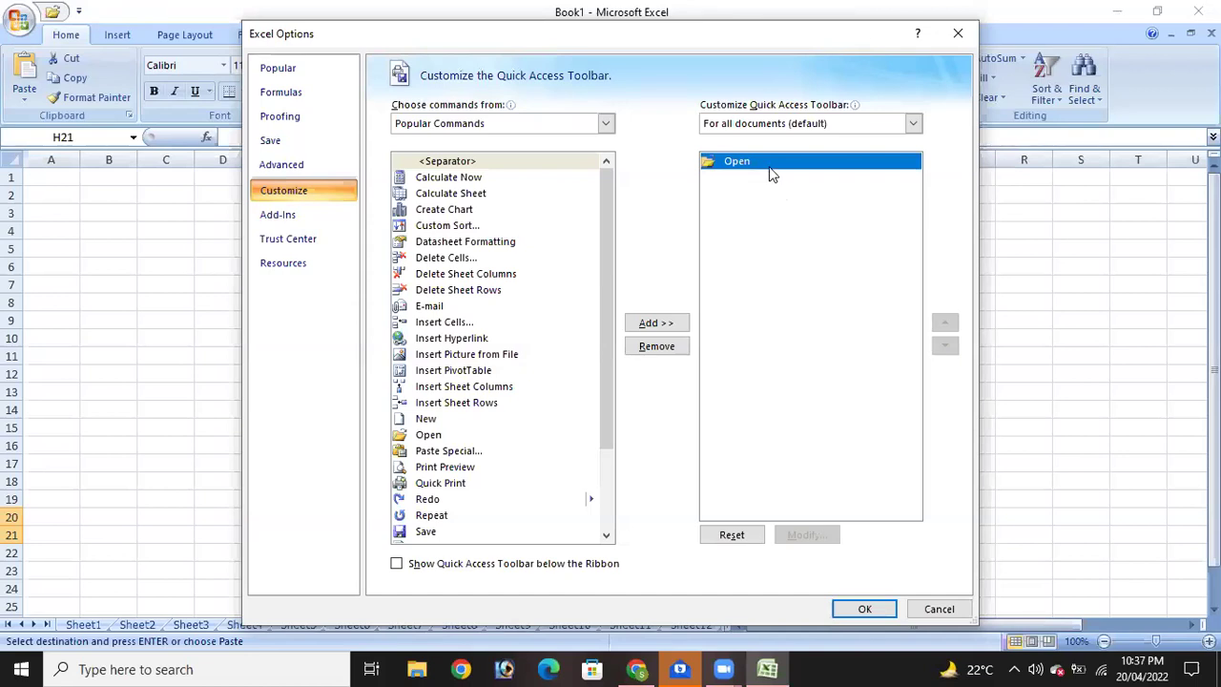
left_click(678, 351)
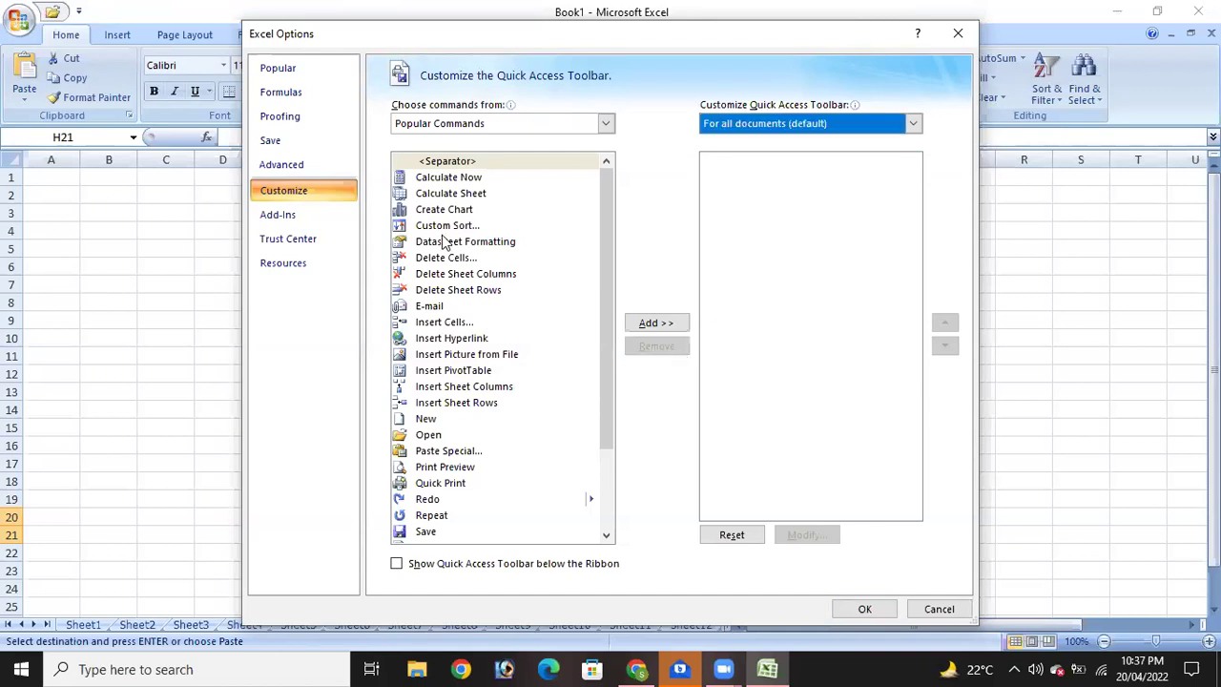
left_click(656, 324)
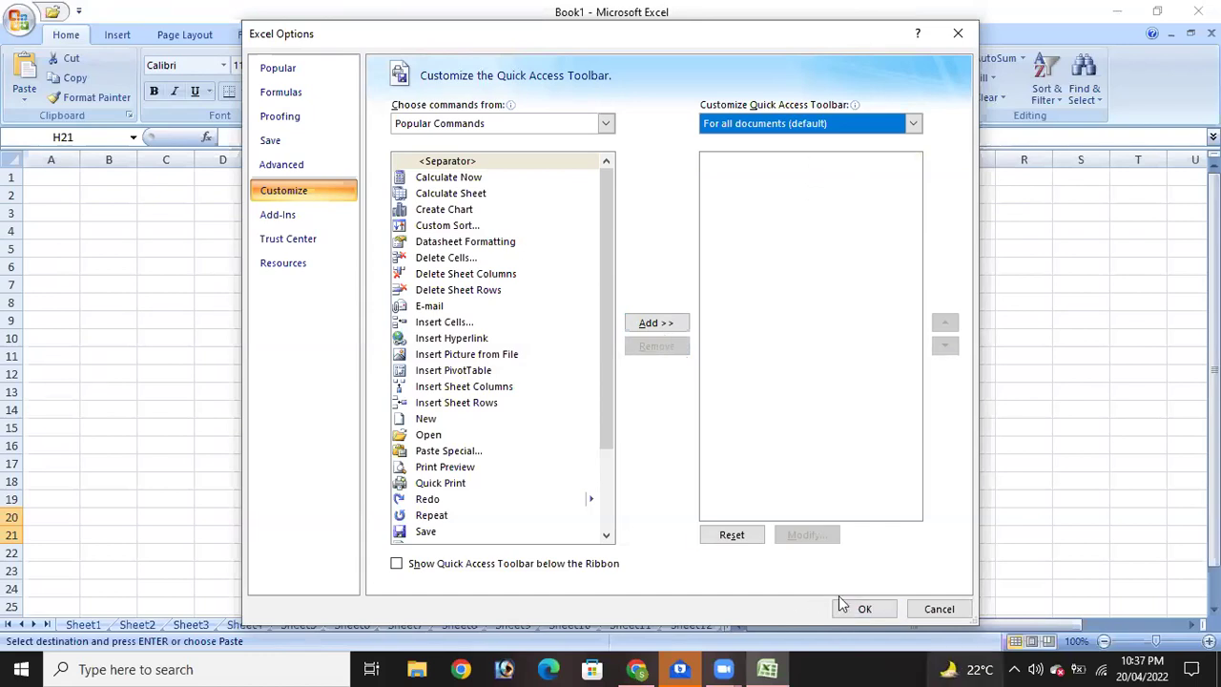
key("Return")
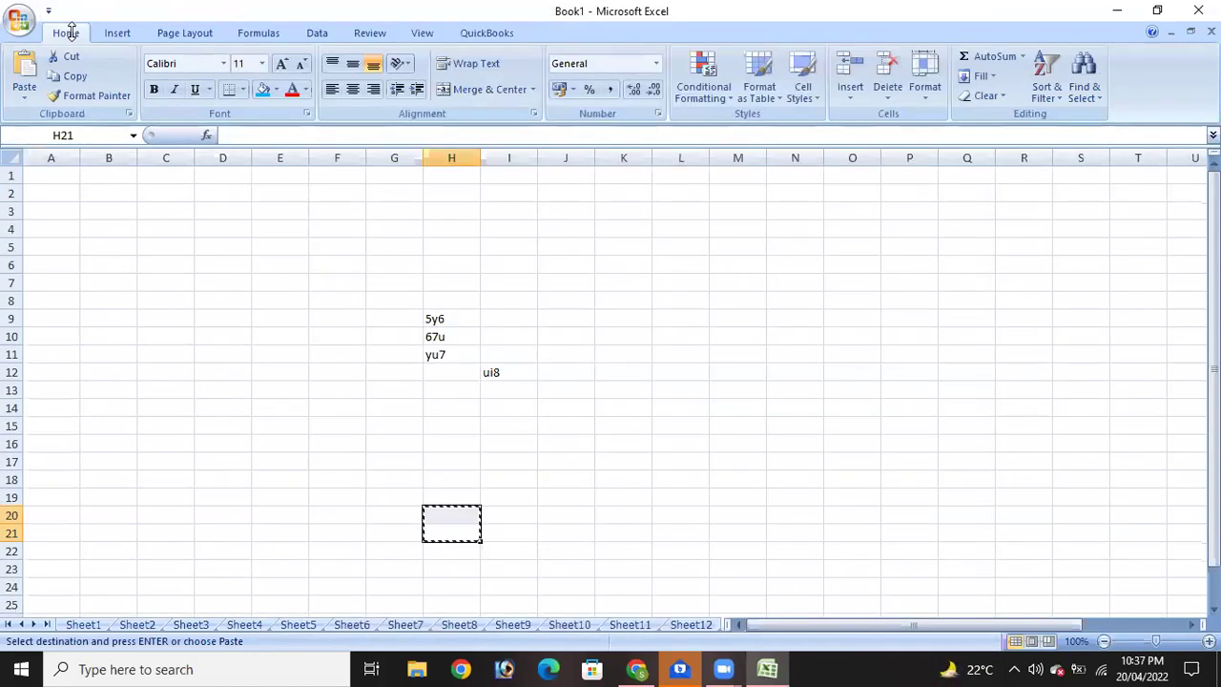
Return to the worksheet and delete the sample entries in the range H9:I13.
left_click(782, 666)
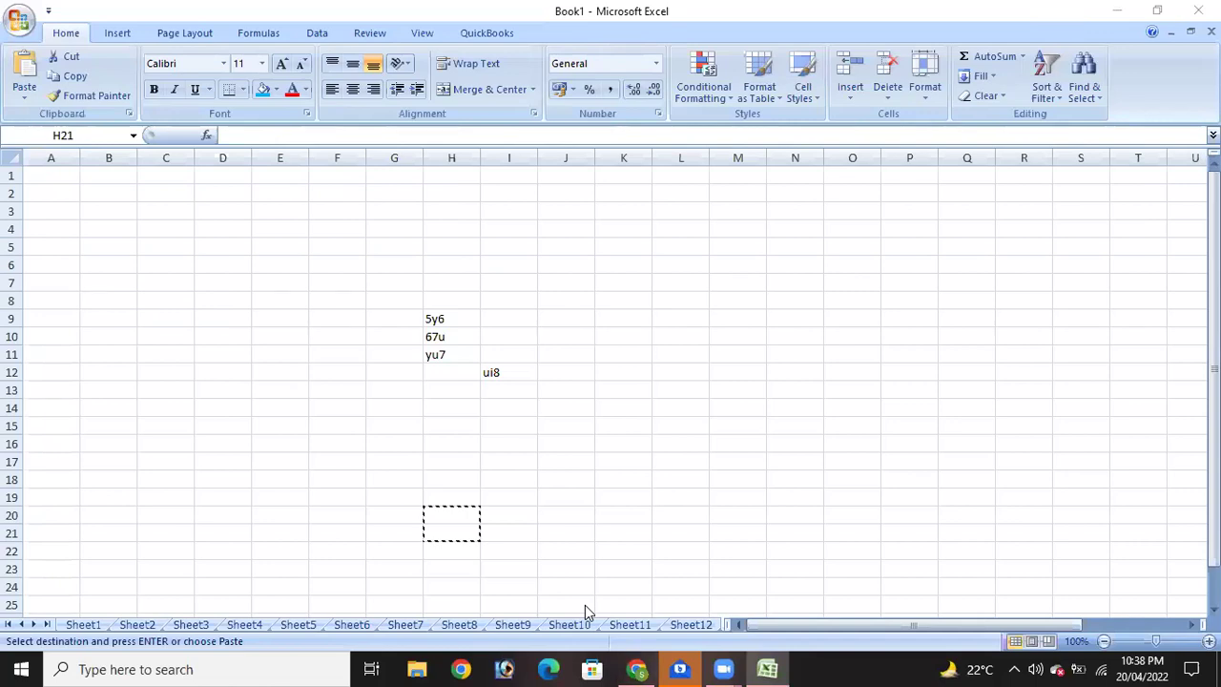
left_click(351, 522)
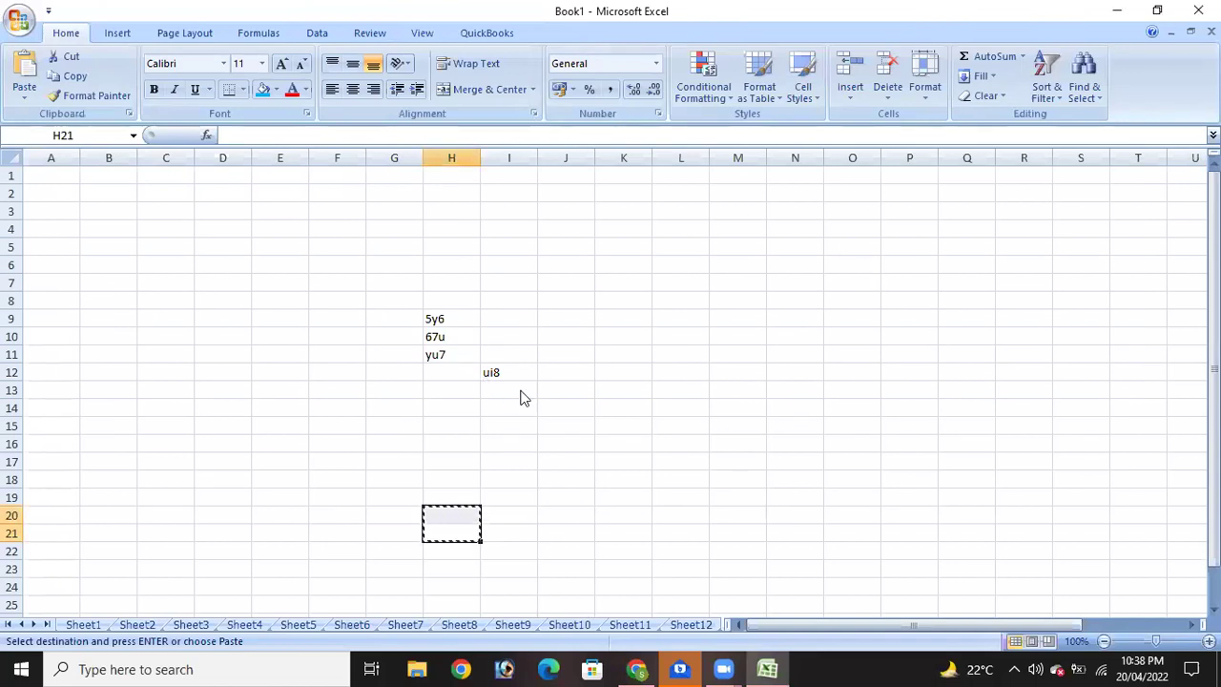
left_click_drag(434, 318, 521, 387)
key("Delete")
left_click(598, 285)
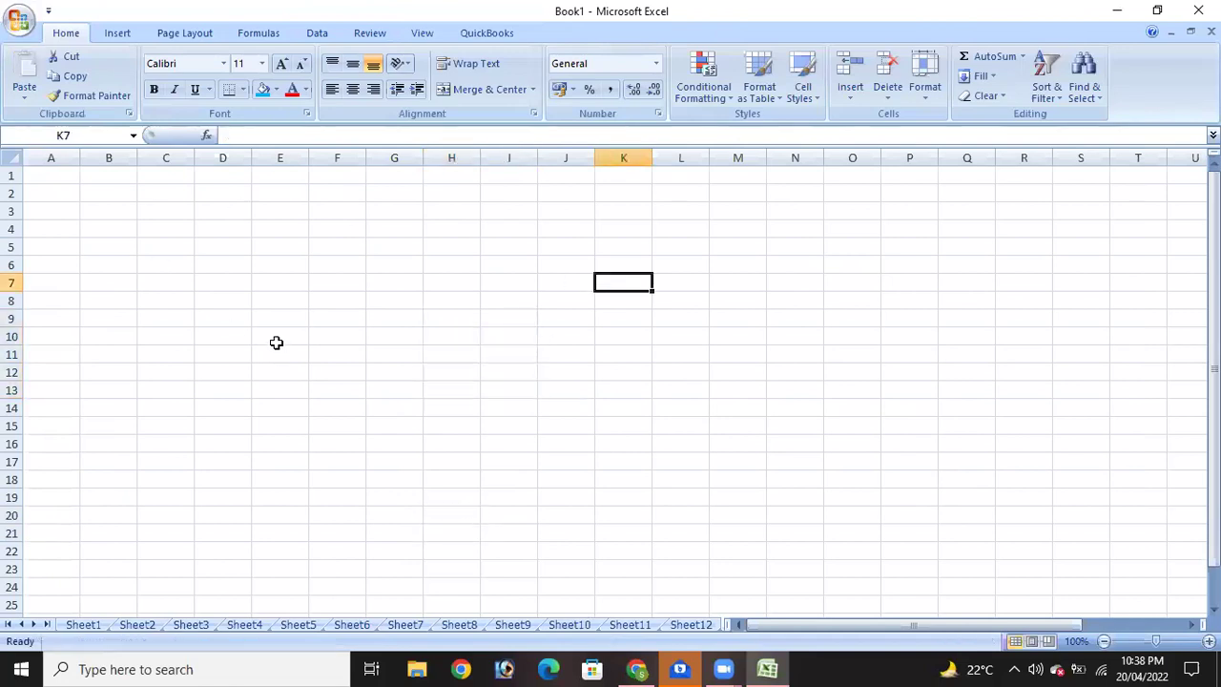
scroll(276, 342, "down", 1)
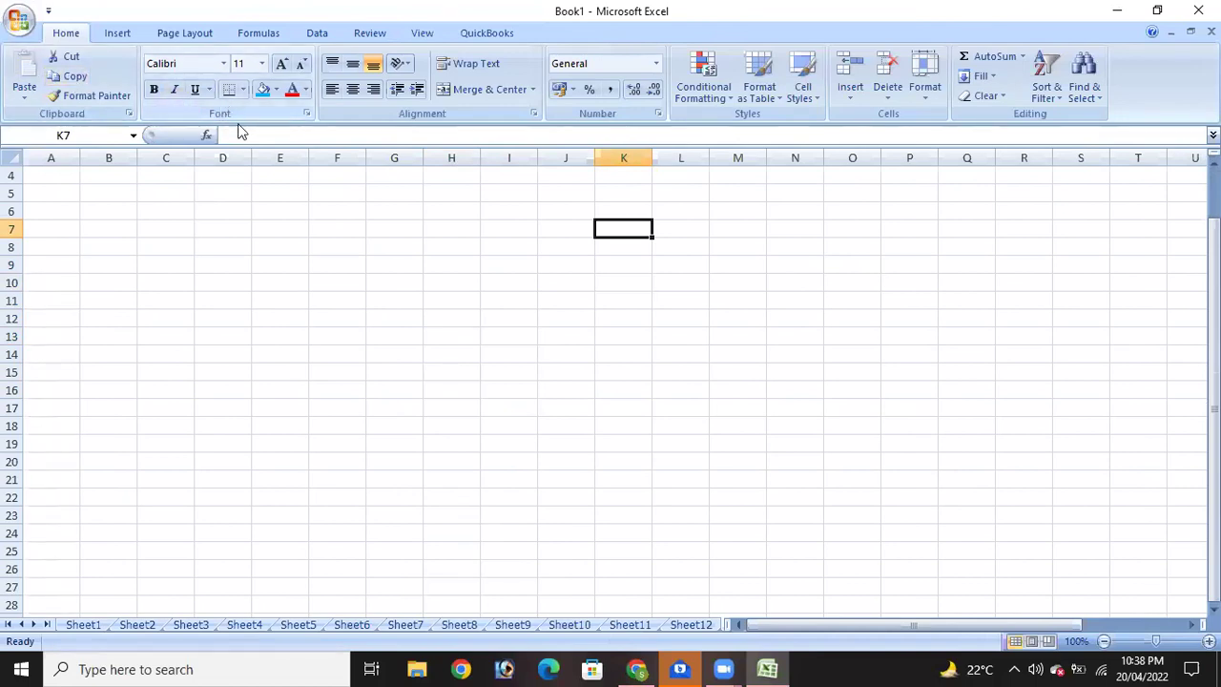
left_click(340, 234)
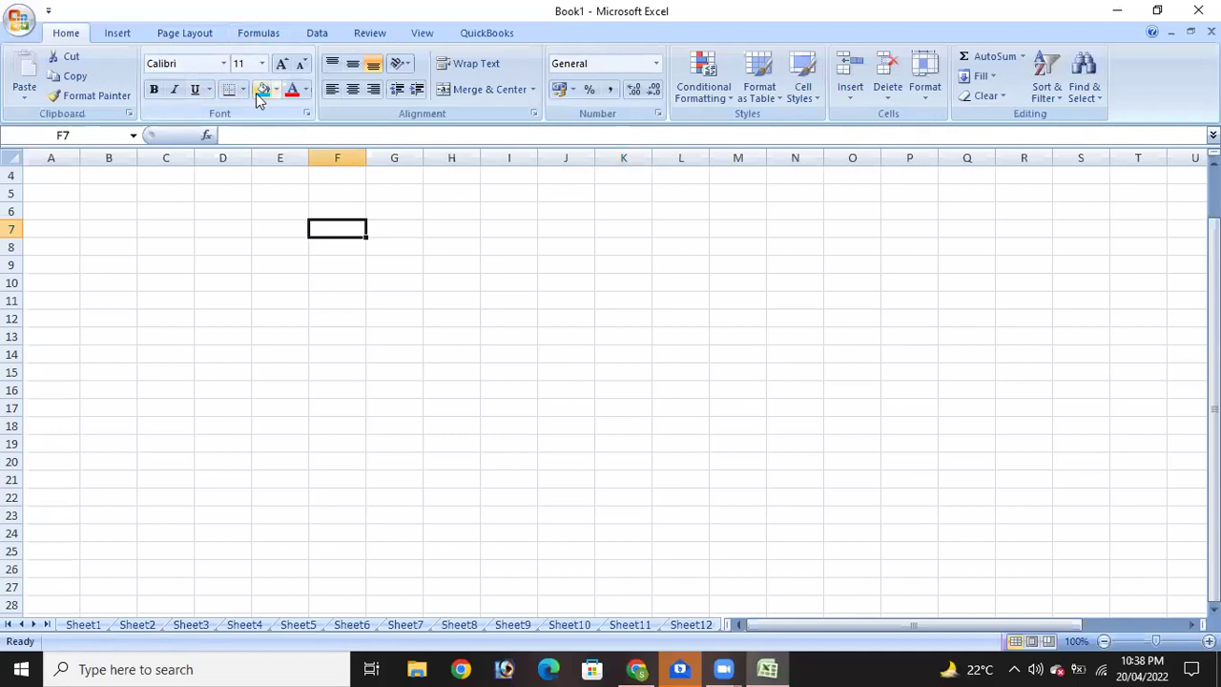
left_click(460, 235)
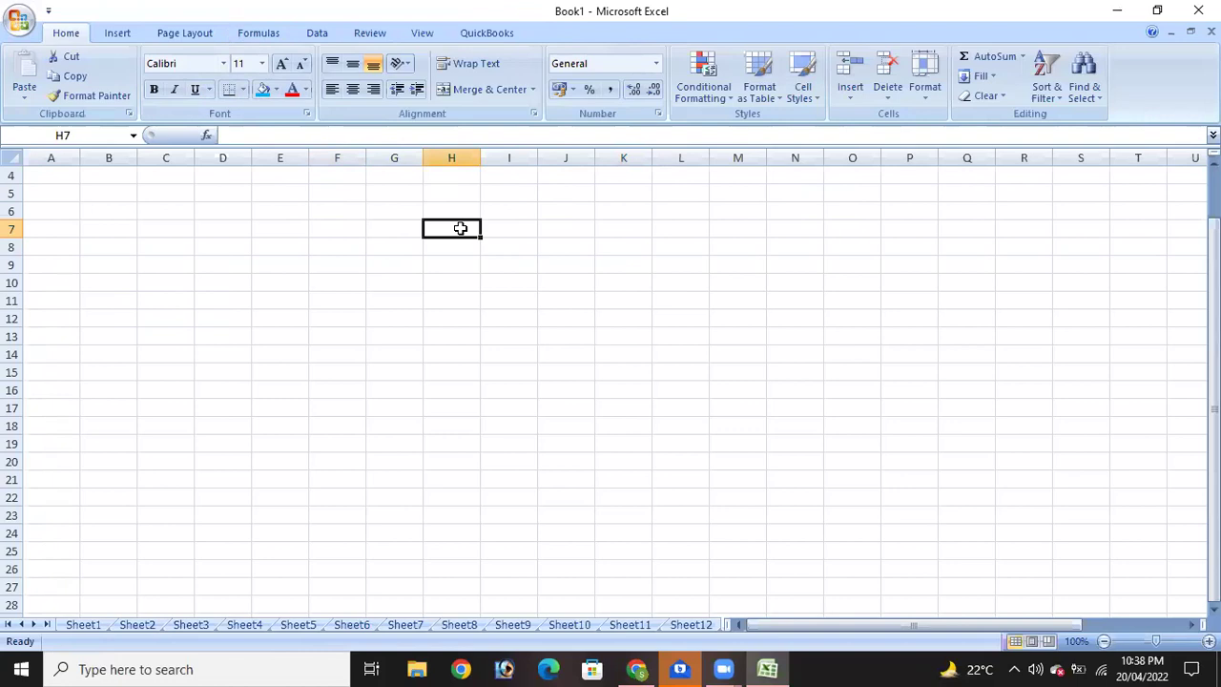
Enter "clipboard" in cell H7 and "Pagelayout" in cell H8.
double_click(460, 229)
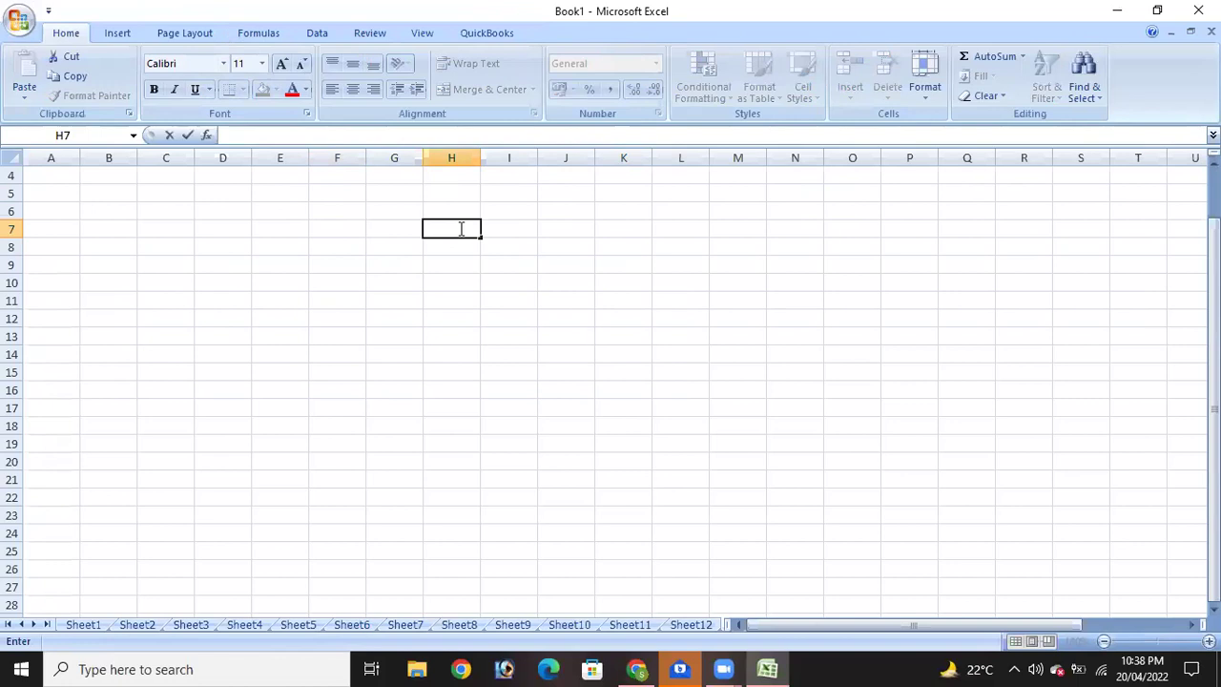
type("clipboard")
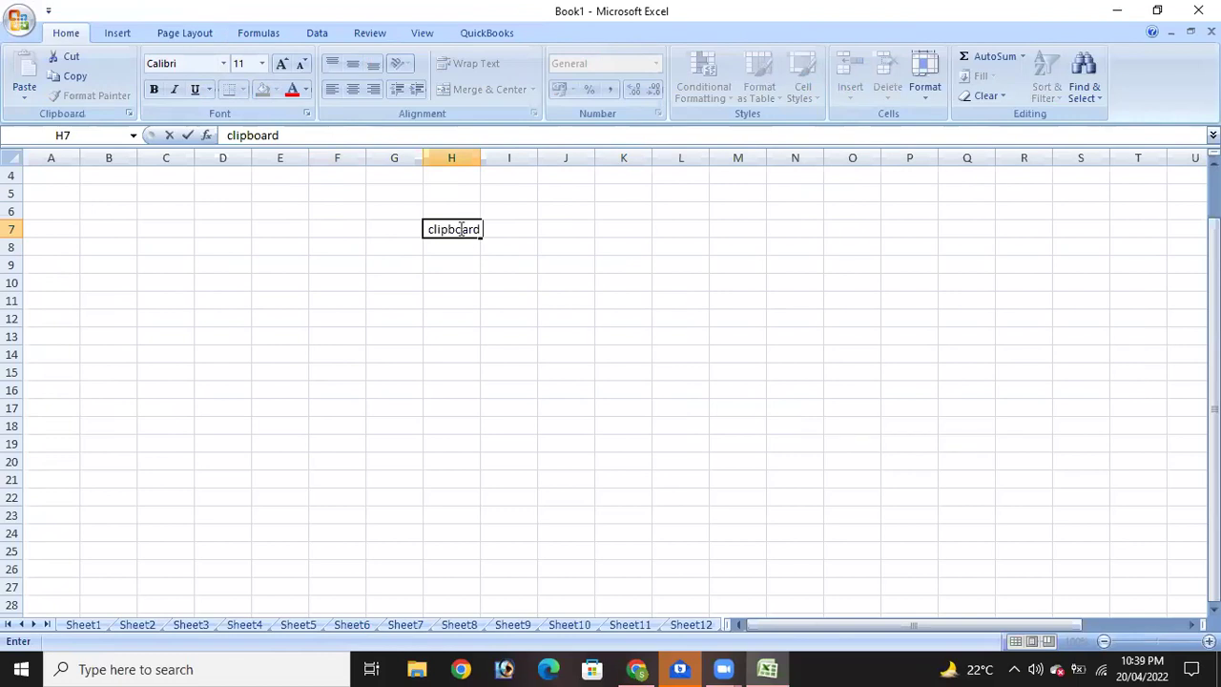
left_click(737, 307)
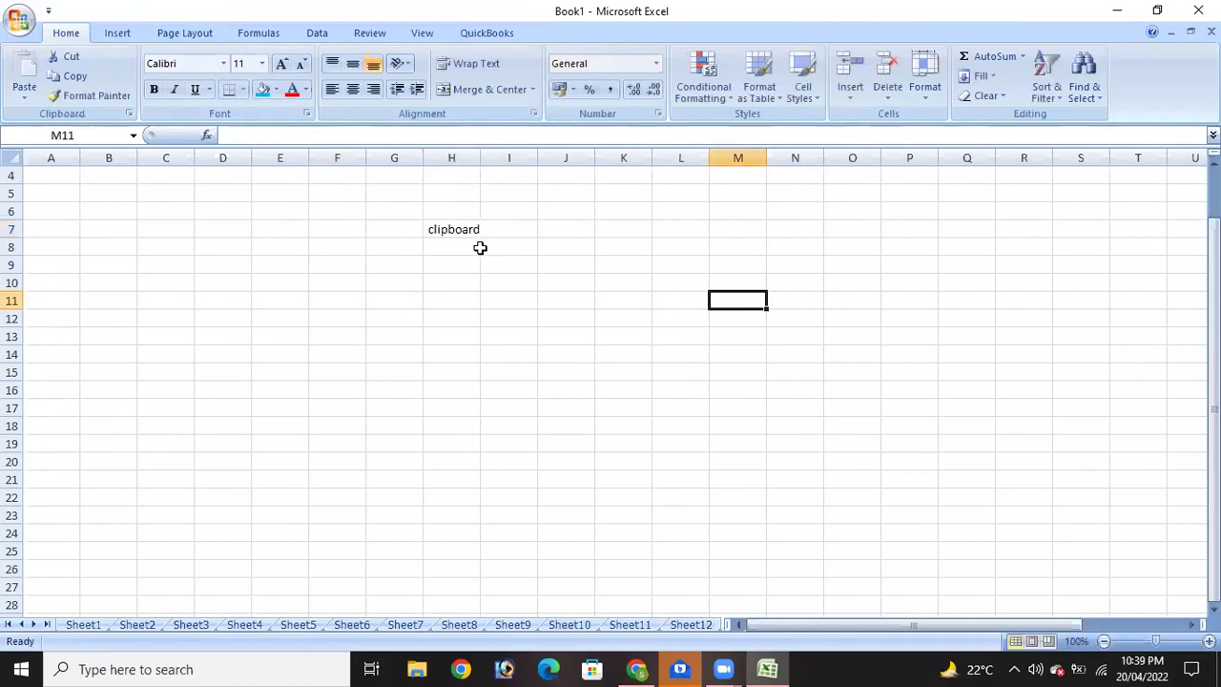
left_click(488, 252)
left_click(443, 250)
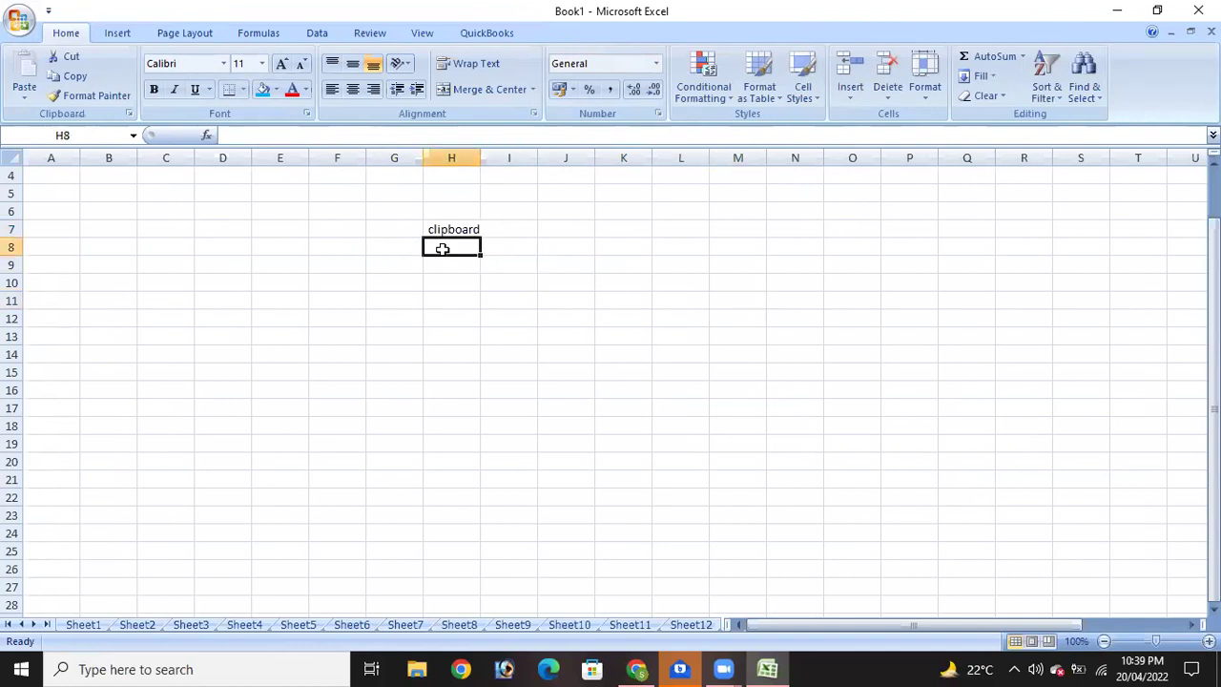
type("Pagelayout")
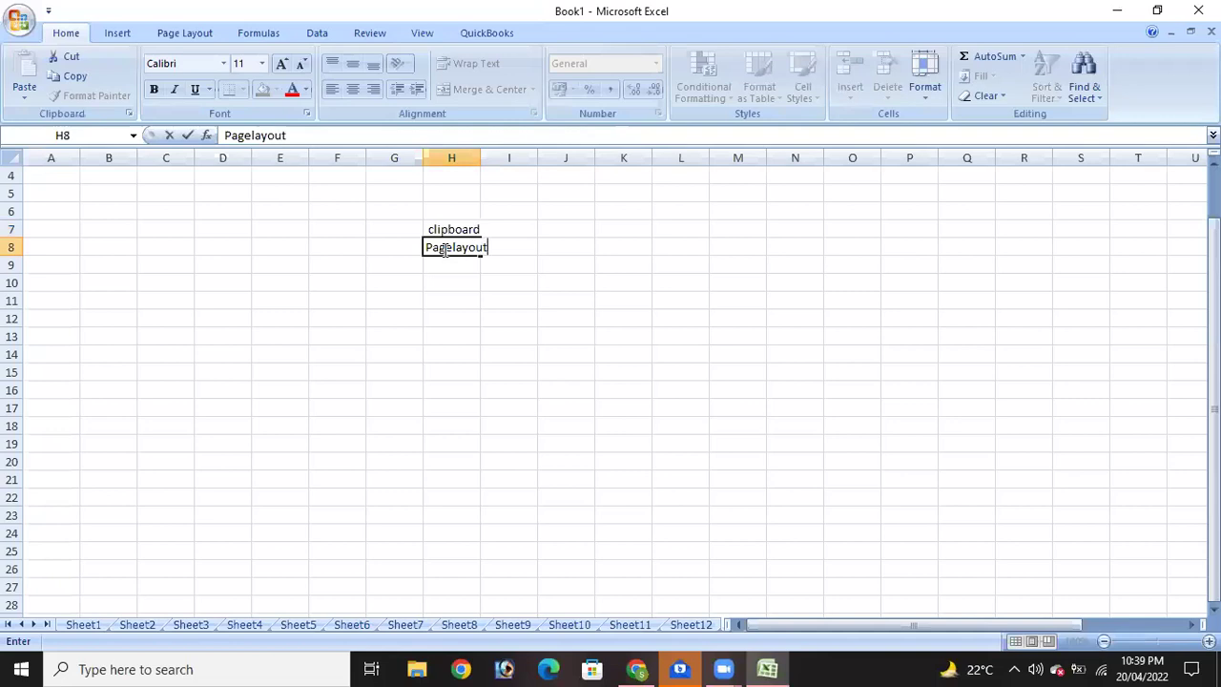
key("Return")
left_click(525, 295)
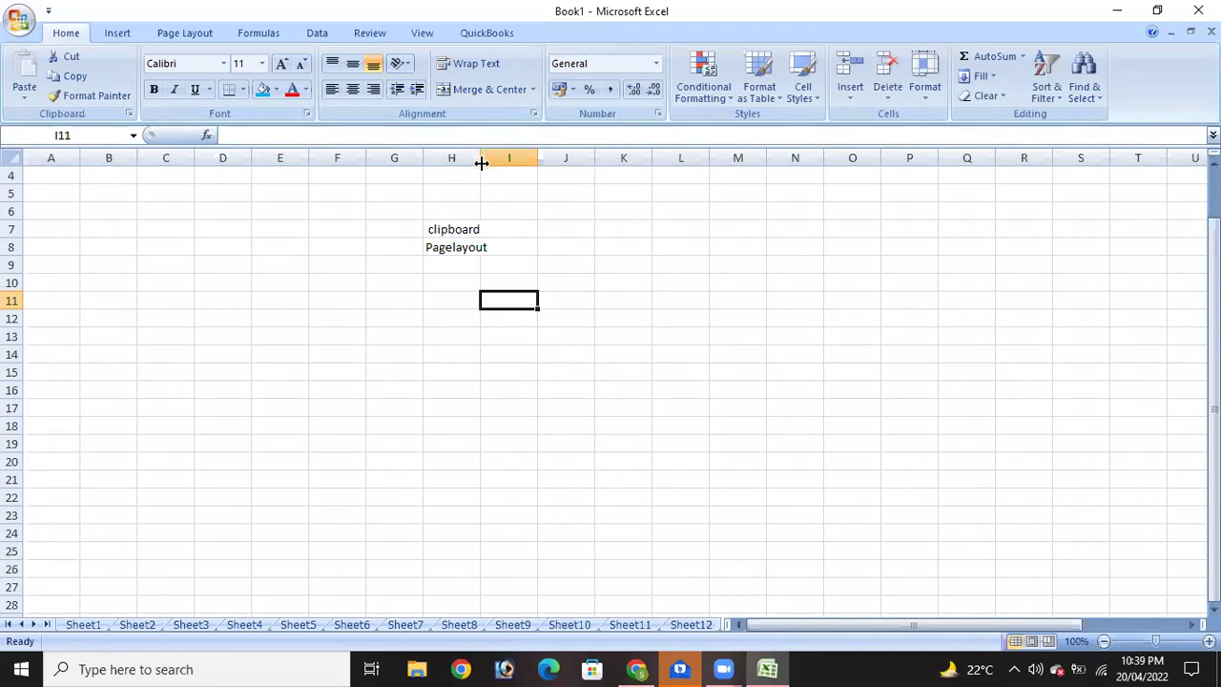
Widen column H to fit its entries and remove the "clipboard" text from cell H7.
left_click_drag(482, 163, 505, 175)
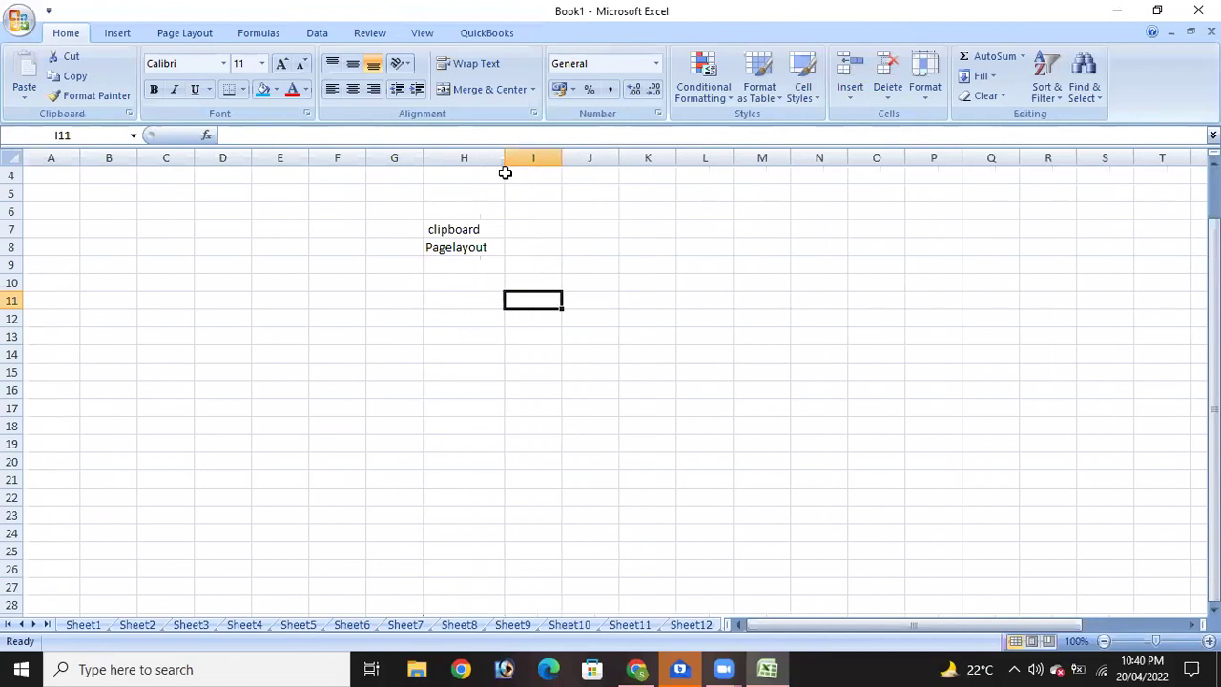
left_click(452, 229)
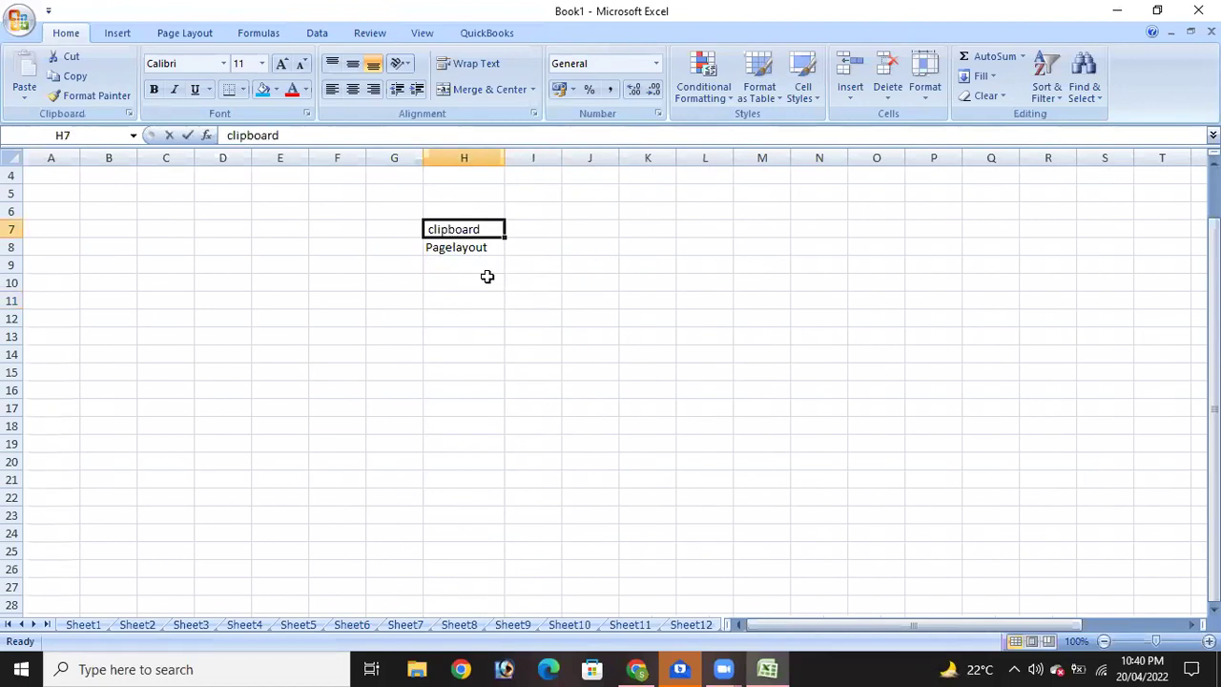
key("ctrl+z")
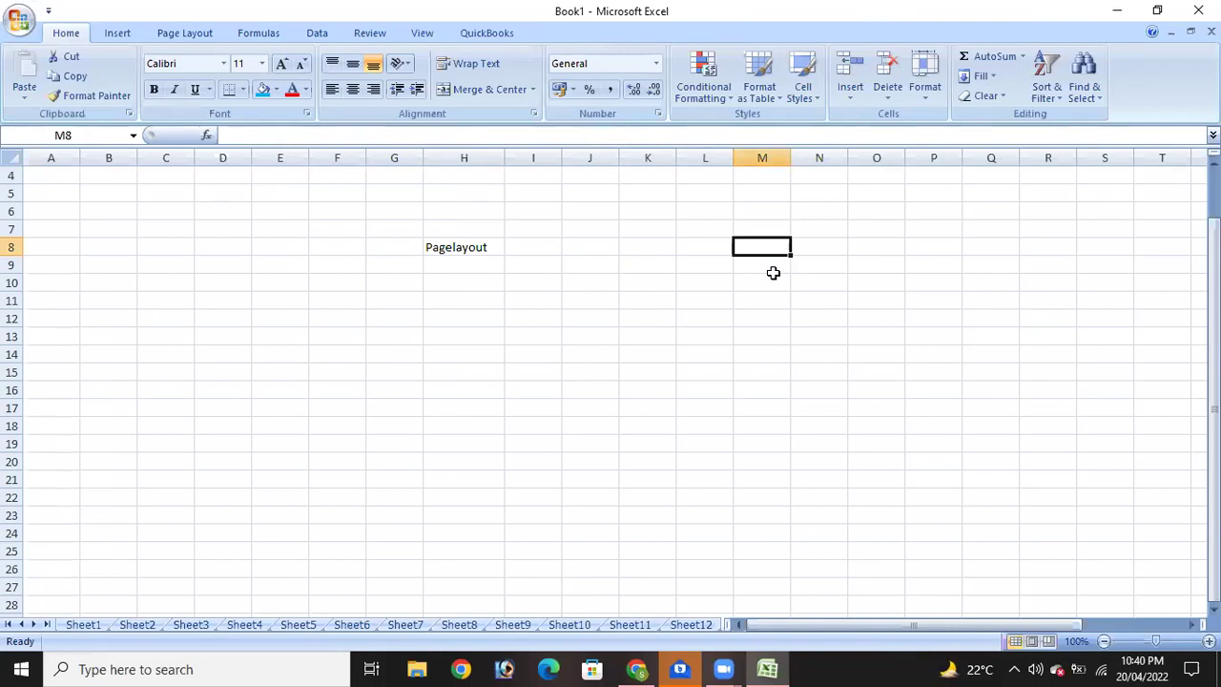
Resize column H narrower and wider to demonstrate adjusting its width around the Pagelayout entry.
left_click(679, 668)
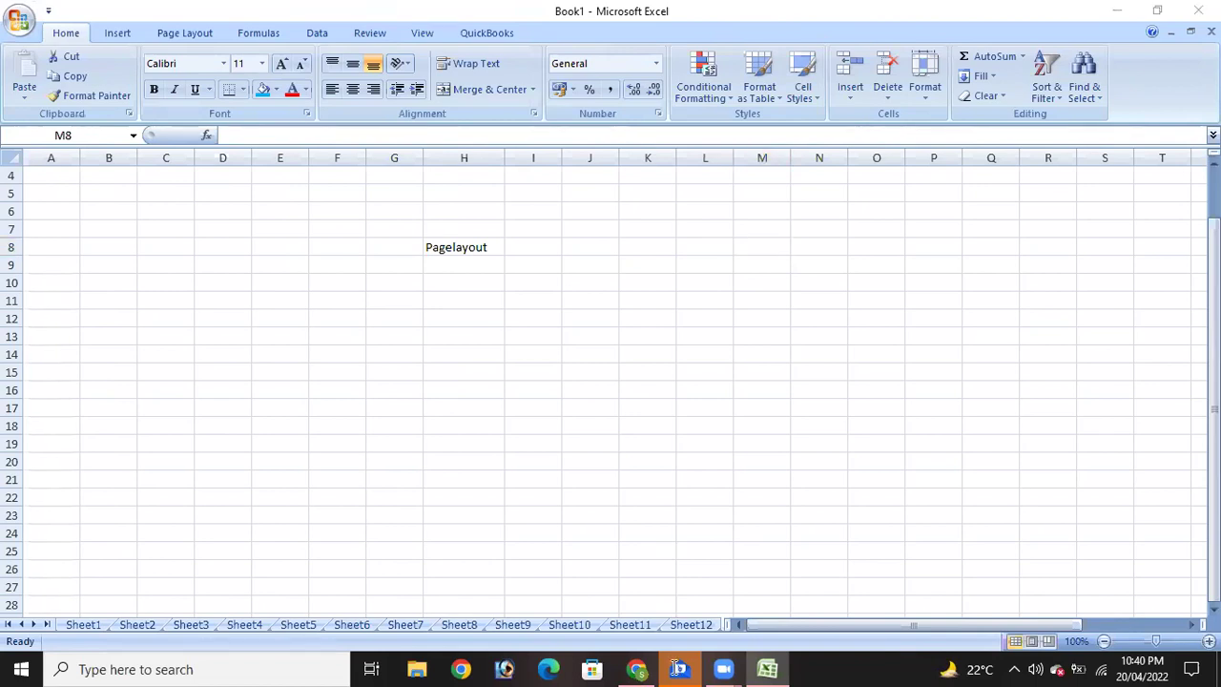
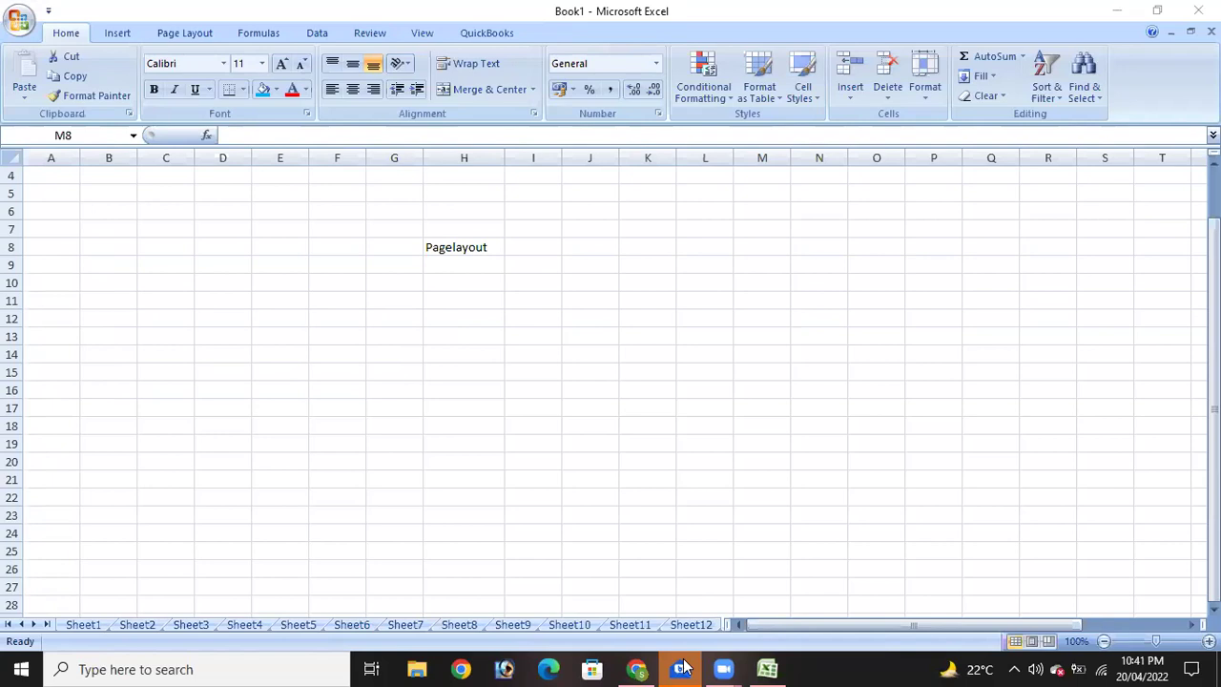
mouse_move(684, 667)
left_click(507, 160)
left_click_drag(505, 160, 488, 161)
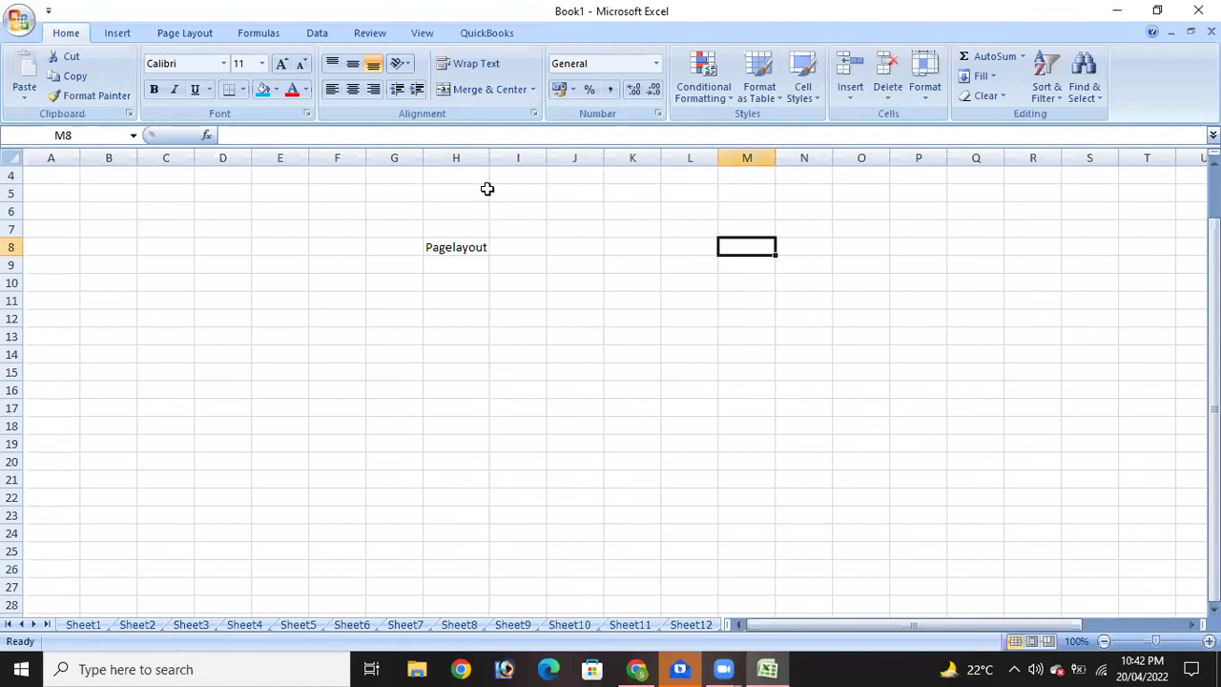
left_click_drag(489, 158, 523, 163)
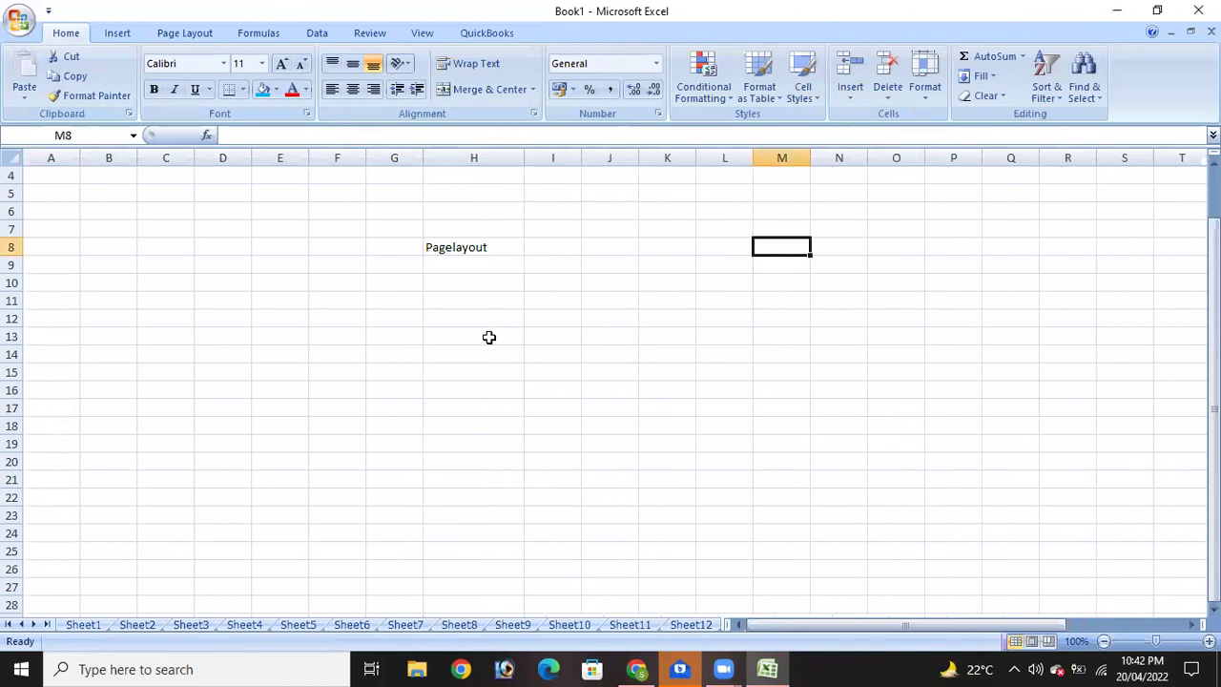
left_click(477, 256)
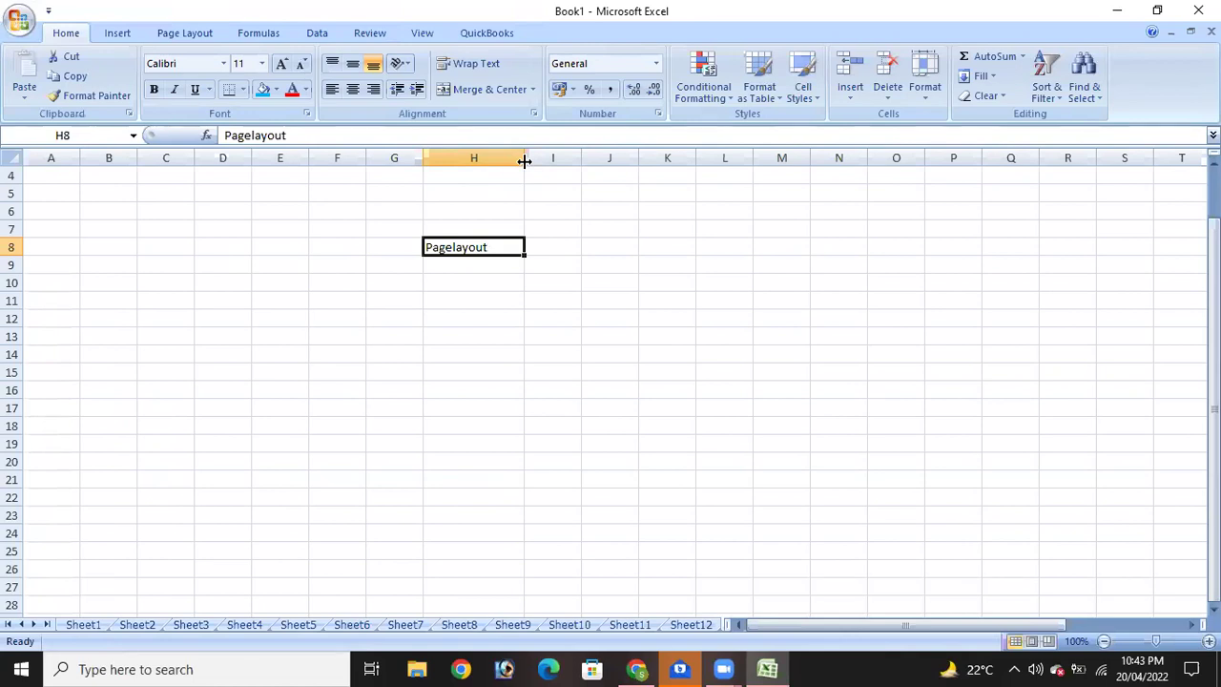
mouse_move(525, 161)
left_mouse_down()
mouse_move(755, 194)
mouse_move(753, 161)
mouse_move(512, 157)
left_mouse_up()
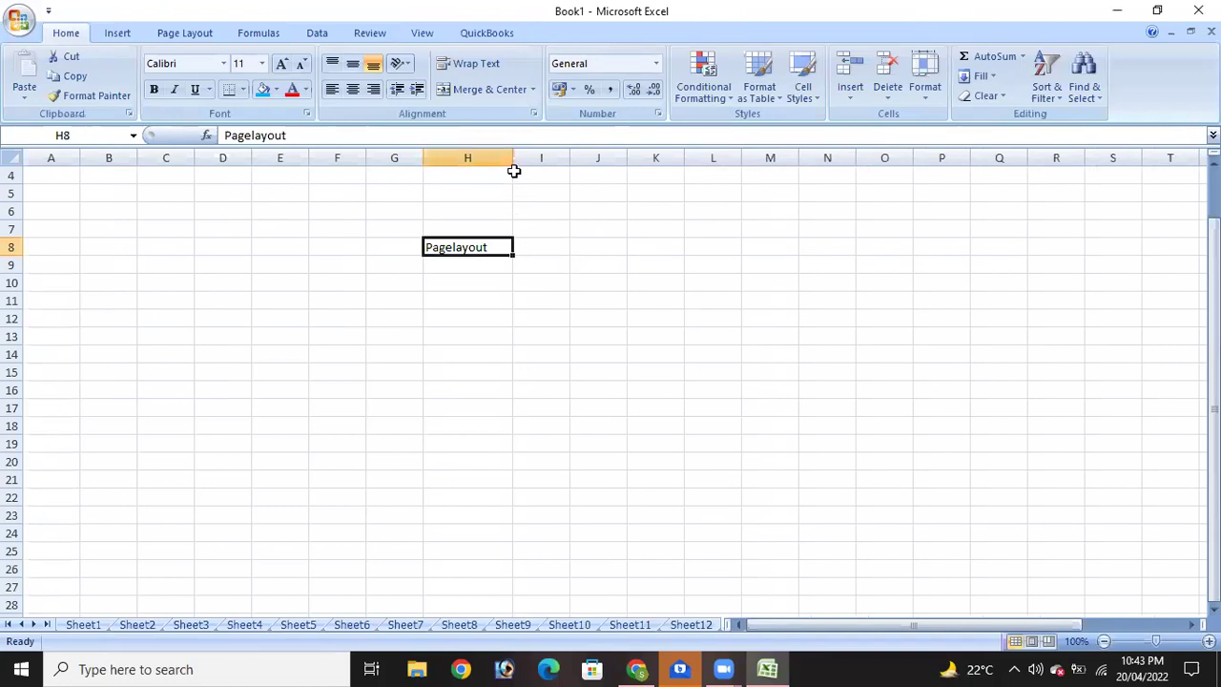
left_click_drag(513, 156, 513, 157)
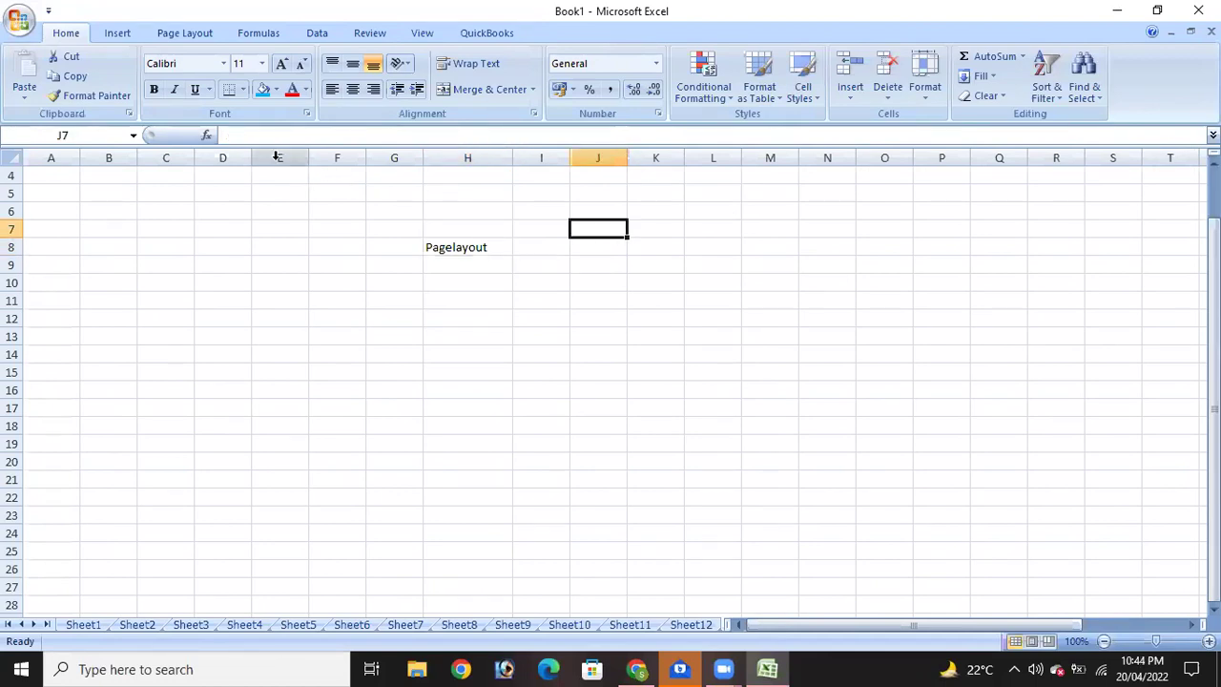
Apply All Borders to the range E8:K17.
left_click_drag(278, 156, 649, 191)
left_click_drag(548, 208, 600, 368)
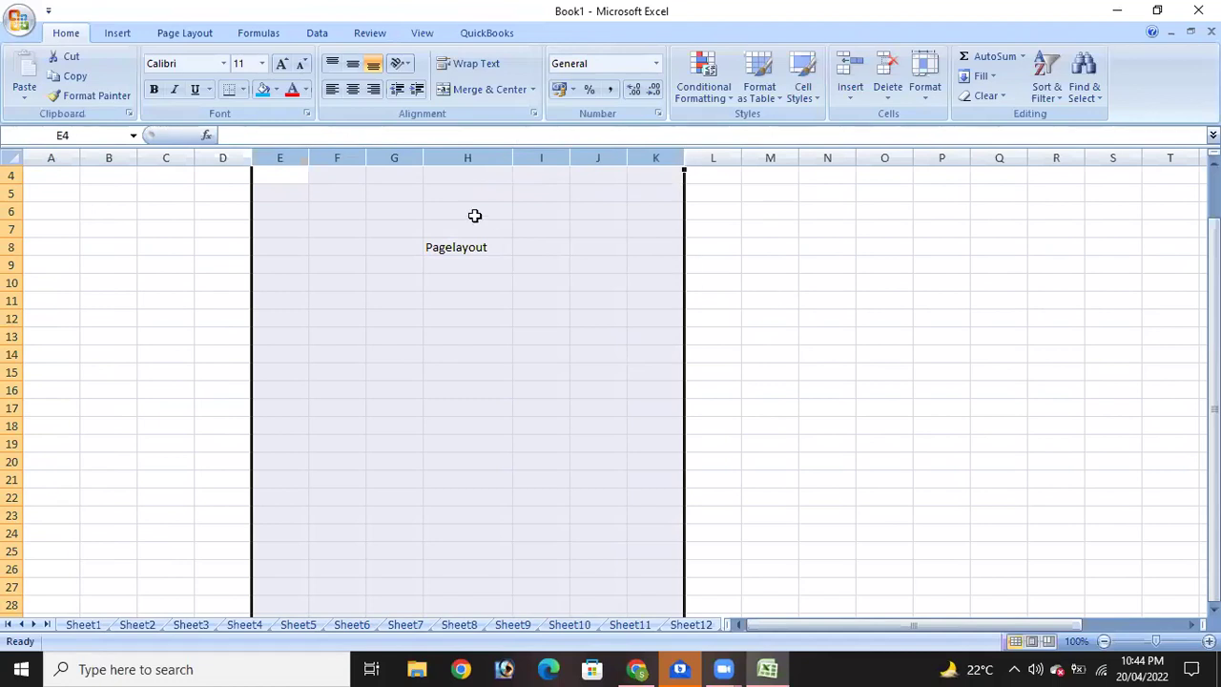
left_click(868, 295)
left_click_drag(298, 245, 646, 409)
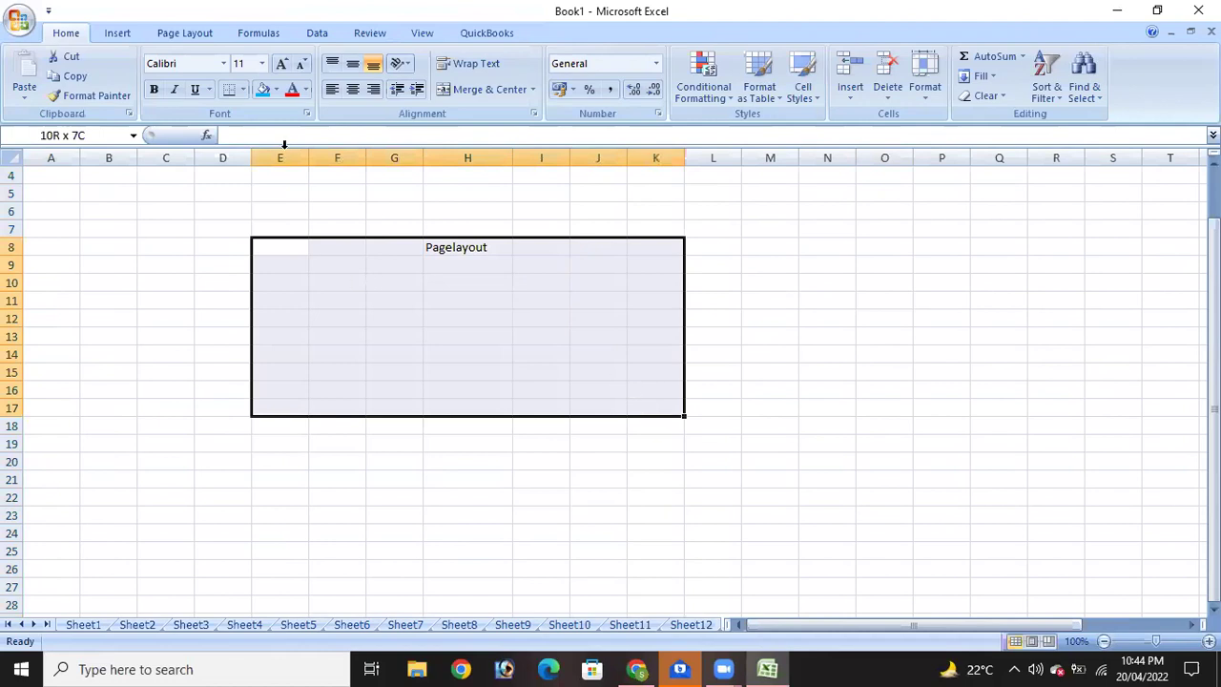
left_click(244, 89)
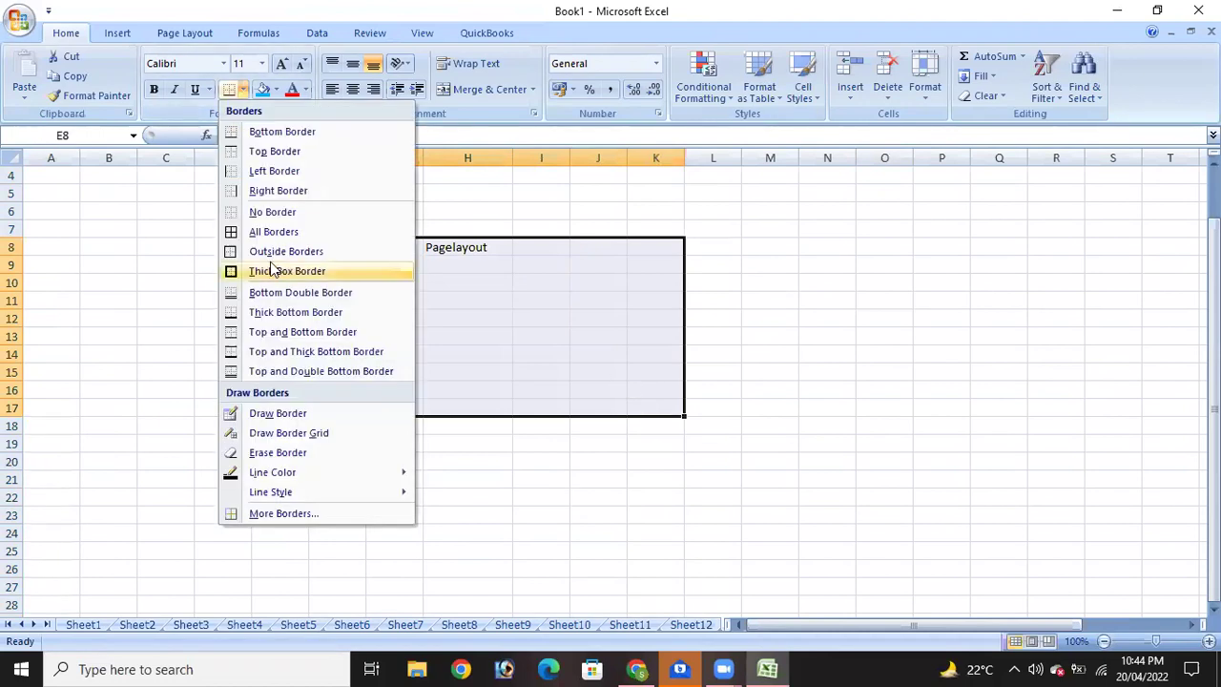
left_click(274, 232)
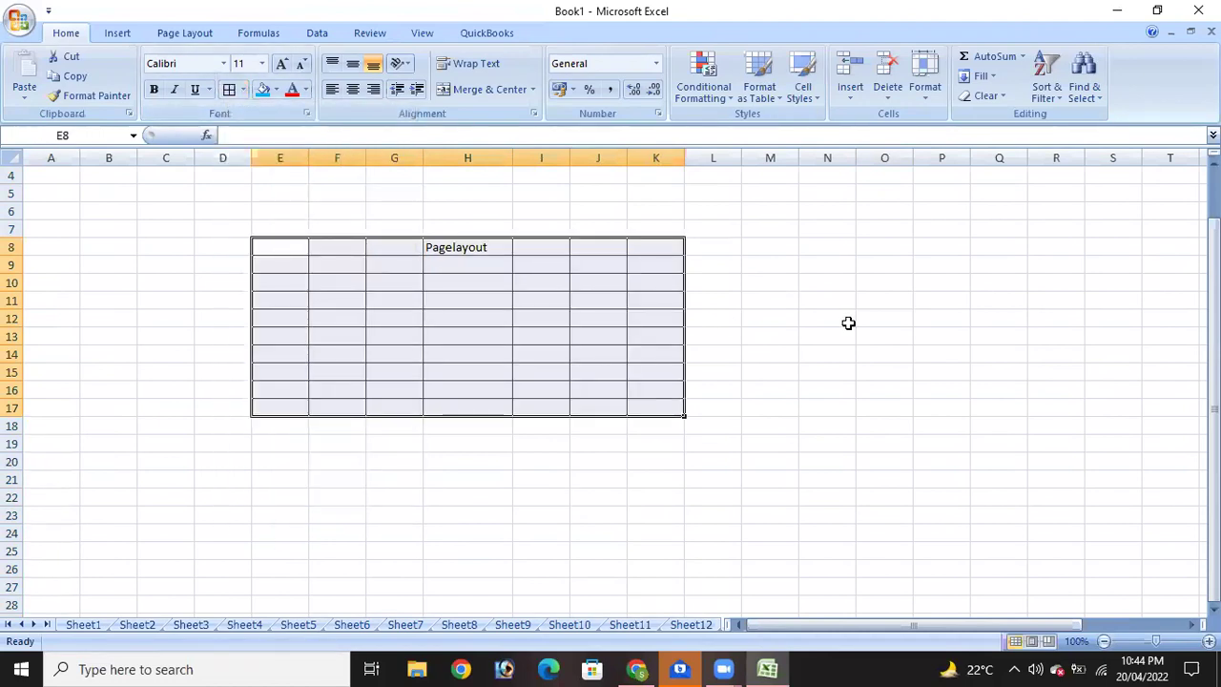
left_click(889, 320)
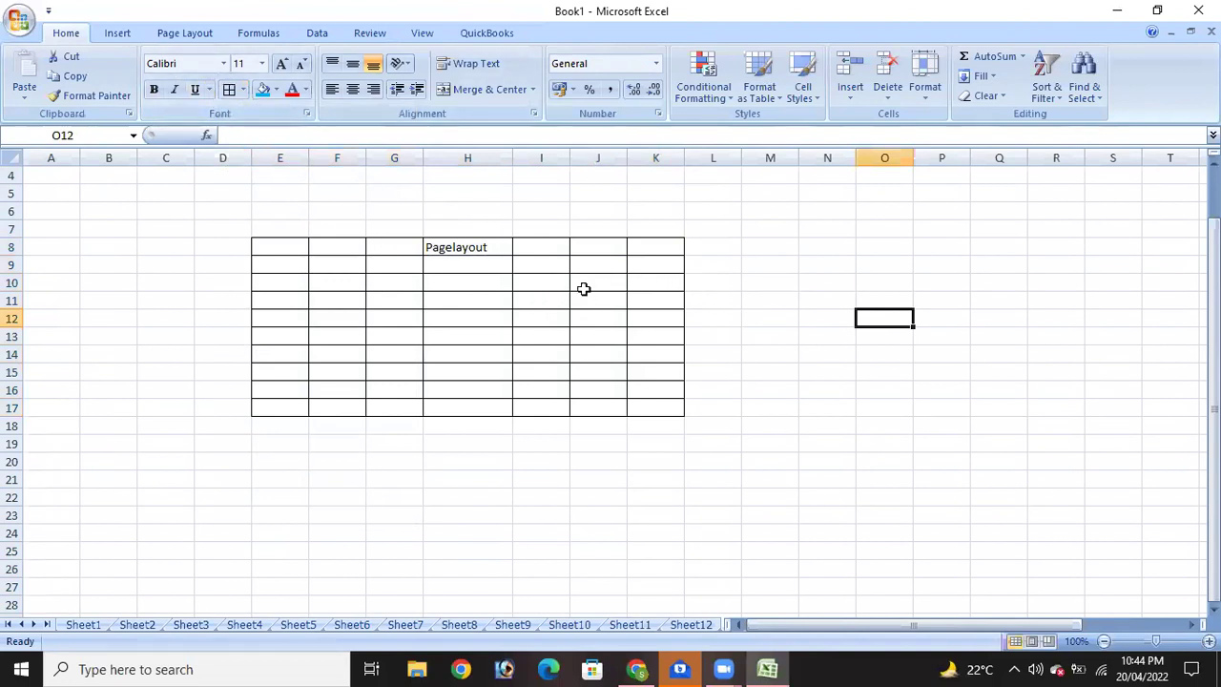
Fill the table's first row, E8:K8, with the current blue fill color.
left_click_drag(269, 241, 659, 254)
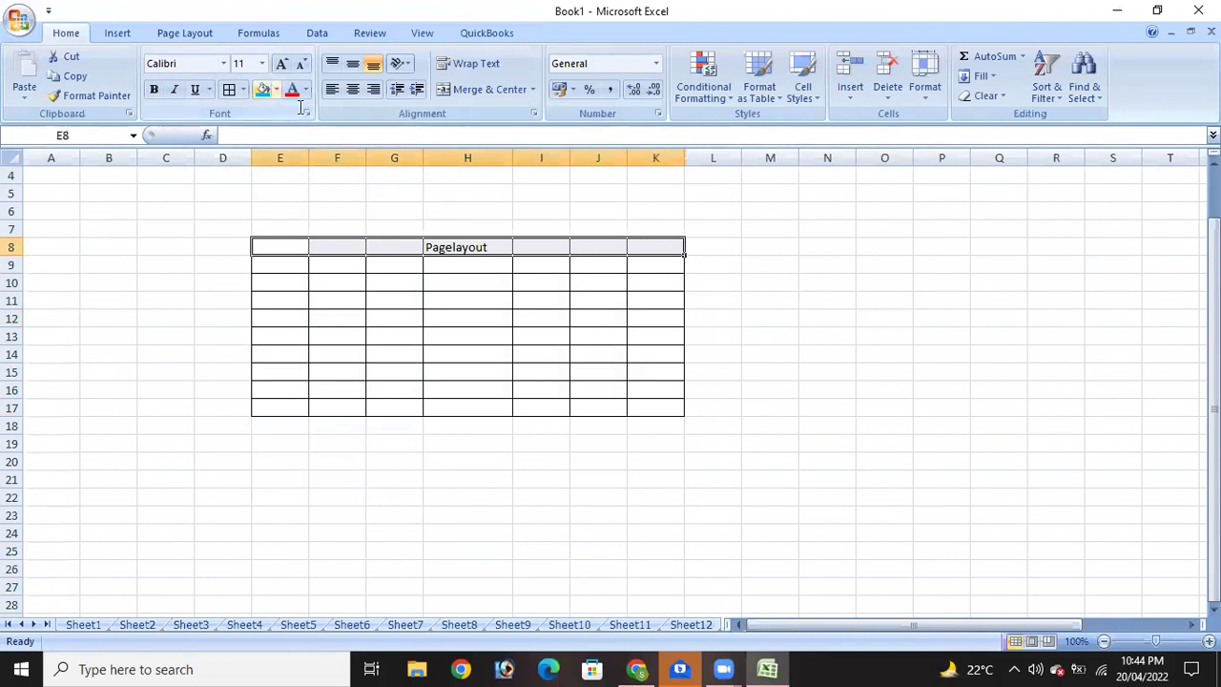
left_click(263, 89)
left_click(598, 229)
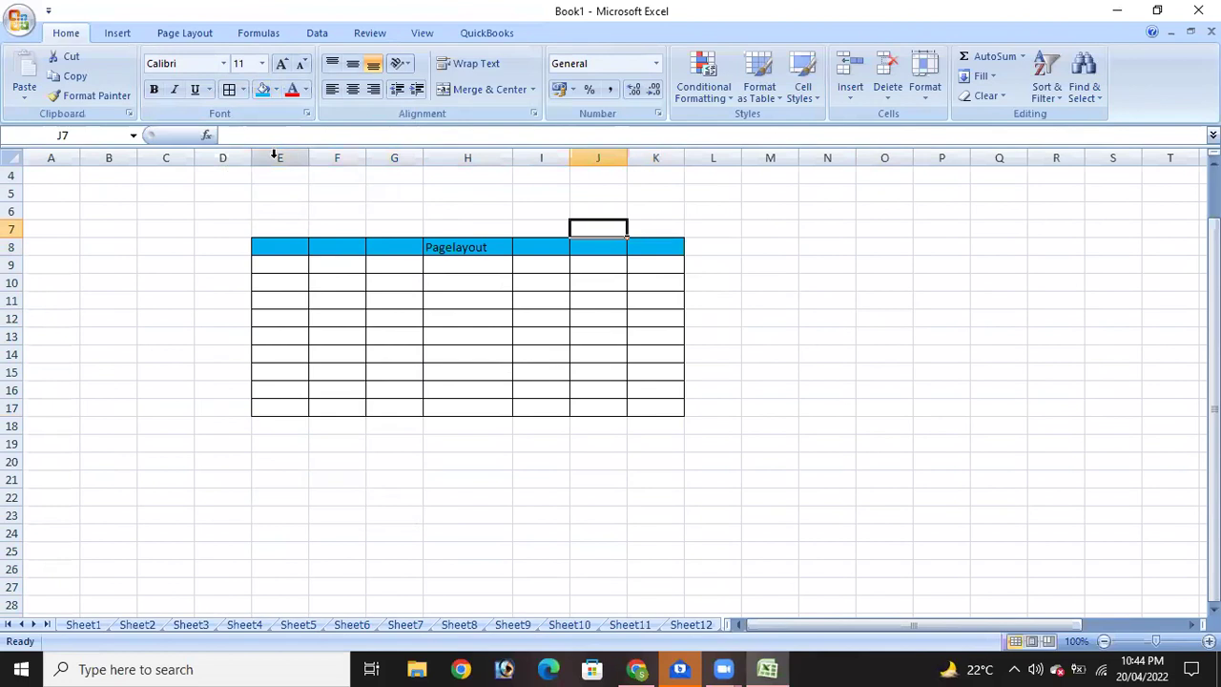
Widen columns E through K together so that they all share the same larger width.
left_click_drag(273, 155, 636, 153)
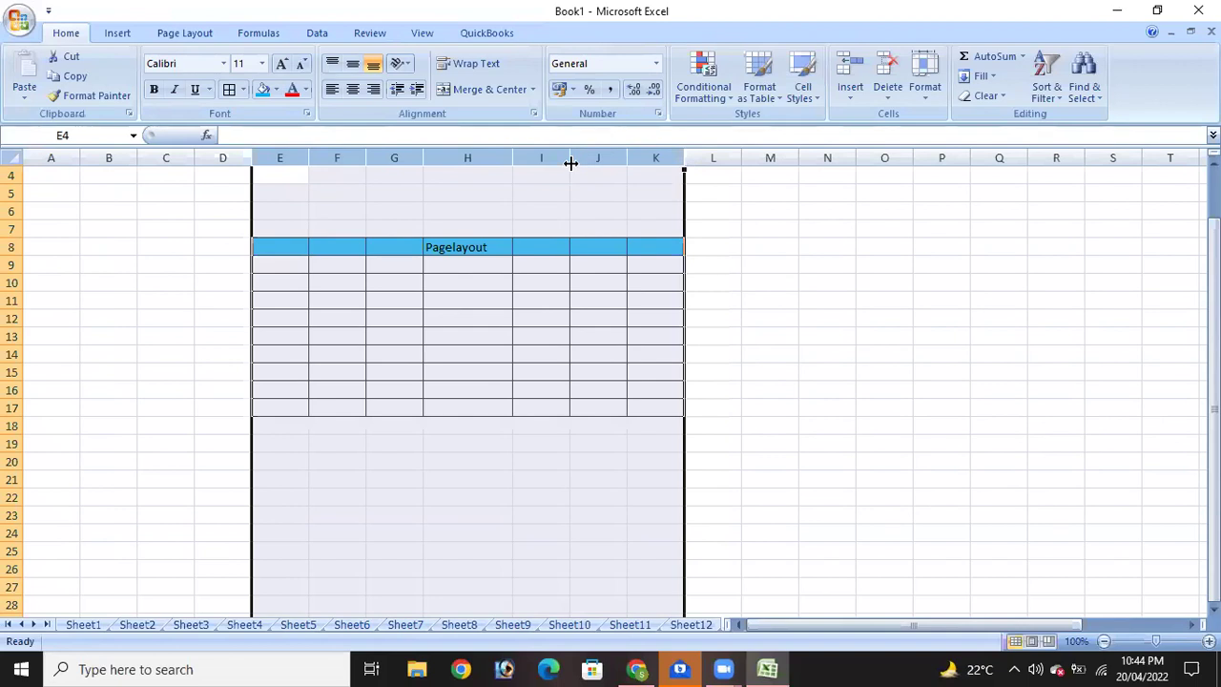
left_click_drag(571, 163, 571, 163)
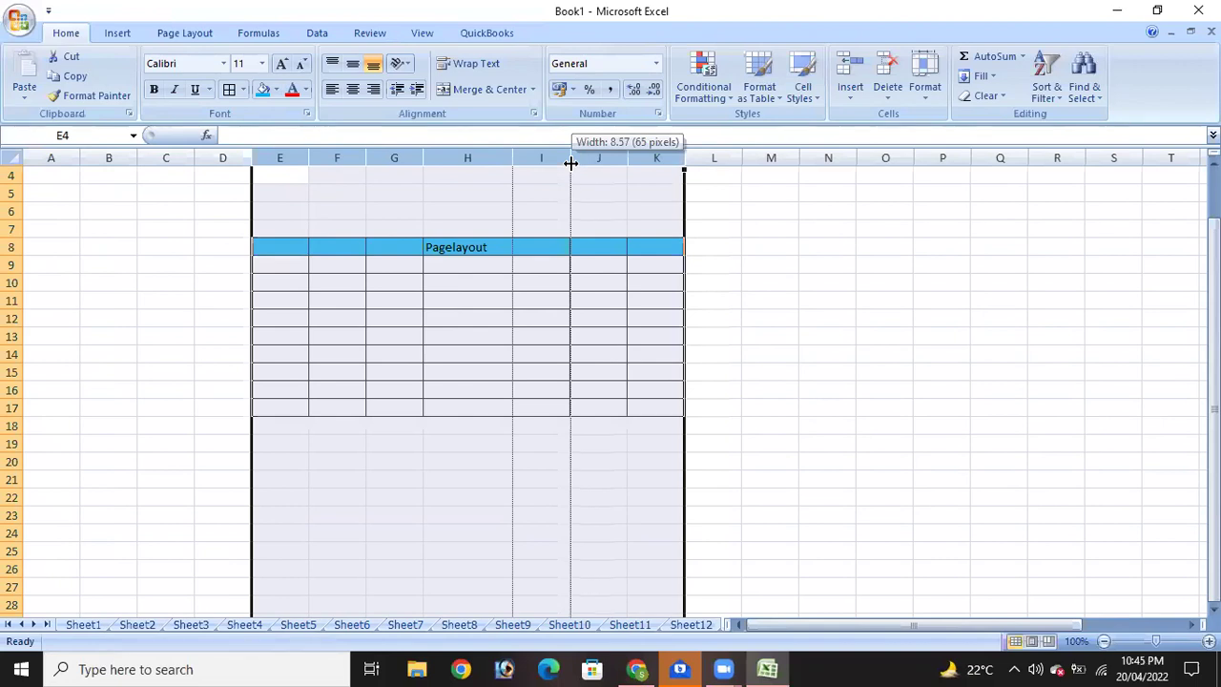
left_click_drag(571, 163, 625, 165)
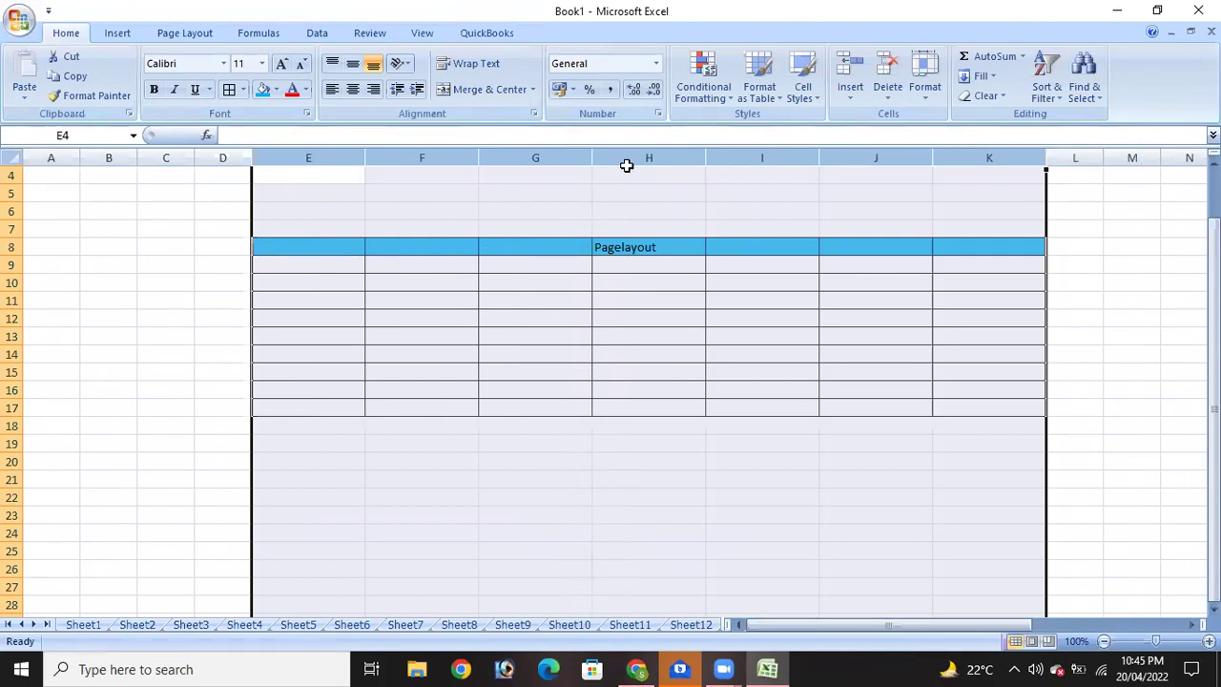
left_click(1118, 427)
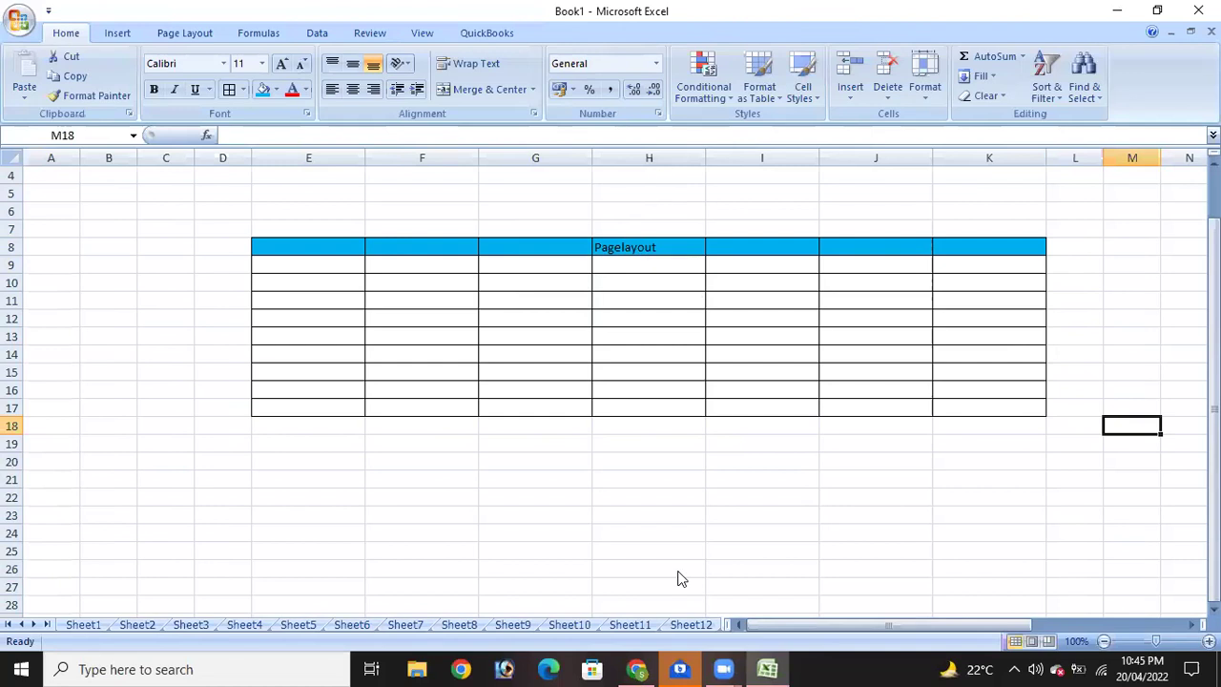
Delete columns E through K together with the bordered table they contain.
left_click(681, 579)
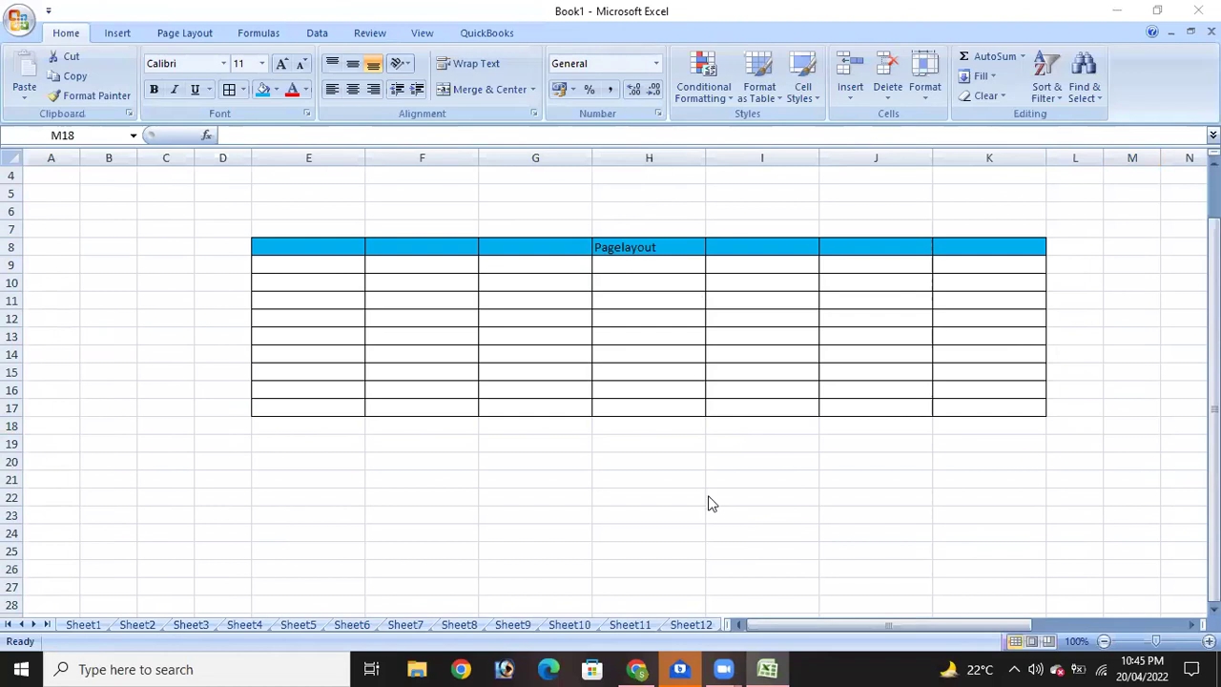
left_click(467, 318)
scroll(592, 349, "up", 1)
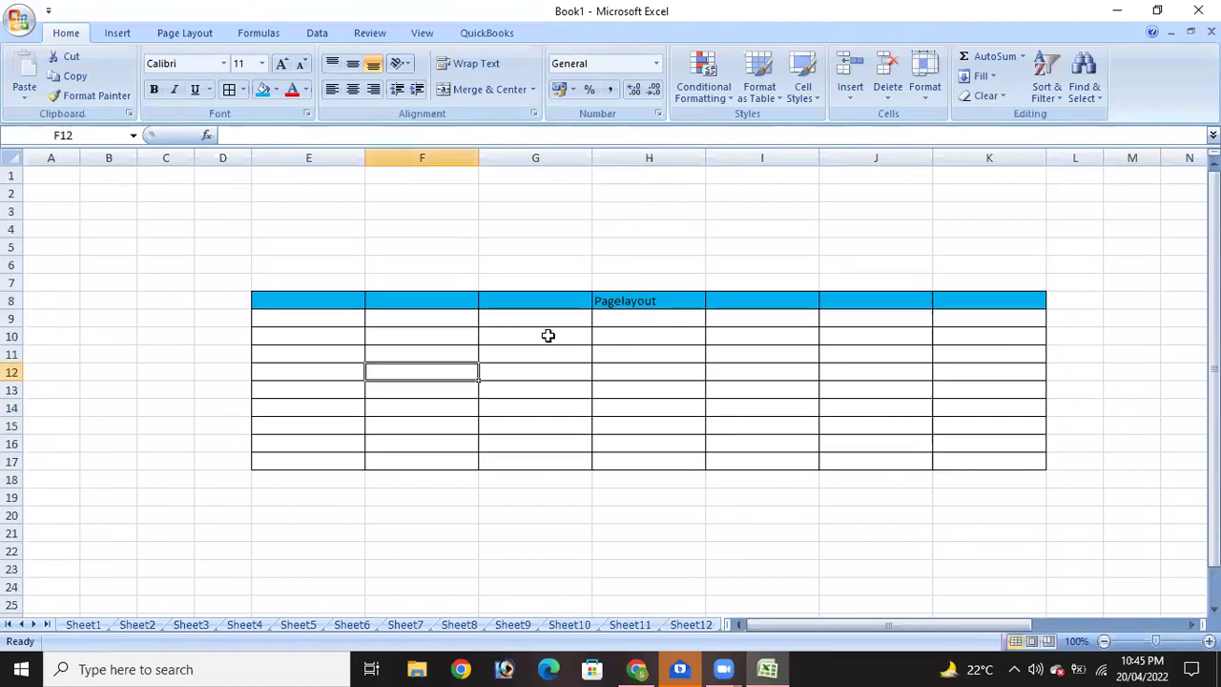
scroll(517, 328, "down", 13)
scroll(517, 329, "up", 13)
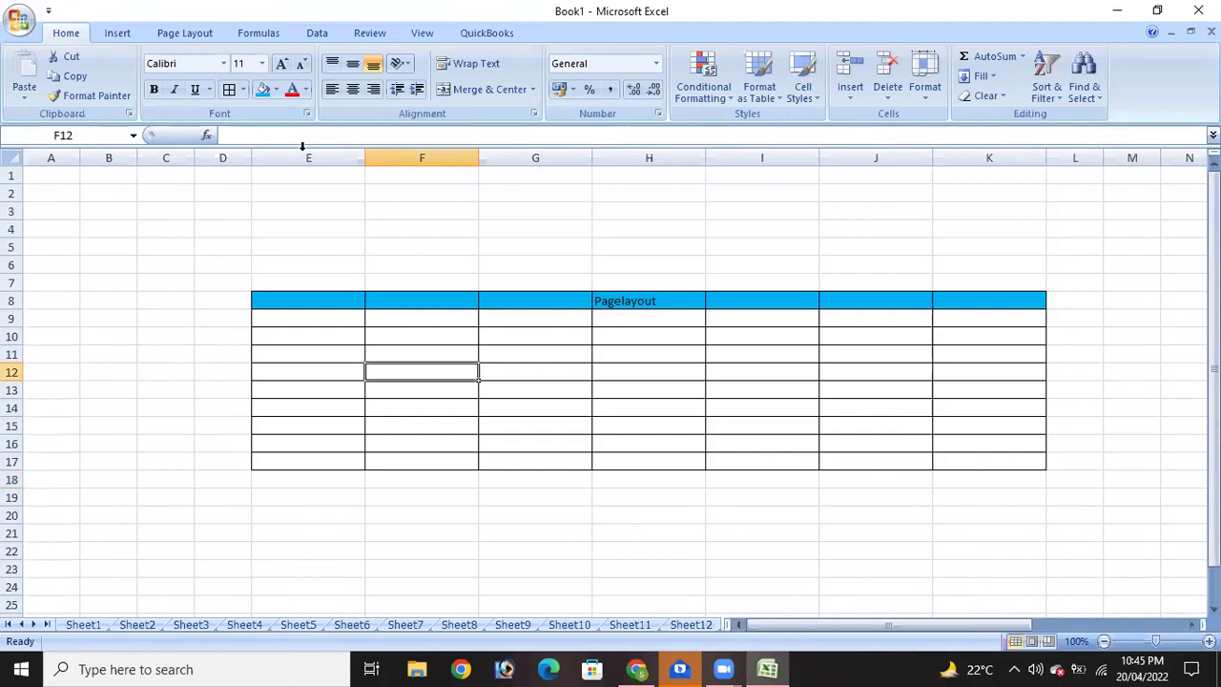
left_click_drag(287, 157, 586, 158)
left_click_drag(797, 223, 1009, 244)
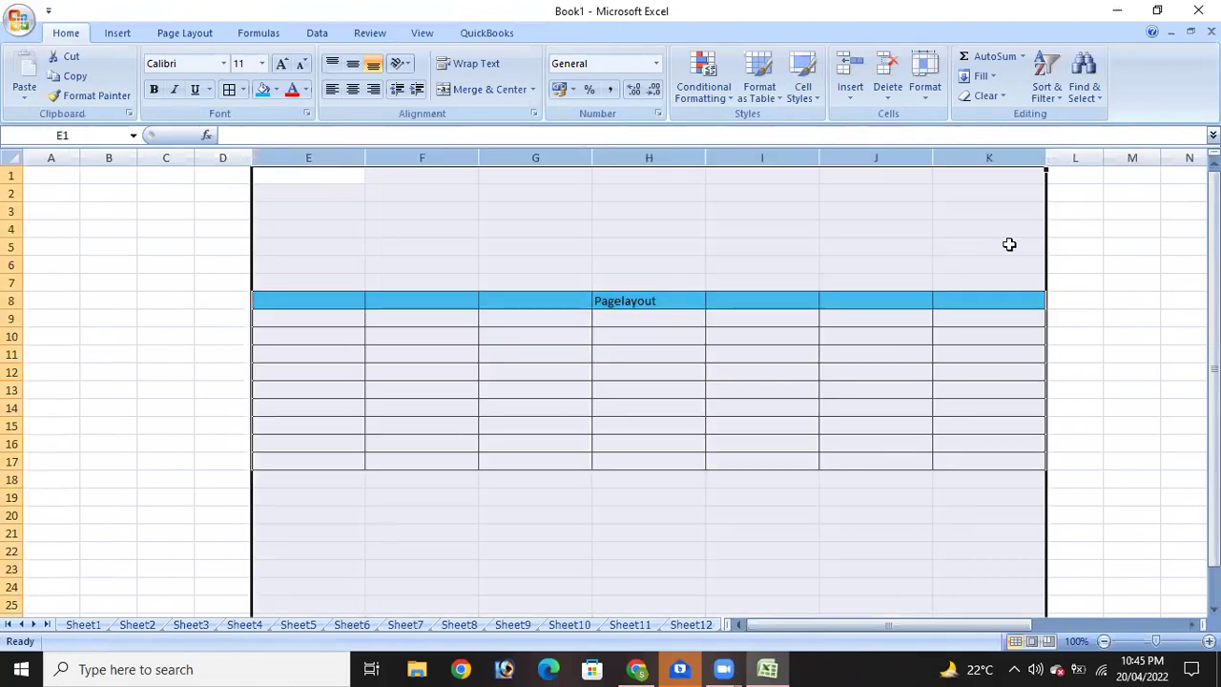
key("ctrl+minus")
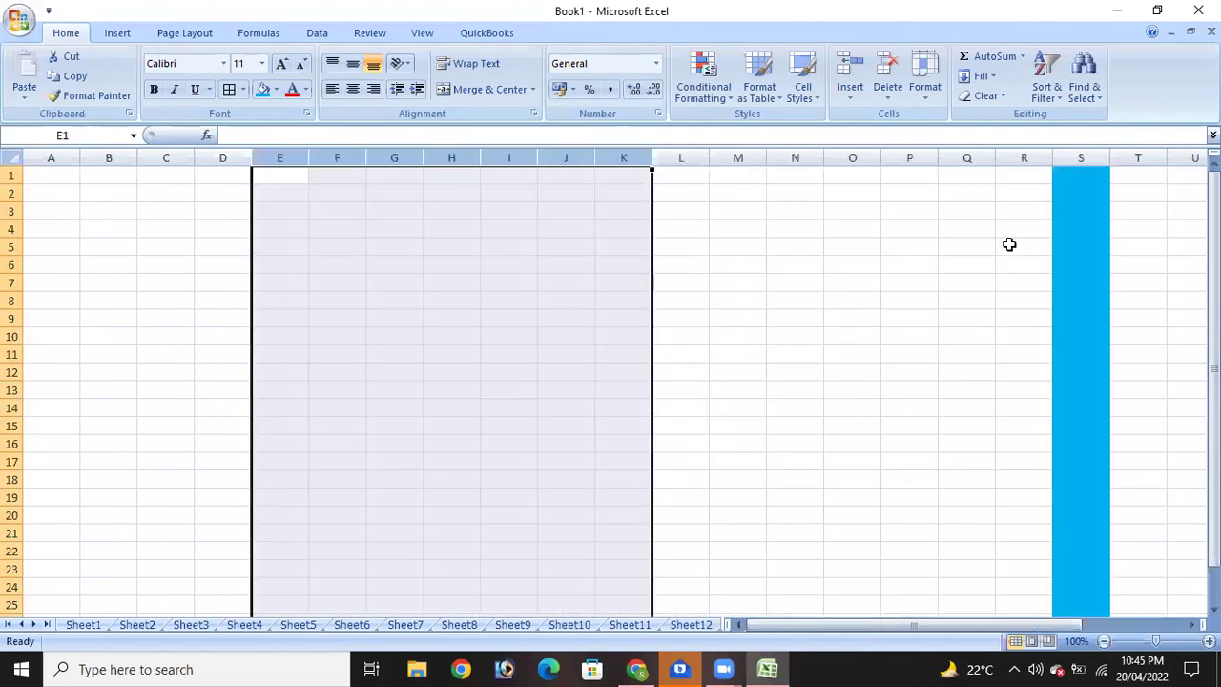
Remove the blue-filled column S and check the columns further along the sheet.
left_click(1082, 148)
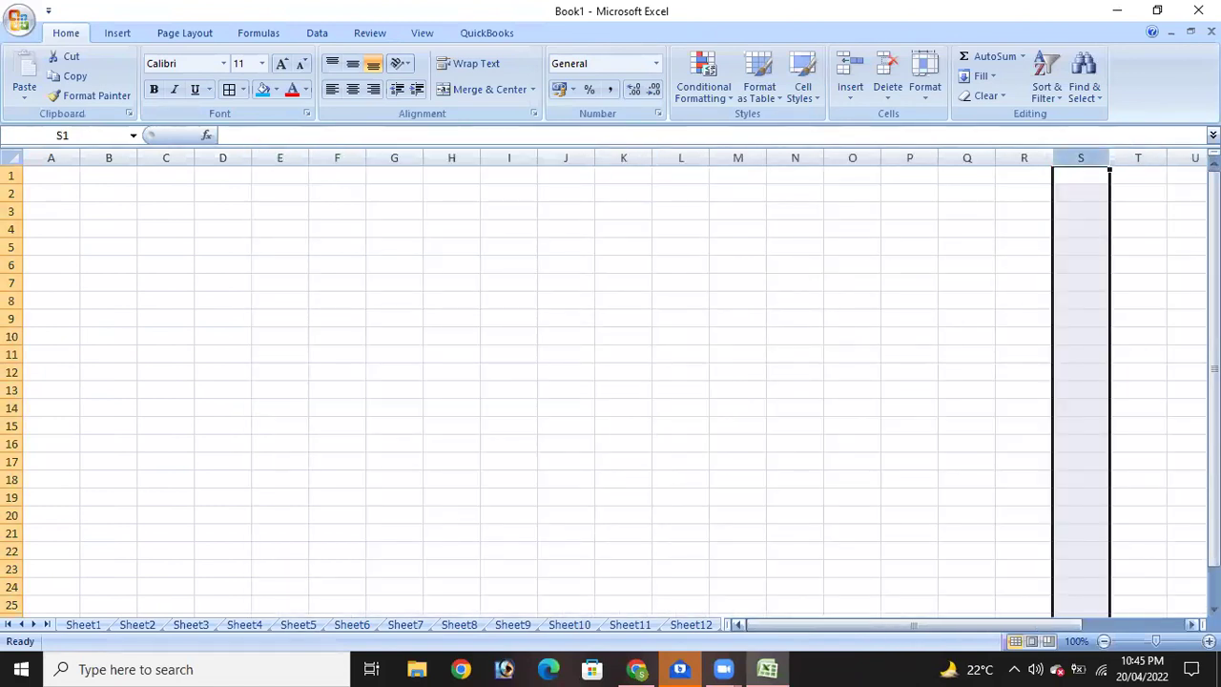
left_click(1192, 625)
left_click(1191, 625)
left_click(1191, 625)
left_click(1191, 625)
left_click(1192, 625)
left_click(1191, 624)
left_click_drag(1183, 630, 1081, 630)
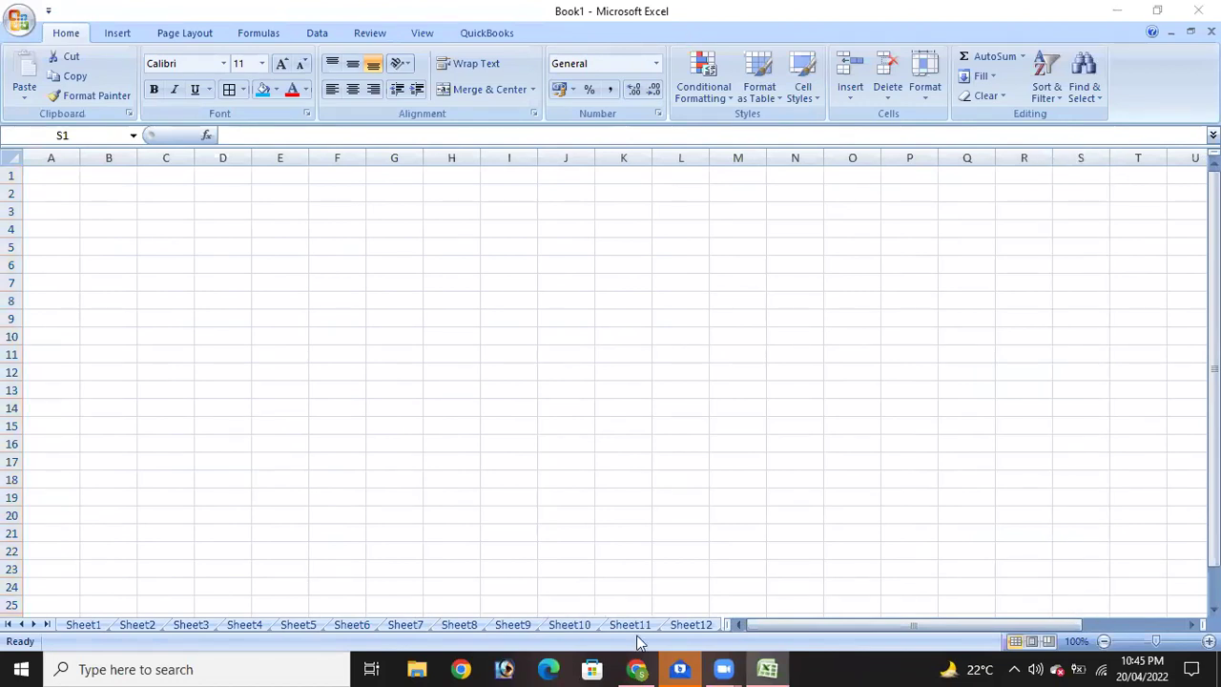
Delete the worksheets Sheet12, Sheet13 and Sheet11, permanently discarding any data on Sheet13.
right_click(692, 624)
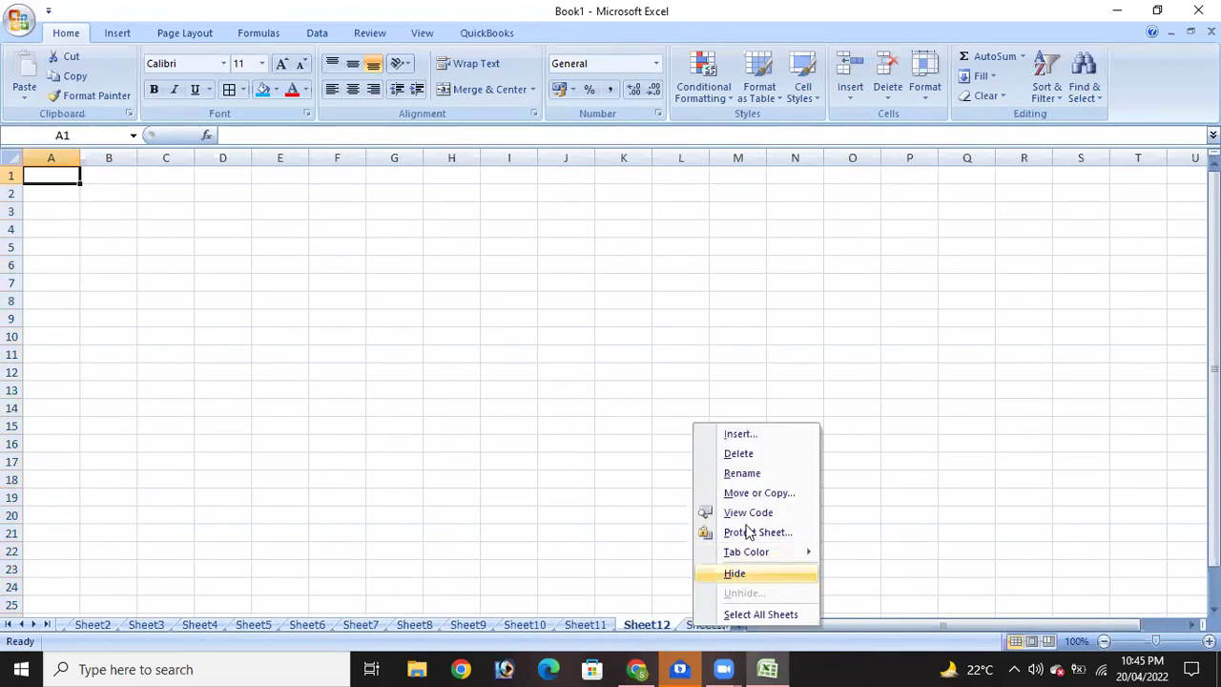
left_click(753, 456)
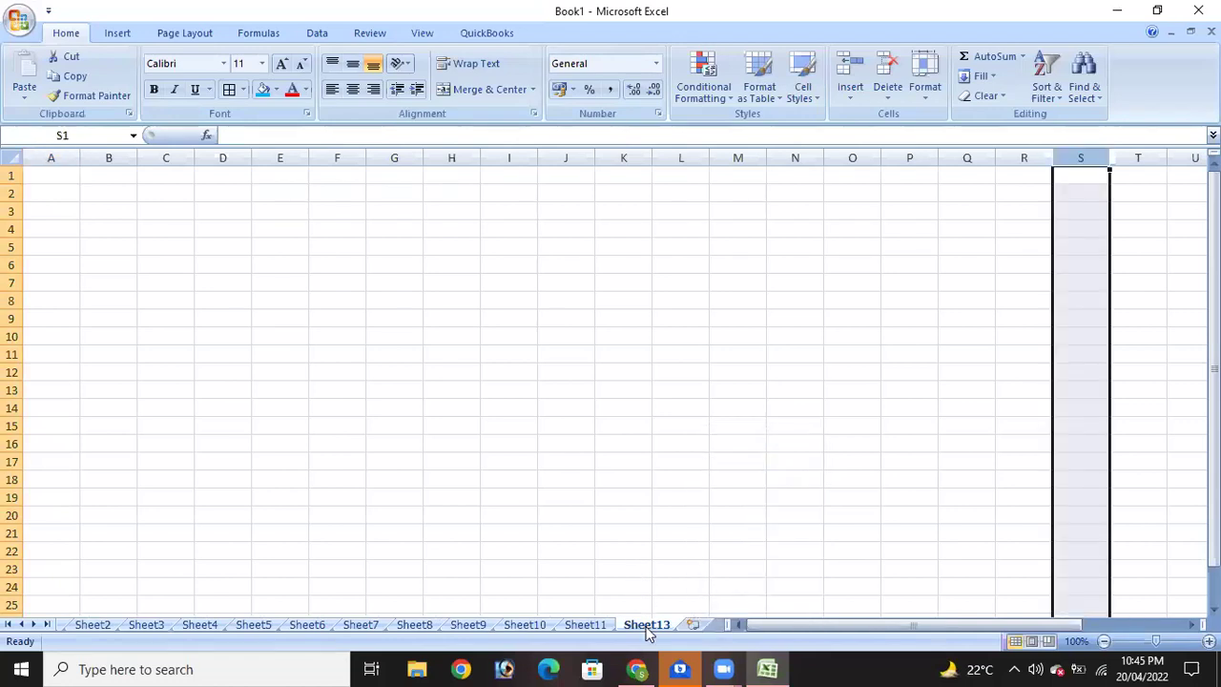
right_click(646, 622)
left_click(701, 458)
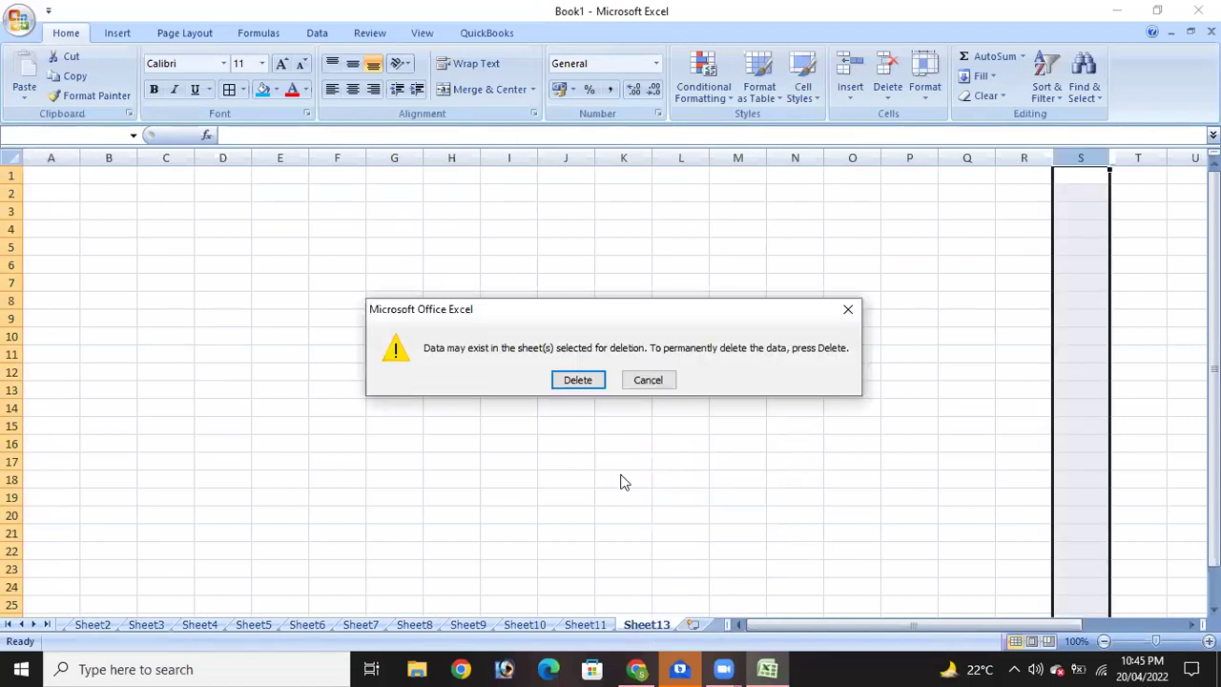
left_click(578, 381)
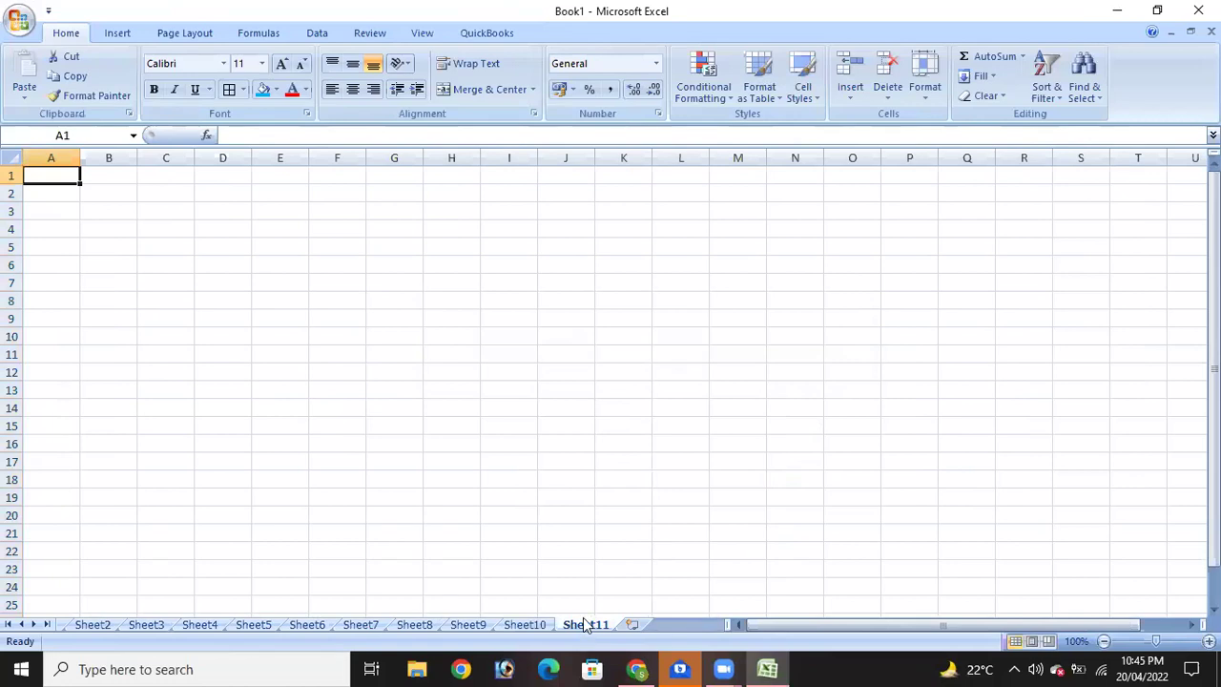
right_click(586, 625)
left_click(633, 457)
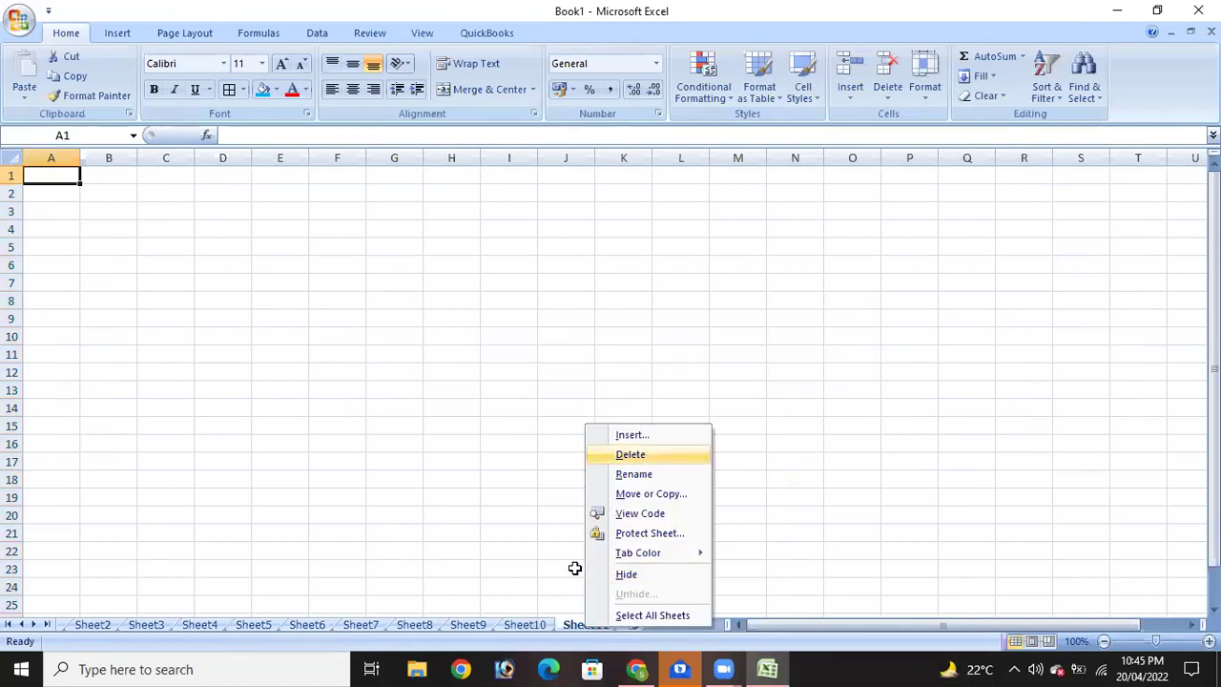
right_click(538, 624)
left_click(584, 432)
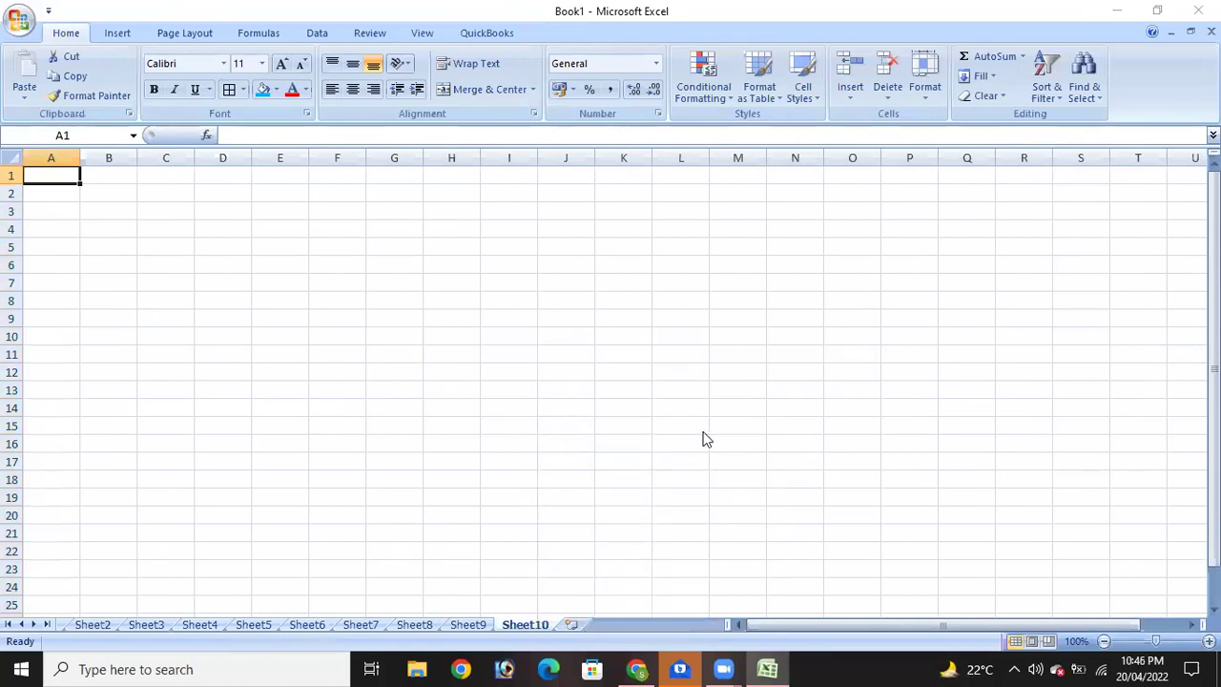
left_click(832, 285)
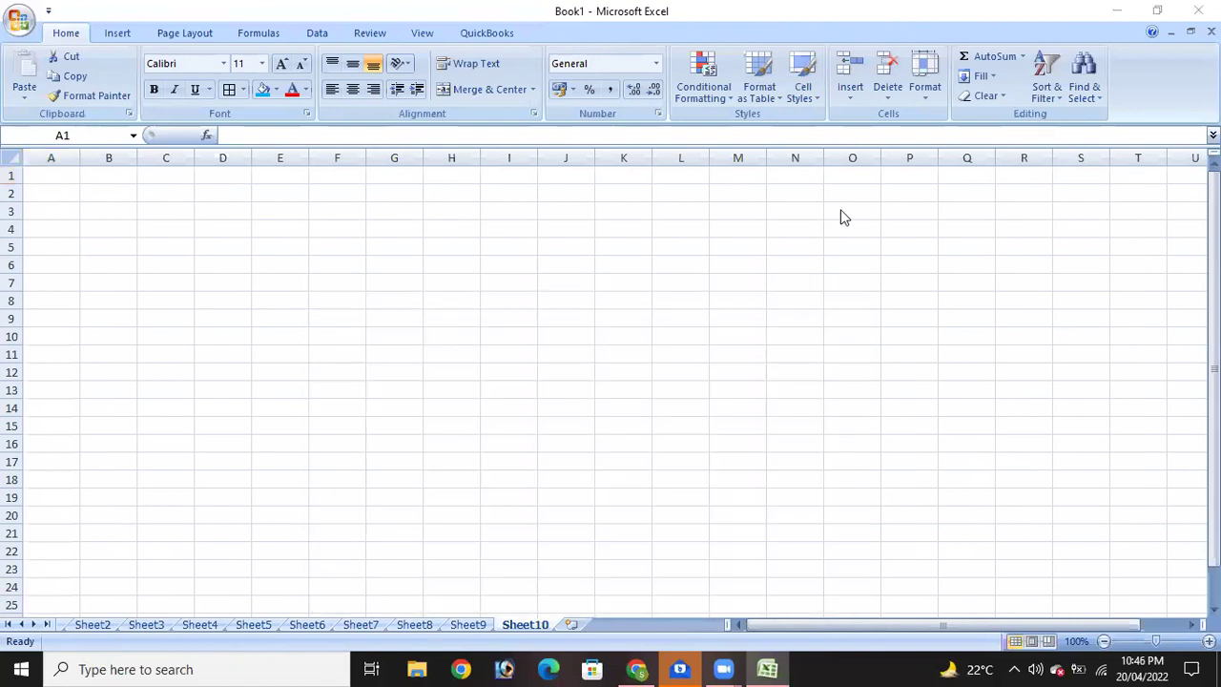
left_click(922, 32)
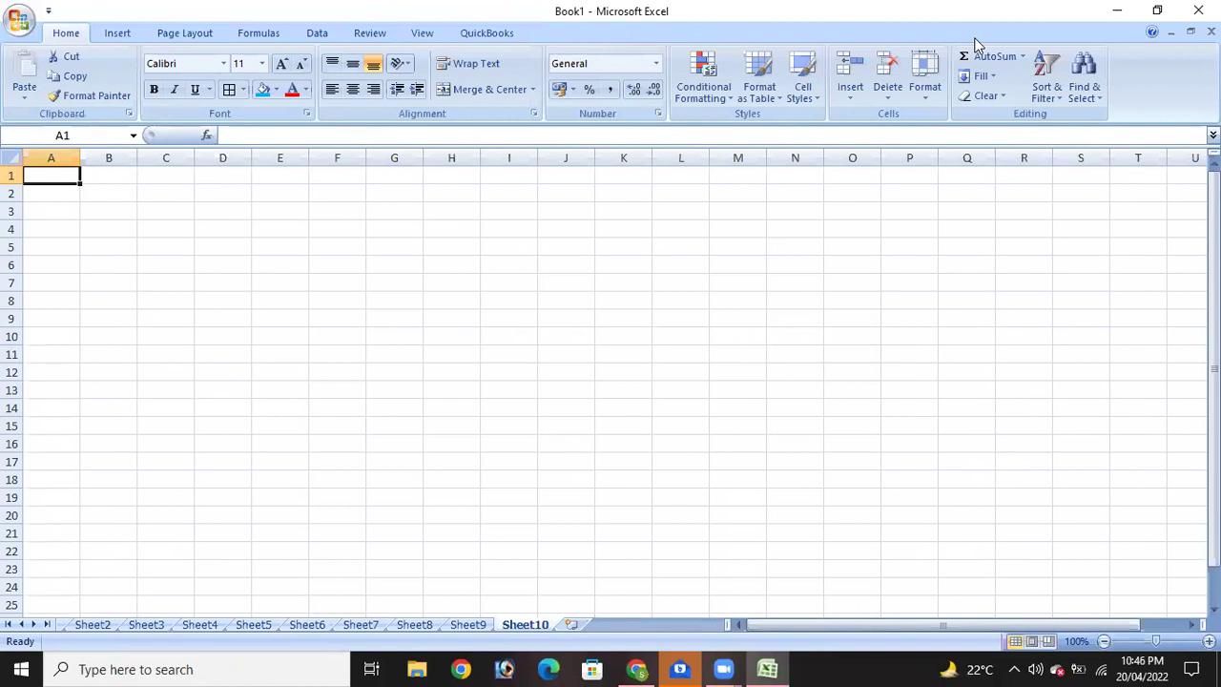
Enter Pagelayout in cell H9 of Sheet10 and widen column H to fit the text.
left_click(270, 284)
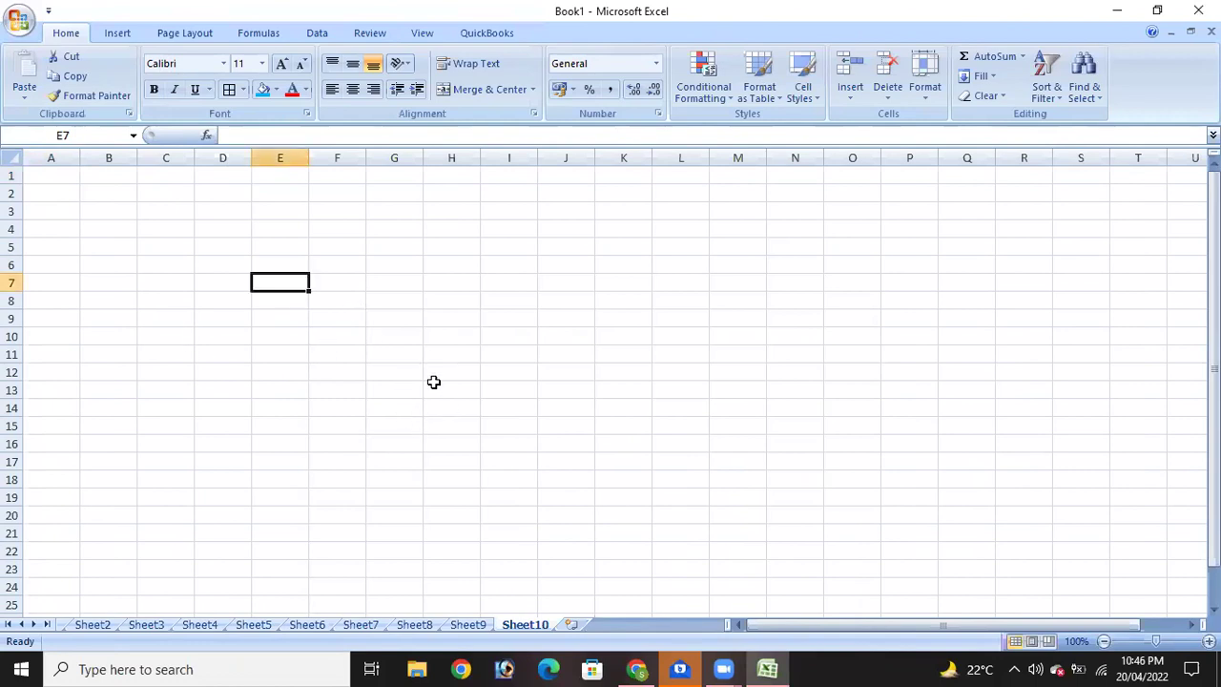
left_click(436, 412)
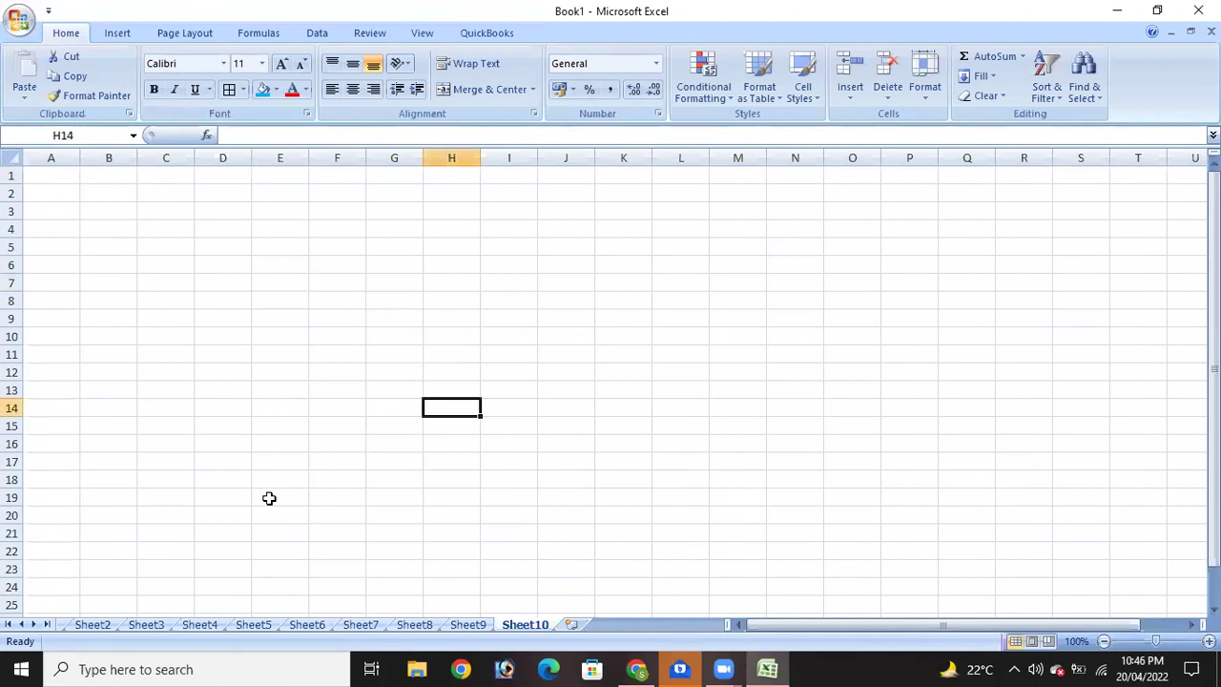
left_click(474, 354)
left_click(431, 325)
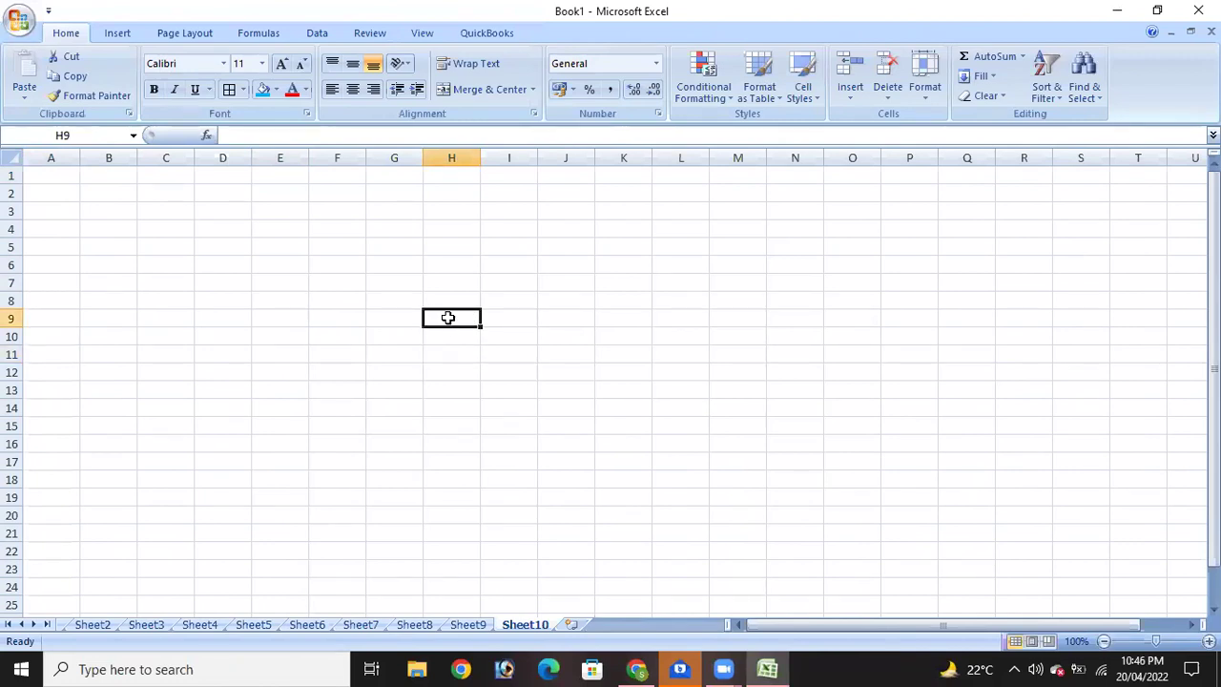
type("Page")
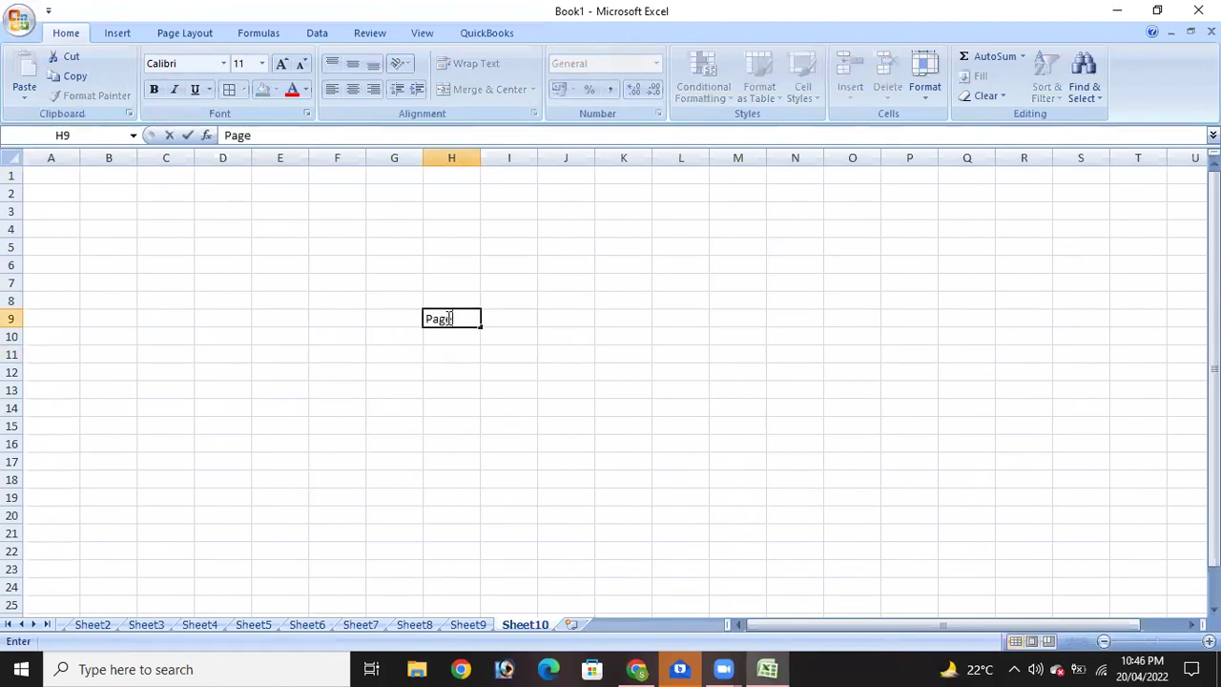
type("layout")
key("Return")
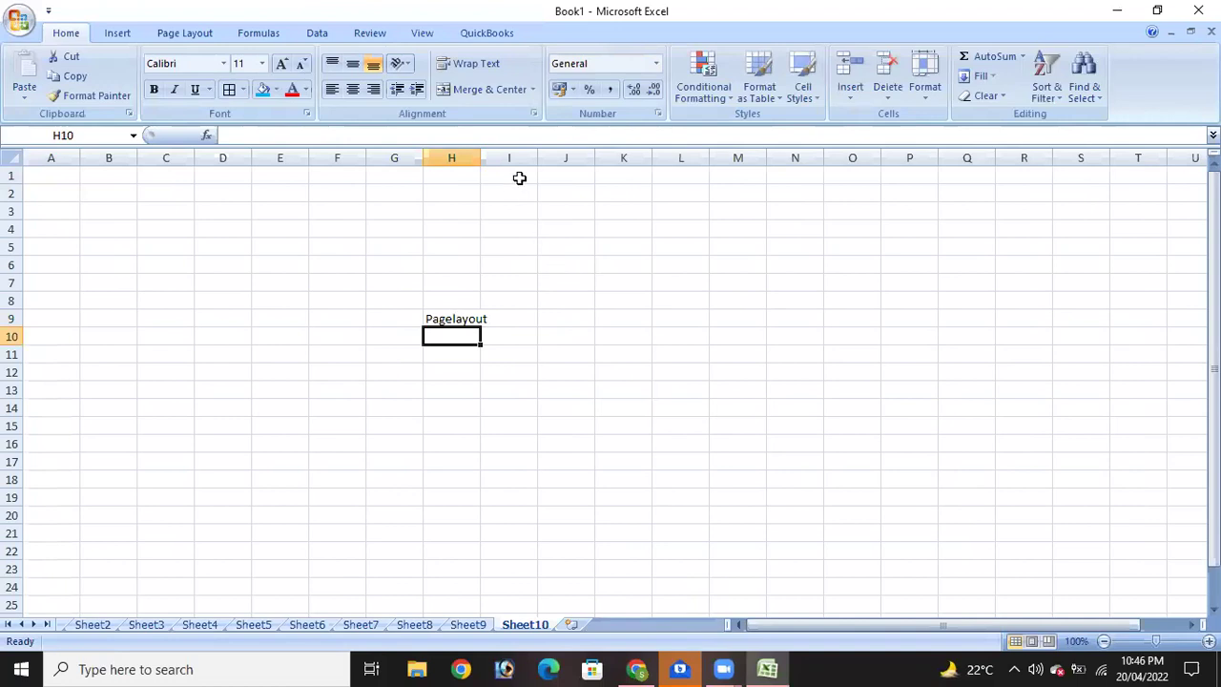
left_click_drag(481, 162, 504, 165)
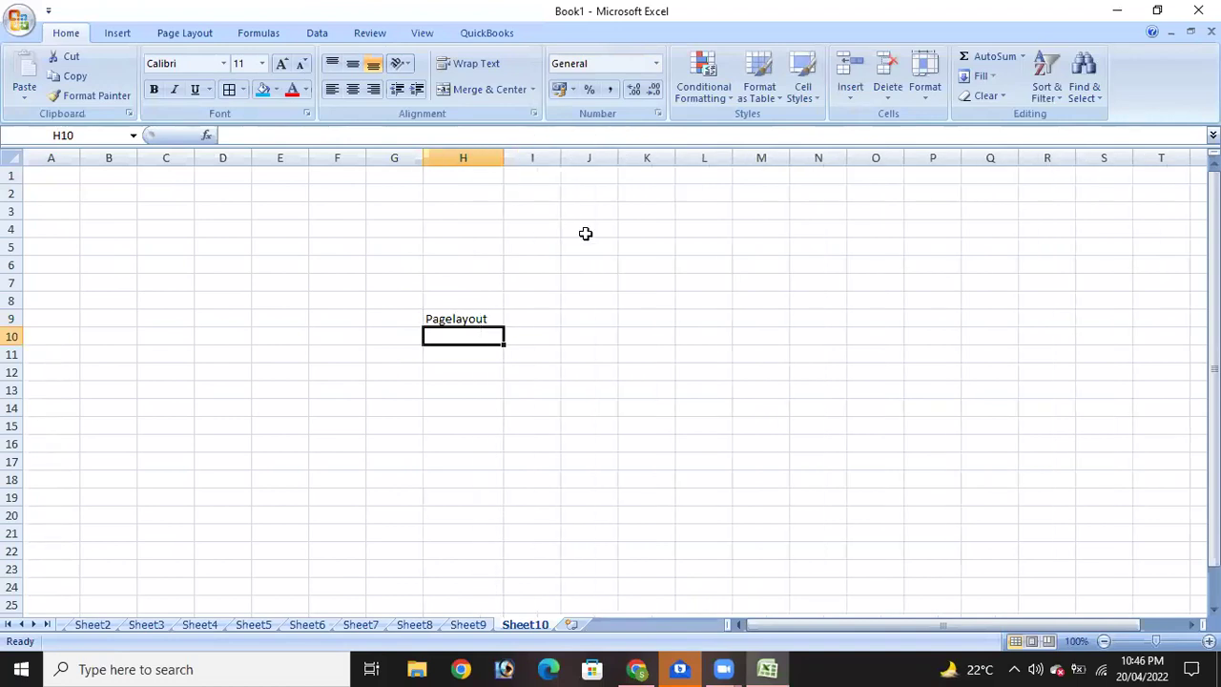
Make the Pagelayout text in cell H9 bold.
left_click(484, 318)
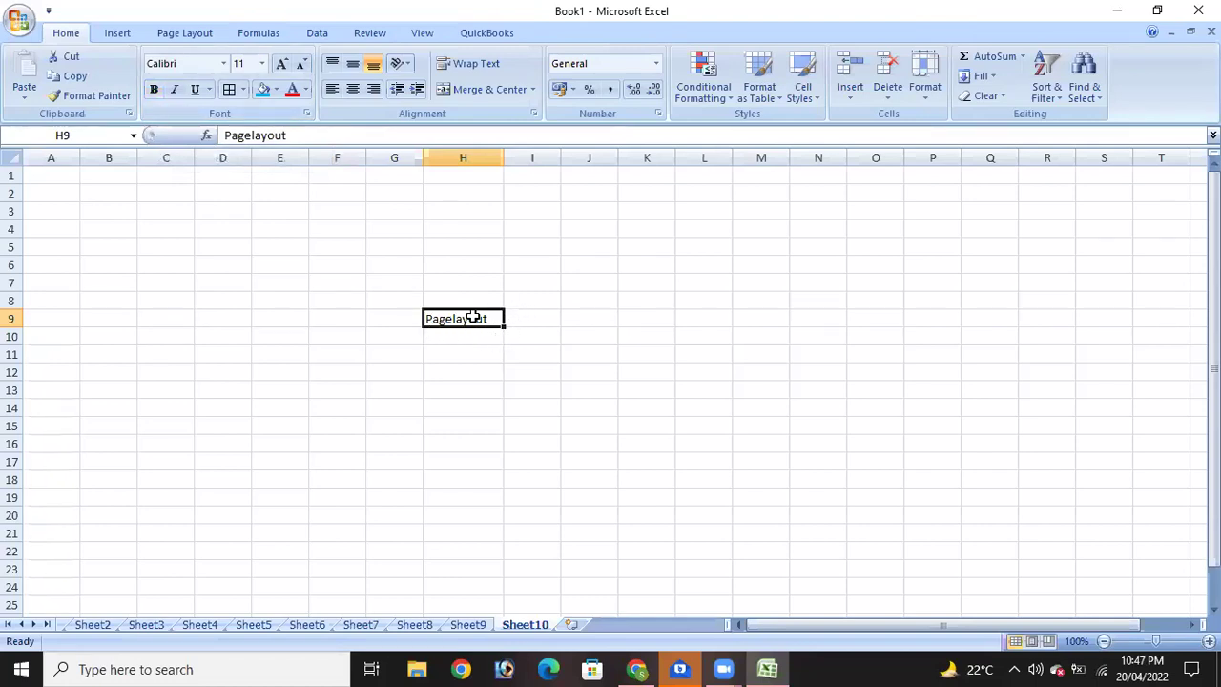
left_click(153, 91)
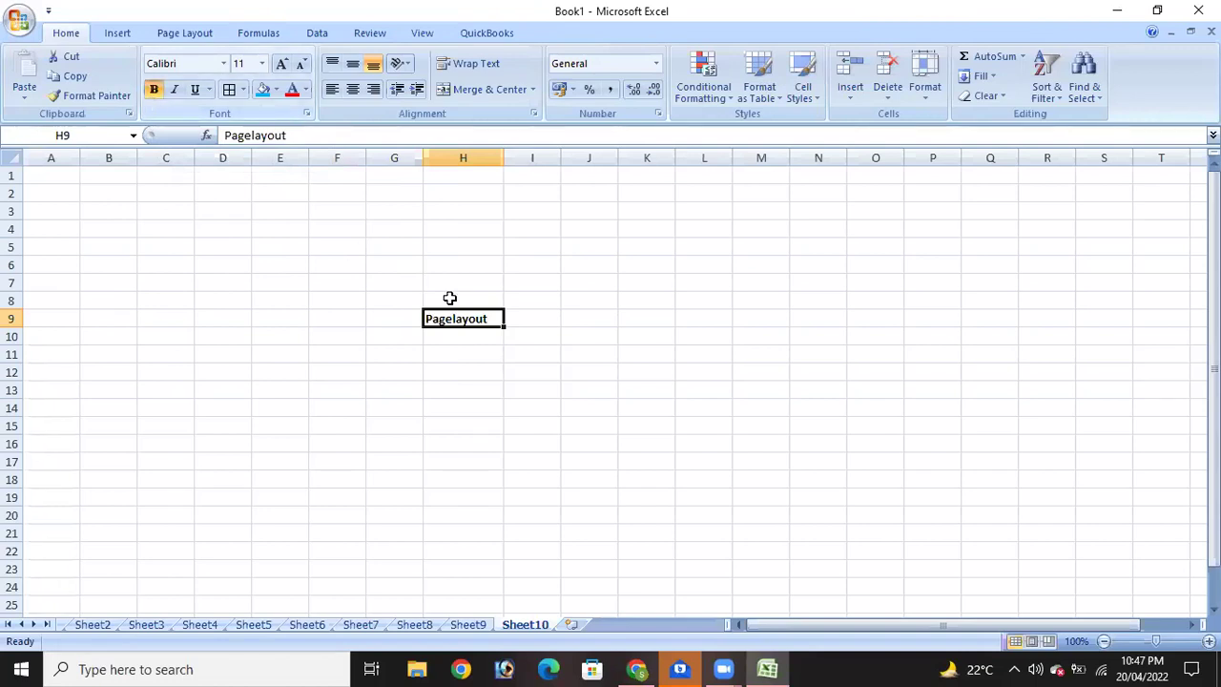
left_click(480, 354)
Remove the bold formatting from the Pagelayout text in H9 and deselect the cell.
left_click(480, 318)
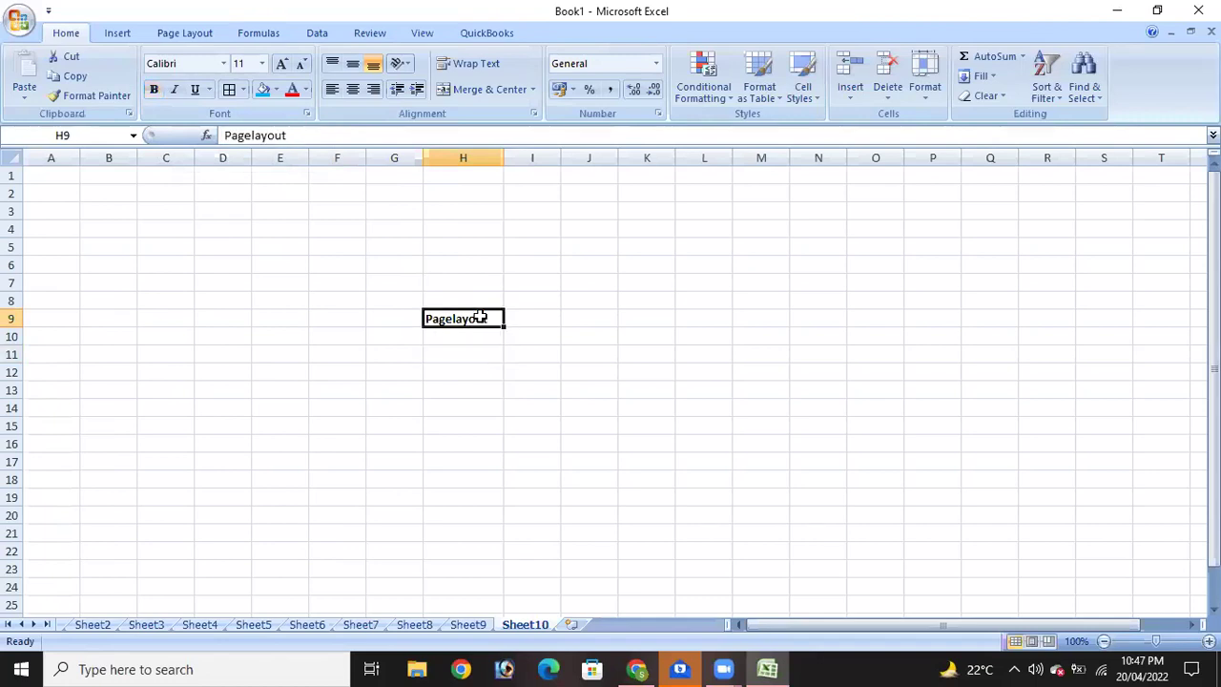
left_click(158, 88)
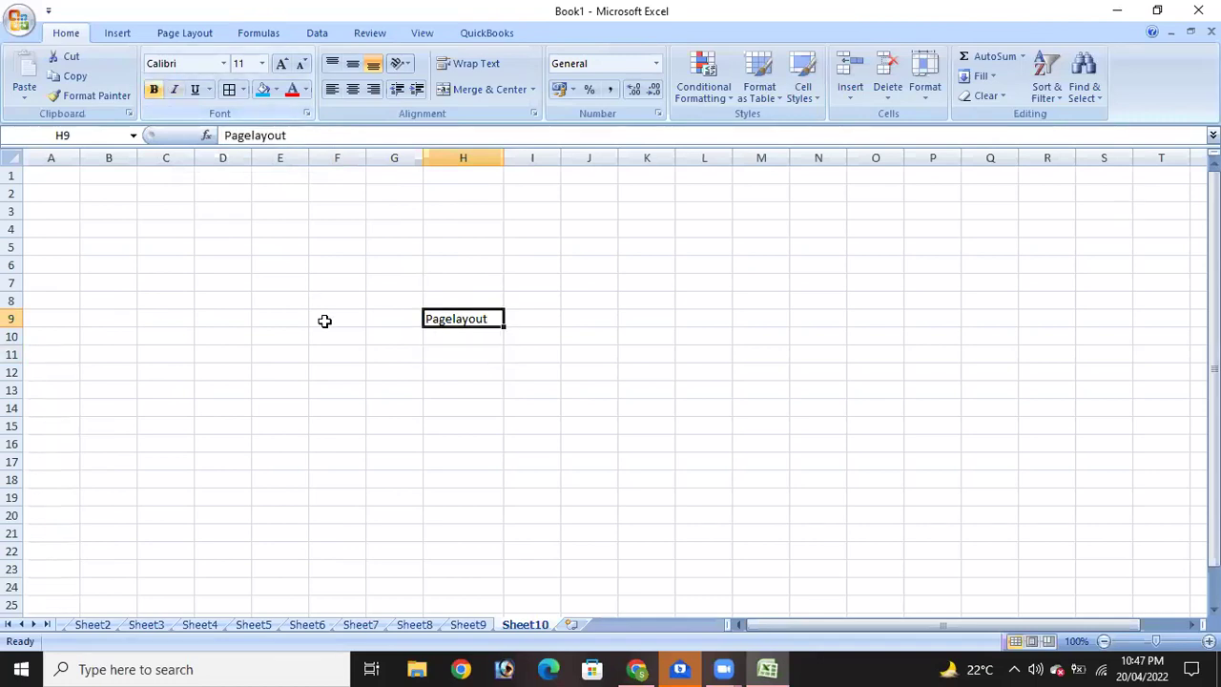
left_click(405, 353)
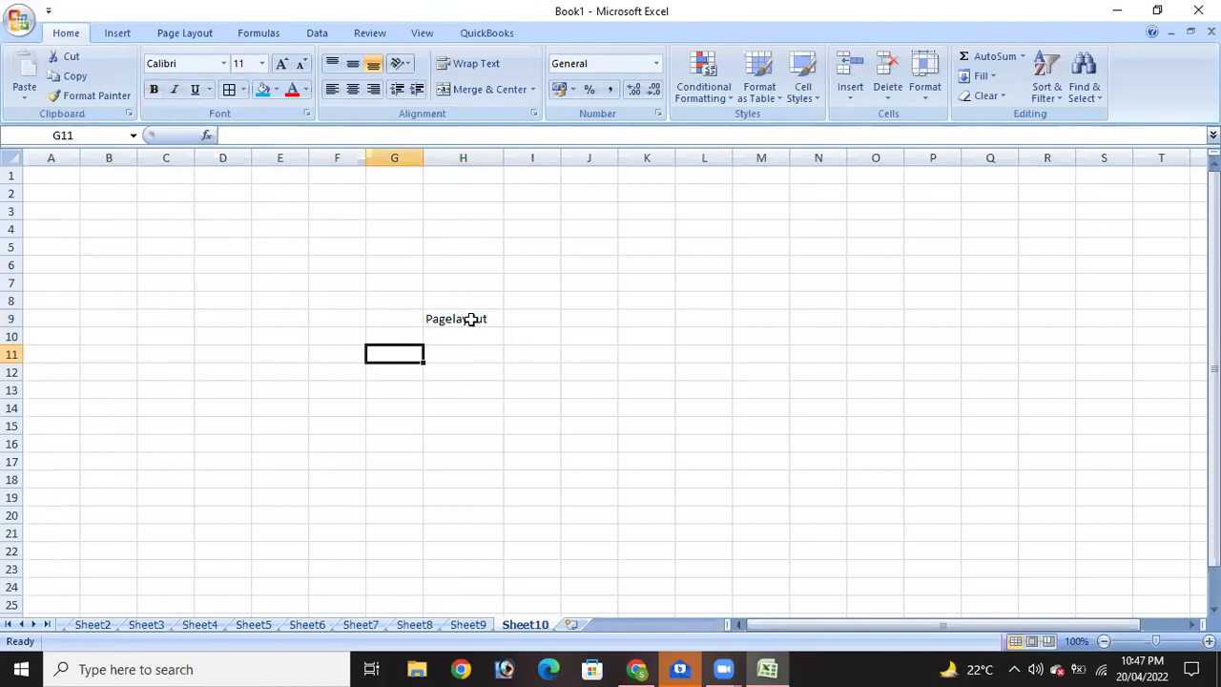
left_click(584, 332)
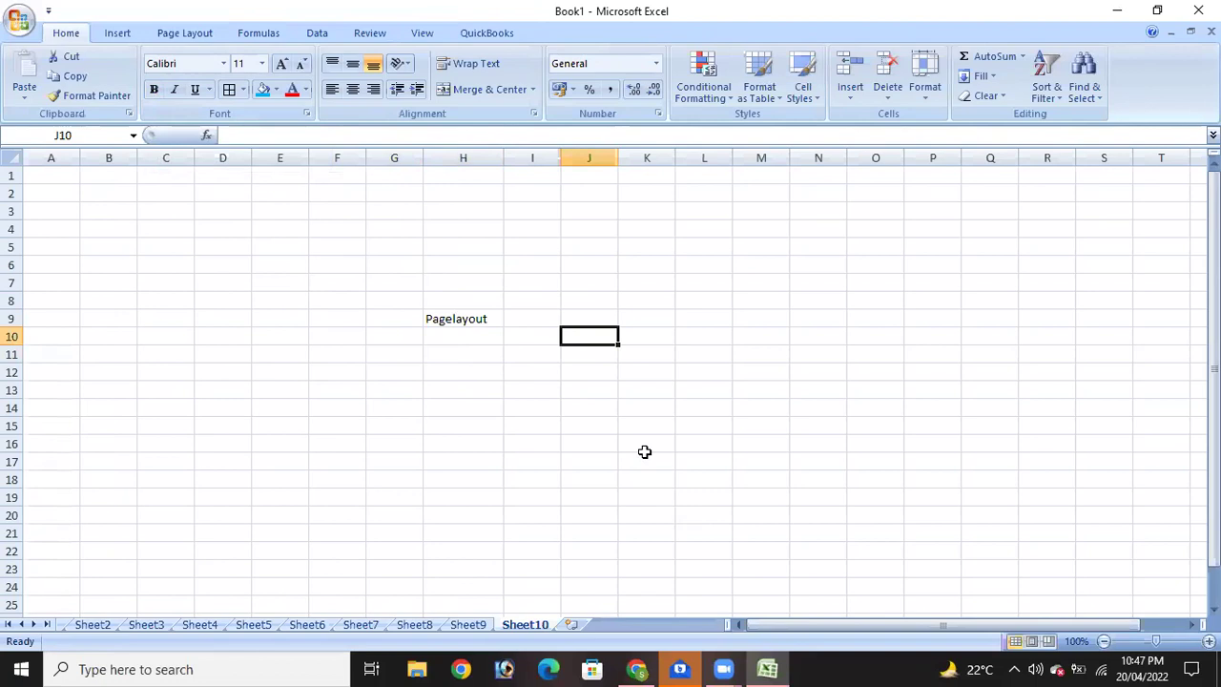
Apply bold to cell H9 again, open its text for editing and leave the text as it is.
left_click(486, 318)
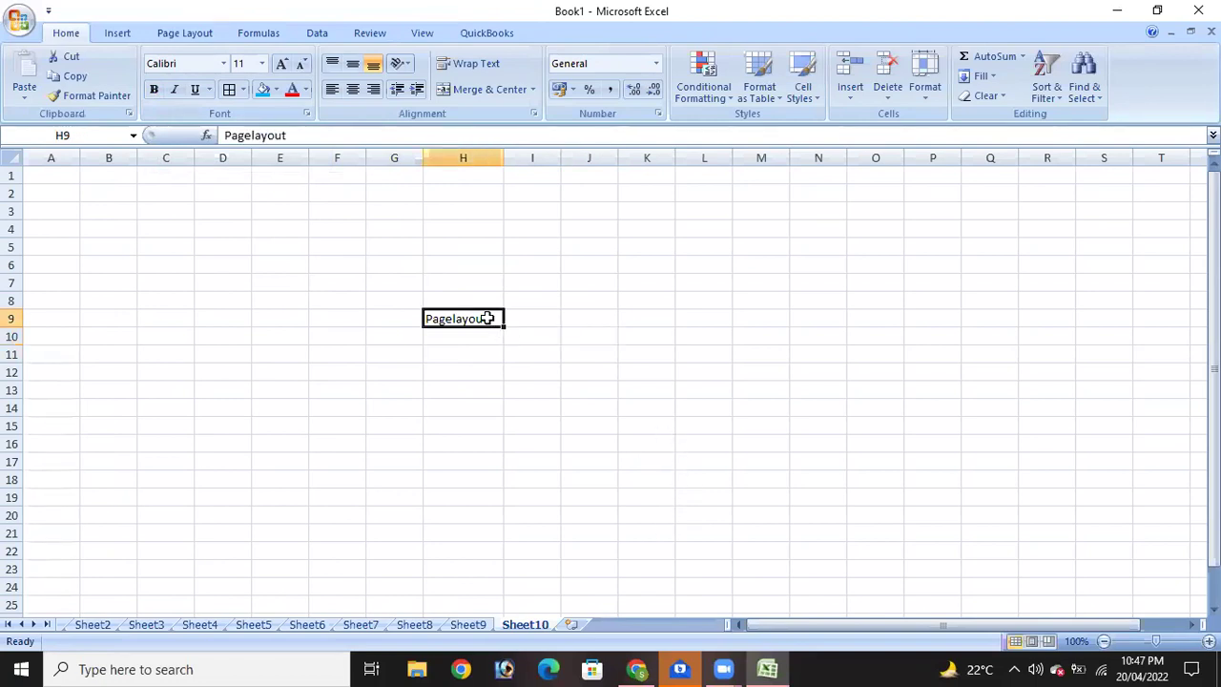
left_click(155, 90)
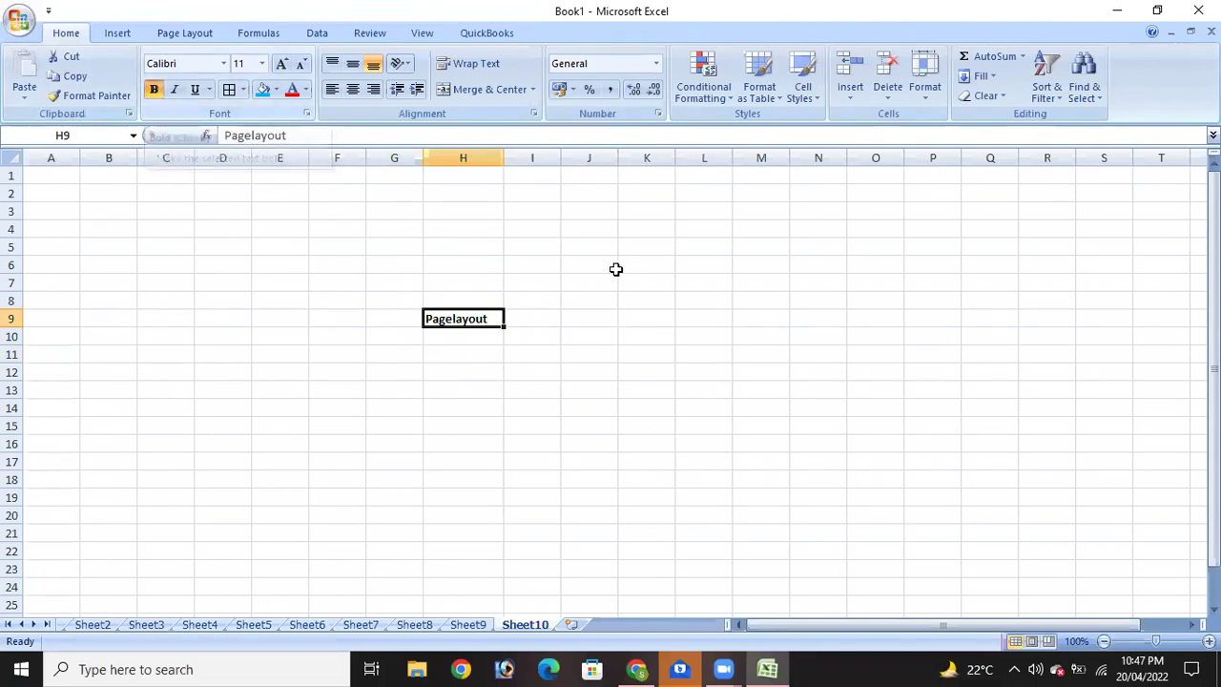
double_click(492, 322)
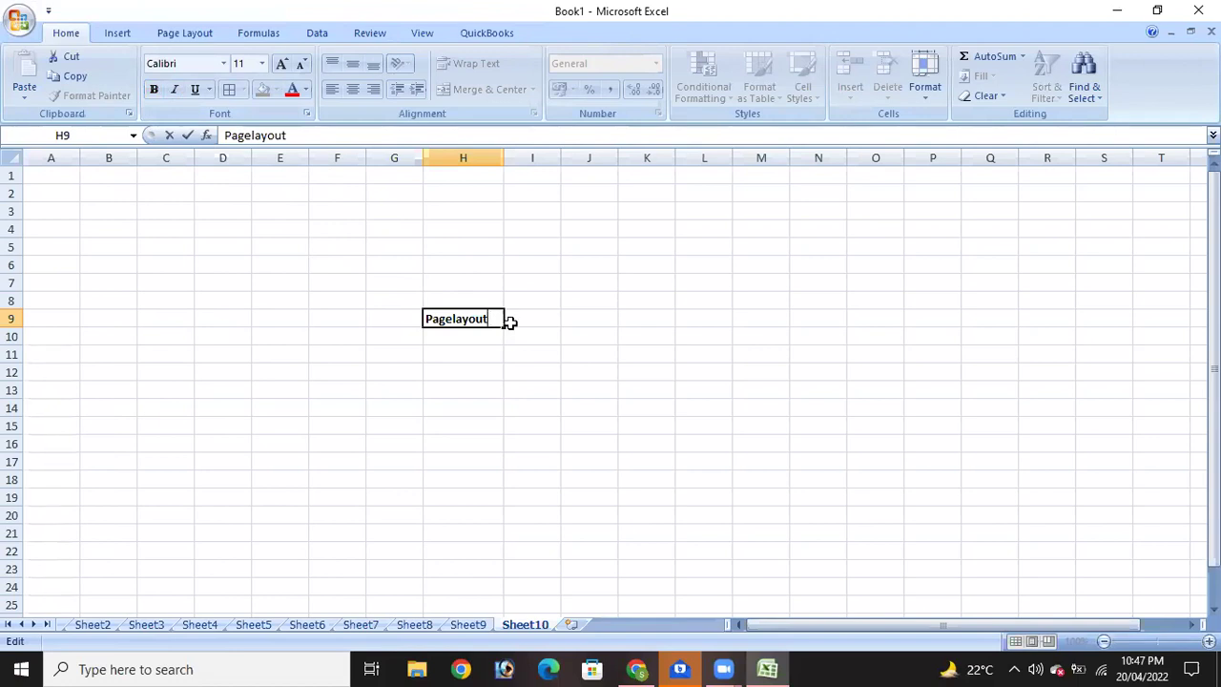
left_click(555, 332)
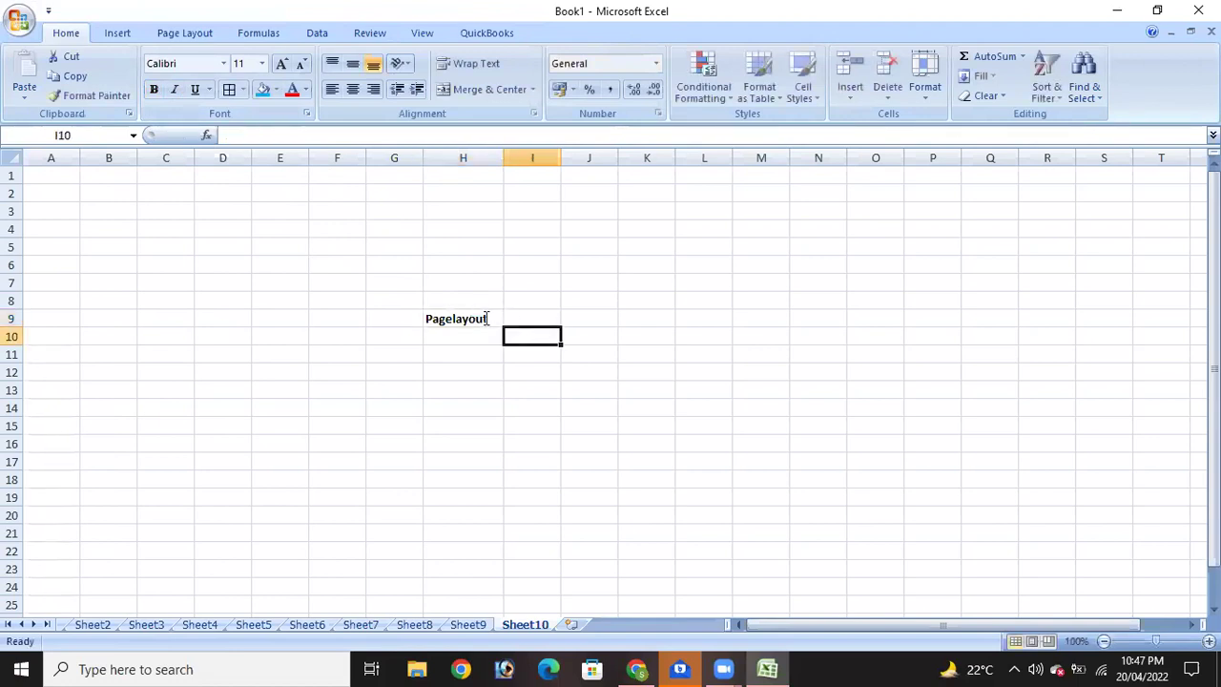
Append fggttt to the text in H9 and widen column H so the longer entry fits.
double_click(492, 319)
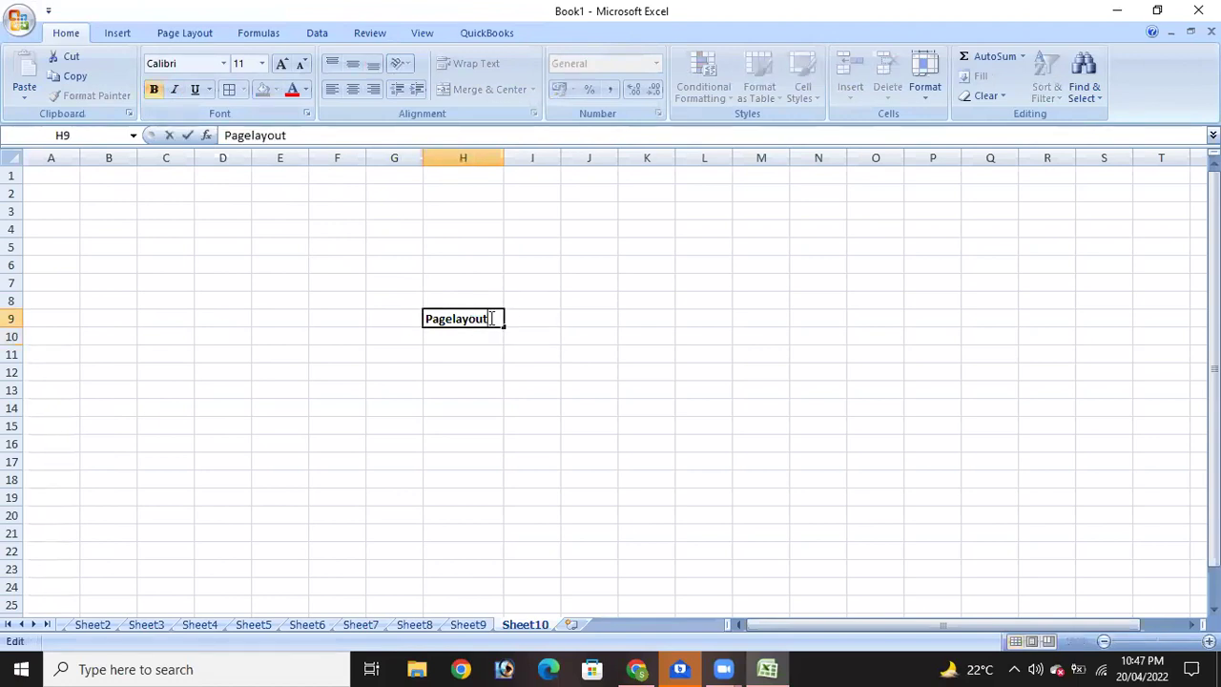
type("settt")
left_click(638, 374)
left_click(510, 192)
right_click(511, 194)
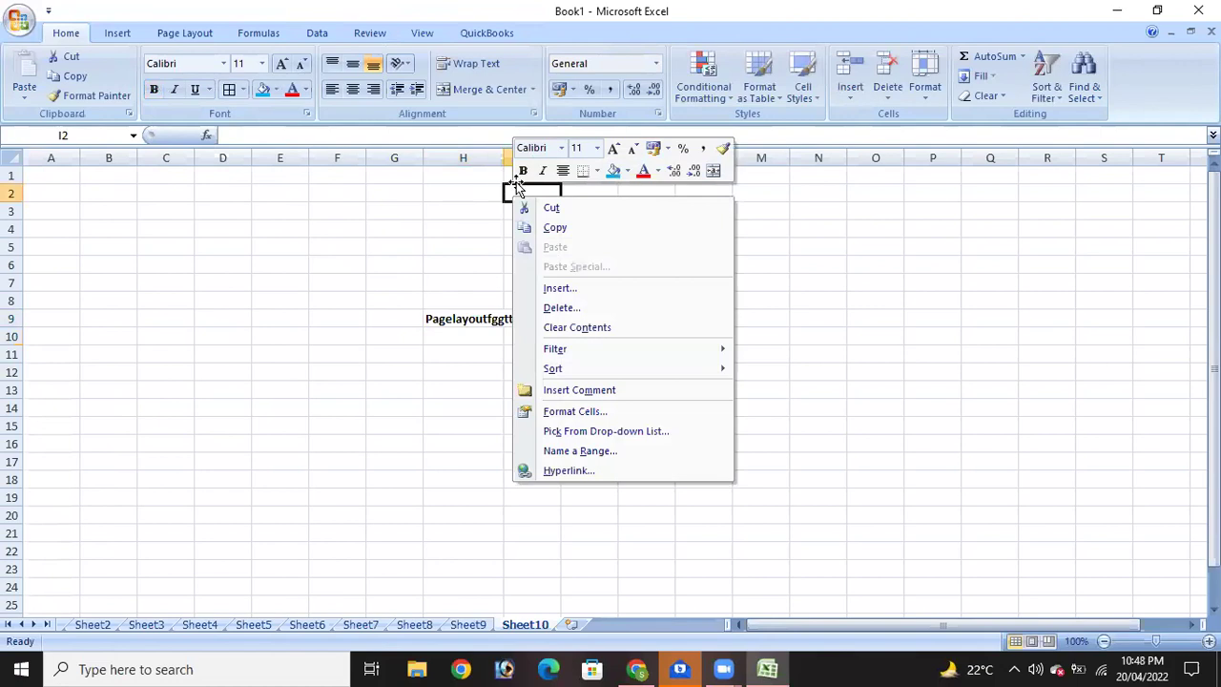
left_click(507, 185)
left_click_drag(501, 157, 566, 157)
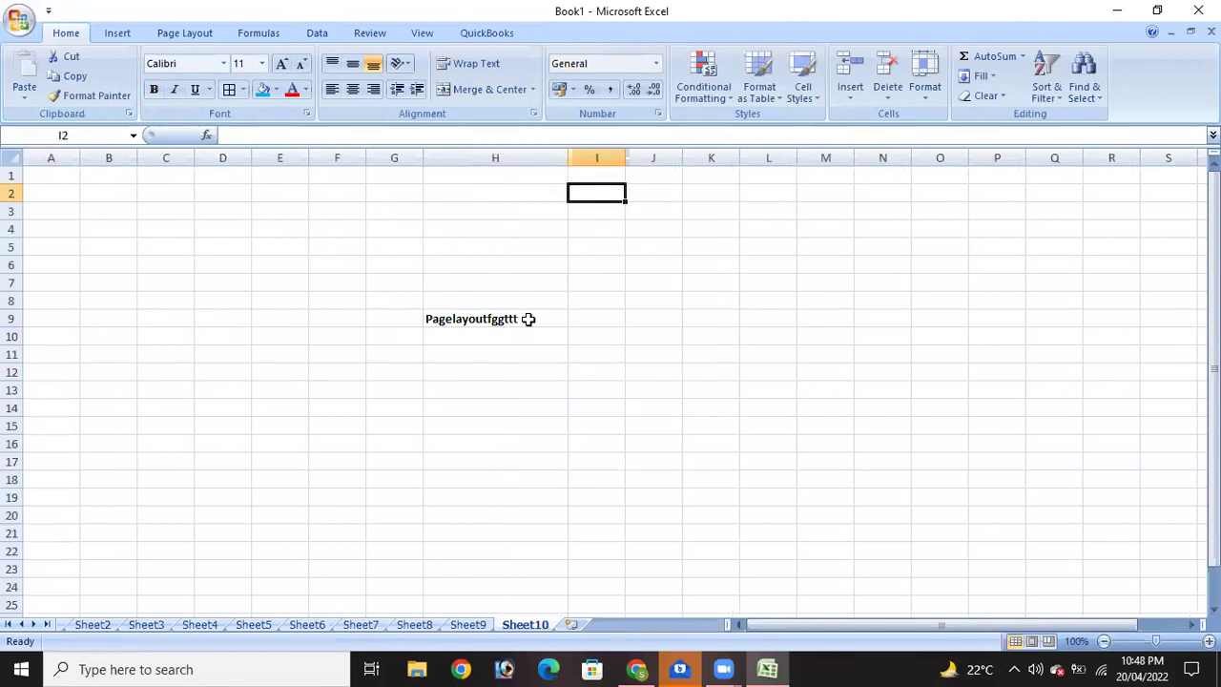
Toggle bold off and on several times for the text in H9, ending with regular weight.
left_click(534, 319)
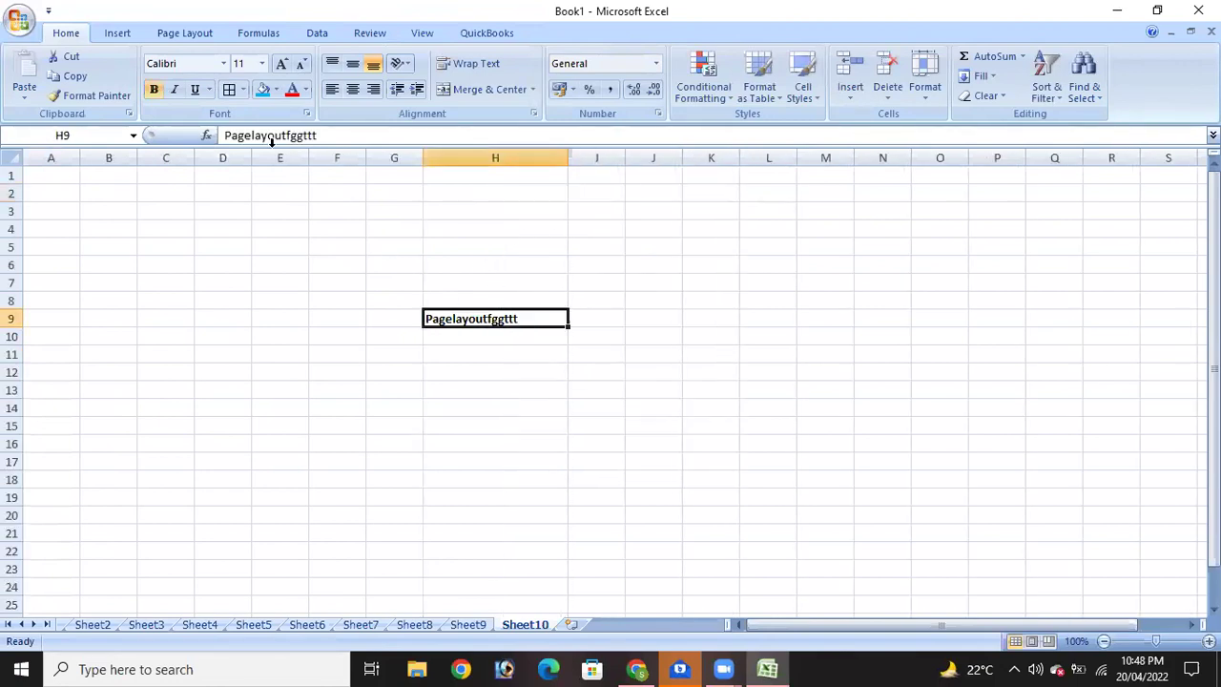
left_click(155, 90)
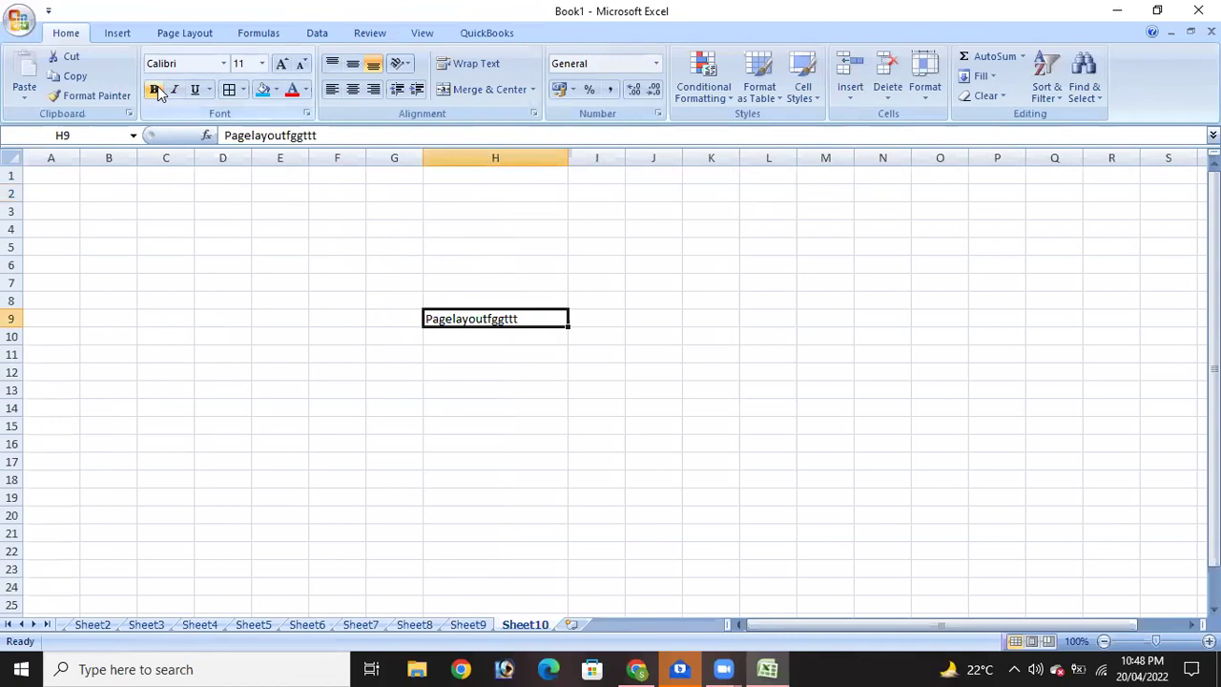
left_click(156, 89)
left_click(156, 89)
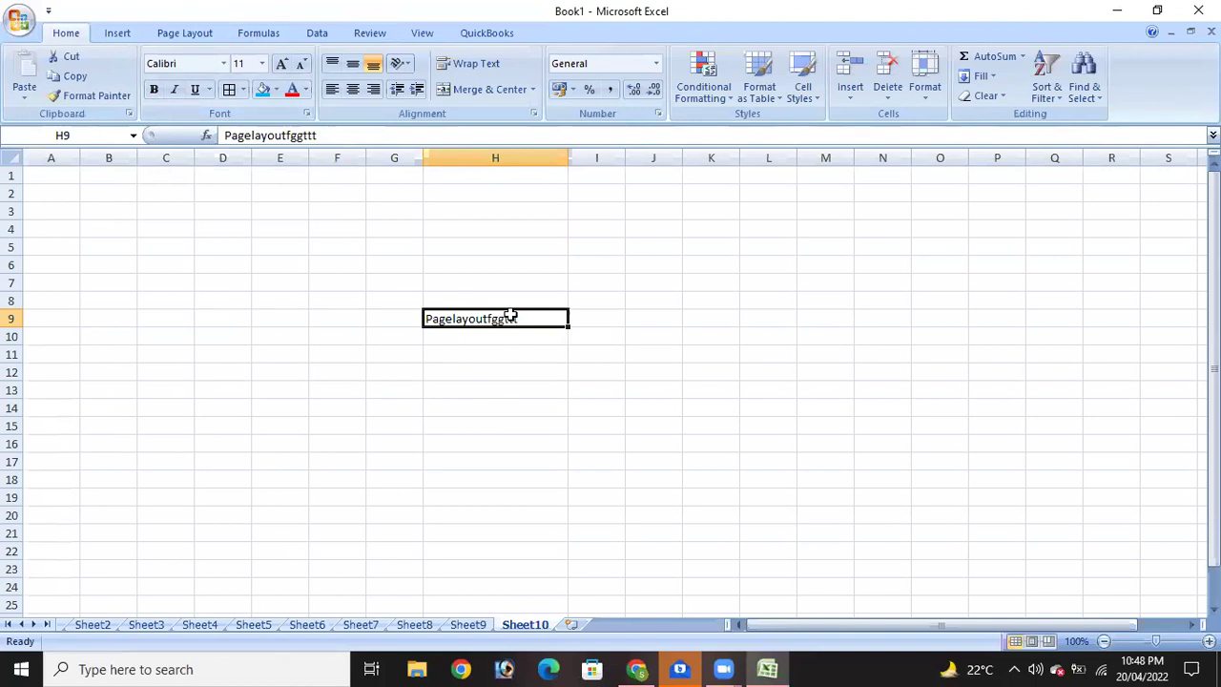
key("ctrl+b")
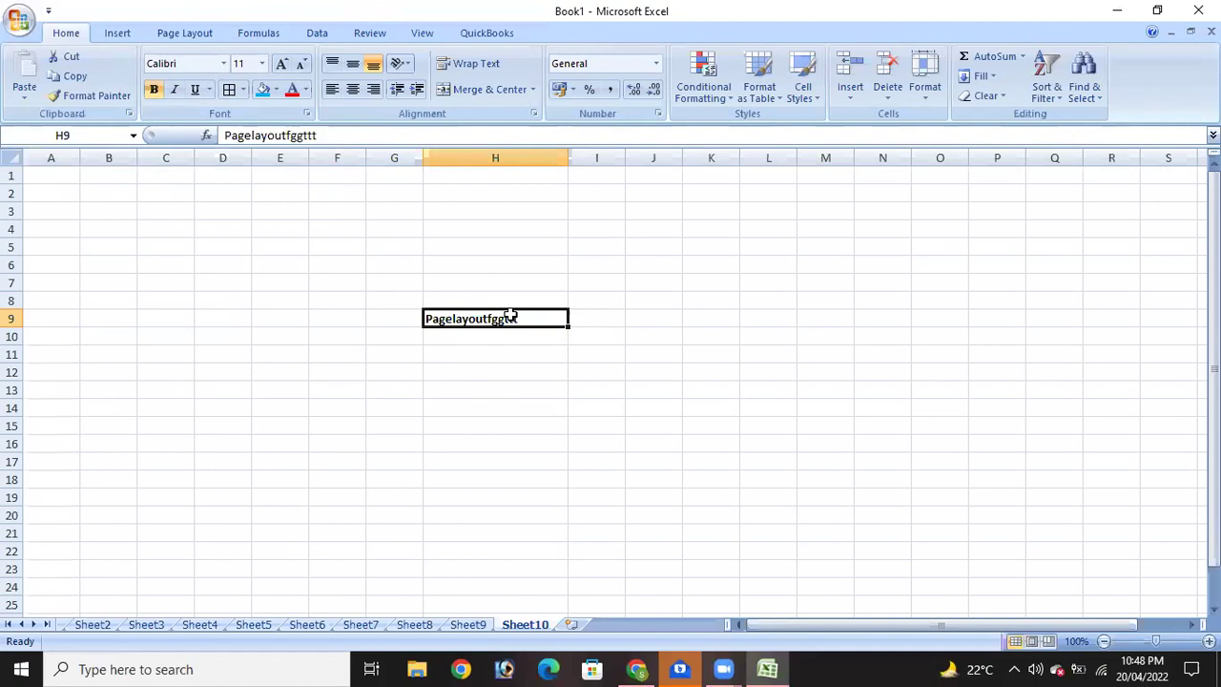
key("ctrl+b")
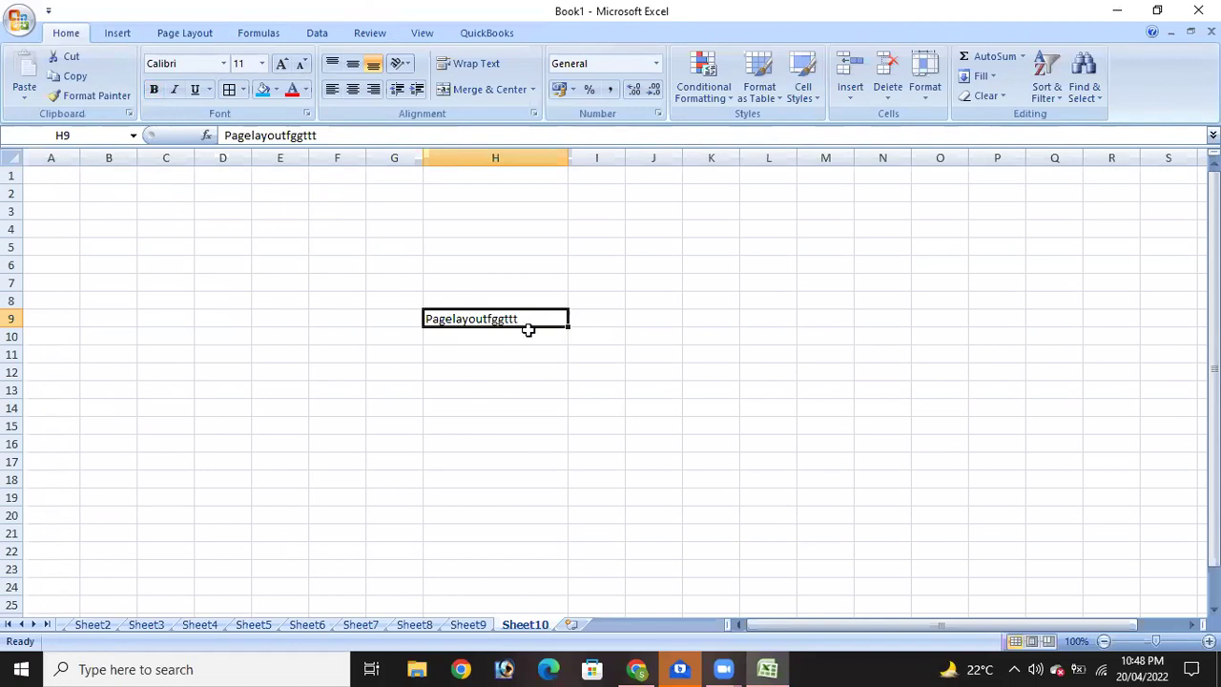
Search Windows for "on" and launch the On-Screen Keyboard app.
left_click(186, 669)
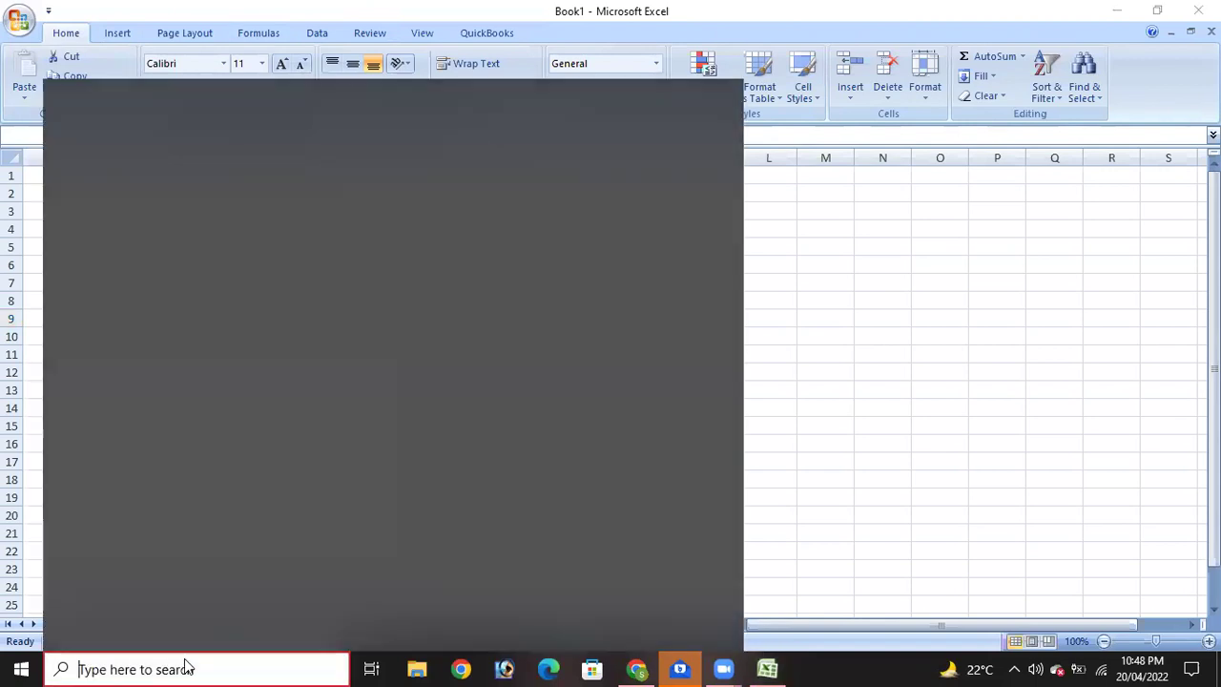
type("on")
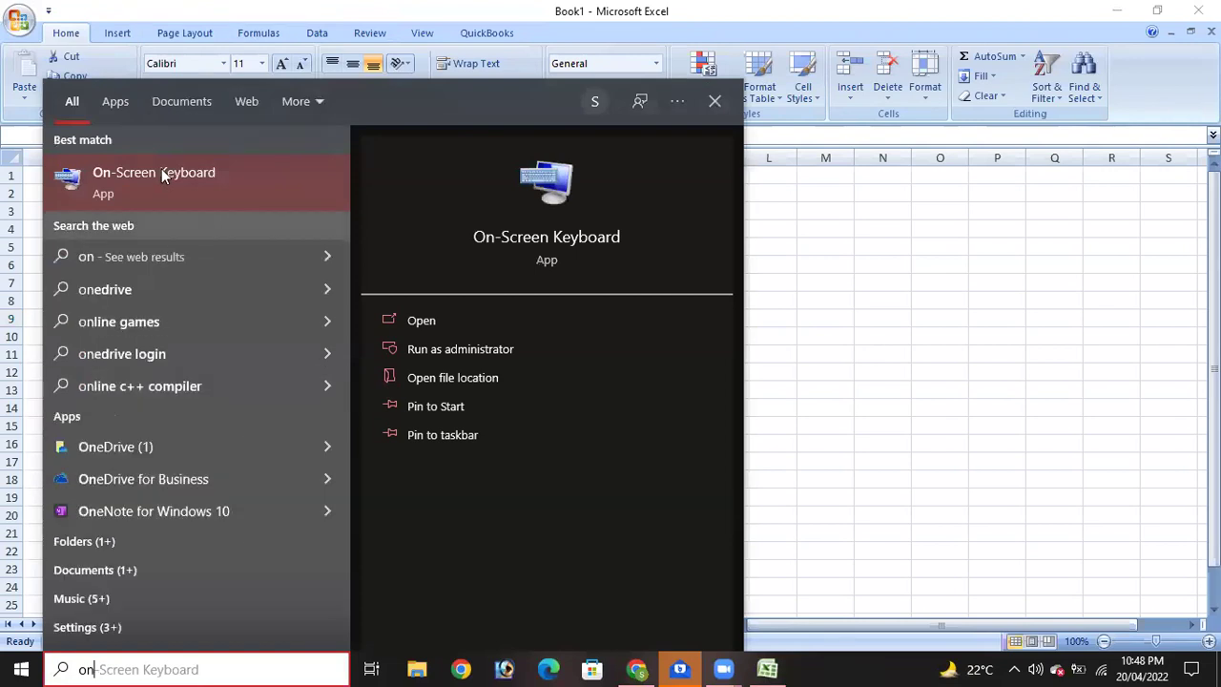
left_click(235, 204)
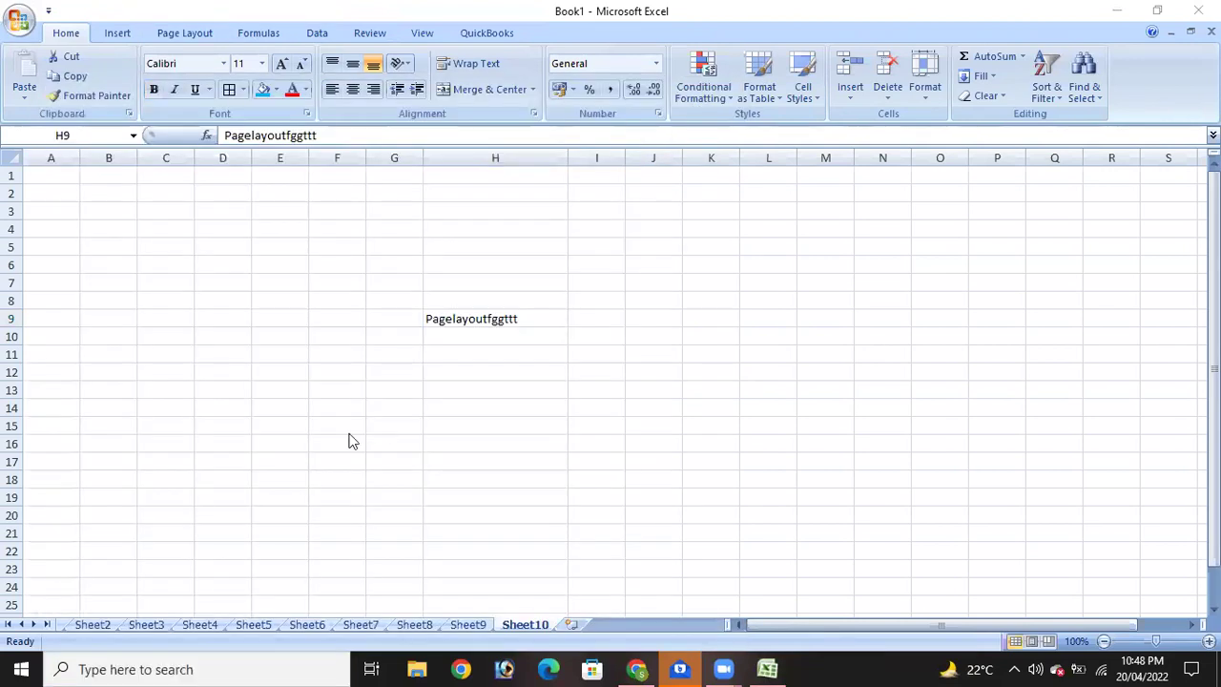
Turn bold on and off again for cell H9 using the On-Screen Keyboard, and minimize the keyboard.
left_click(510, 318)
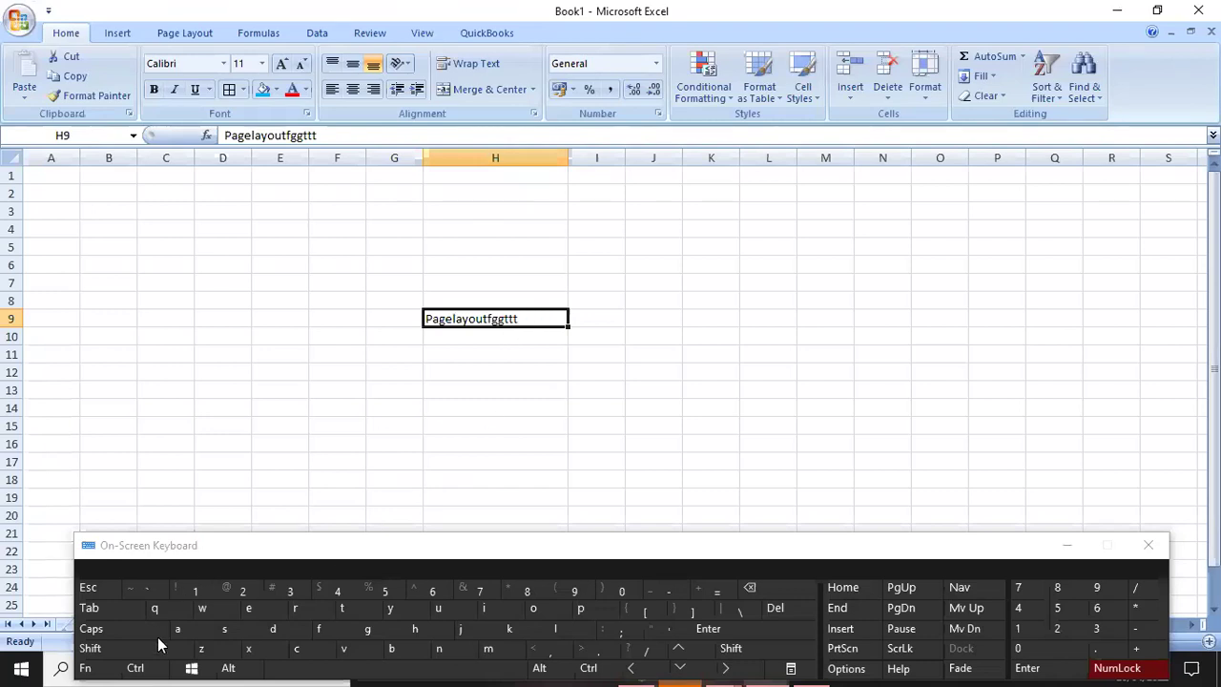
left_click(136, 668)
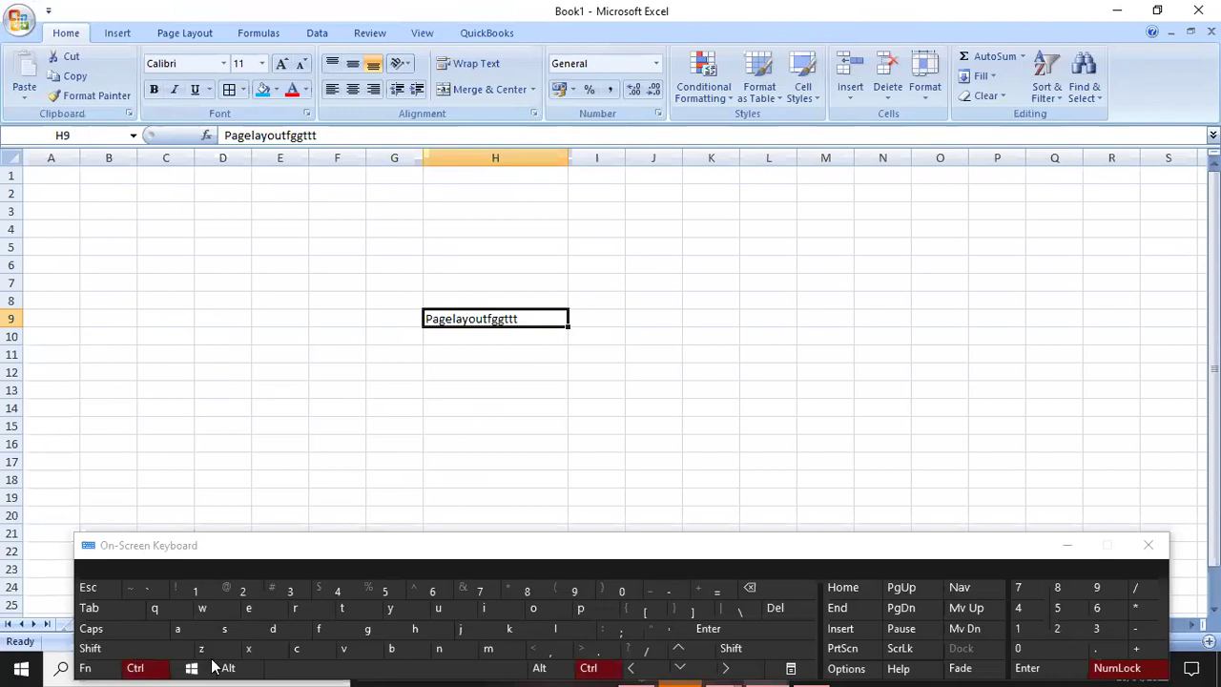
left_click(397, 654)
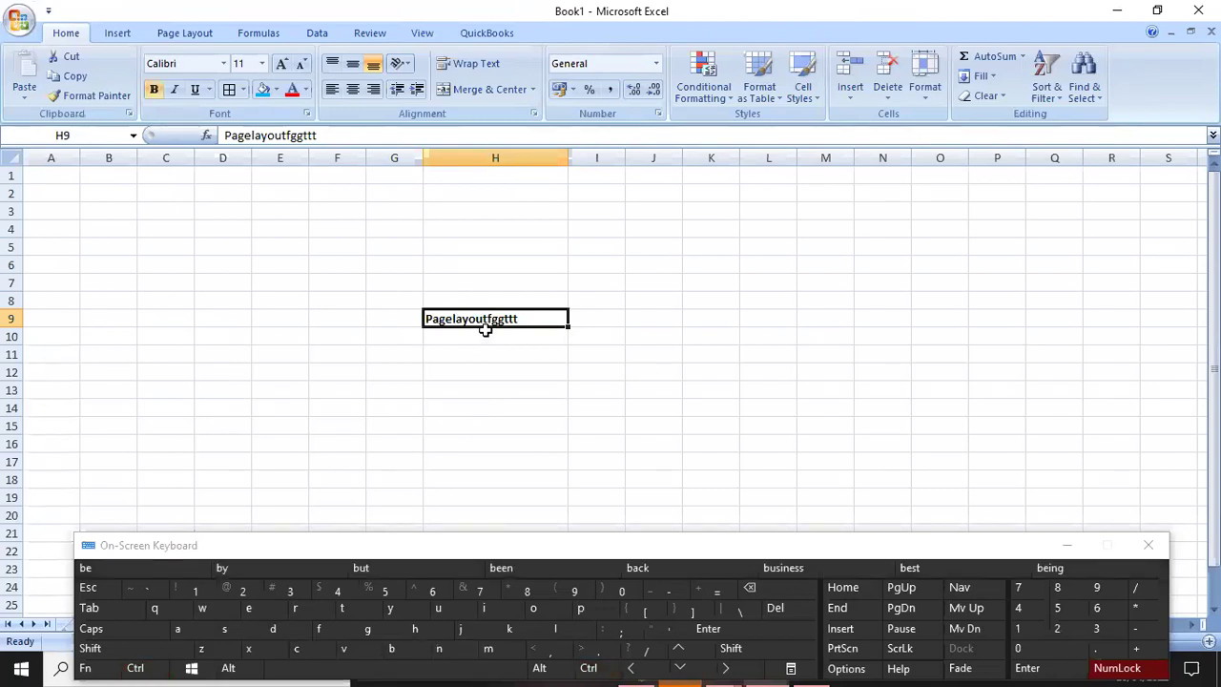
left_click(136, 668)
left_click(401, 649)
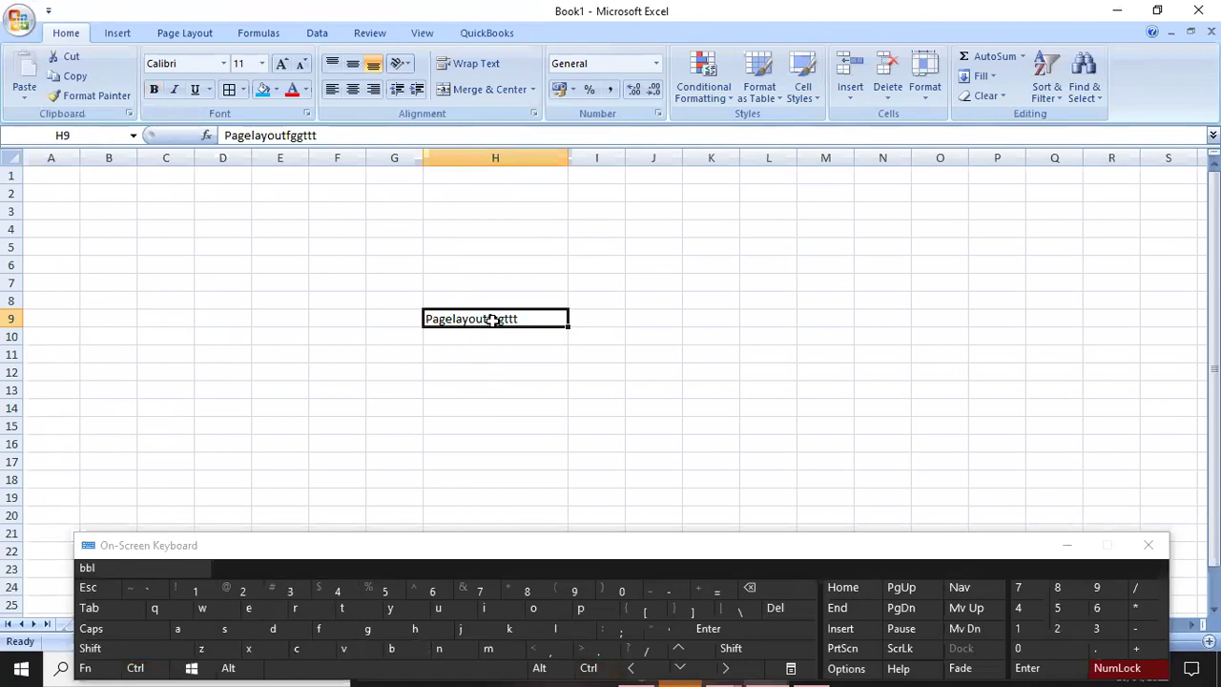
left_click(542, 391)
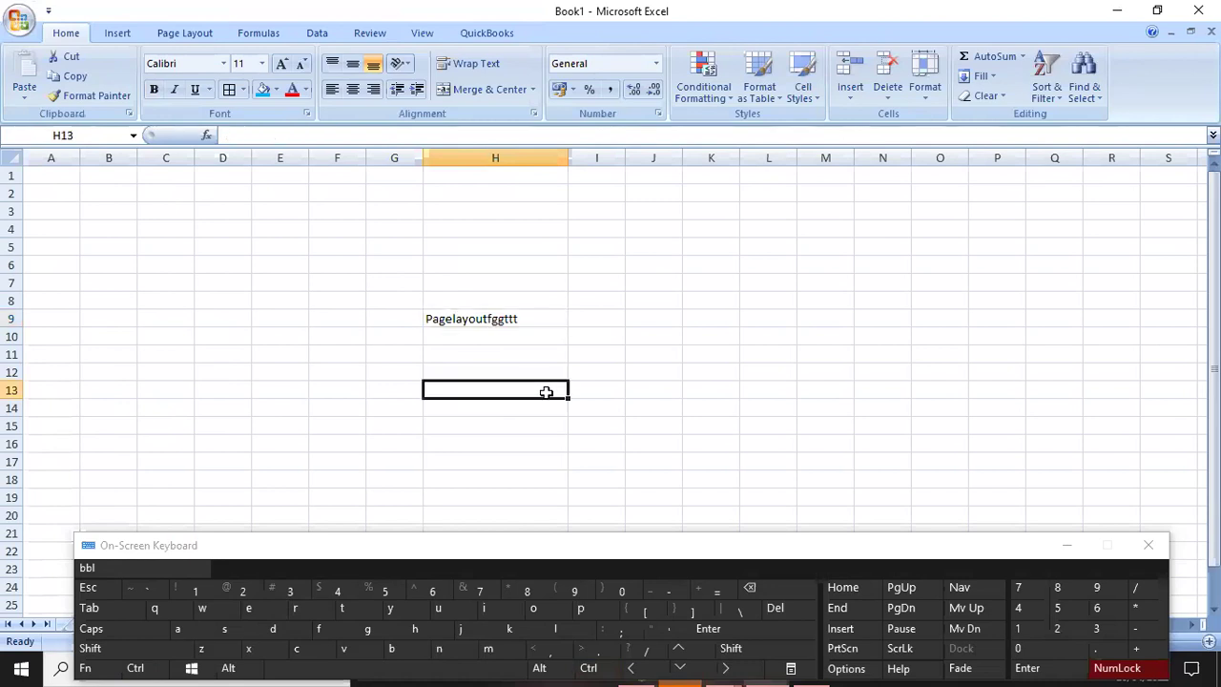
left_click(1067, 547)
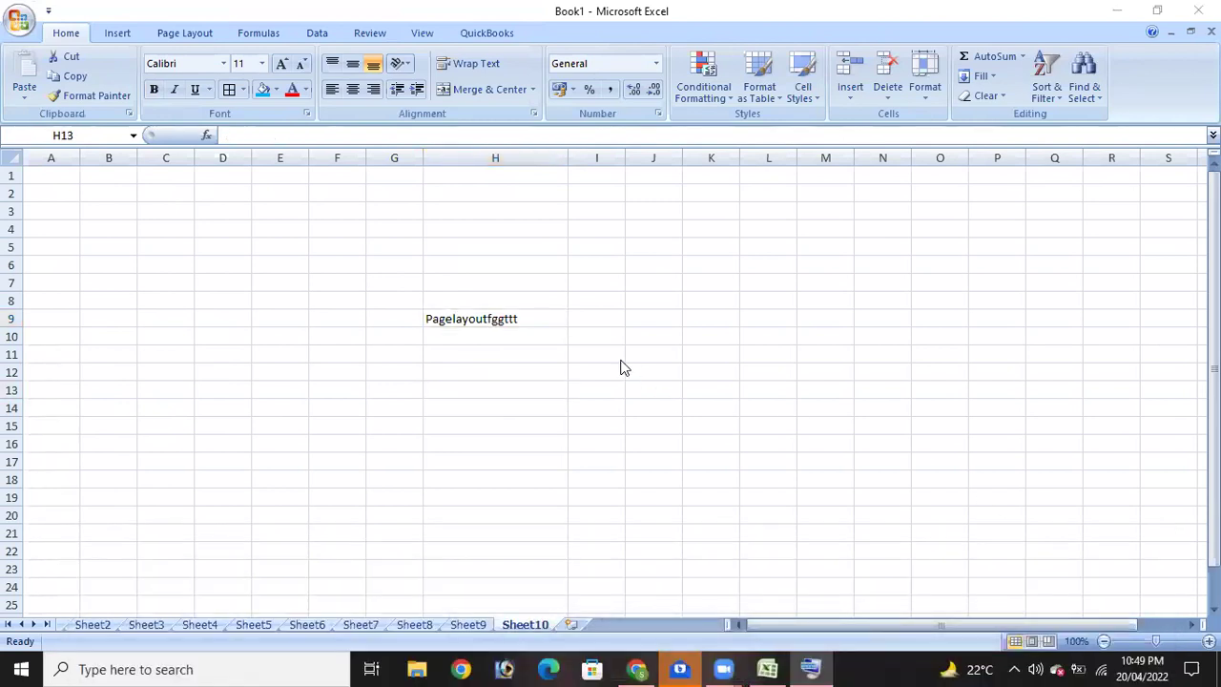
Look at the Start menu and the recent apps in Windows search, and return to the worksheet.
left_click(467, 317)
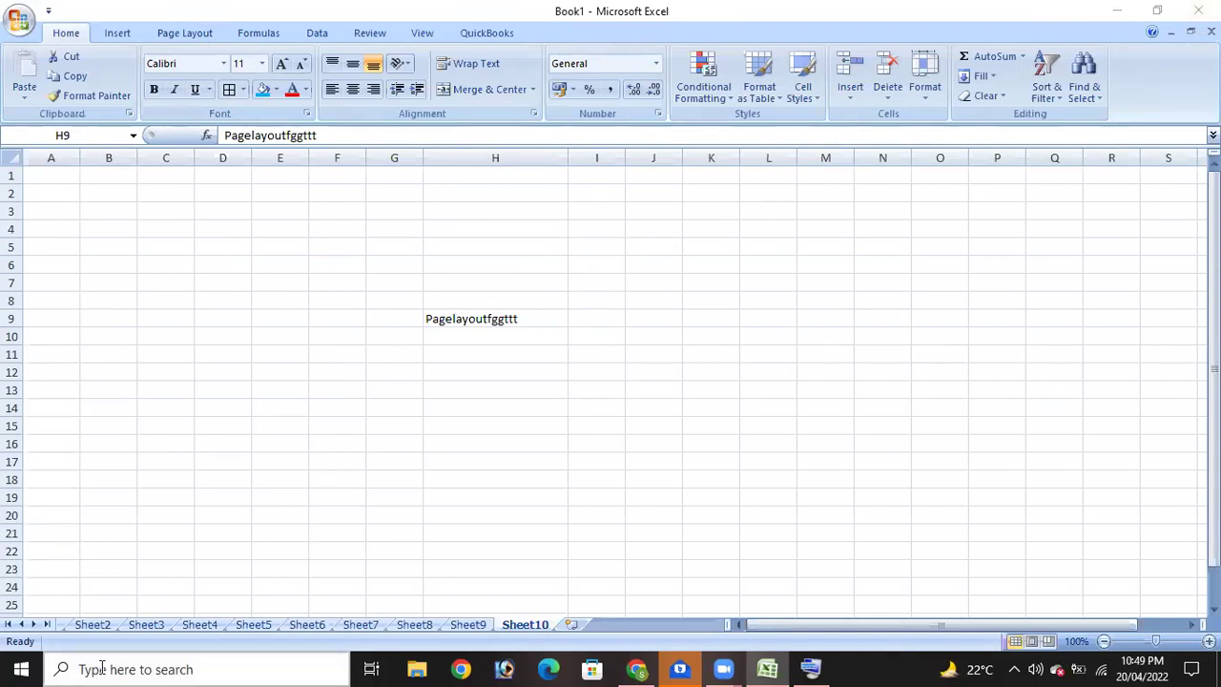
left_click(222, 668)
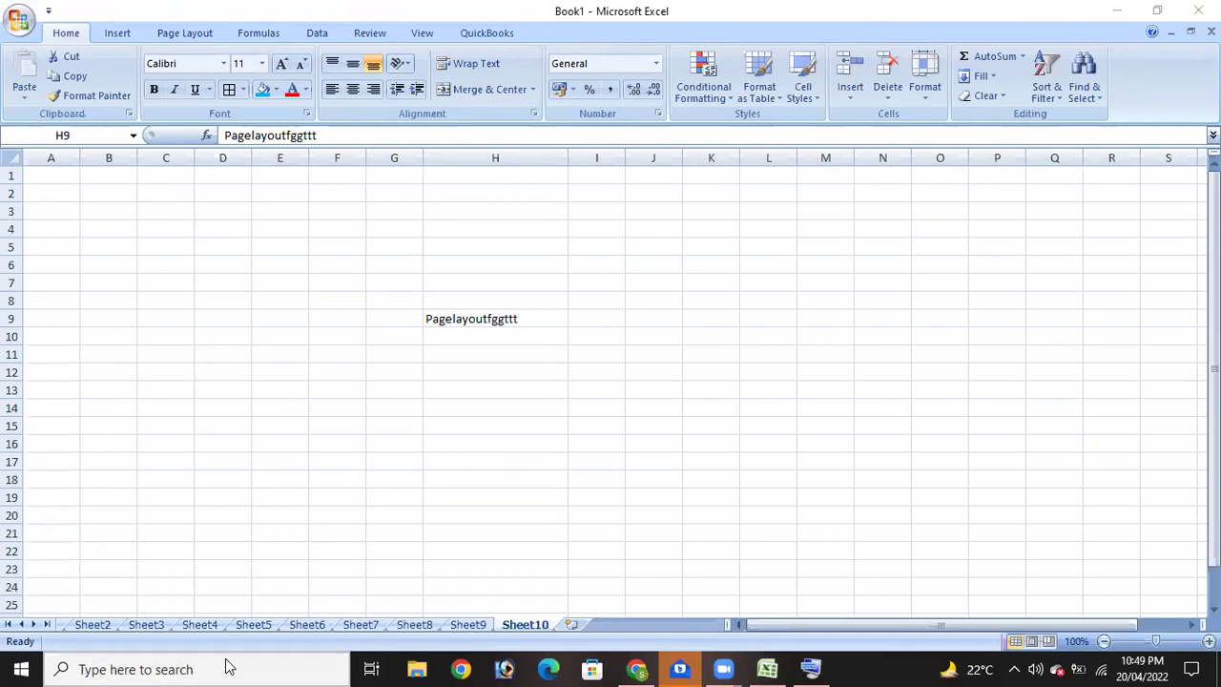
left_click(35, 666)
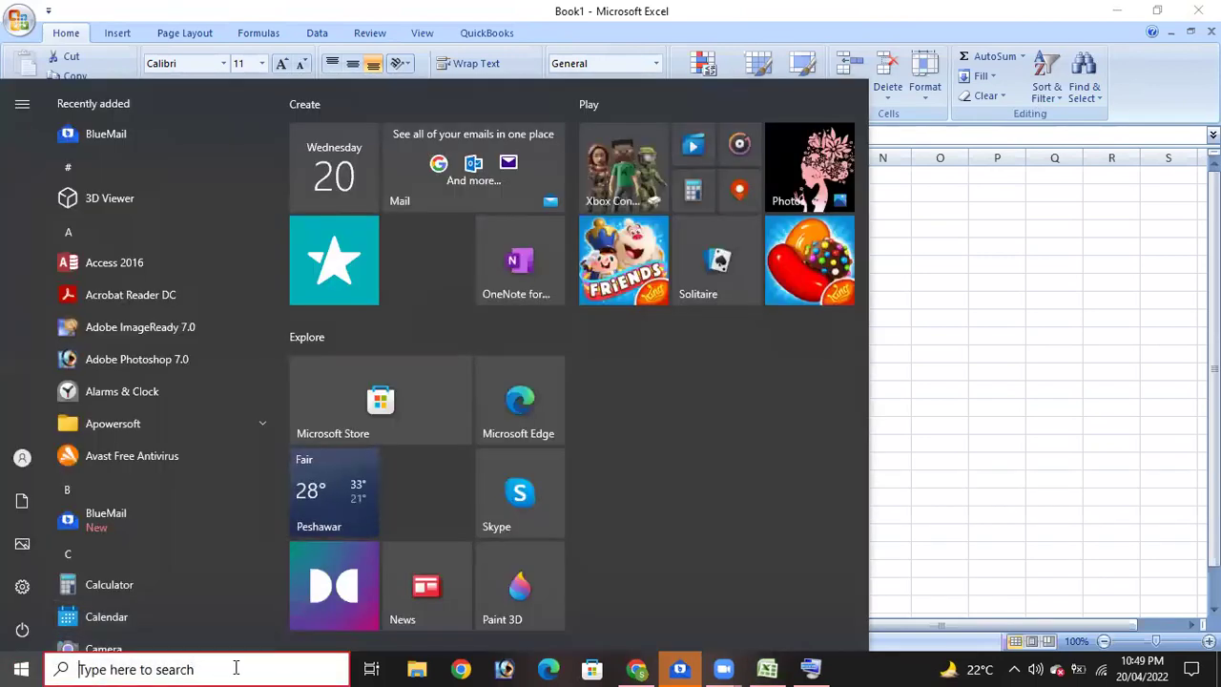
left_click(196, 663)
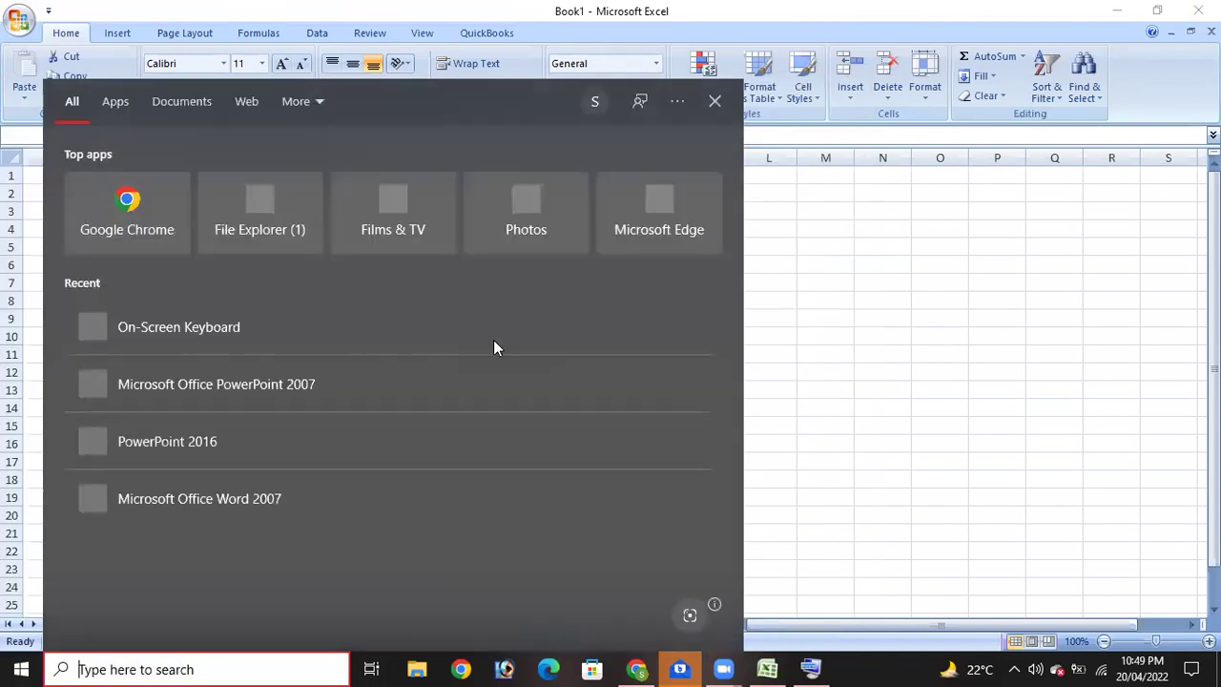
left_click(839, 291)
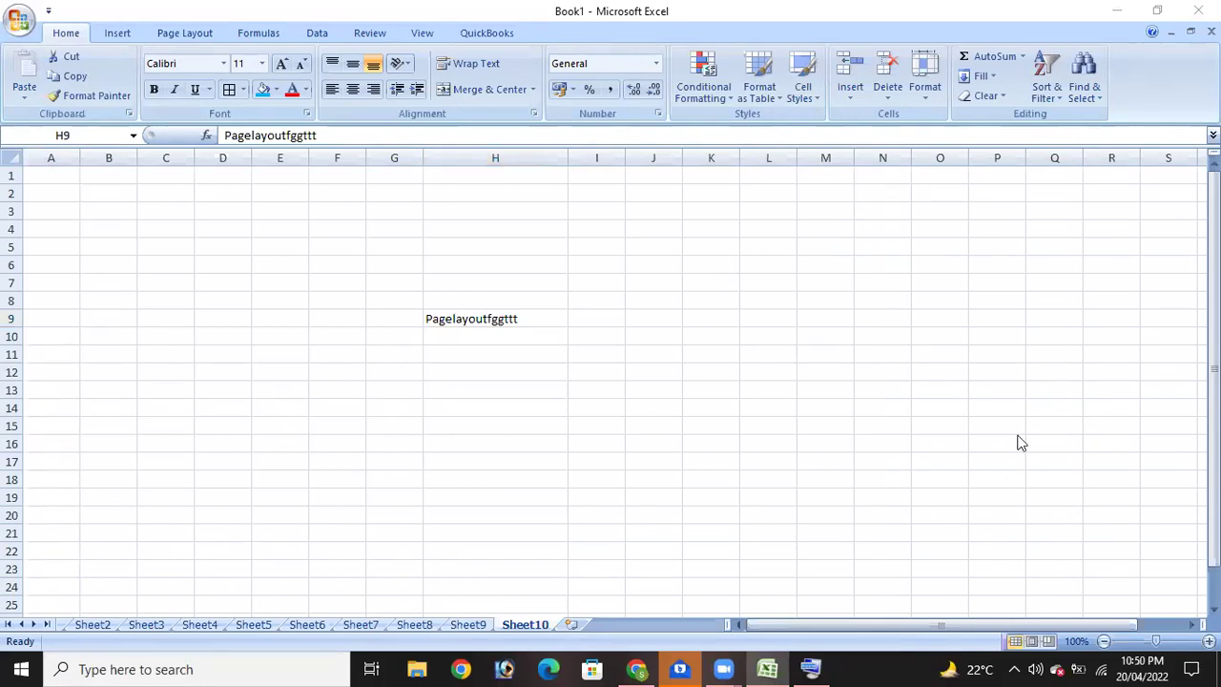
Enter the text Cell in cell I4.
left_click(627, 268)
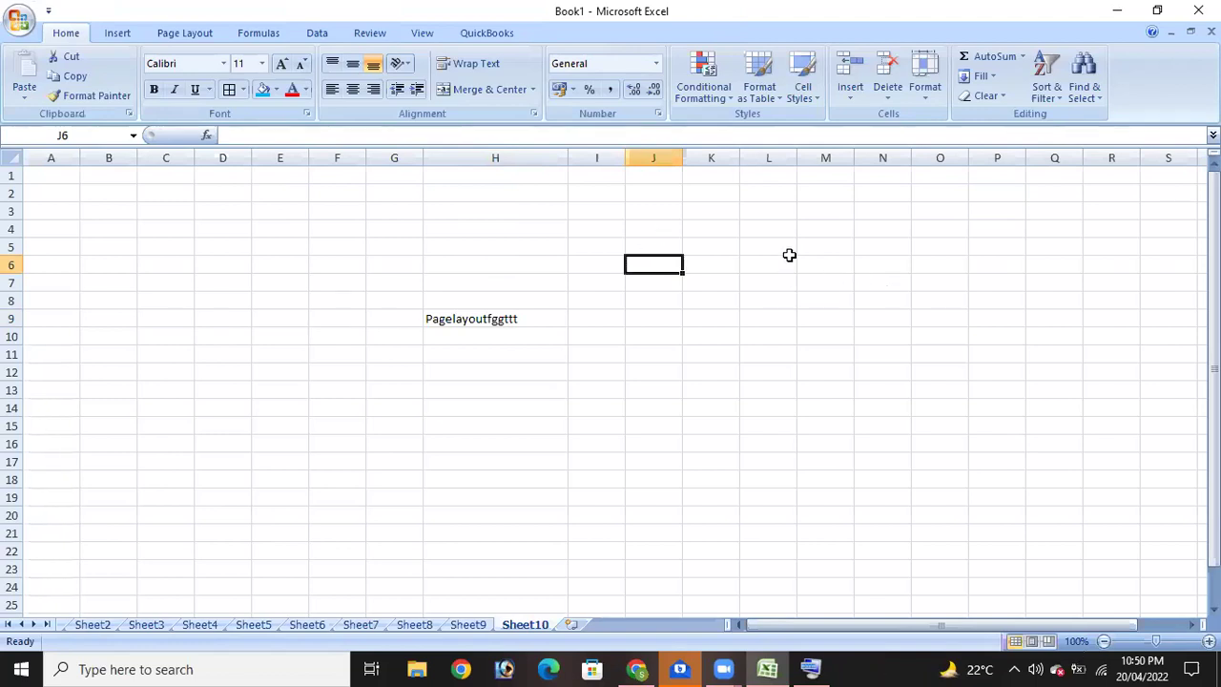
left_click(863, 267)
left_click(725, 214)
left_click(718, 227)
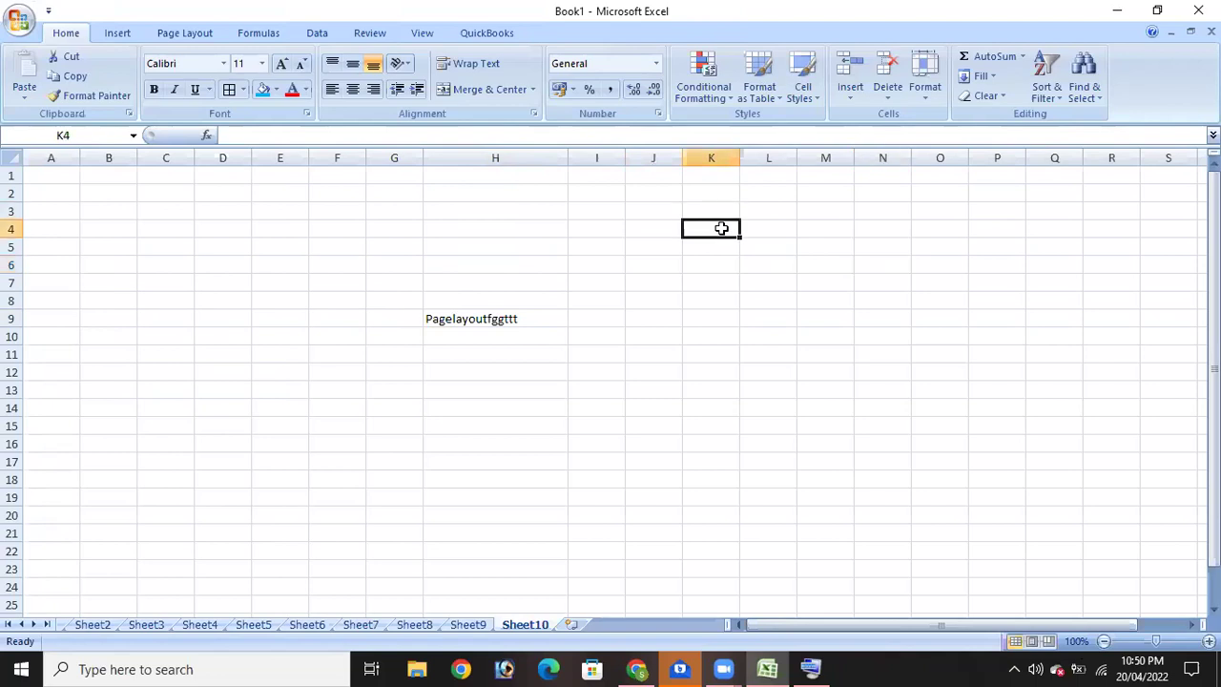
left_click(574, 225)
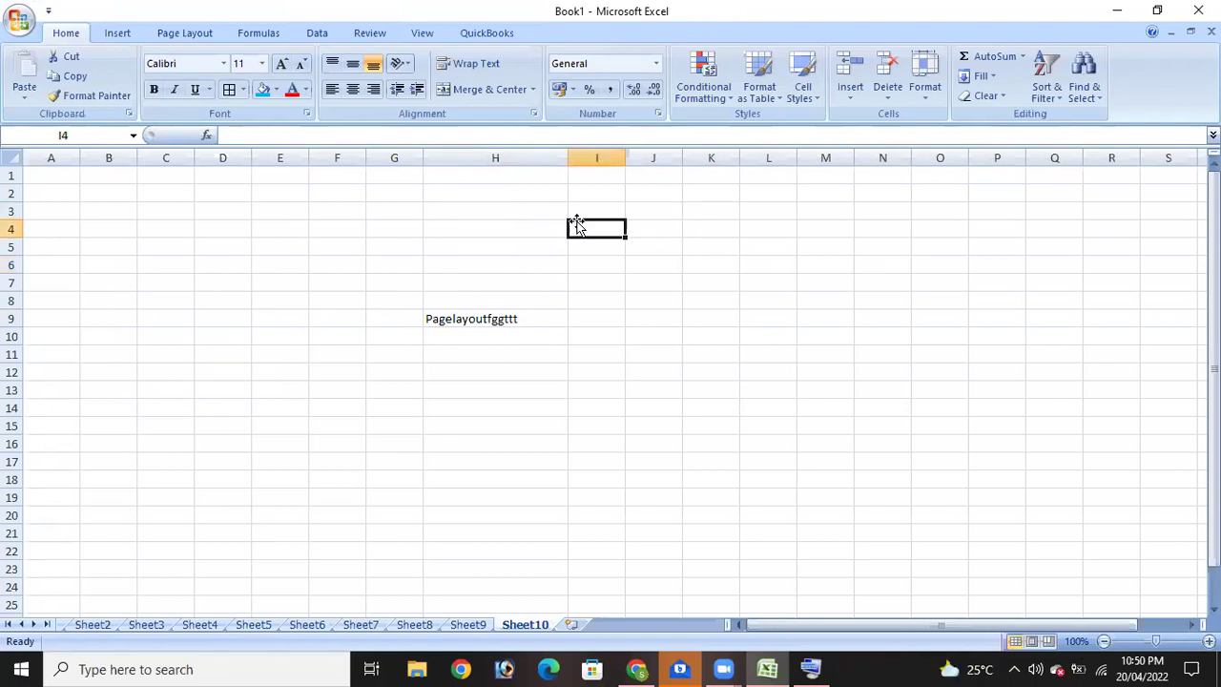
type("Cell")
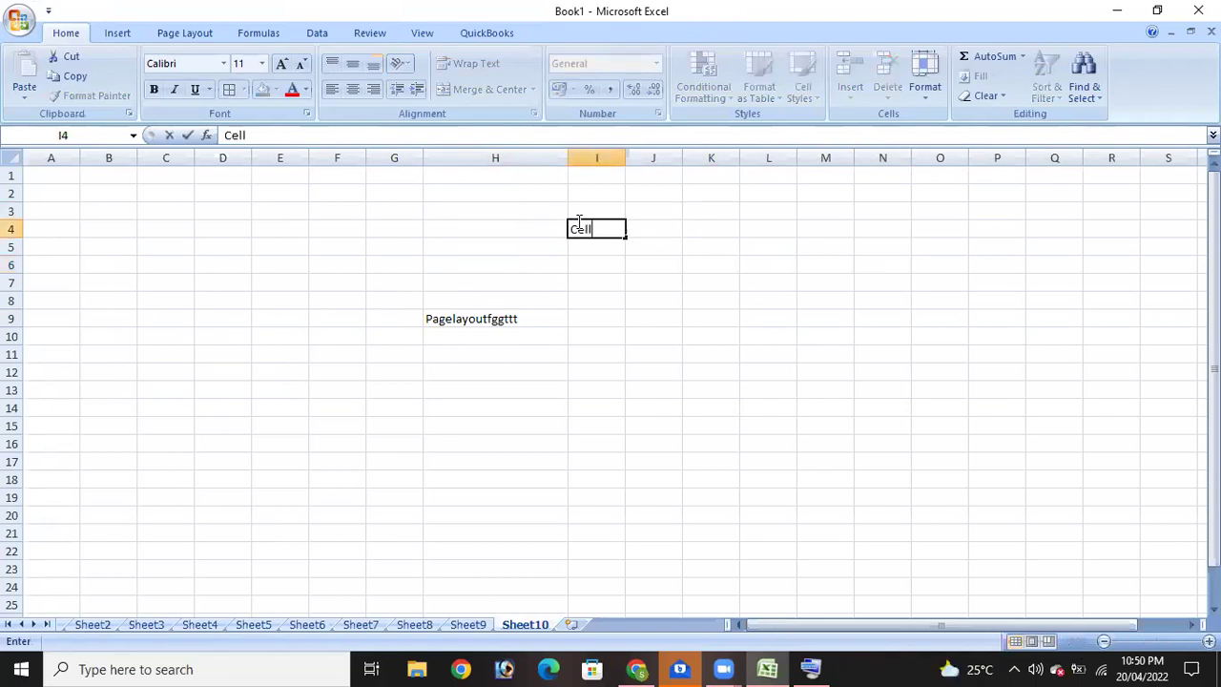
left_click(856, 232)
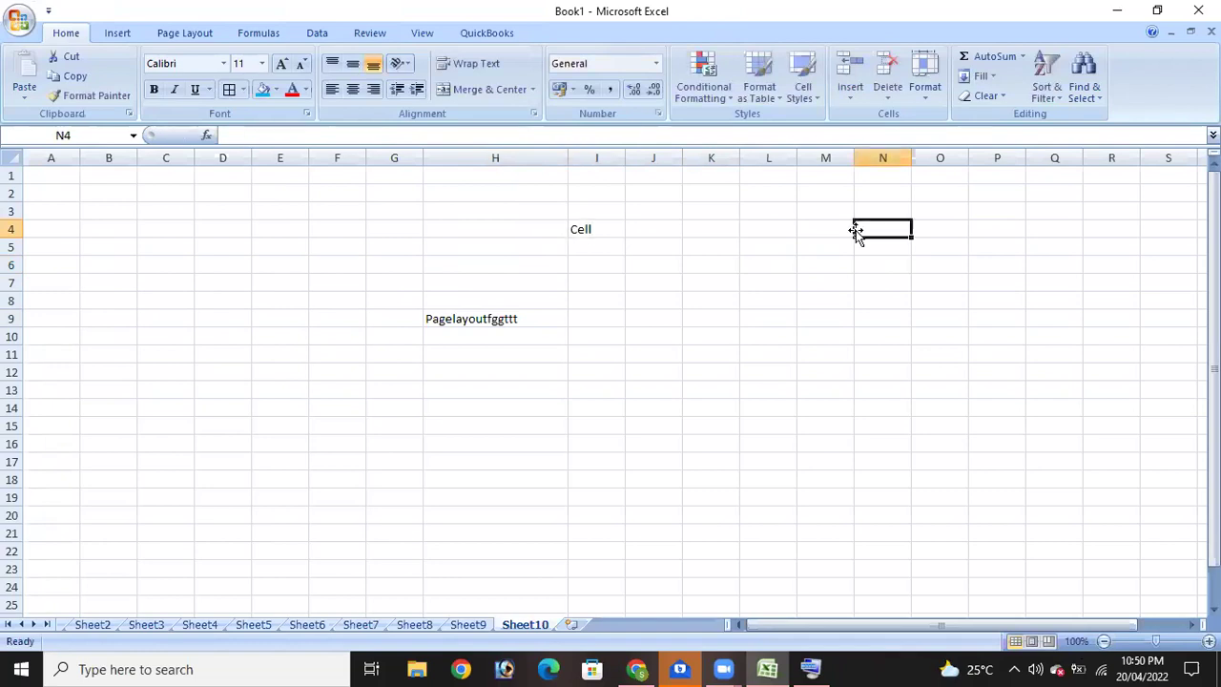
left_click(595, 227)
Fill the whole of column H with light blue and the whole of row 4 with yellow.
left_click(439, 157)
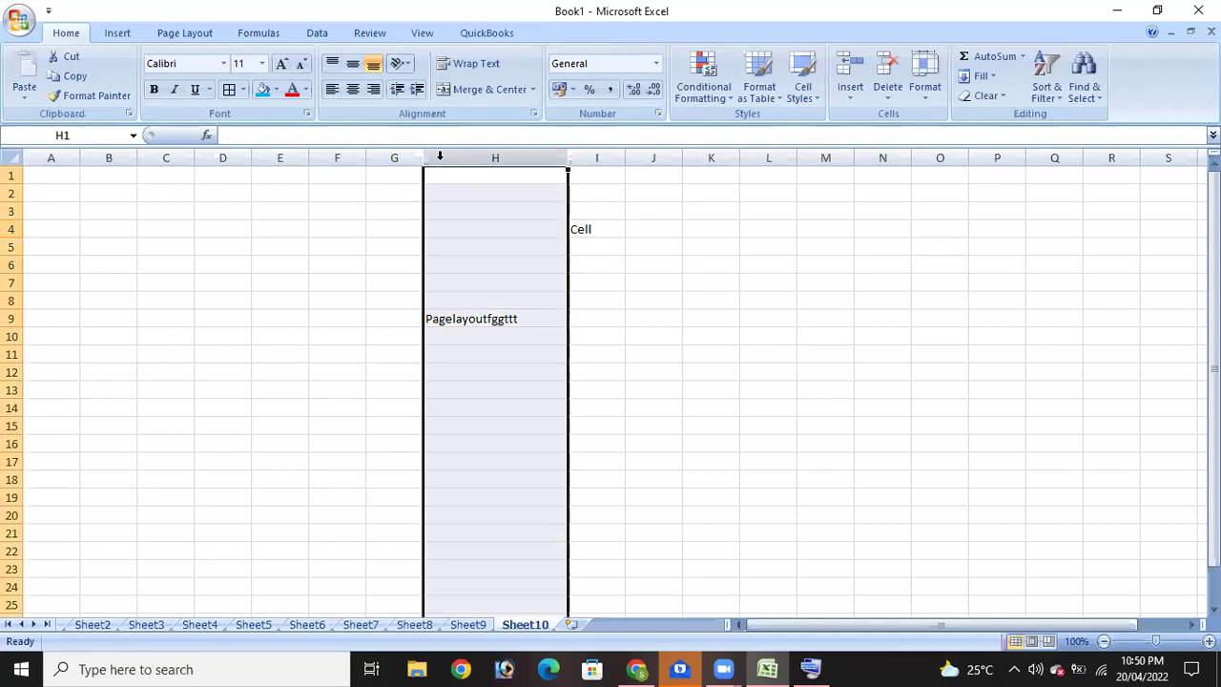
left_click(263, 89)
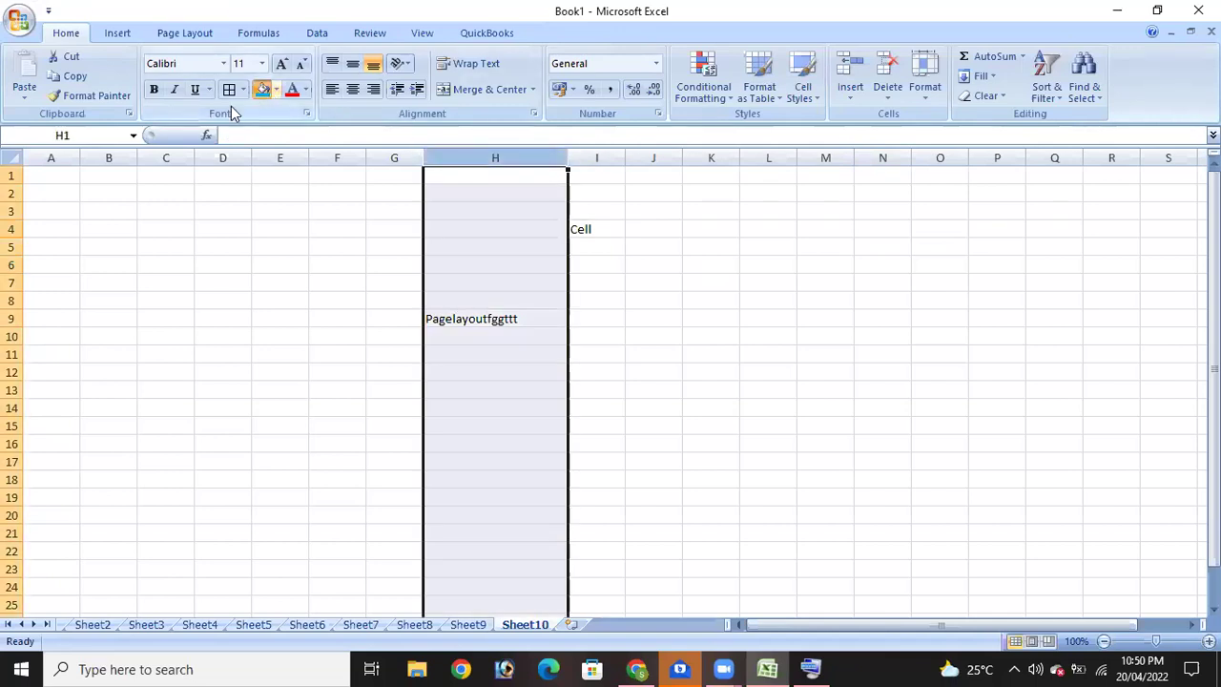
left_click(10, 233)
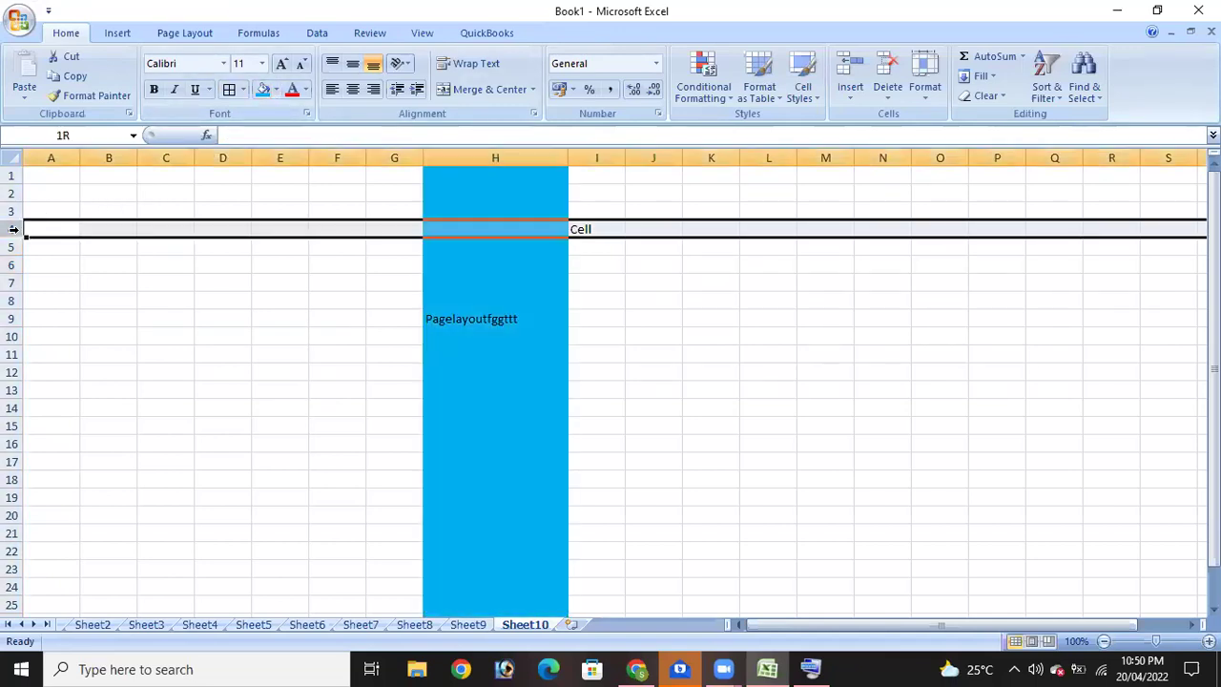
left_click(276, 89)
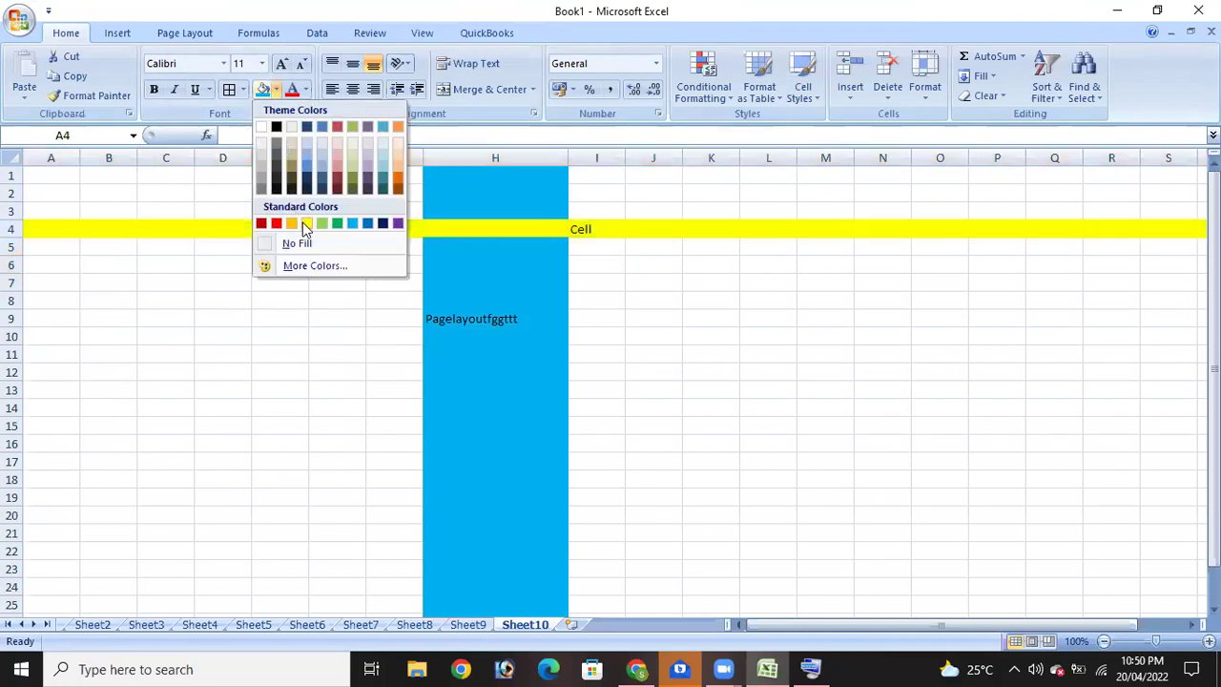
left_click(307, 227)
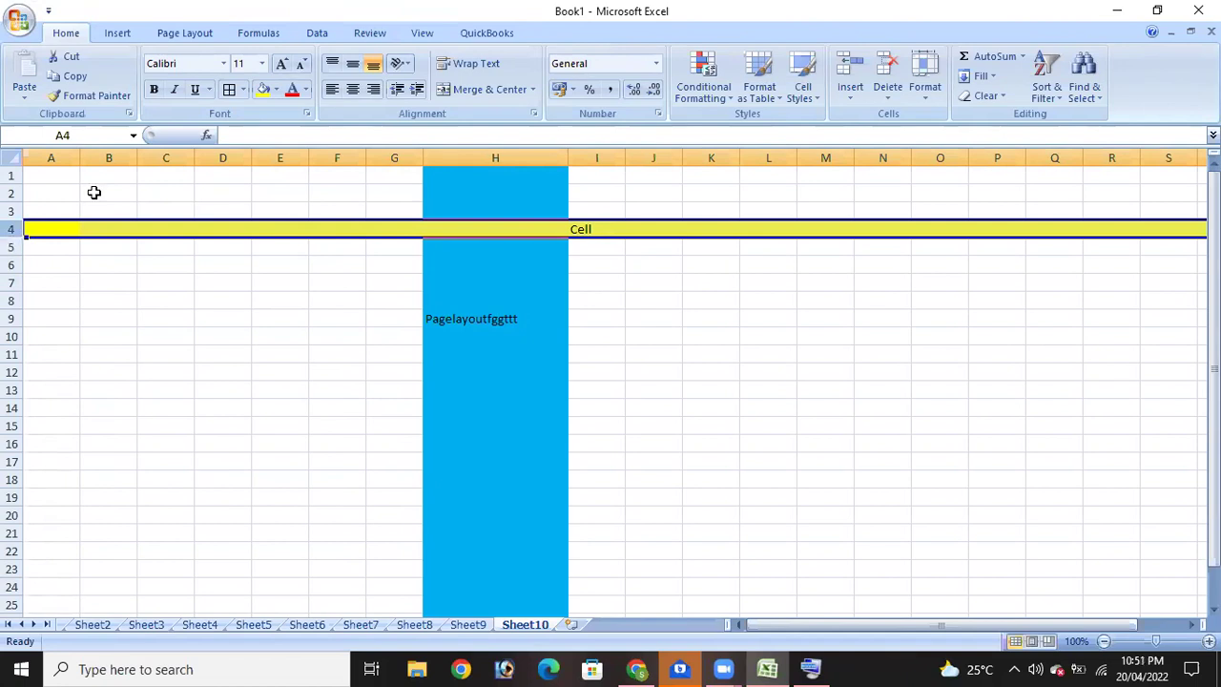
left_click(408, 296)
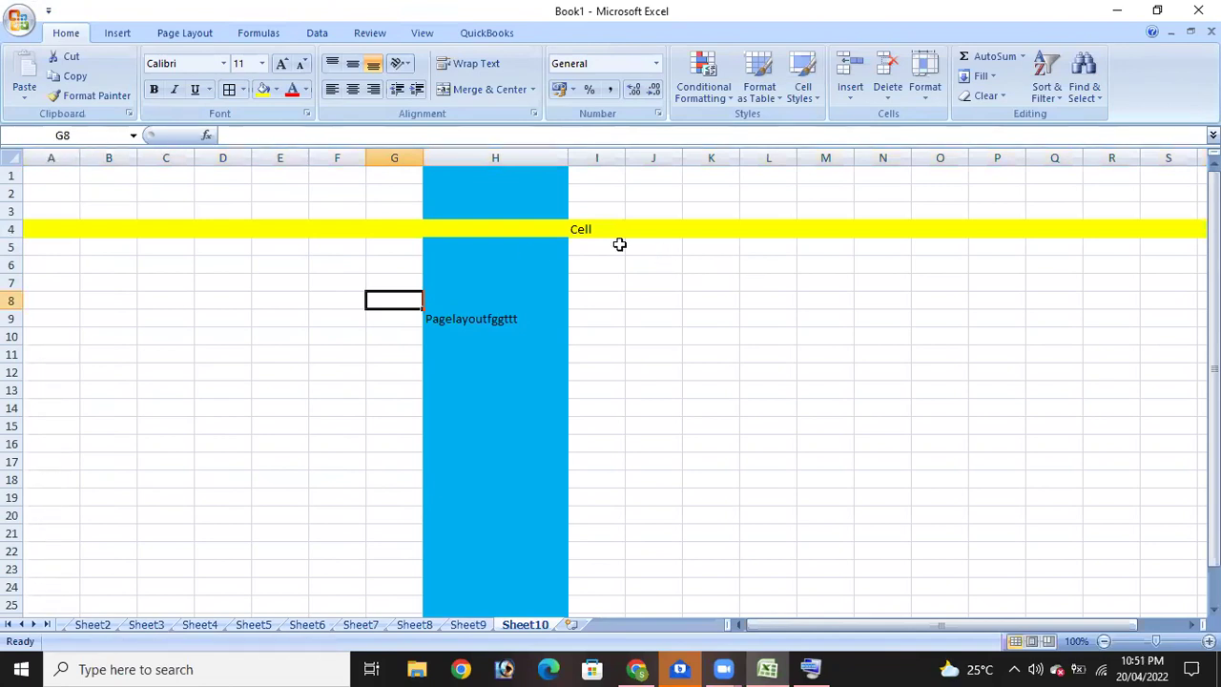
left_click(668, 271)
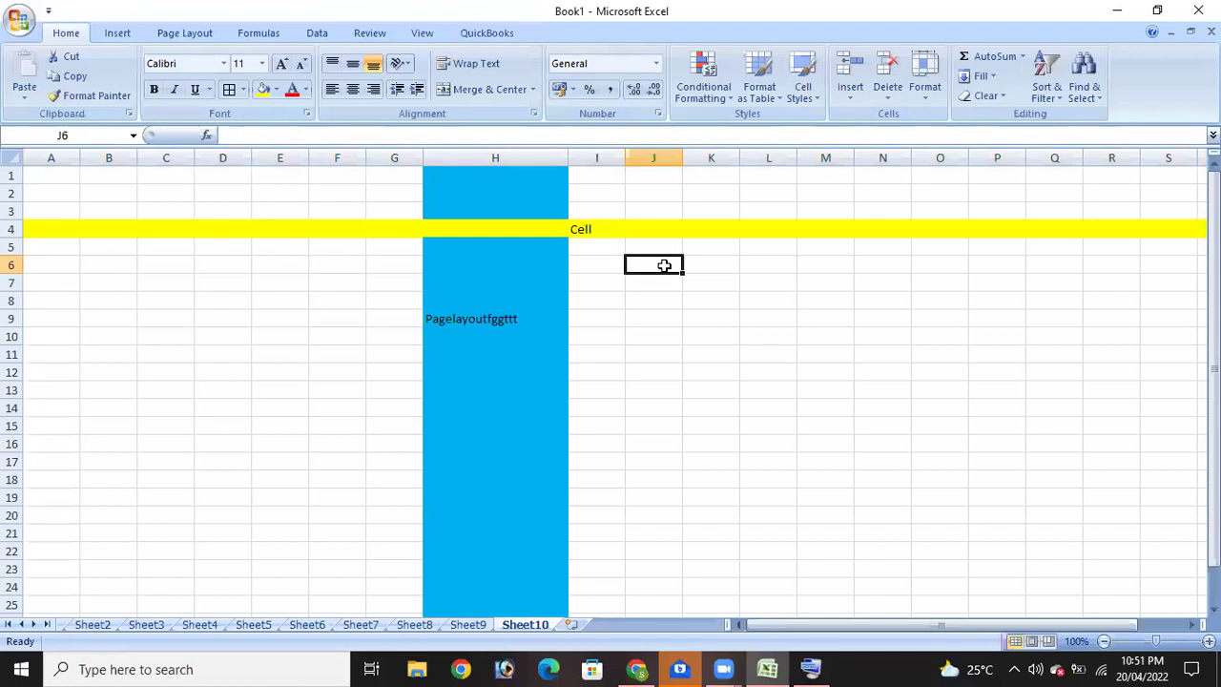
Examine how the formula bar relates to the selected cell, using H9 and the empty cells N12, F3 and I12.
left_click(873, 374)
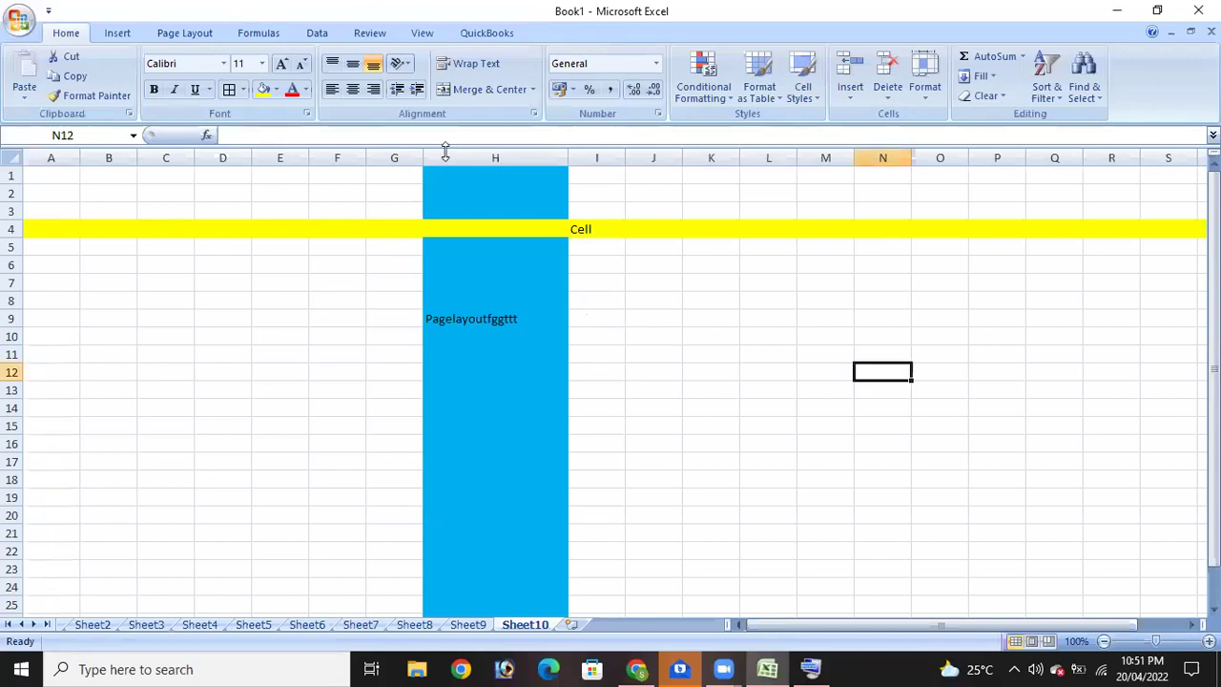
left_click(358, 135)
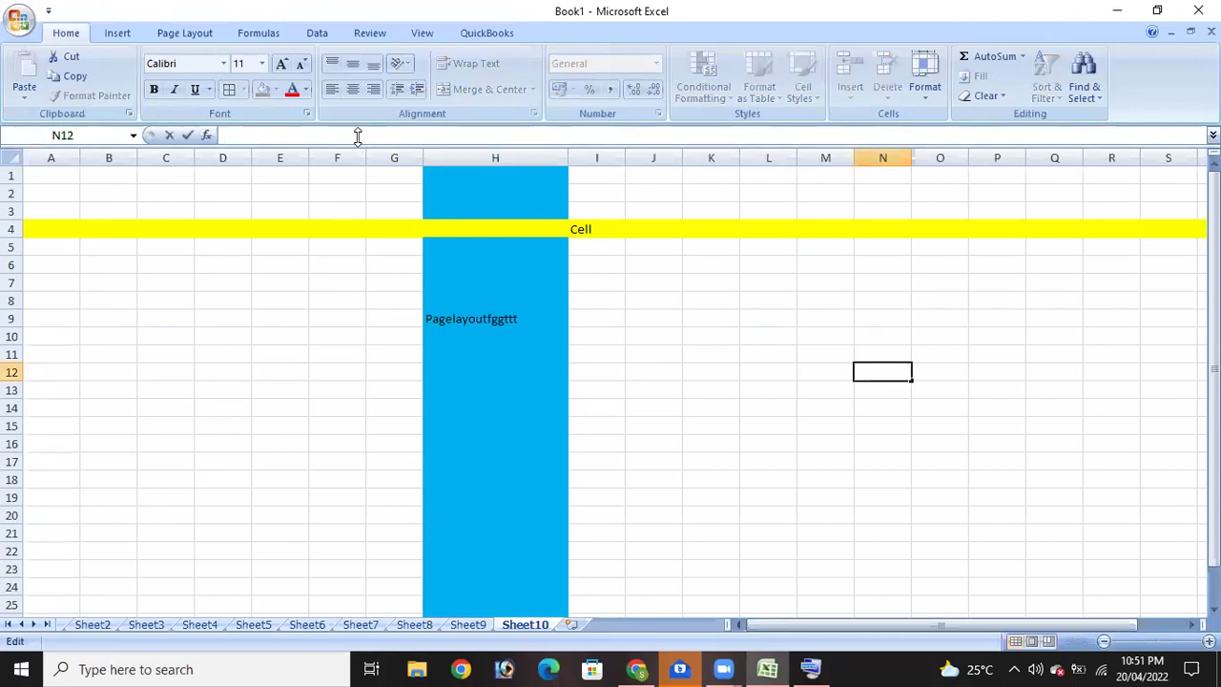
left_click(353, 217)
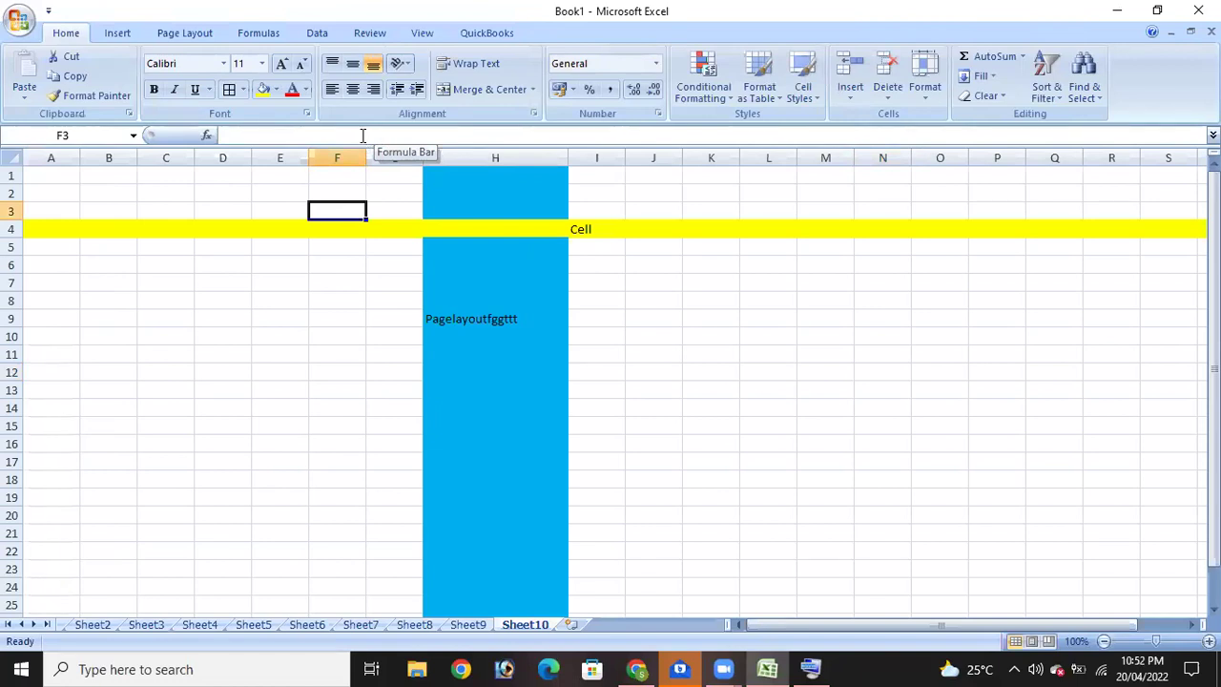
left_click(462, 318)
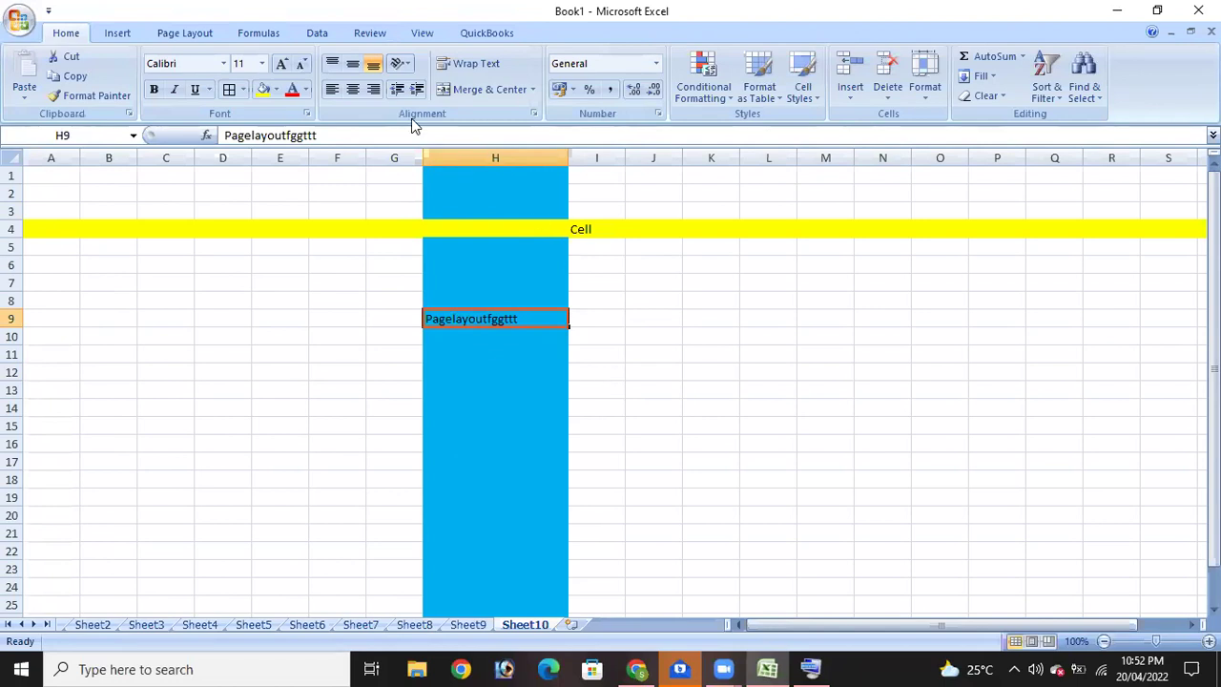
left_click(597, 372)
left_click(405, 136)
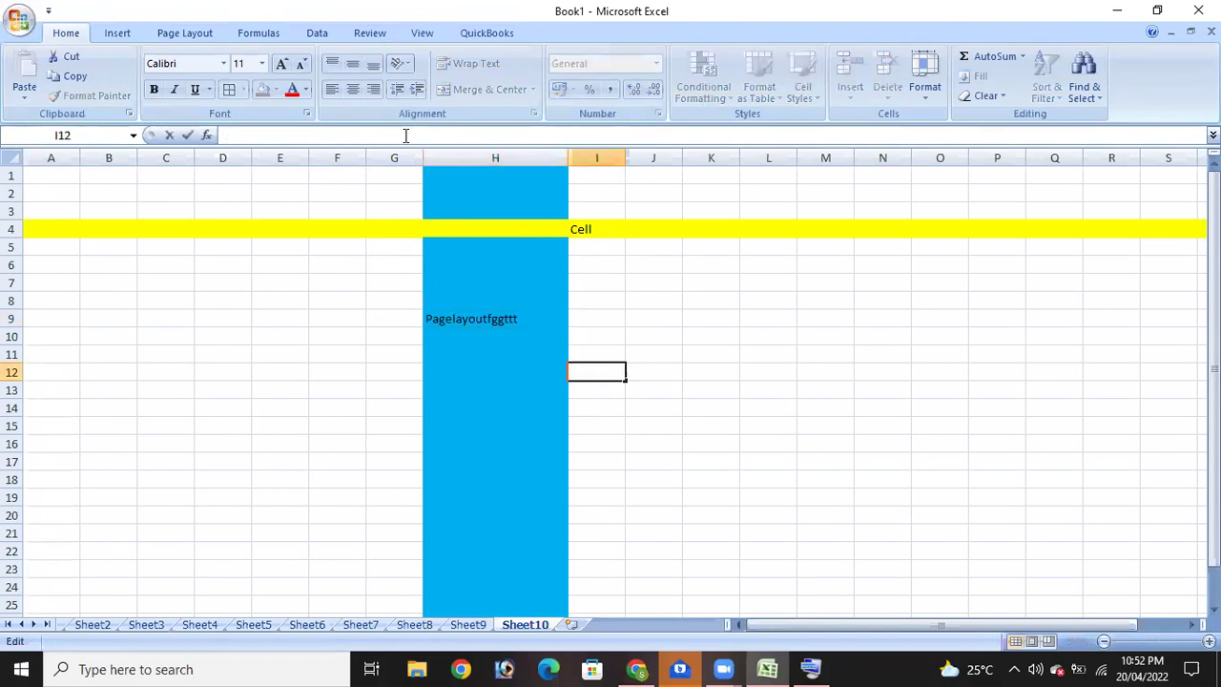
left_click(187, 136)
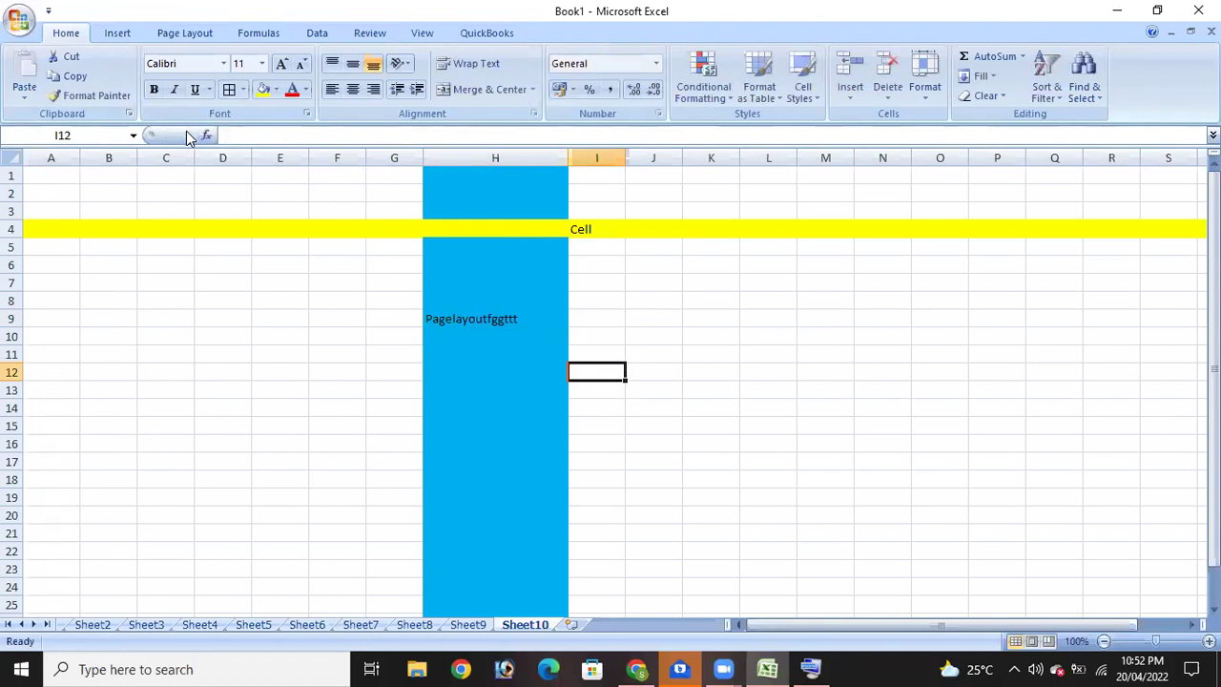
left_click(295, 143)
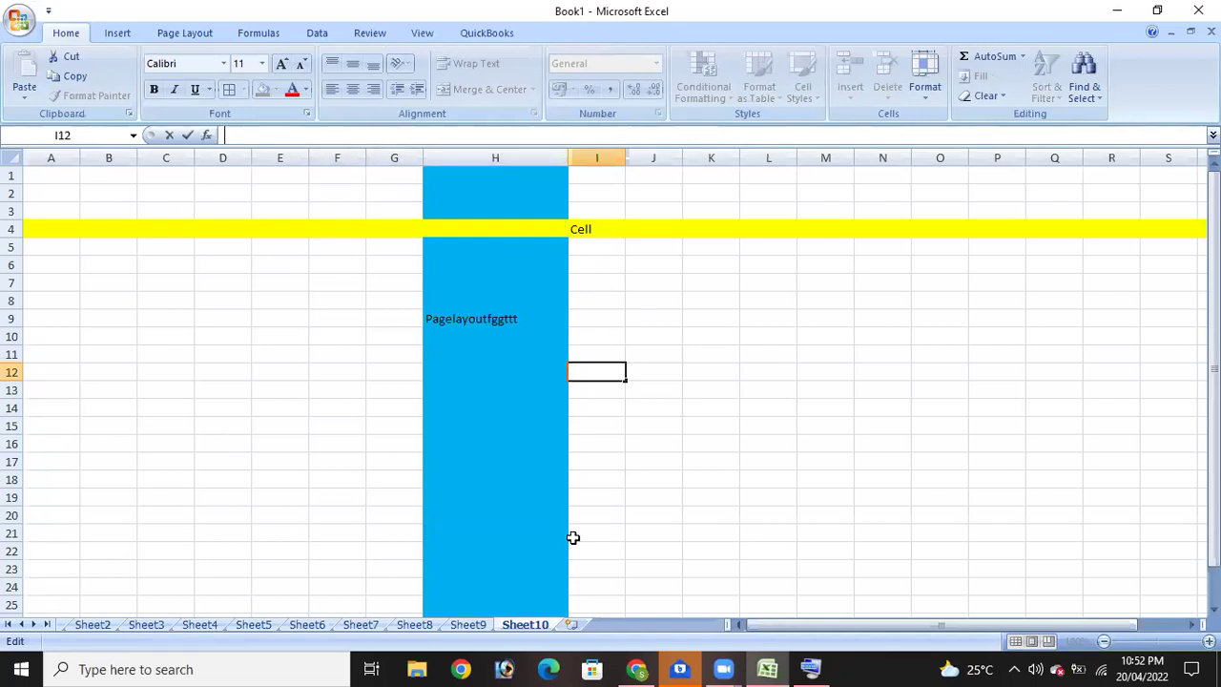
Browse the worksheets from Sheet2 to Sheet5, return to Sheet4, and close the On-Screen Keyboard.
left_click(105, 625)
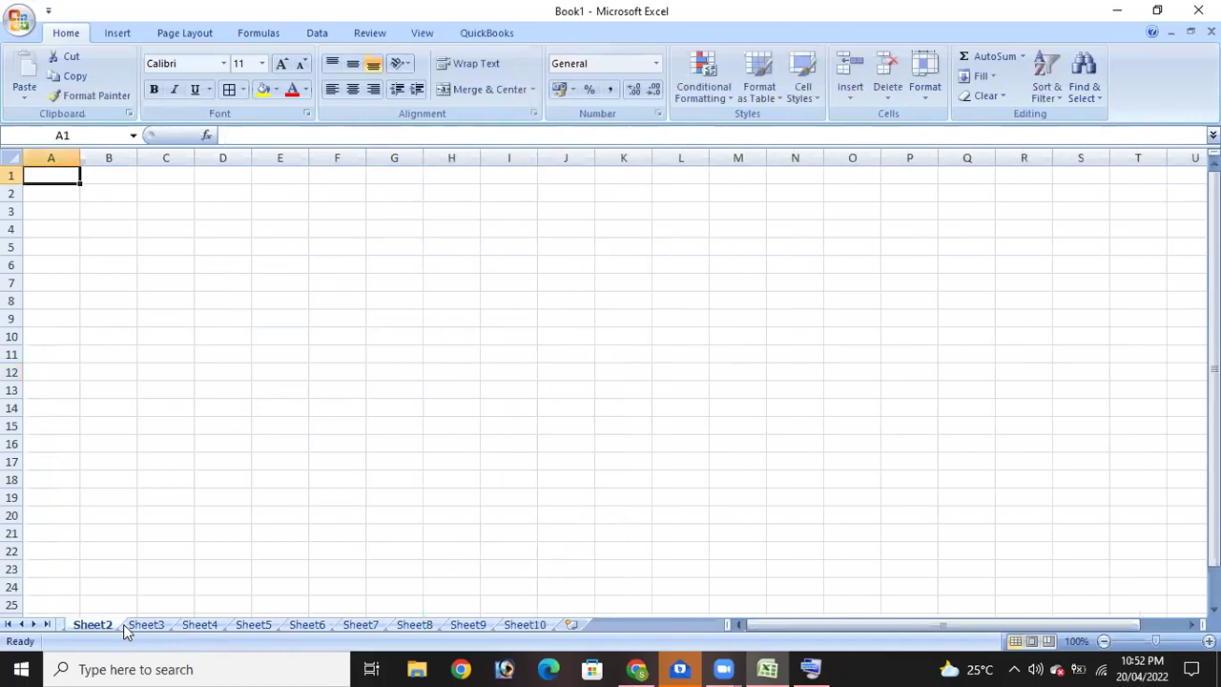
left_click(158, 626)
left_click(187, 625)
left_click(253, 626)
left_click(204, 621)
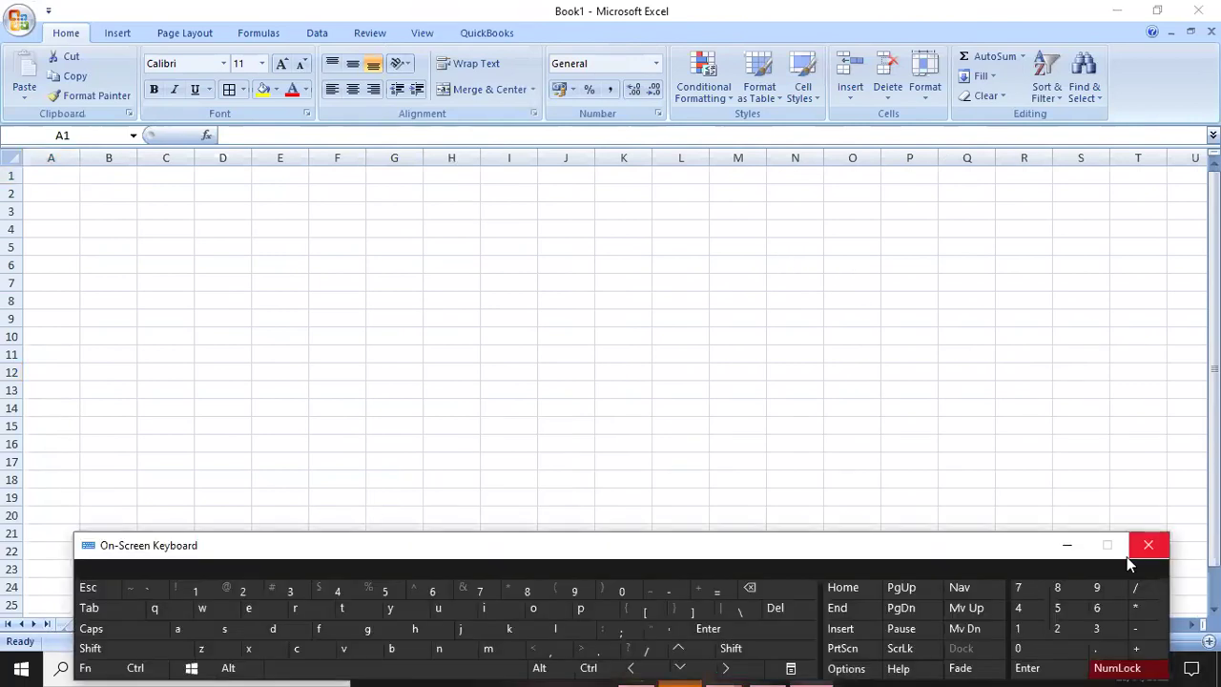
left_click(1147, 549)
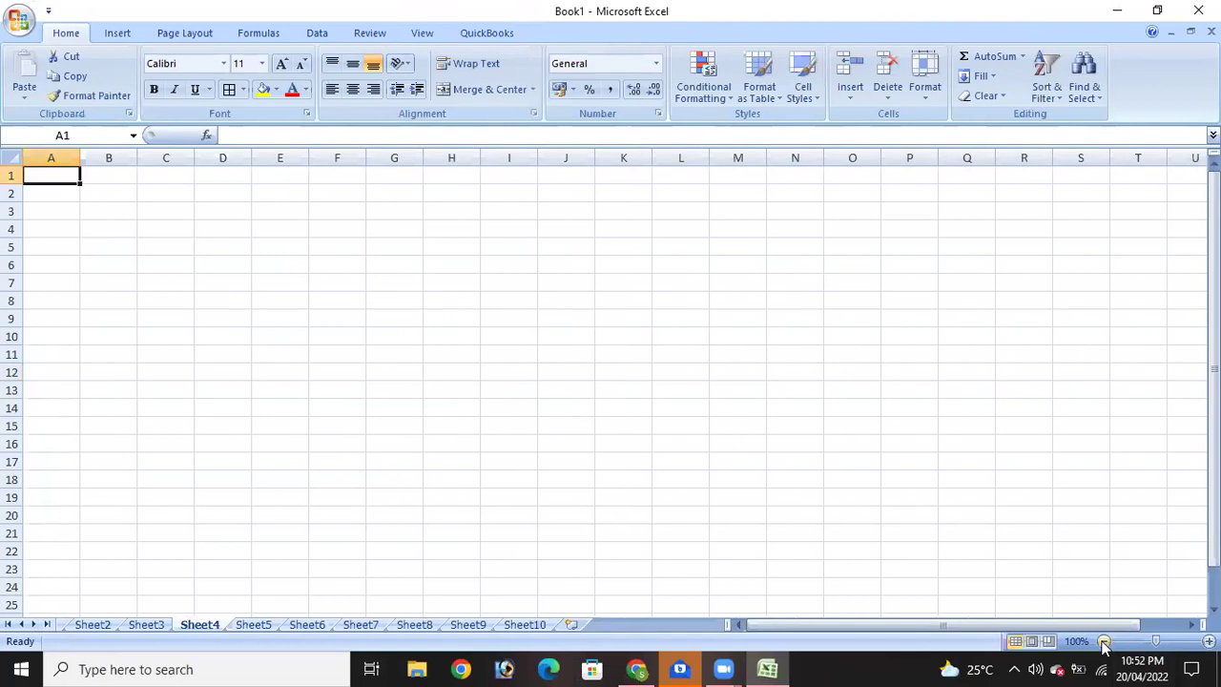
Zoom Sheet4 out to 80%, and zoom back in by four increments.
left_click(1103, 642)
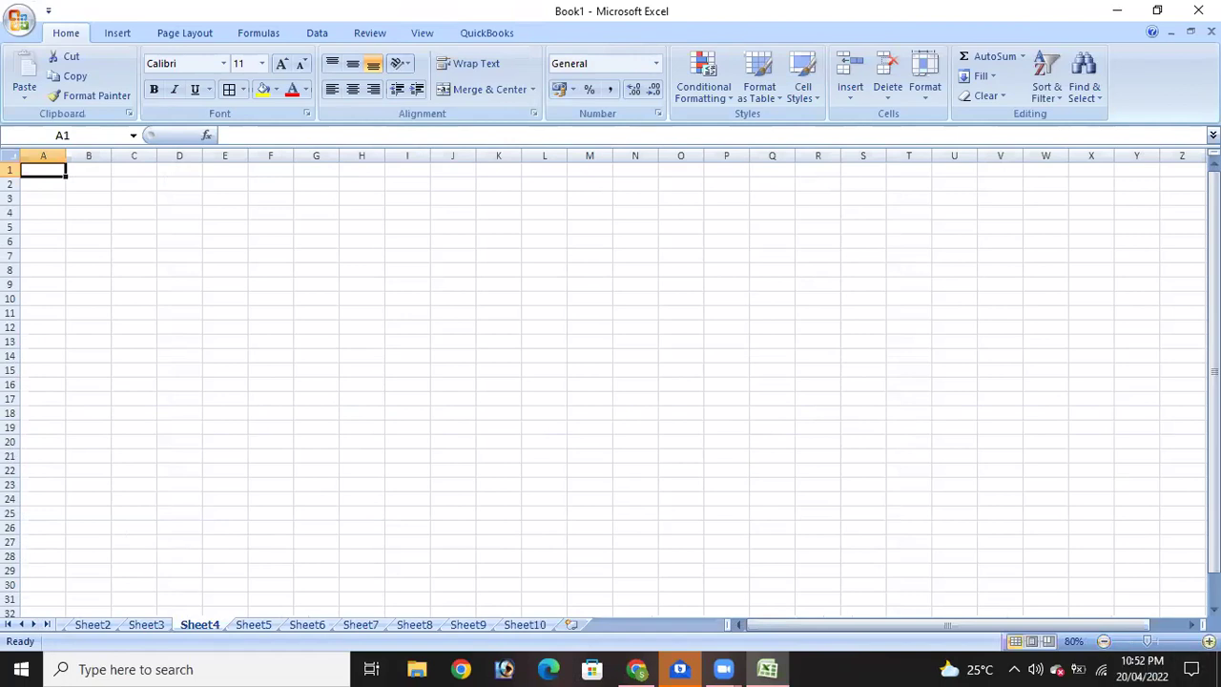
left_click(1209, 642)
left_click(1209, 642)
left_click(1209, 642)
left_click(1209, 642)
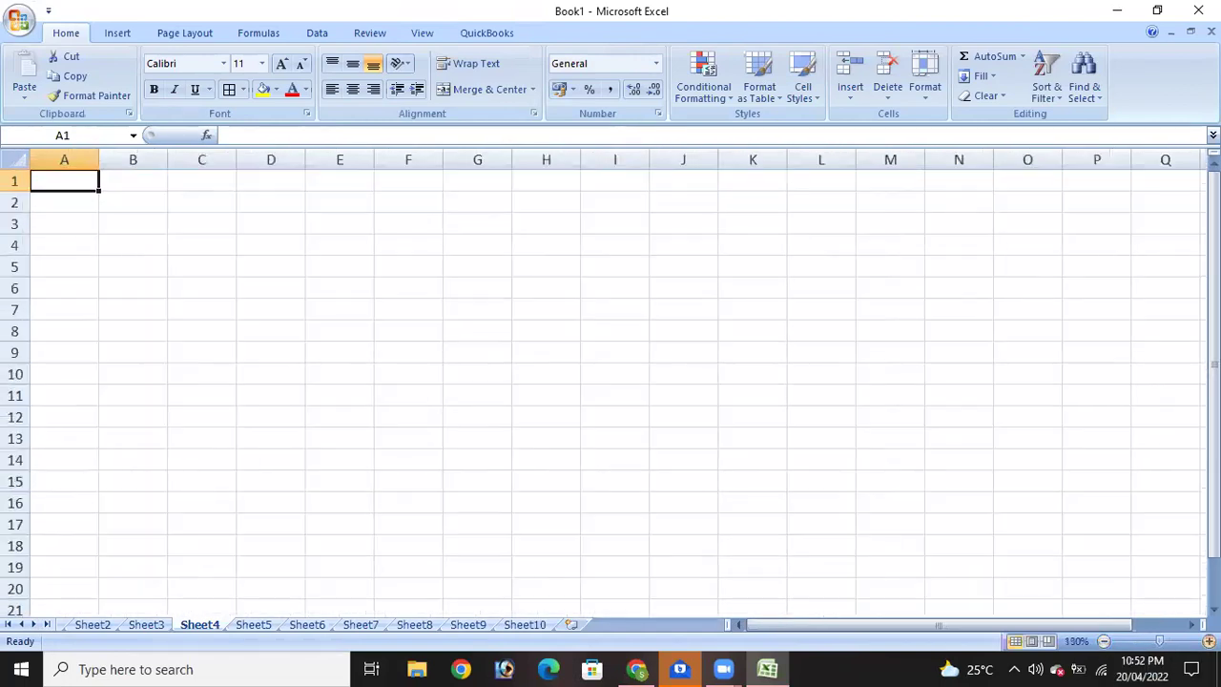
Magnify Sheet4 well beyond 190% in repeated zoom increments.
double_click(1209, 642)
double_click(1208, 642)
left_click(1208, 642)
left_click(1209, 642)
left_click(1209, 642)
double_click(1209, 642)
left_click(1209, 642)
double_click(1209, 642)
left_click(1209, 642)
left_click(1209, 642)
left_click(1208, 642)
left_click(1209, 642)
Zoom Sheet4 back out step by step to 110%.
left_click(1104, 642)
left_click(1104, 643)
left_click(1104, 642)
left_click(1104, 642)
double_click(1104, 642)
left_click(1104, 642)
double_click(1103, 642)
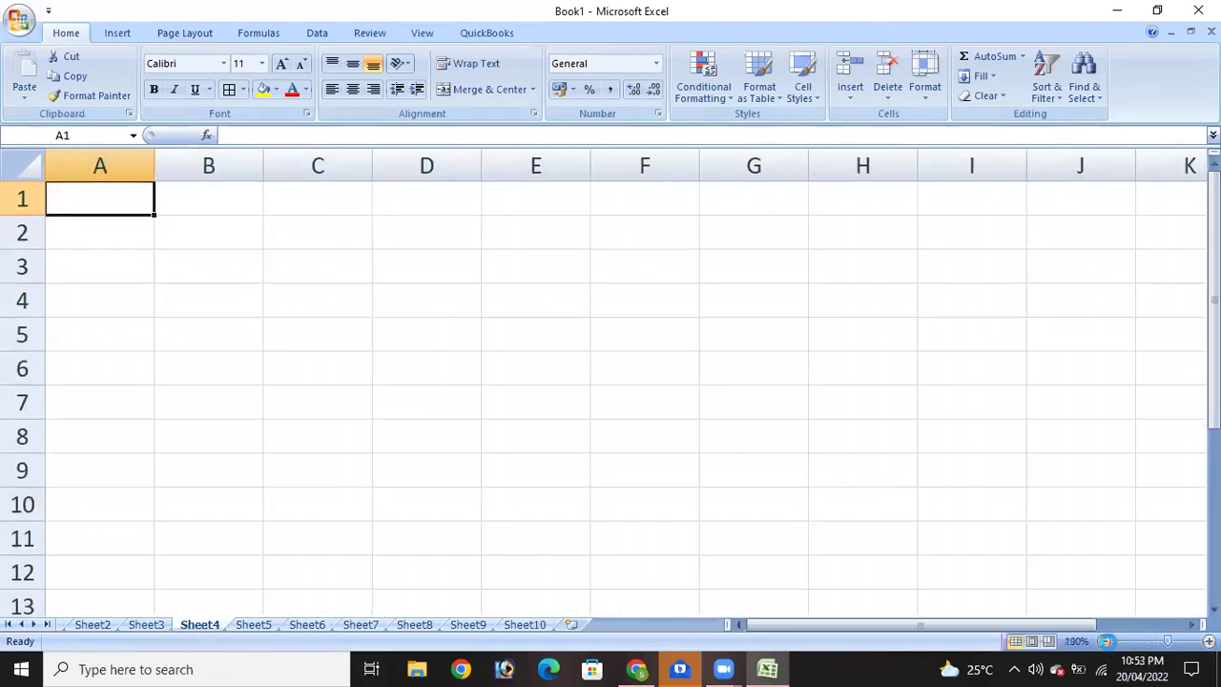
double_click(1104, 642)
double_click(1104, 643)
left_click(1104, 642)
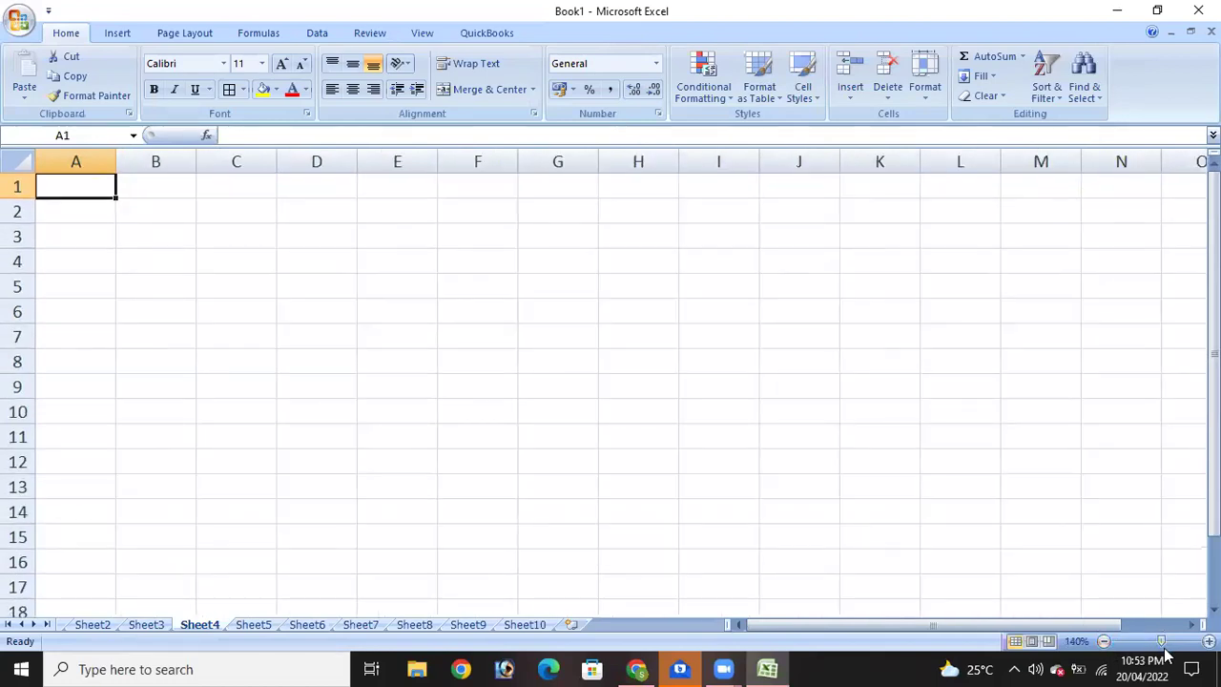
left_click(1105, 642)
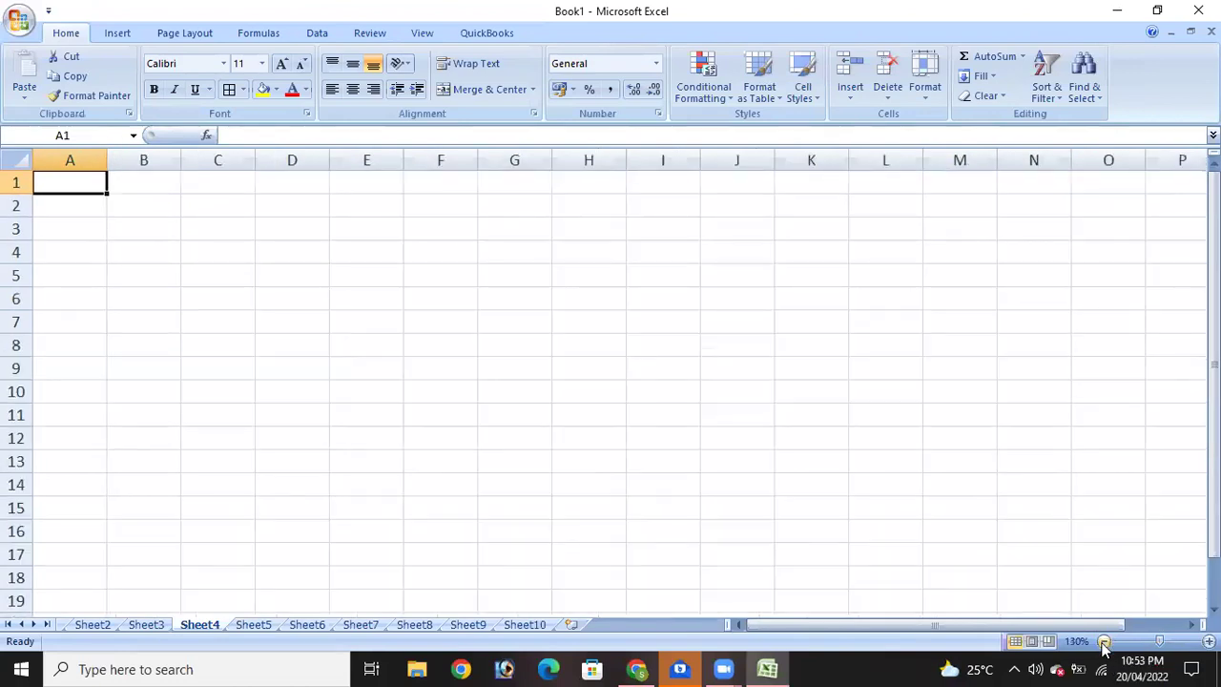
left_click(1104, 642)
left_click(1105, 643)
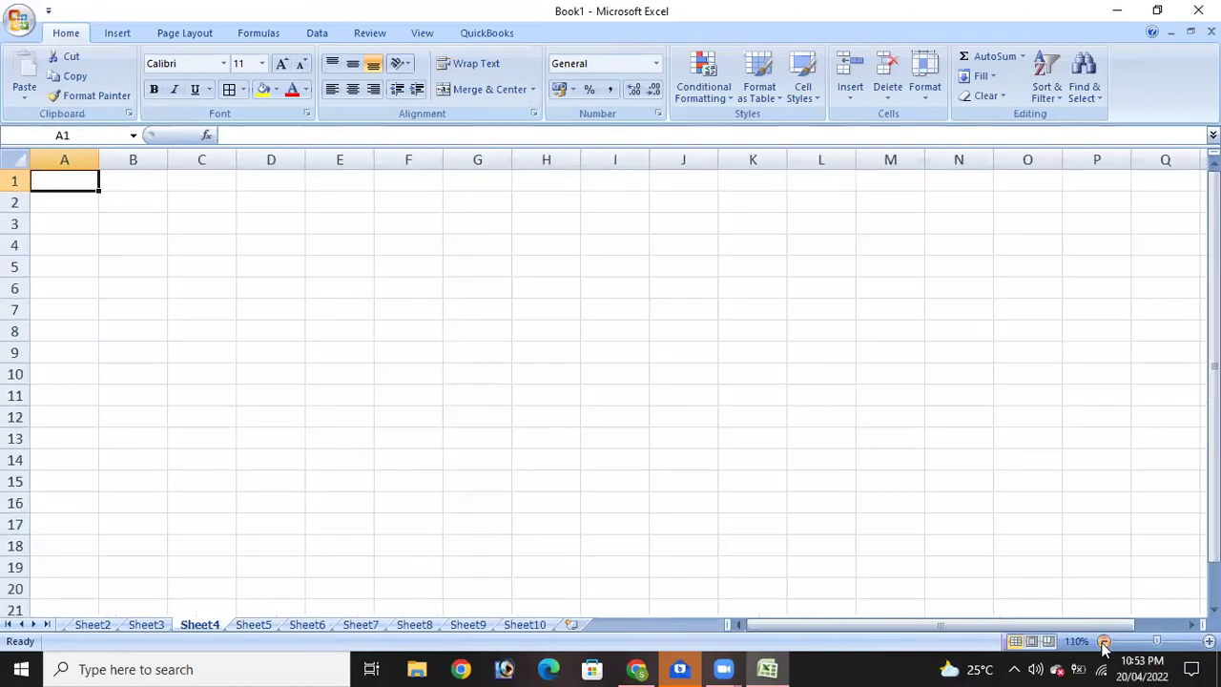
Select cell N14 and enlarge the sheet around it to 230%.
left_click(894, 431)
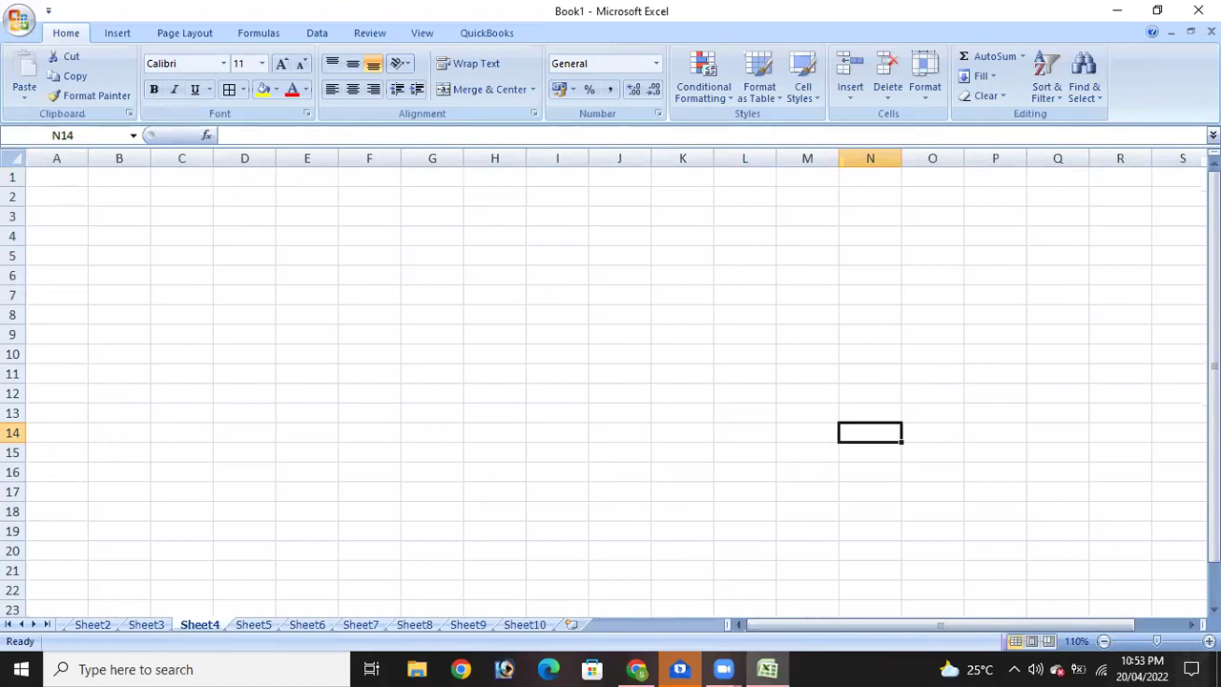
left_click(1208, 641)
left_click(1209, 641)
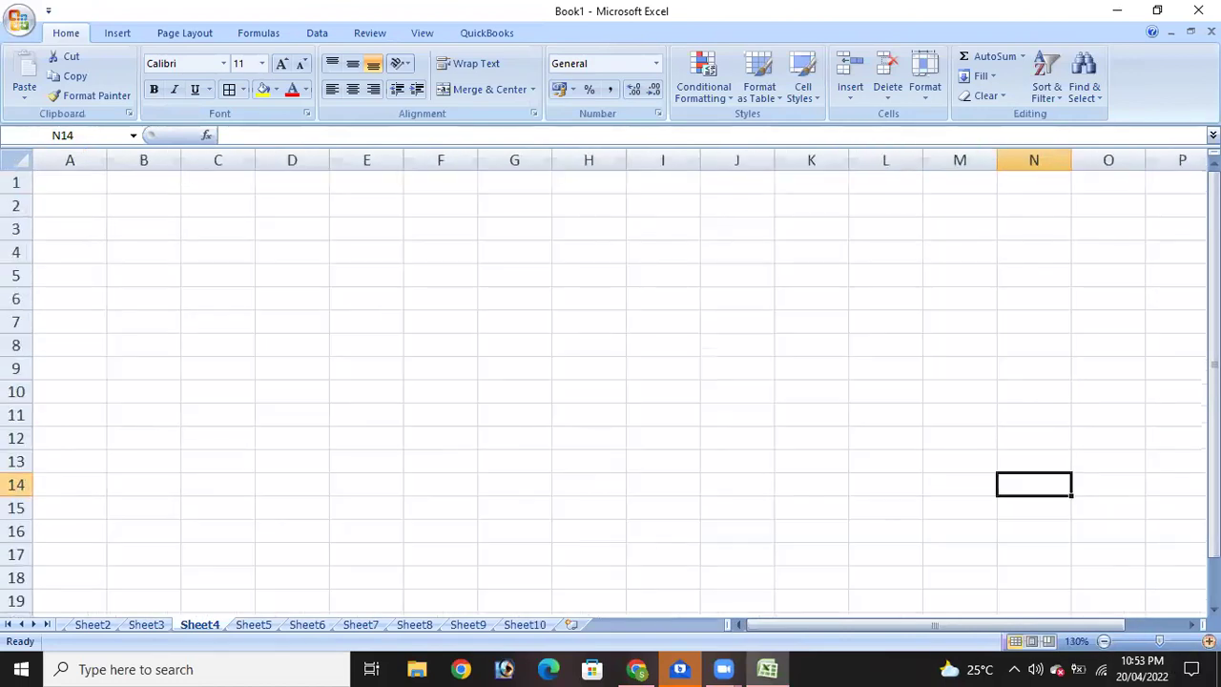
left_click_drag(1159, 641, 1173, 641)
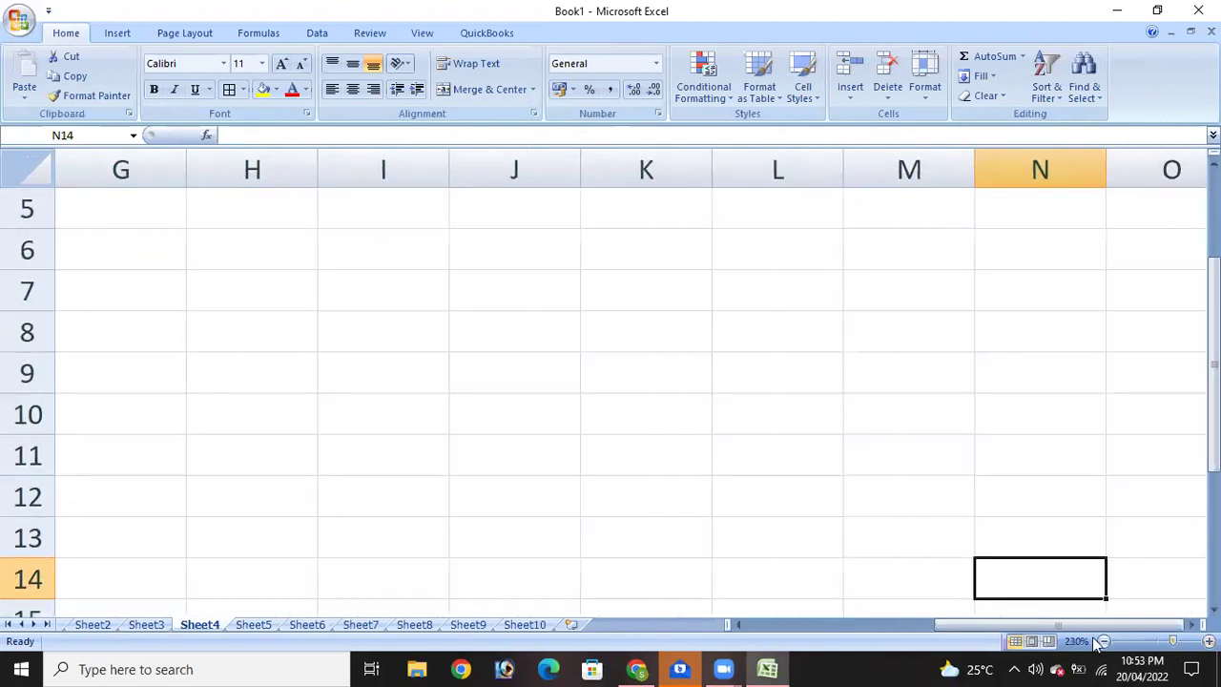
Reduce the sheet's zoom in 10% increments to 100%.
left_click(1104, 641)
left_click(1105, 641)
left_click(1104, 642)
left_click(1104, 641)
left_click(1105, 641)
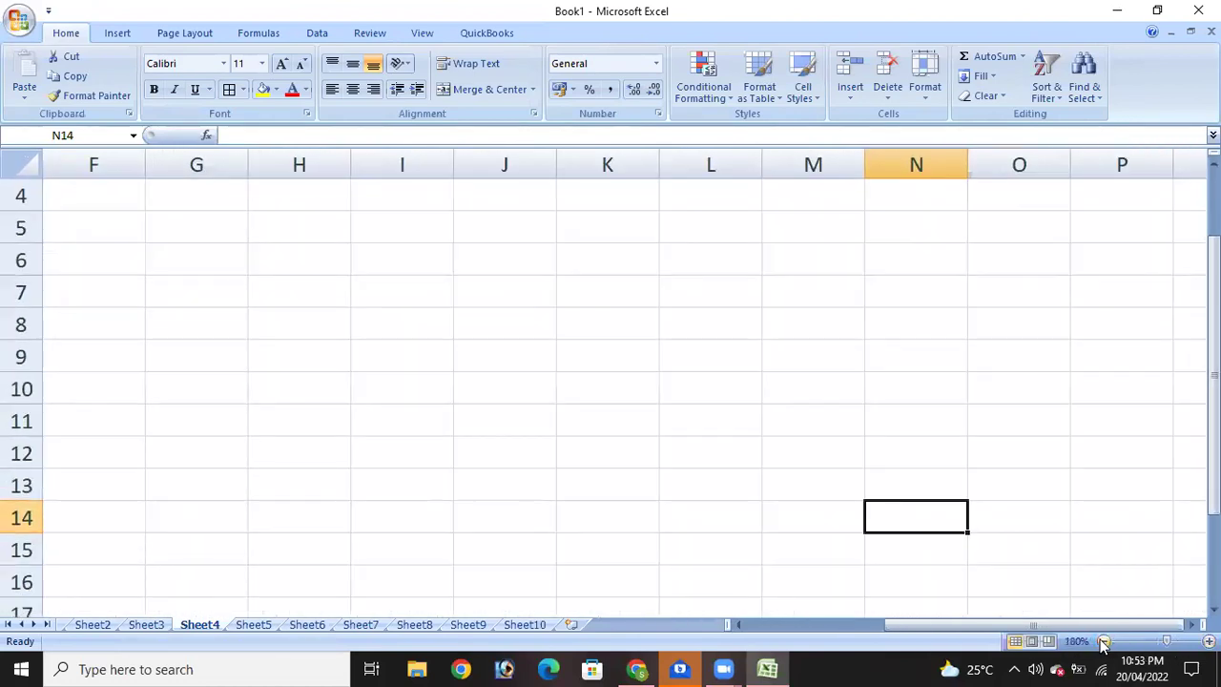
left_click(1104, 641)
left_click(1104, 641)
left_click(1104, 641)
left_click(1104, 641)
left_click(1105, 641)
left_click(1104, 641)
left_click(1105, 641)
left_click(1105, 641)
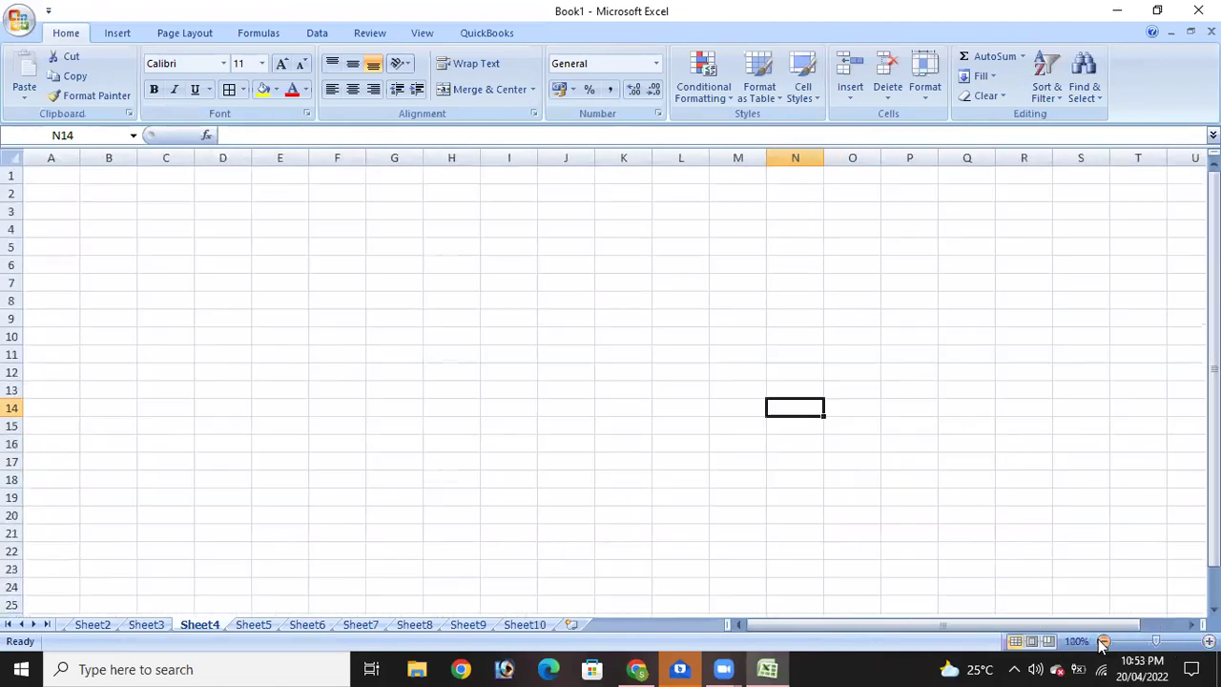
Shrink the sheet's zoom to 70%, and bring it back up to 106%.
left_click(1105, 641)
left_click_drag(1152, 641, 1143, 641)
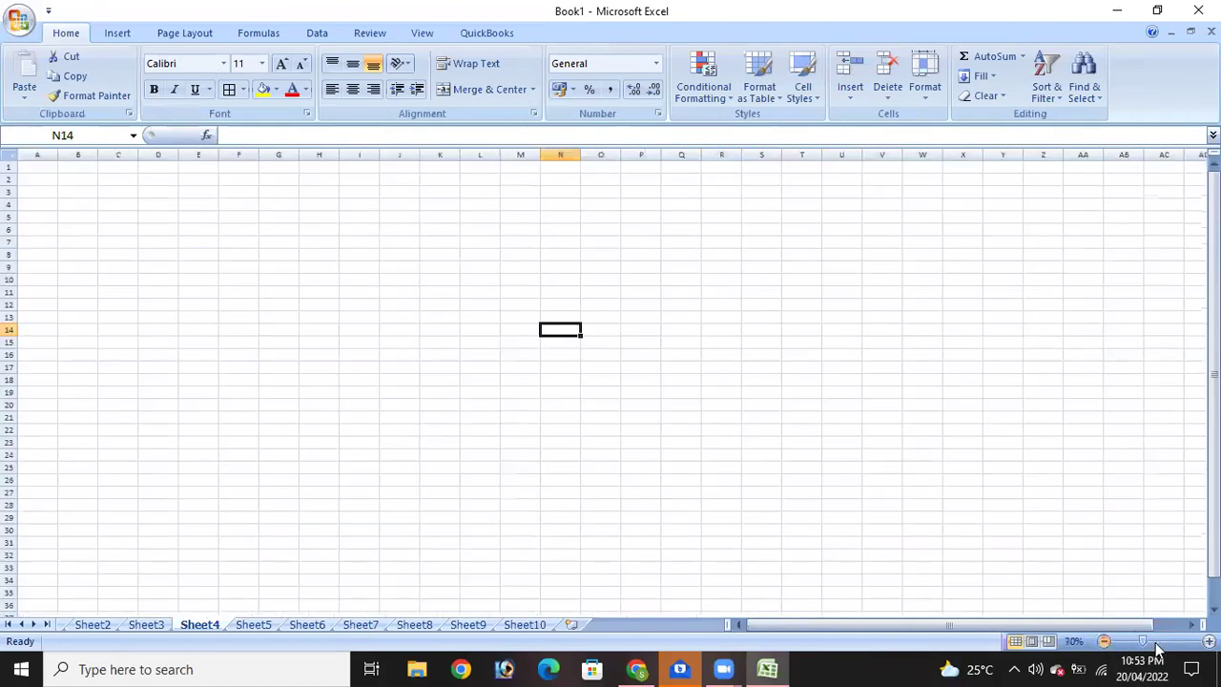
left_click(1158, 643)
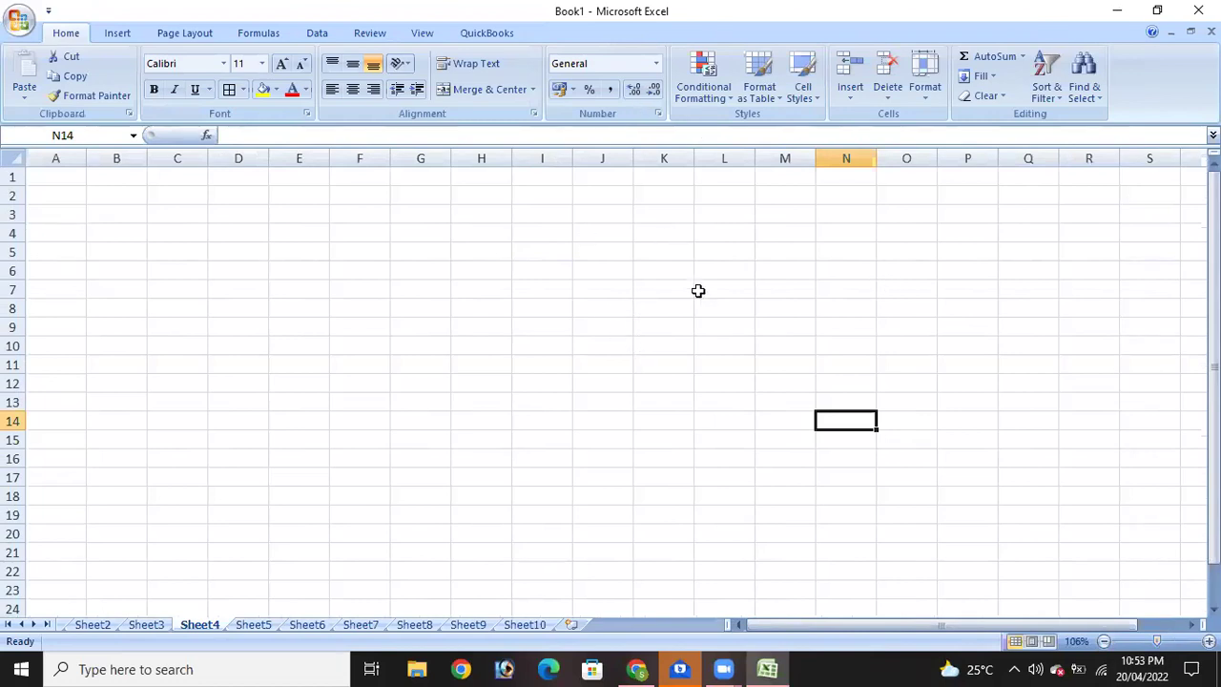
Preview Sheet4 in Page Layout and Page Break Preview, dismiss the welcome message, and return to Normal view.
left_click(1045, 642)
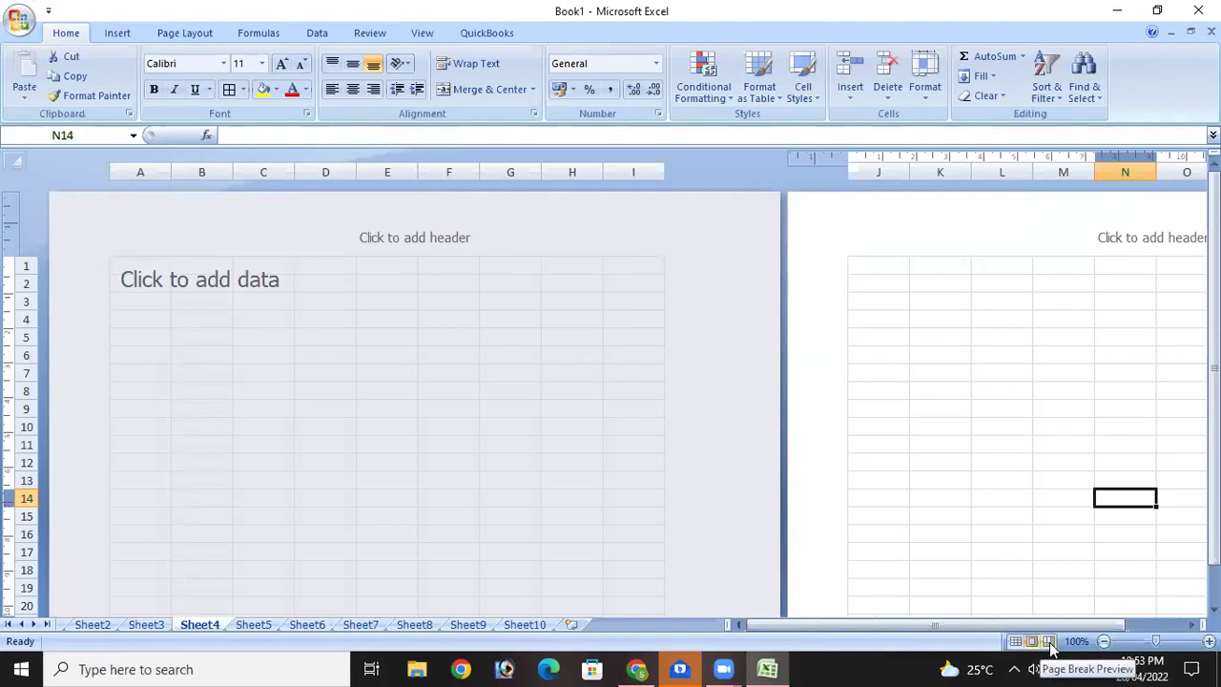
left_click(1049, 643)
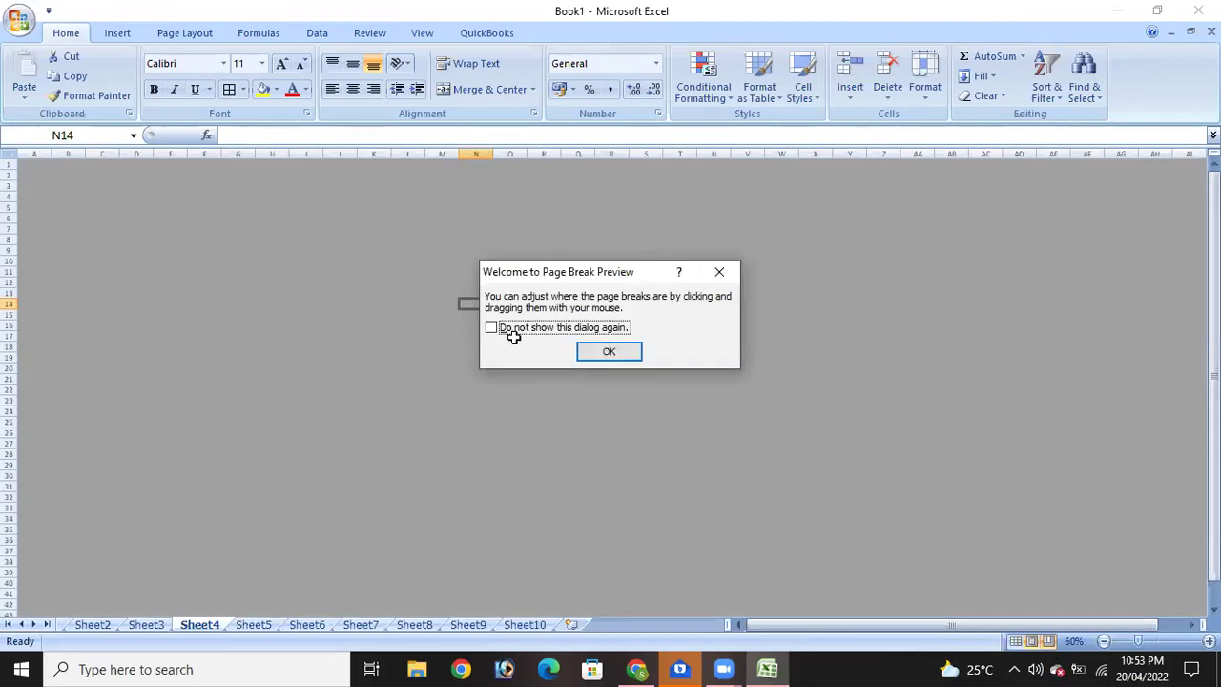
left_click(609, 352)
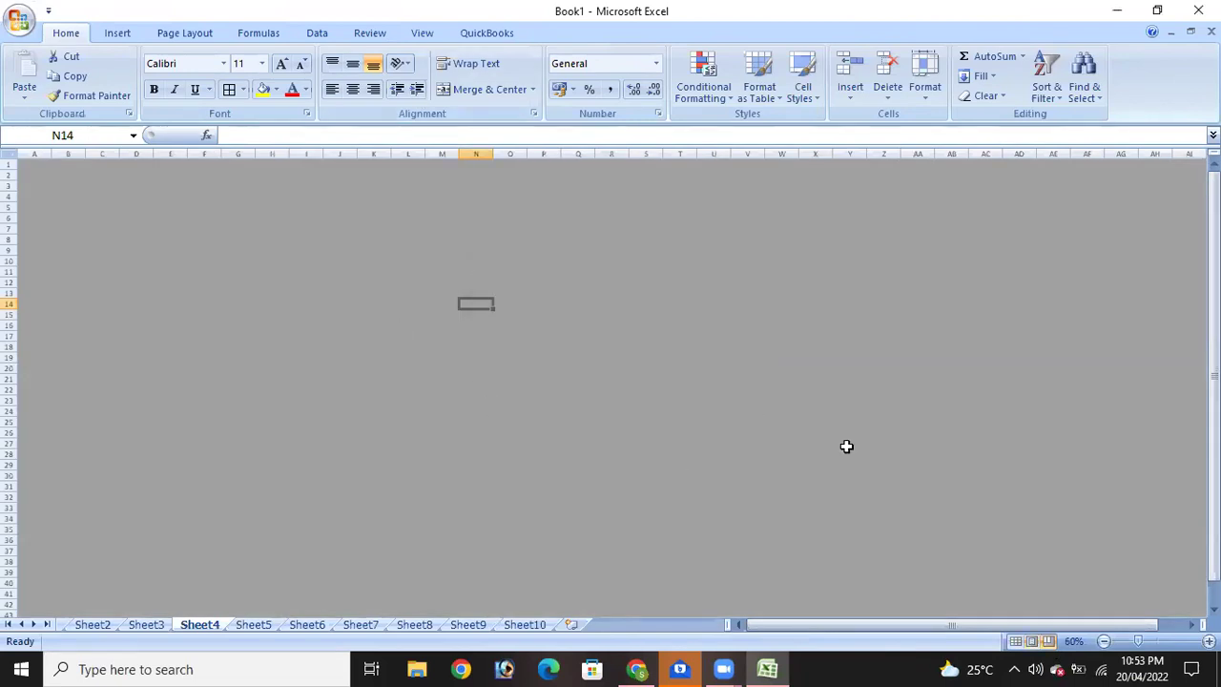
left_click(1017, 642)
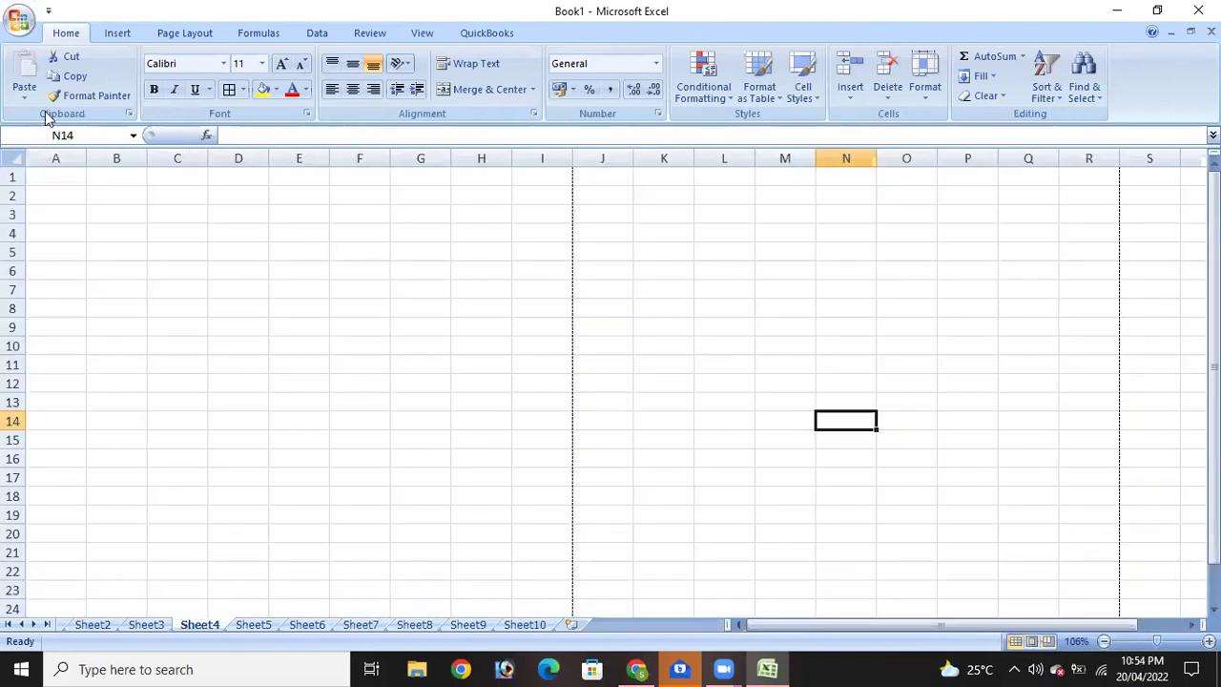
Examine the commands available for customizing the Quick Access Toolbar, including the full list in Excel Options, without changing anything.
left_click(48, 10)
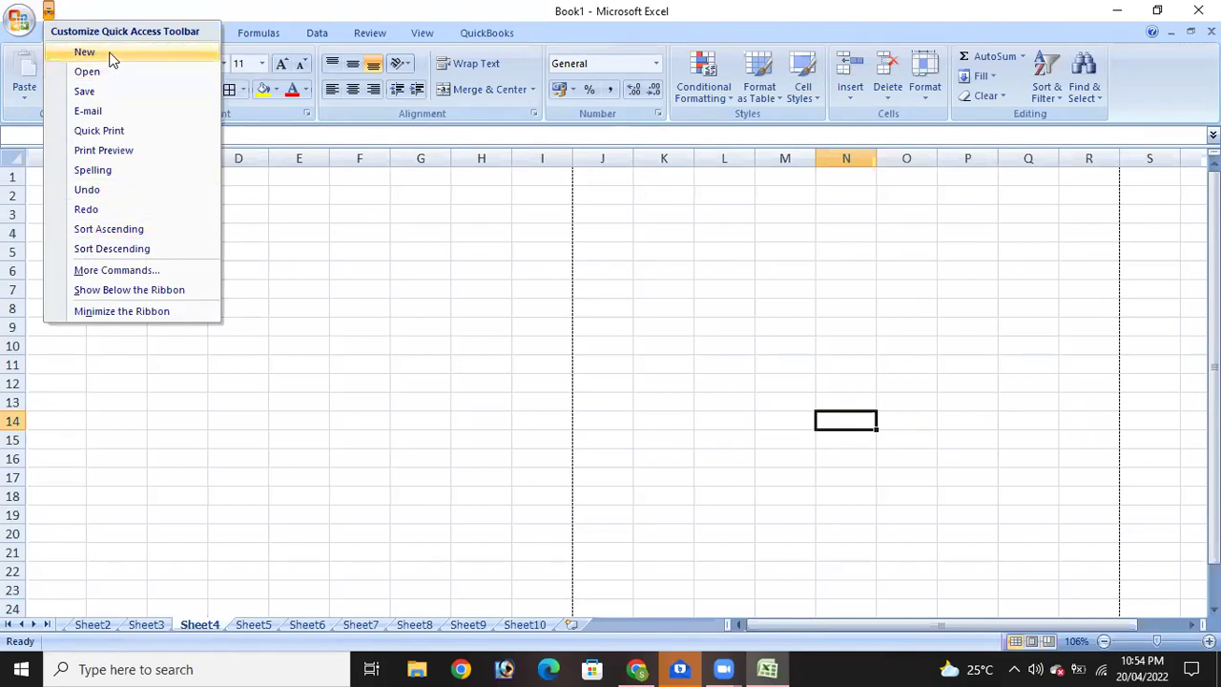
left_click(318, 300)
left_click(324, 274)
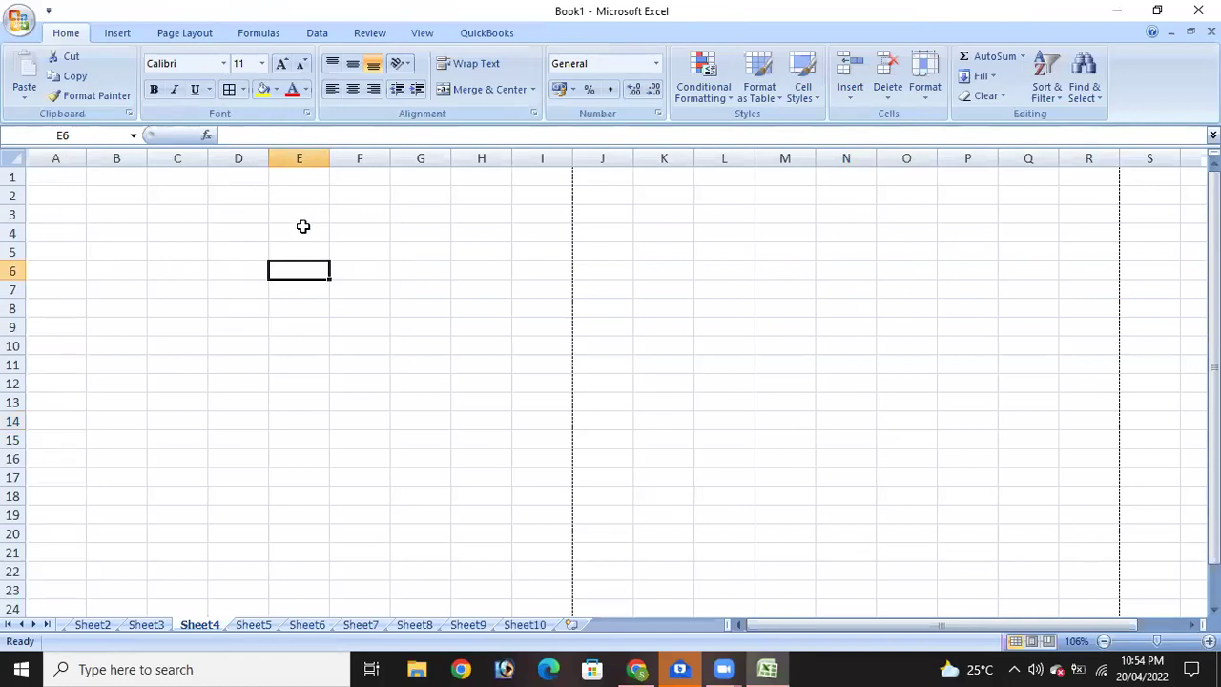
left_click(48, 9)
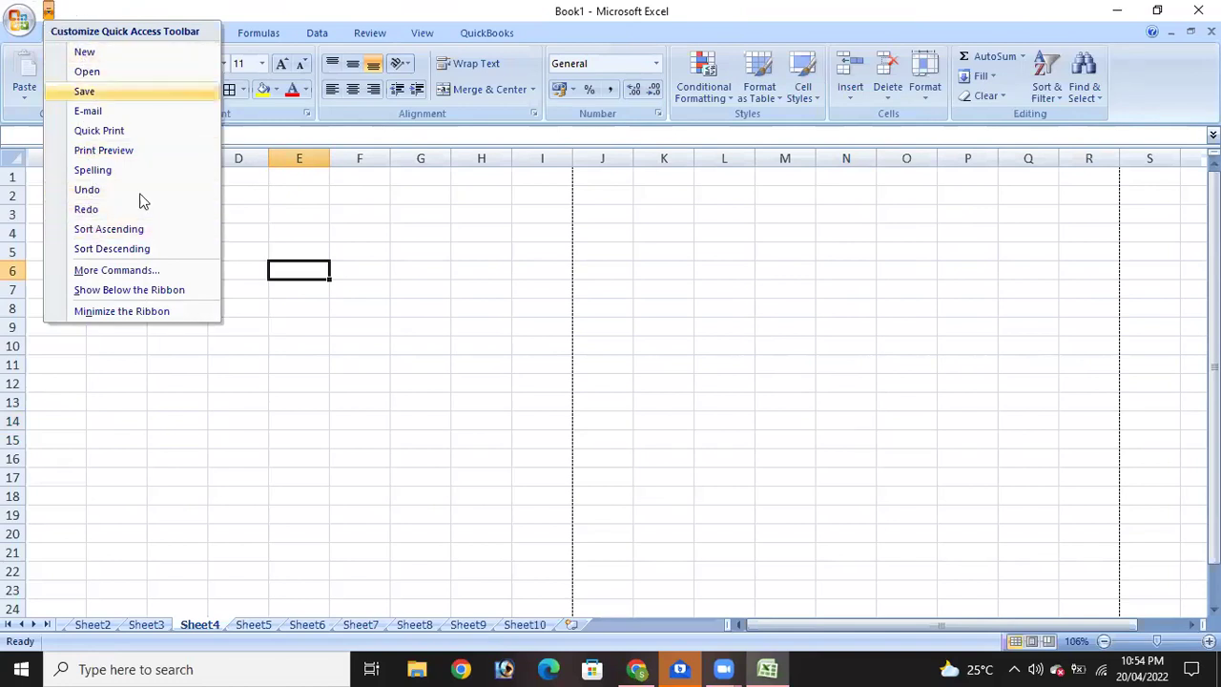
left_click(128, 271)
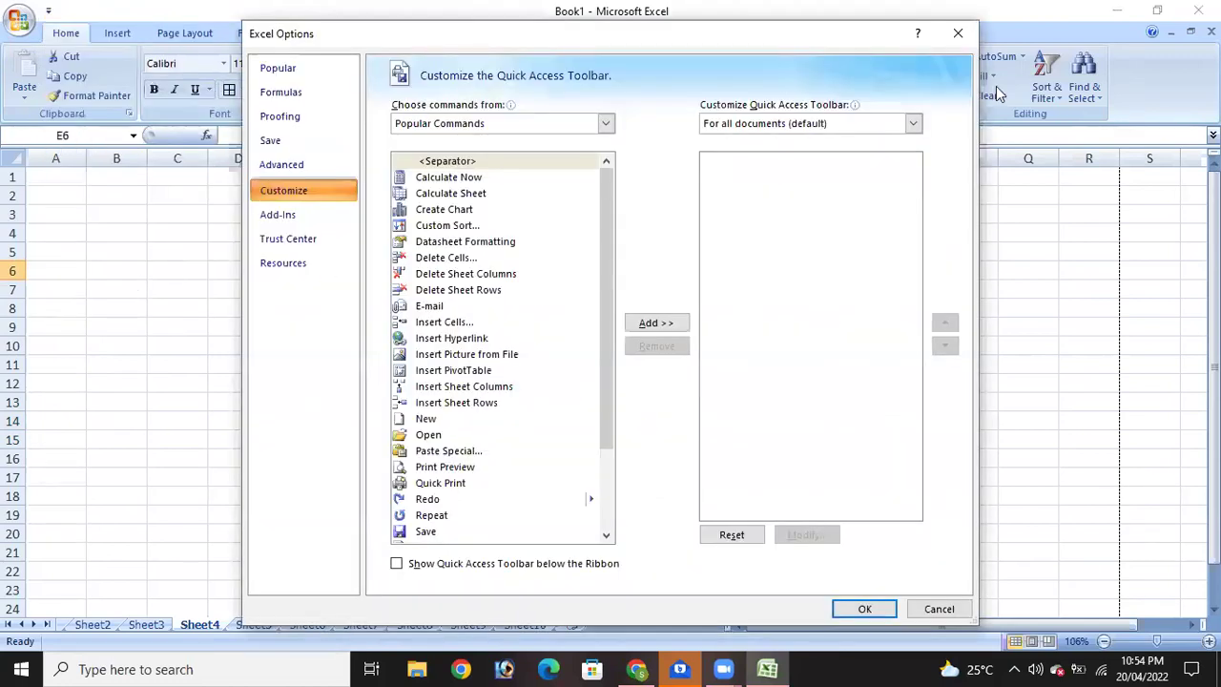
left_click(958, 33)
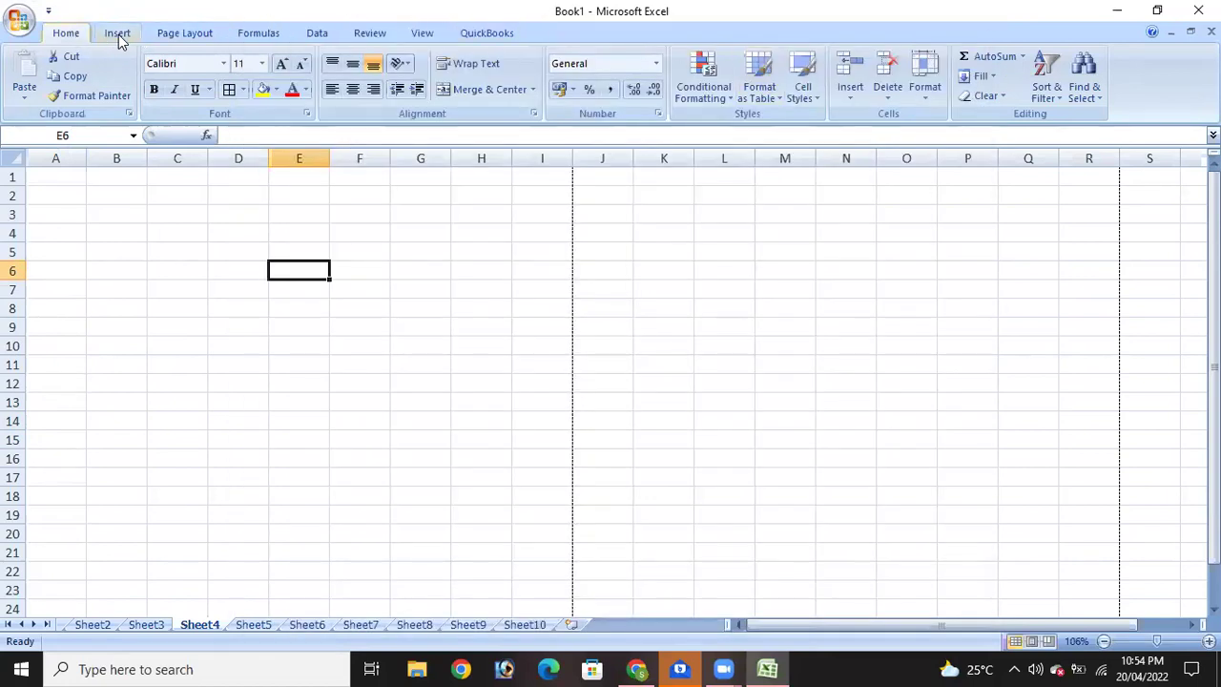
Look over the page layout commands and browse the list of available fonts without changing the font.
scroll(176, 38, "down", 2)
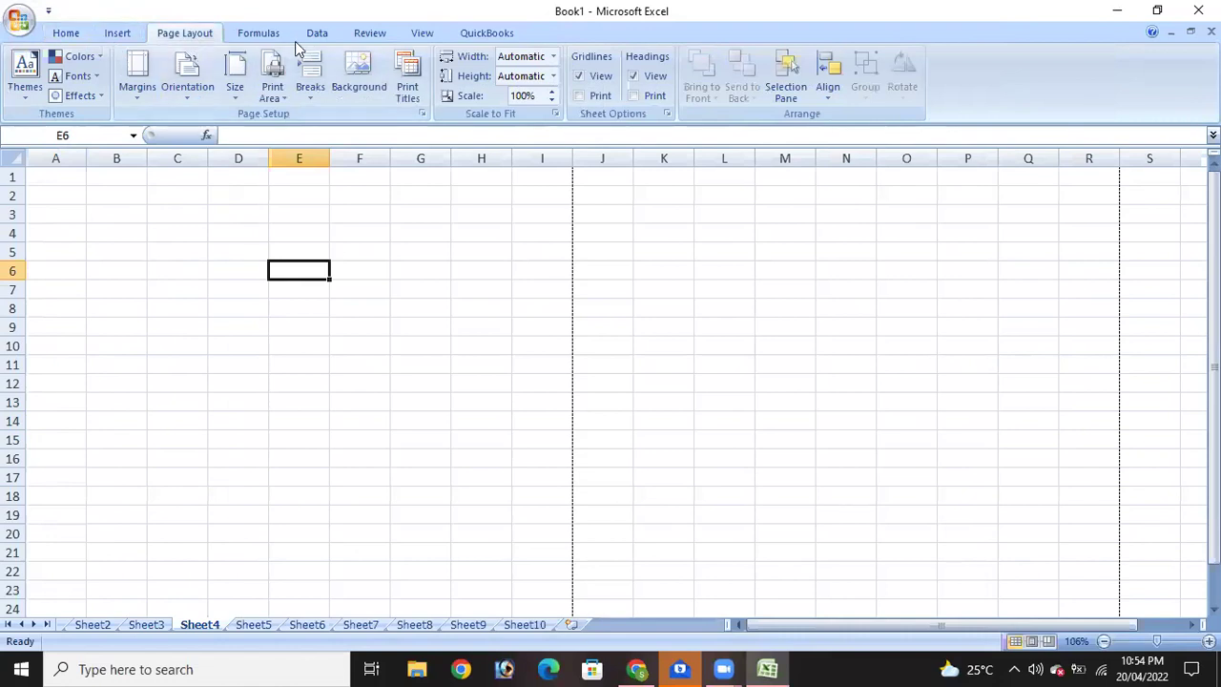
left_click(67, 34)
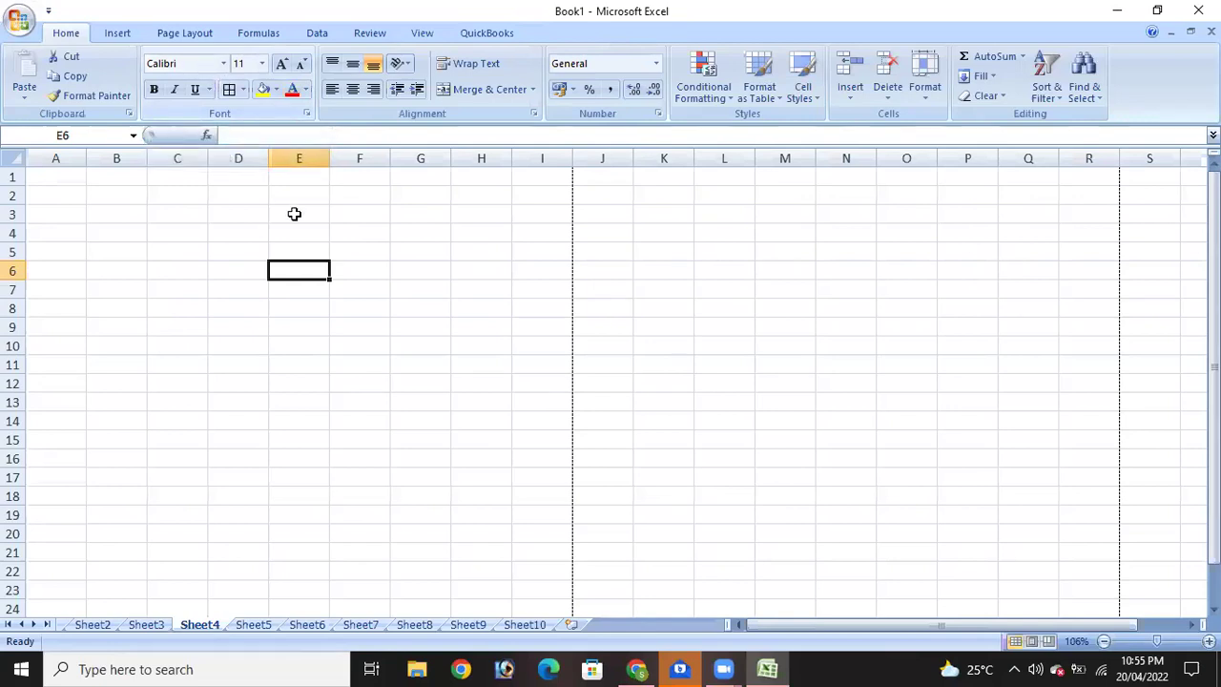
left_click(225, 64)
scroll(248, 372, "down", 10)
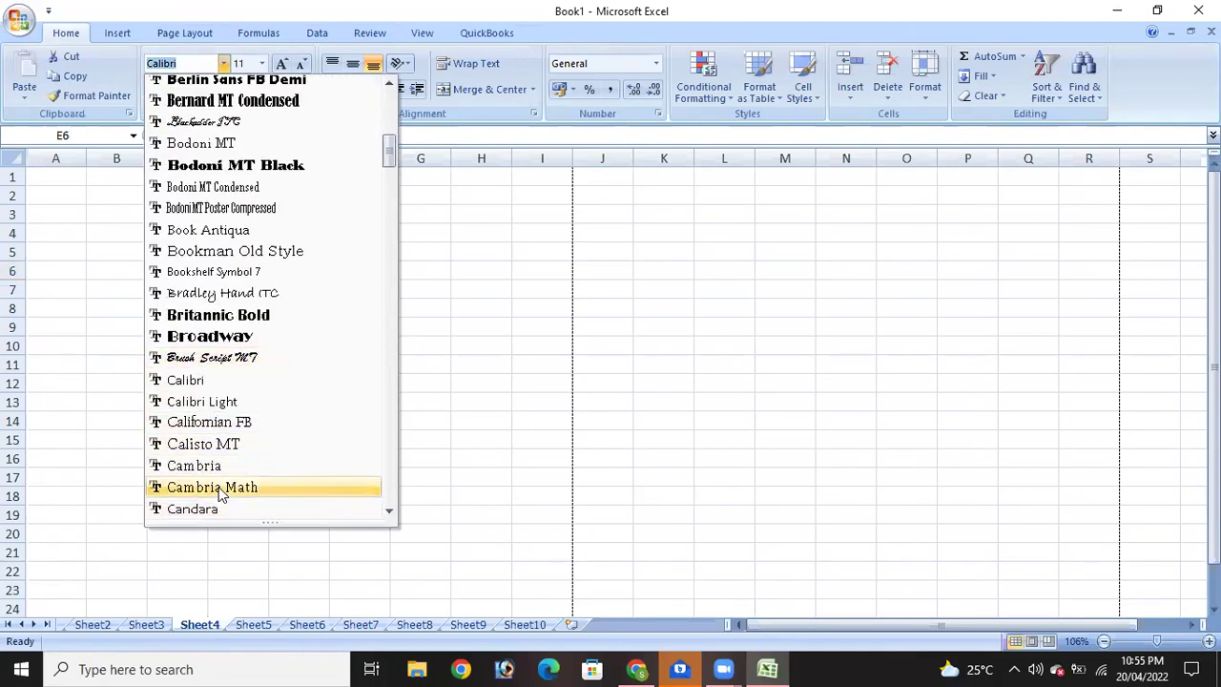
left_click(469, 336)
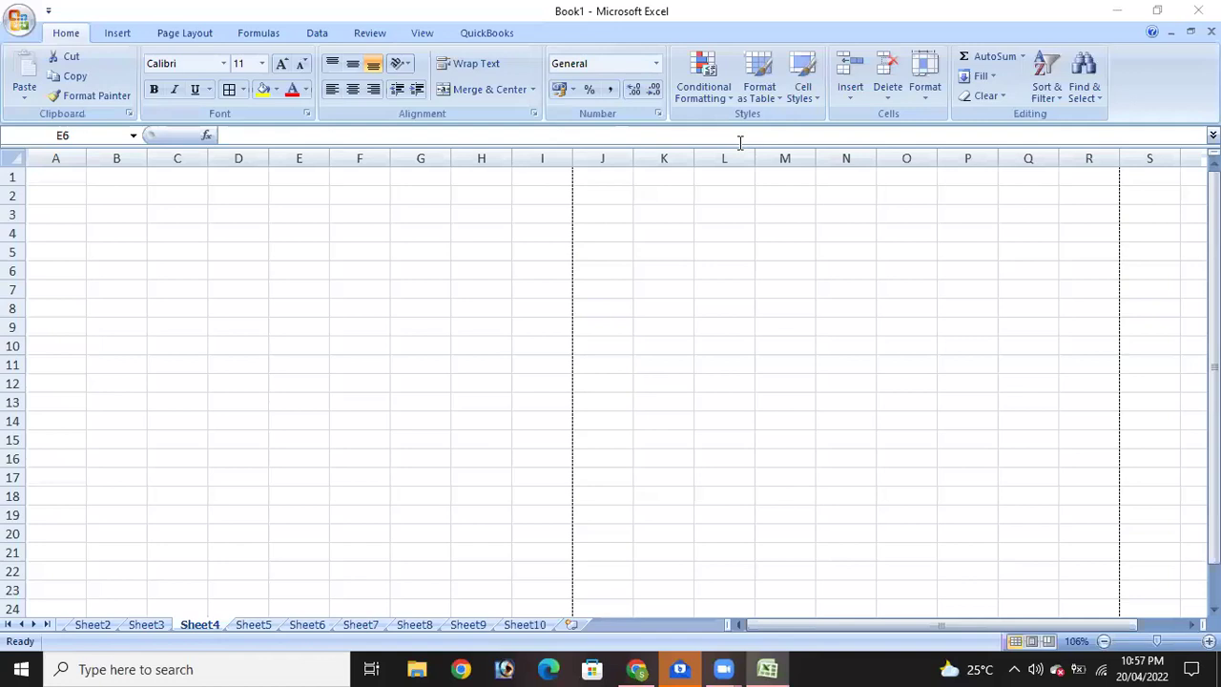
Show Sheet4 in Page Layout view and look through its pages down to about row 93.
left_click(1038, 644)
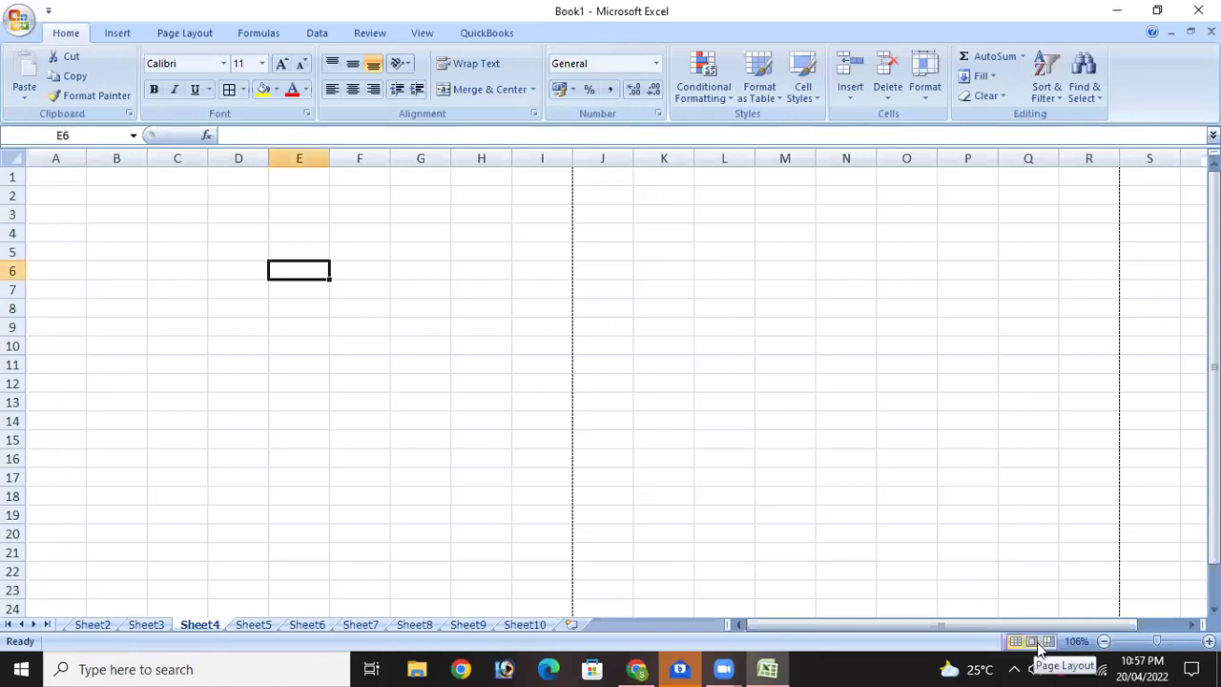
left_click(1034, 644)
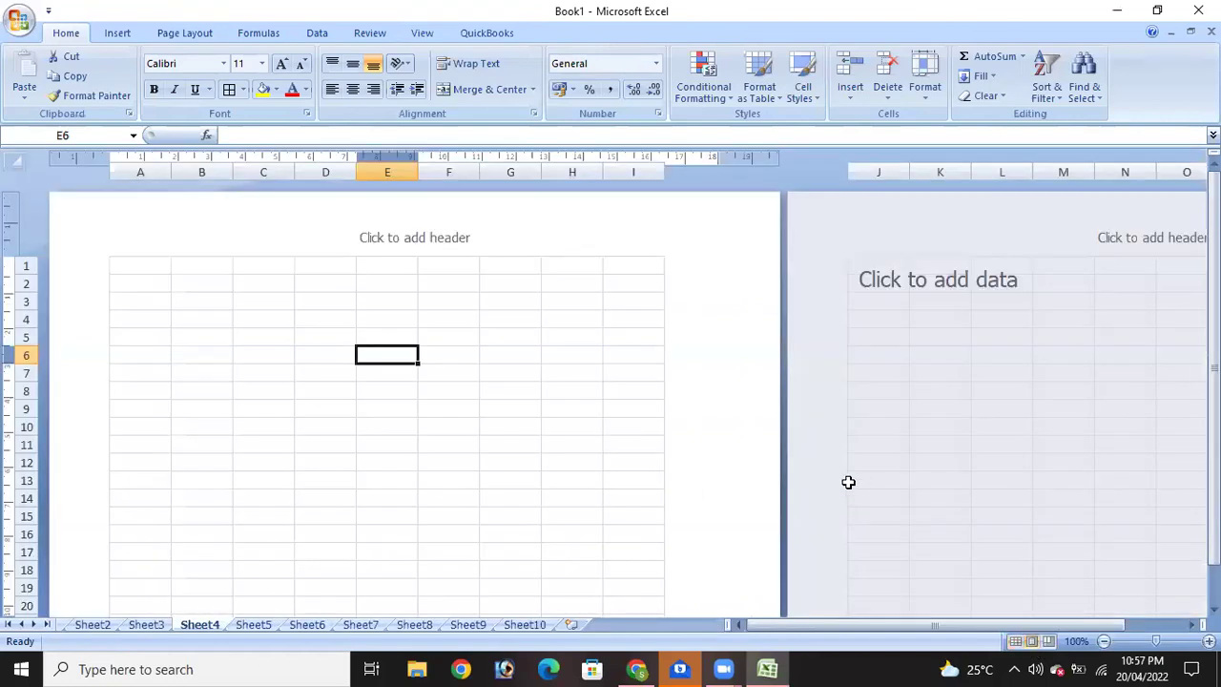
left_click(848, 482)
scroll(722, 466, "down", 15)
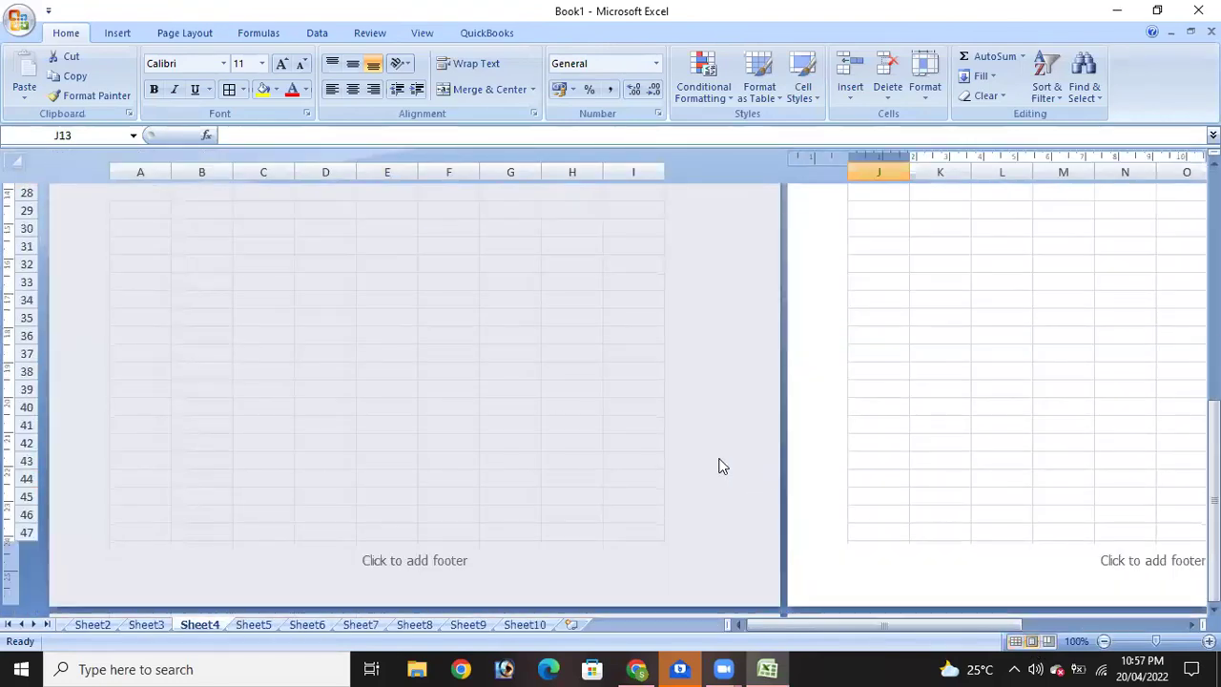
scroll(723, 465, "down", 8)
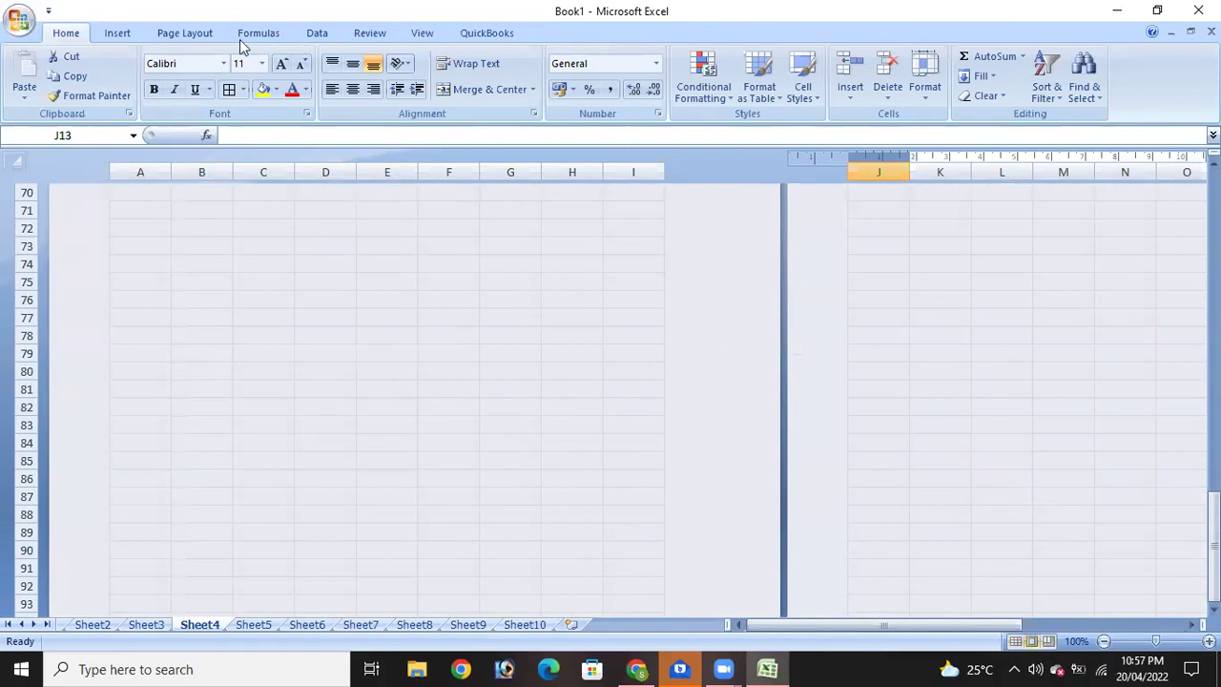
Show the page setup commands, return Sheet4 to Normal view, and select cell L19.
left_click(185, 35)
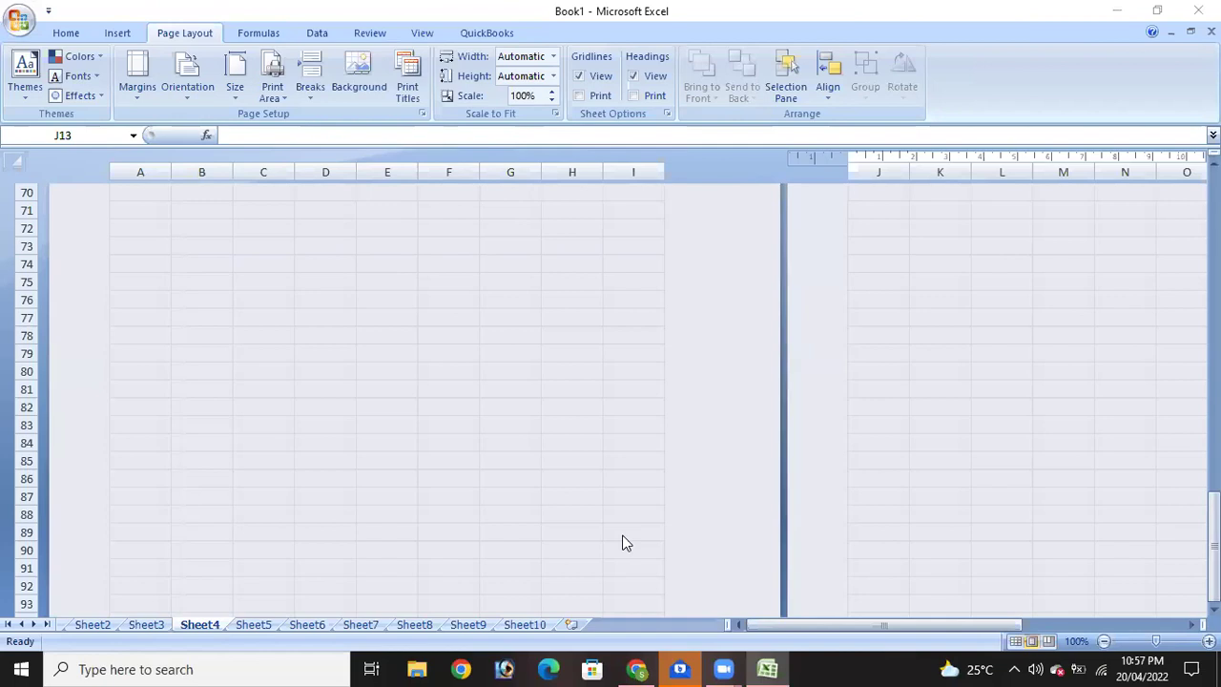
left_click(1017, 643)
left_click(1017, 643)
left_click(712, 286)
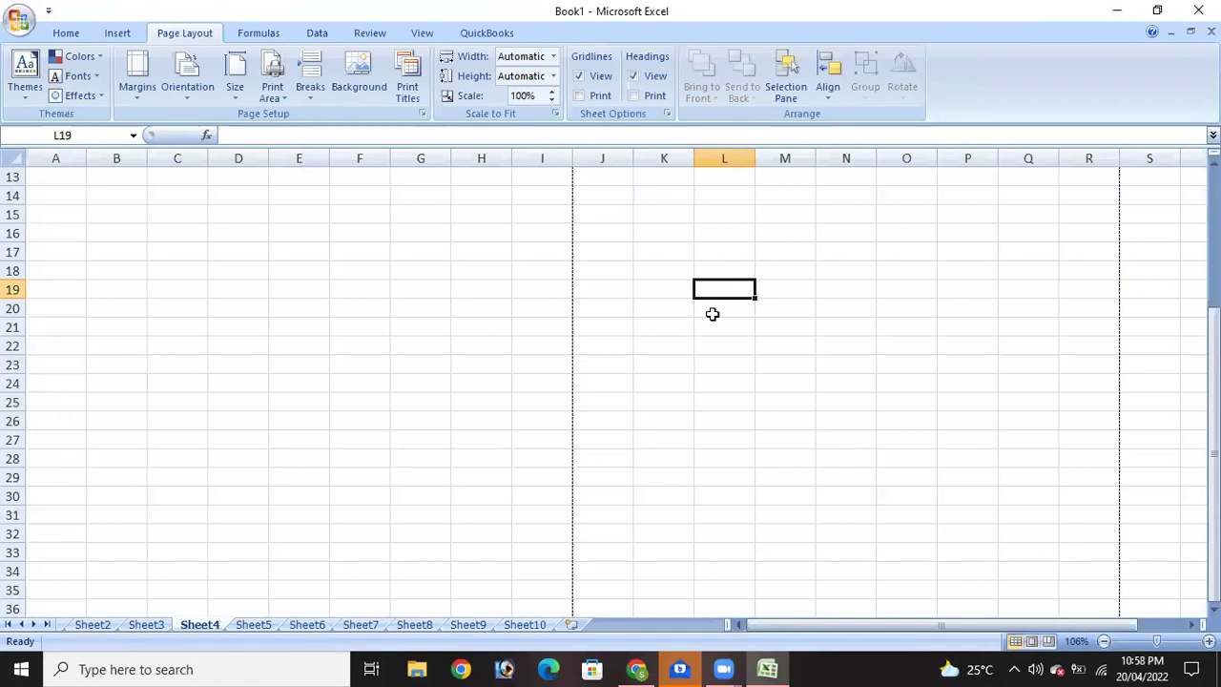
left_click(605, 639)
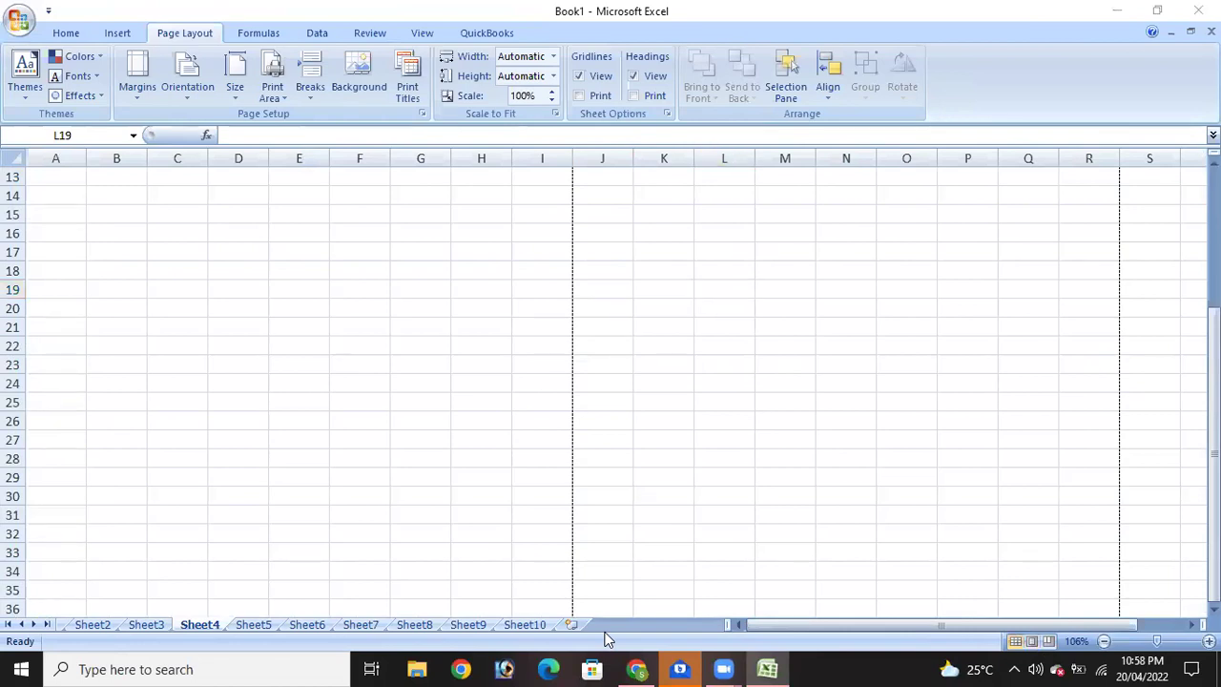